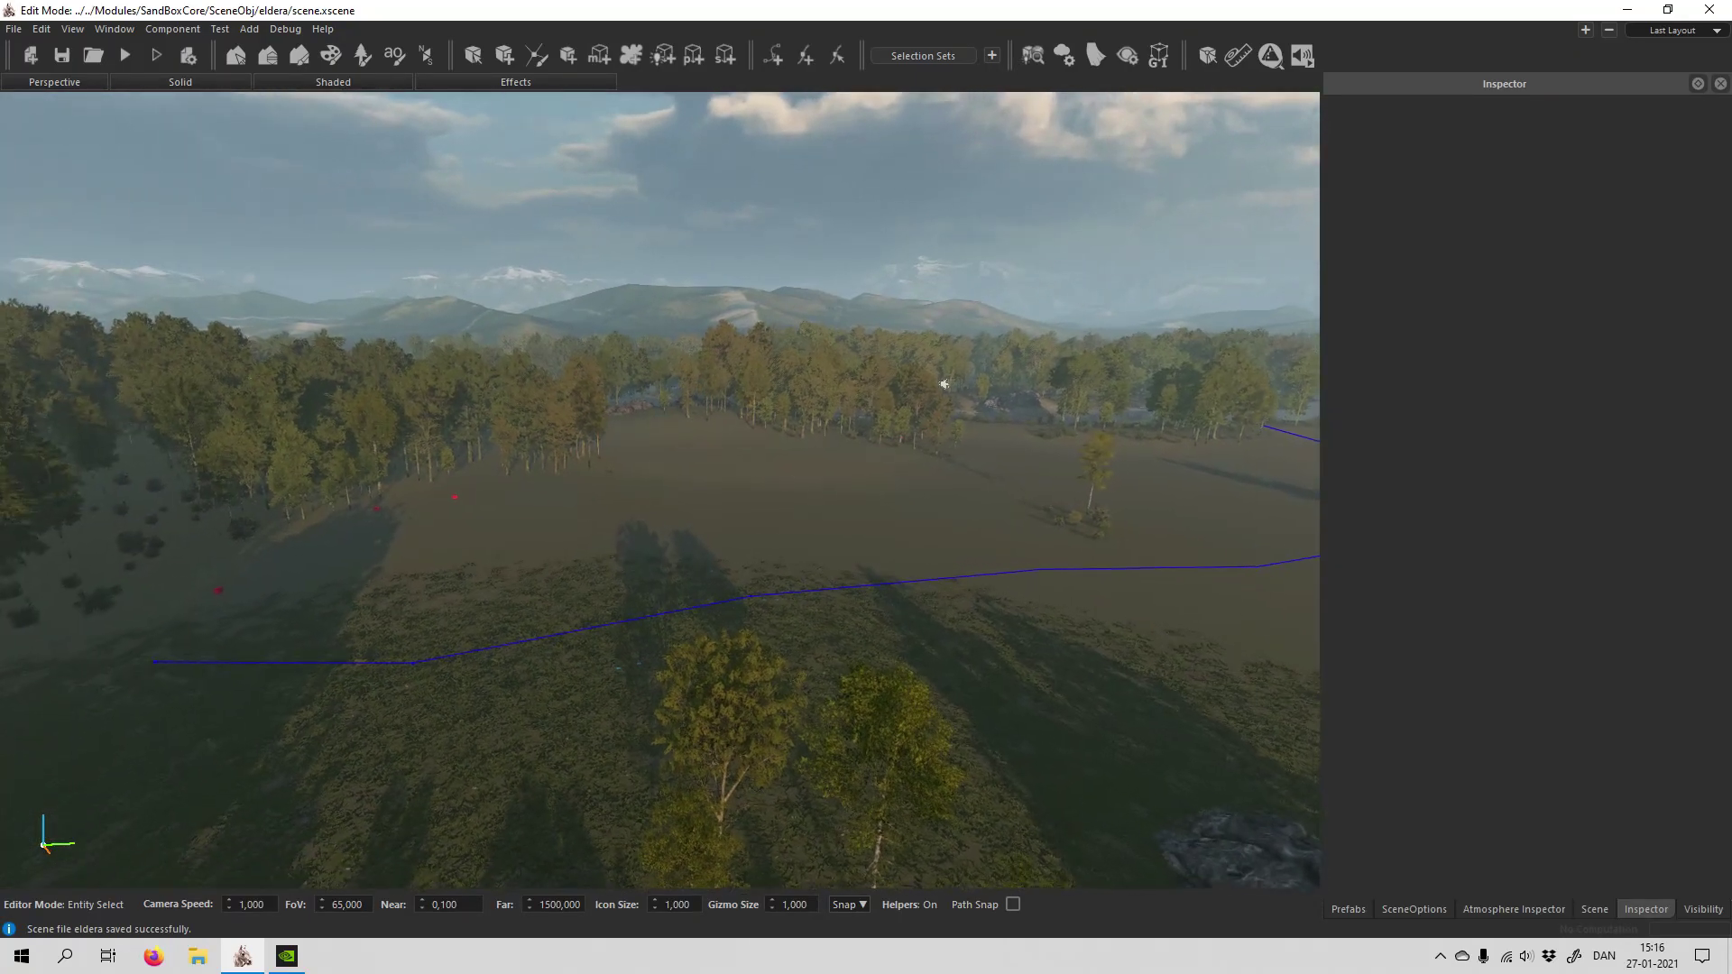
Step: Set the season in the scene atmosphere's weather settings to spring
key("w")
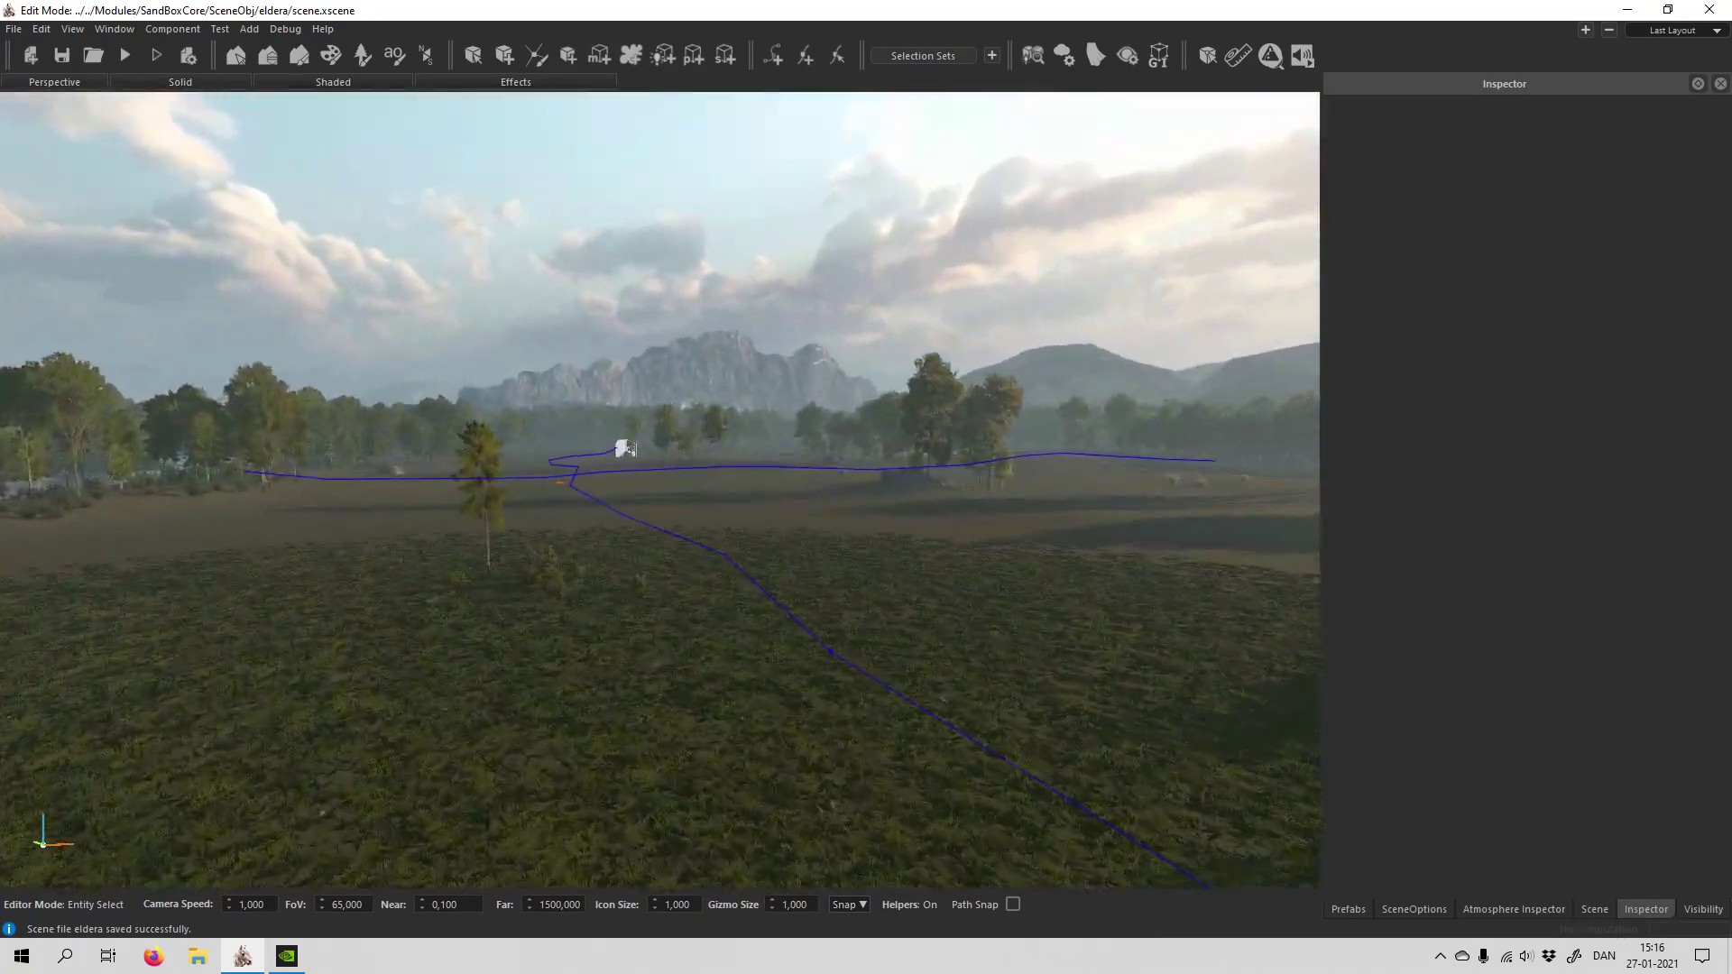
right_click_drag(916, 614, 923, 545)
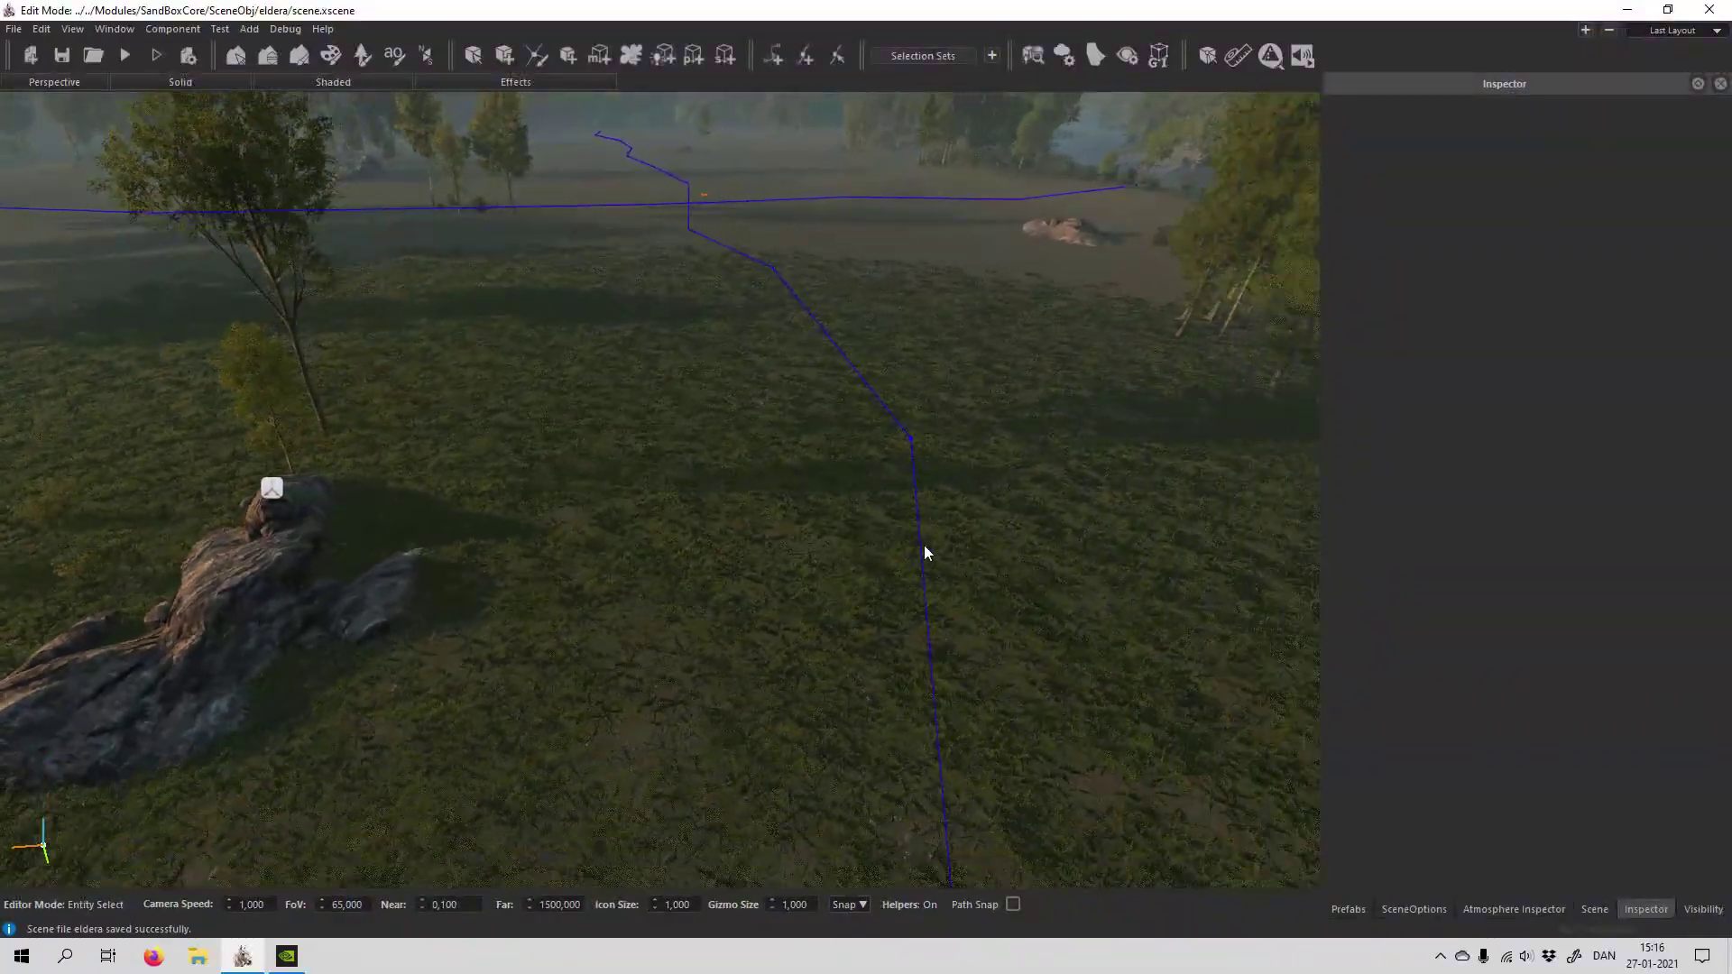
right_click_drag(736, 715, 700, 680)
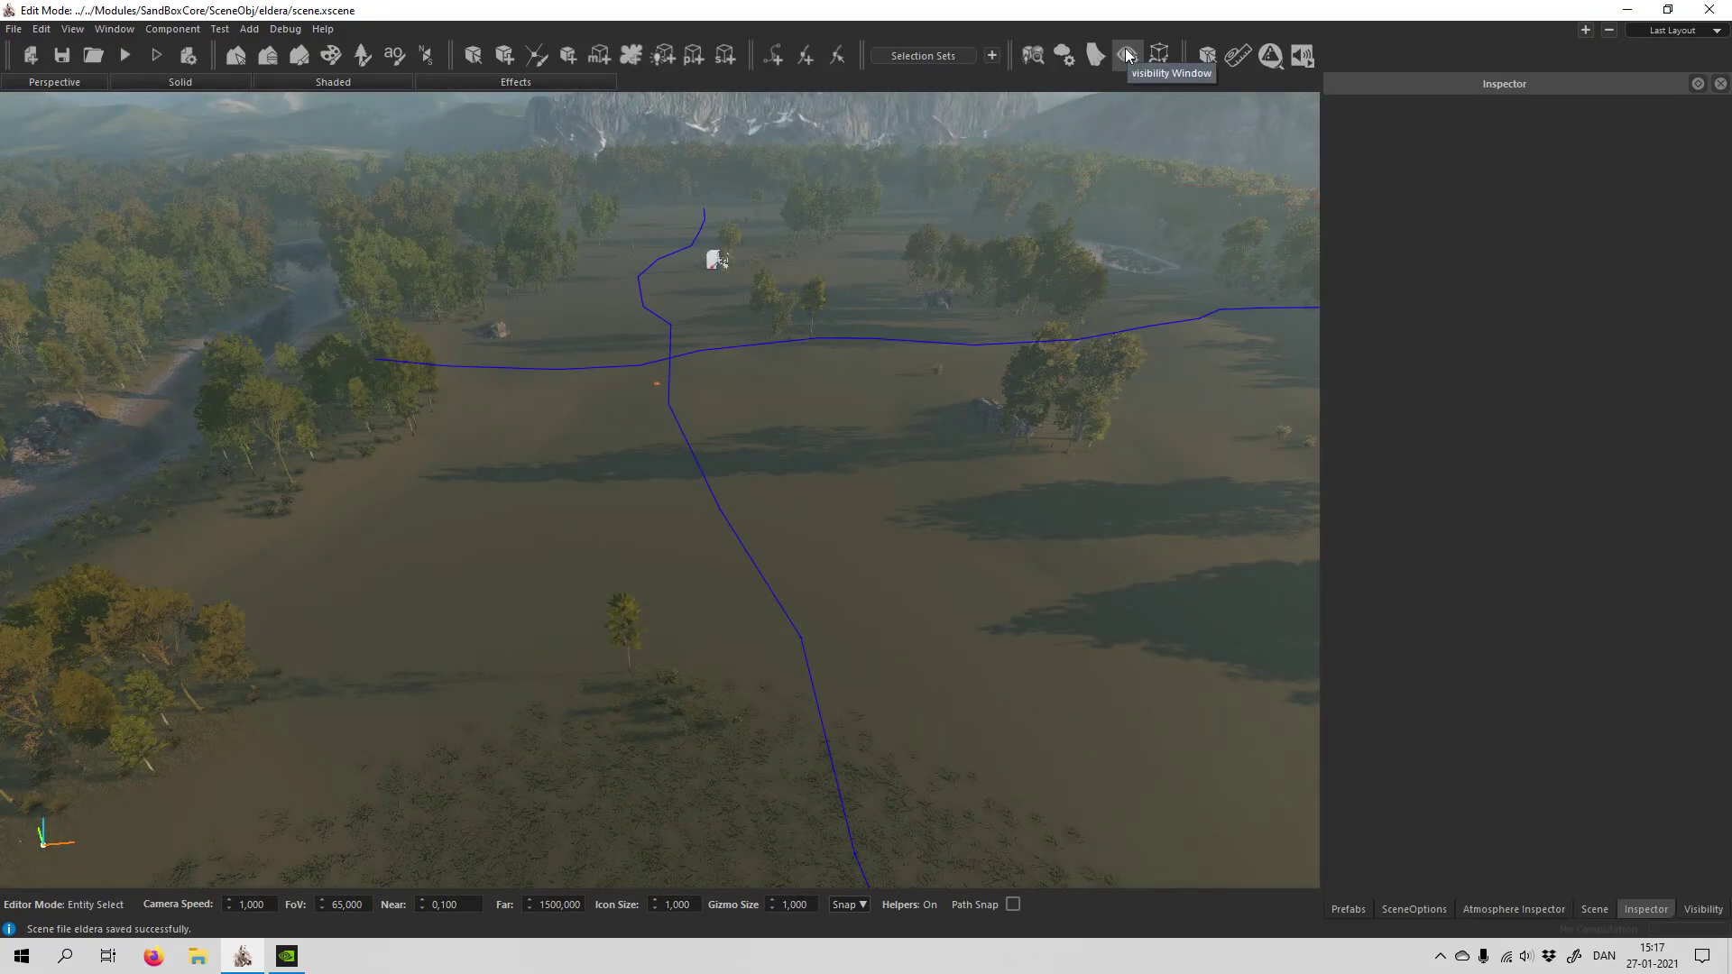
left_click(1065, 54)
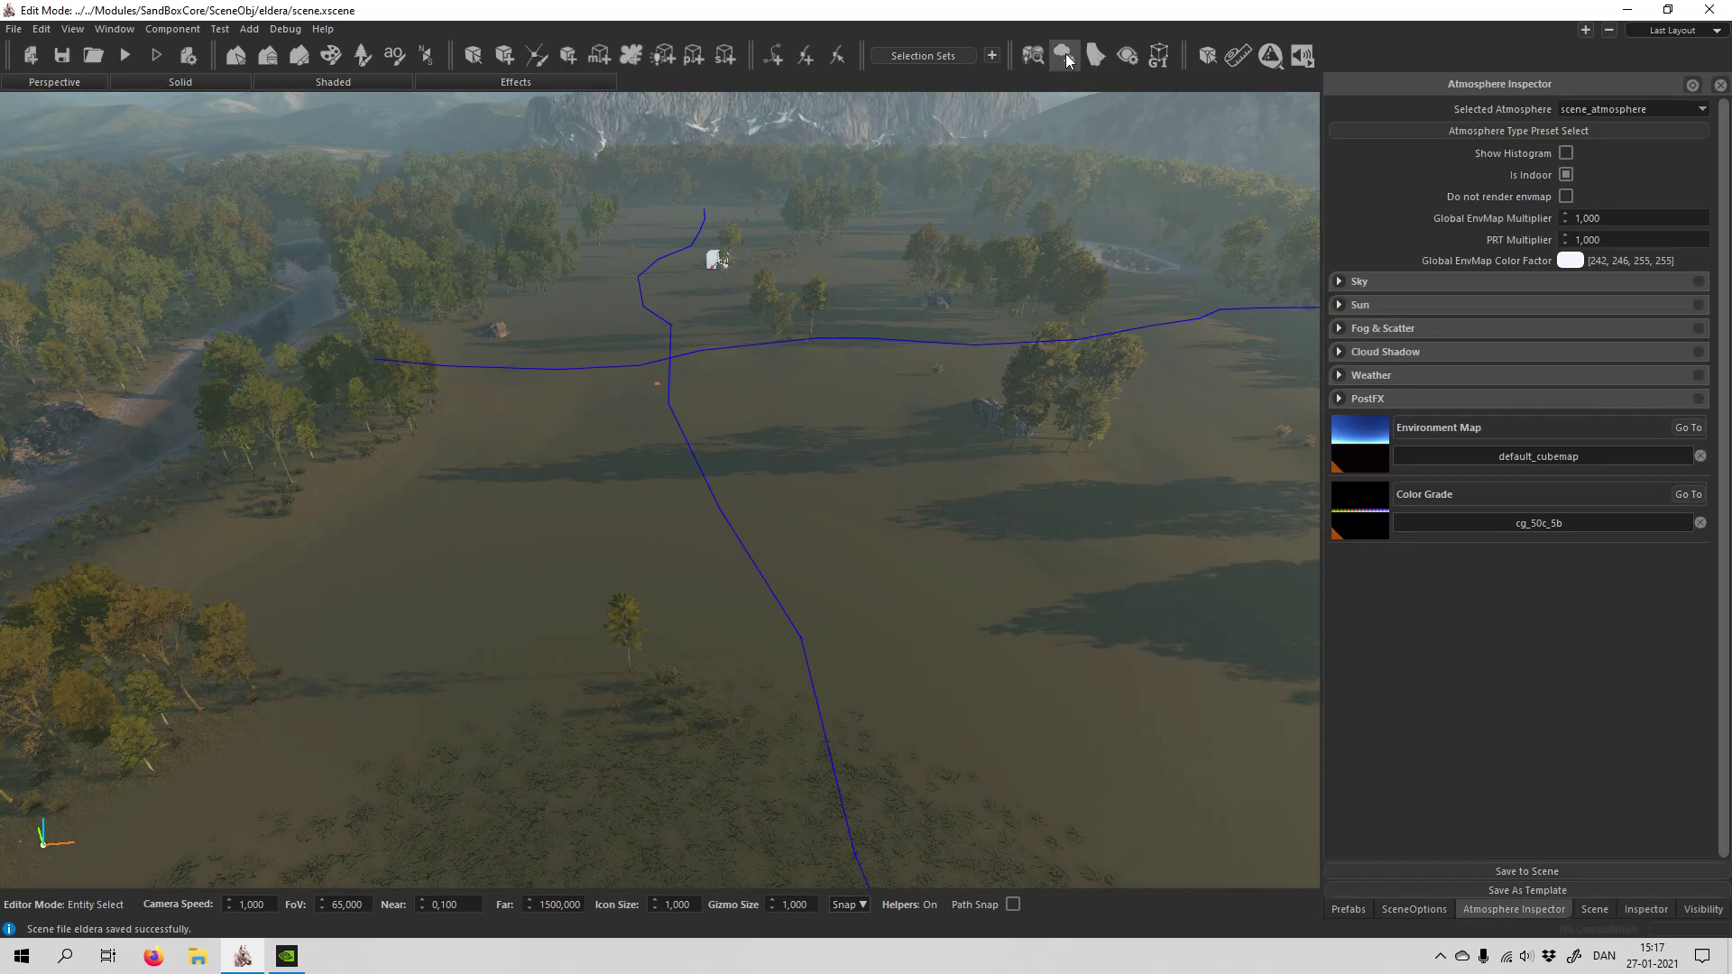
left_click(1340, 375)
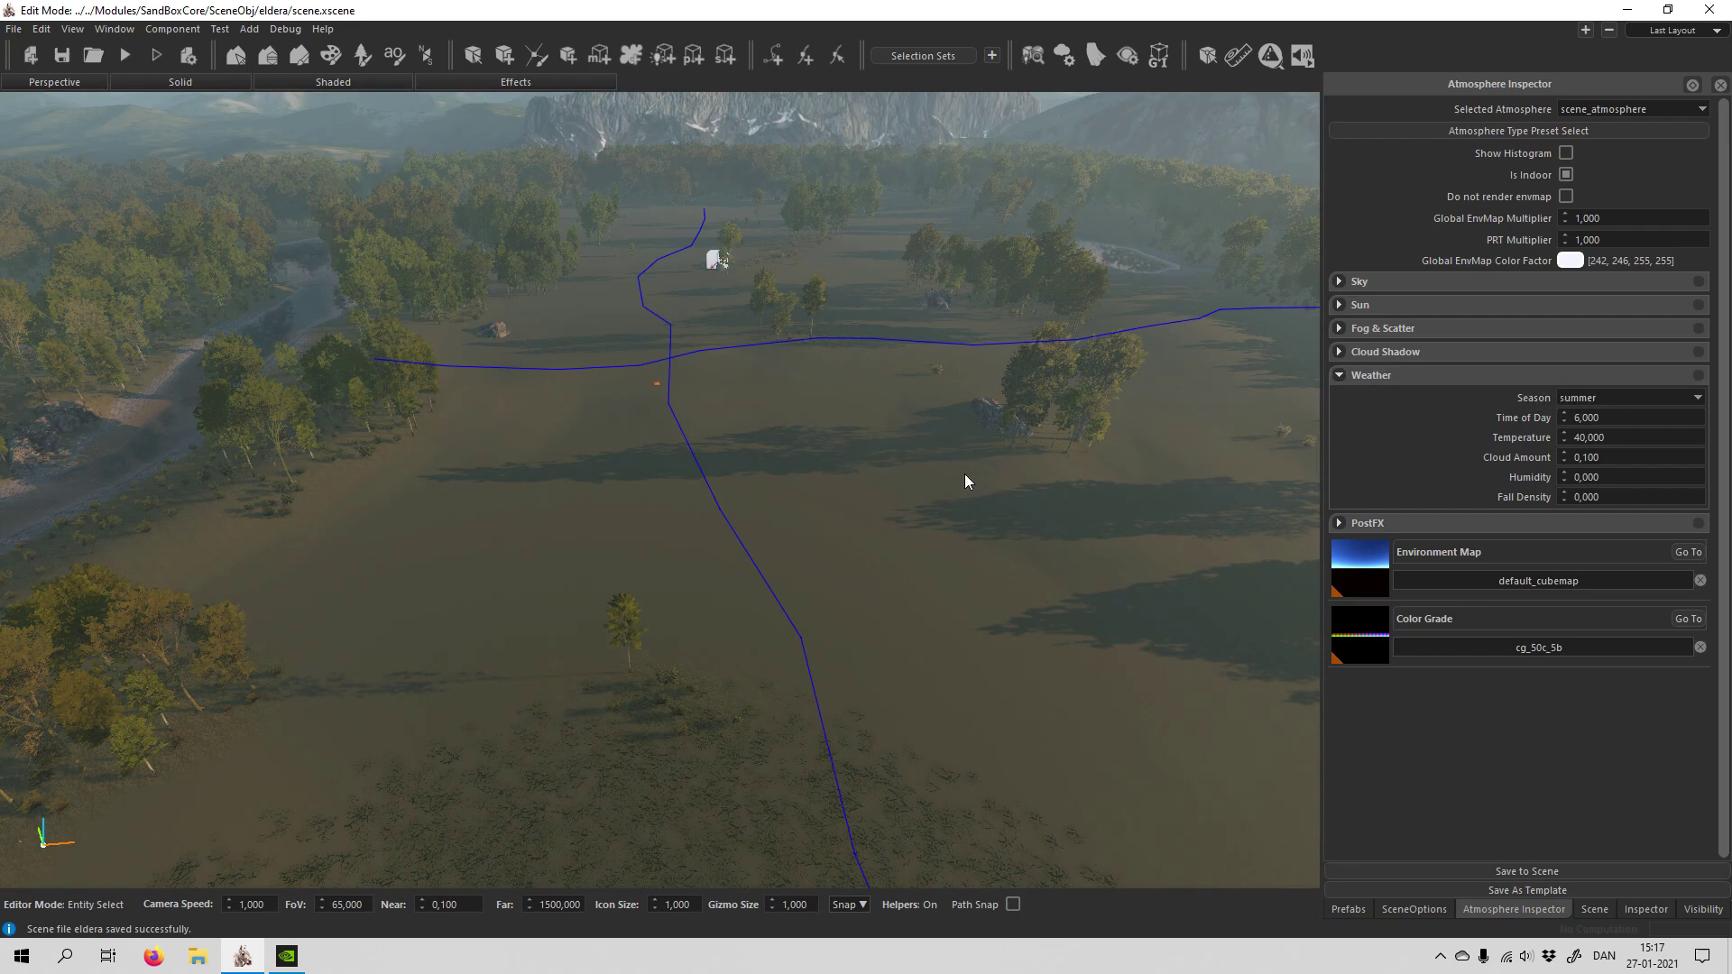
left_click(1608, 399)
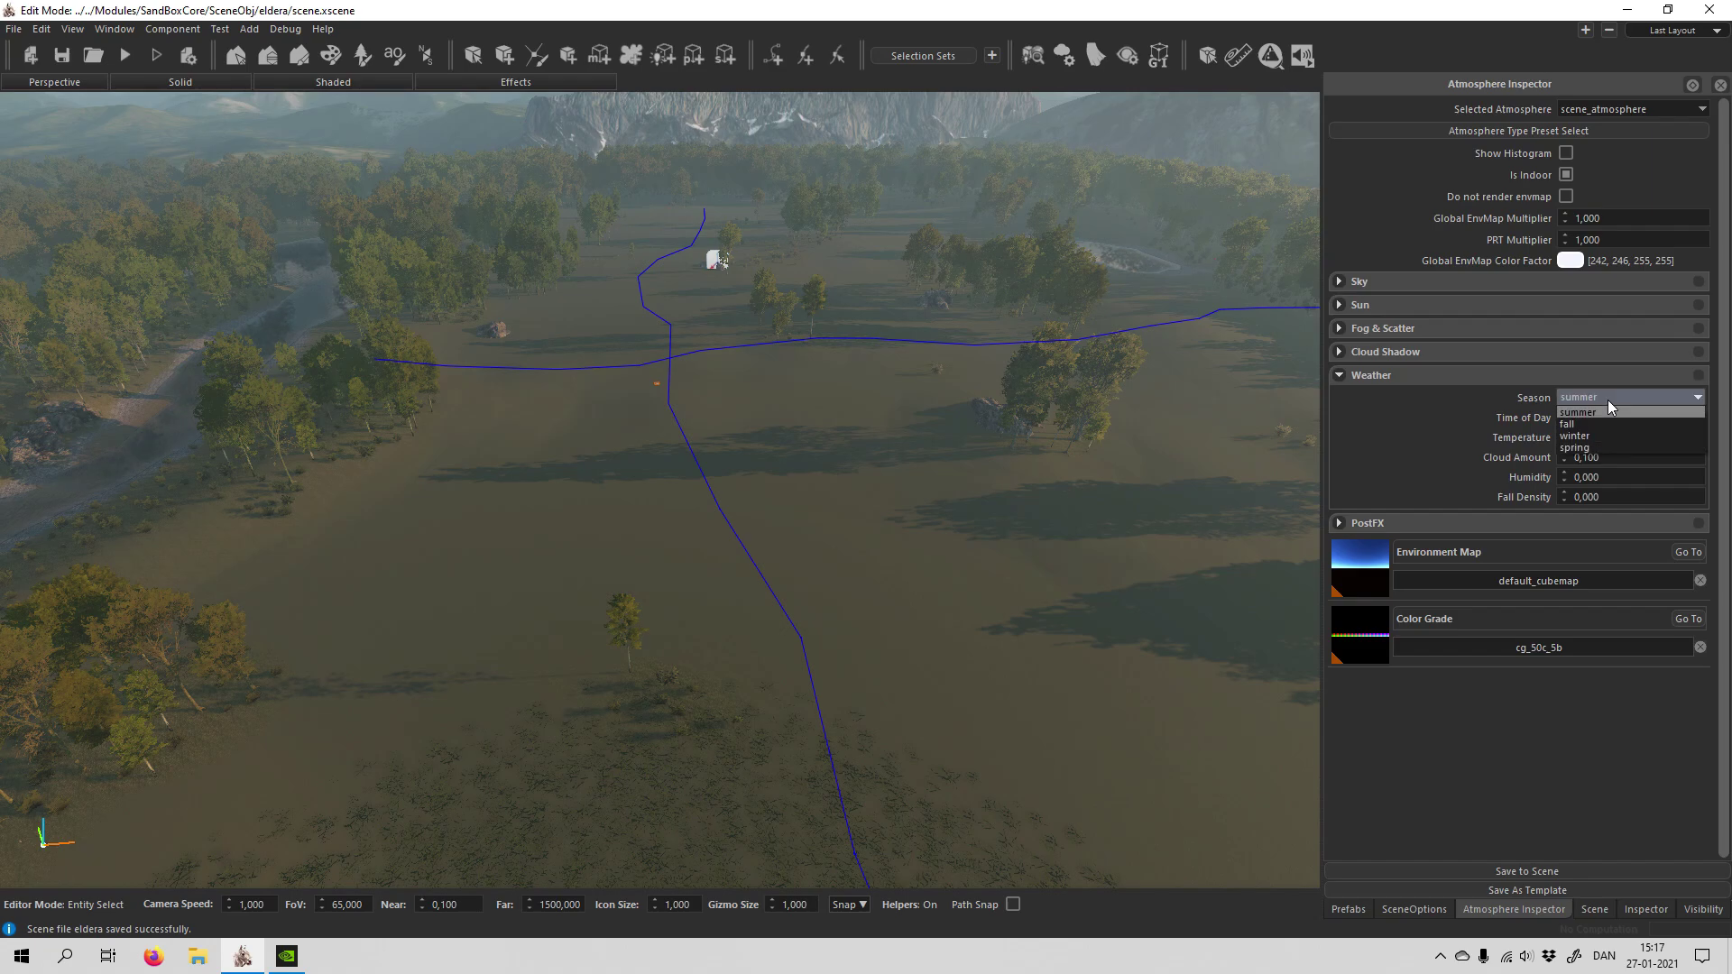
left_click(1583, 448)
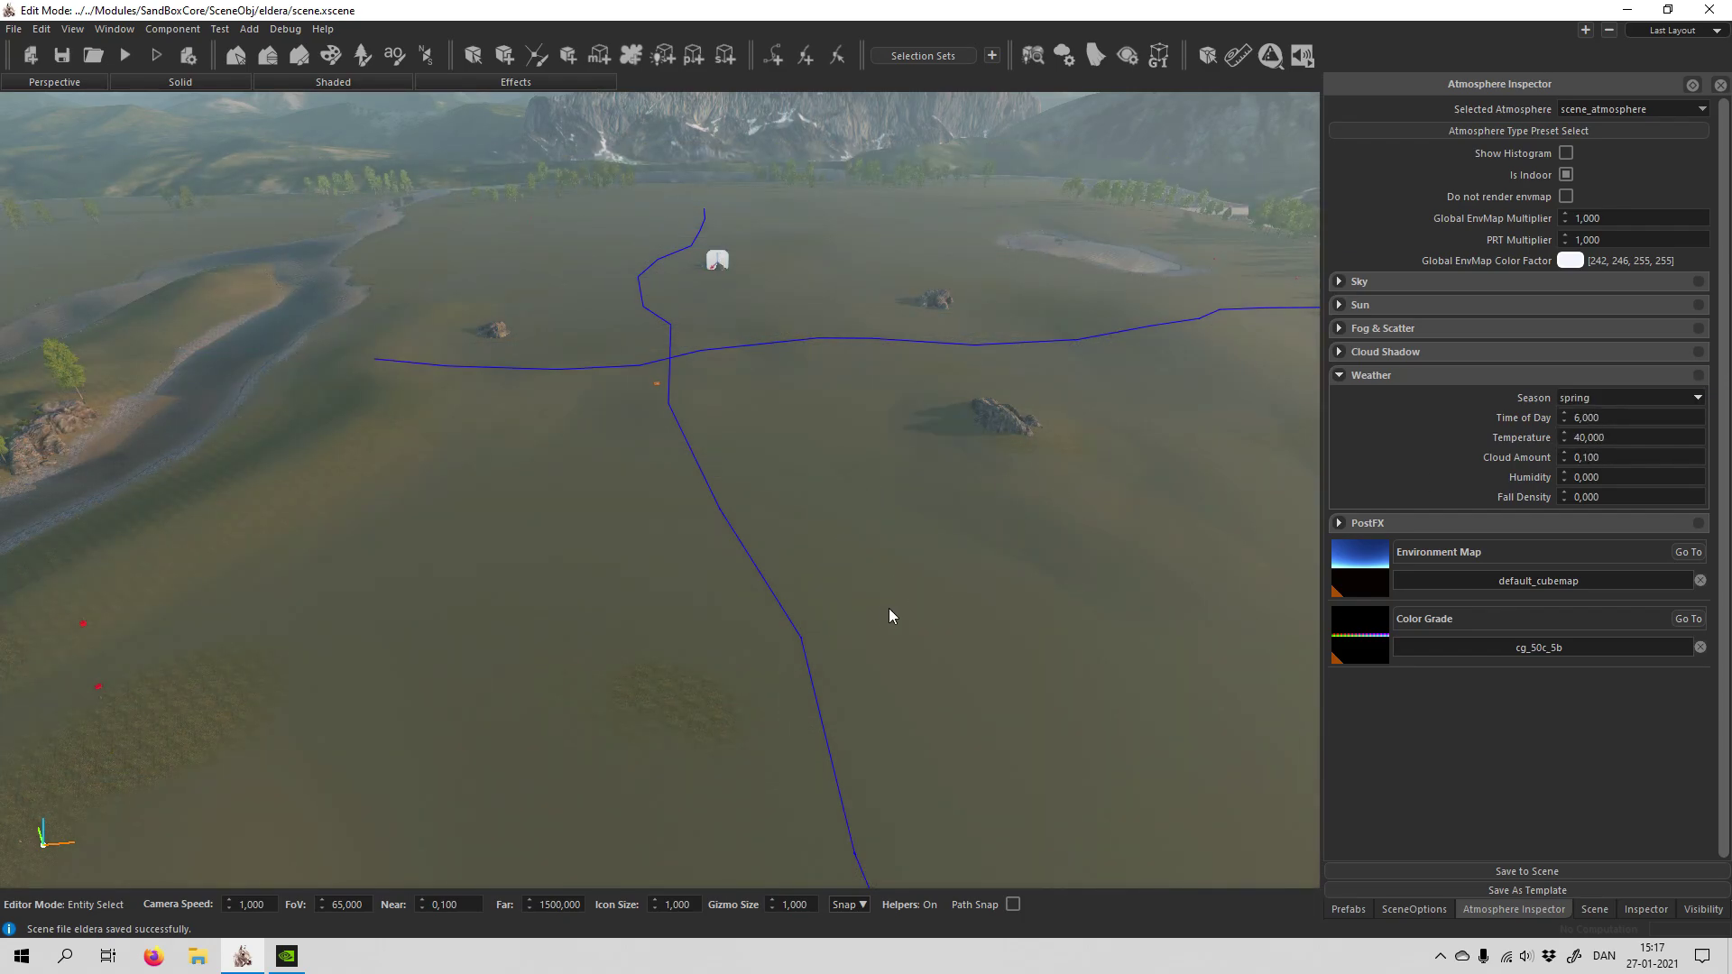
Step: Bring up the terrain paint layers and open the default_4 grass layer's settings for spring
key("w")
right_click_drag(754, 608, 1128, 650)
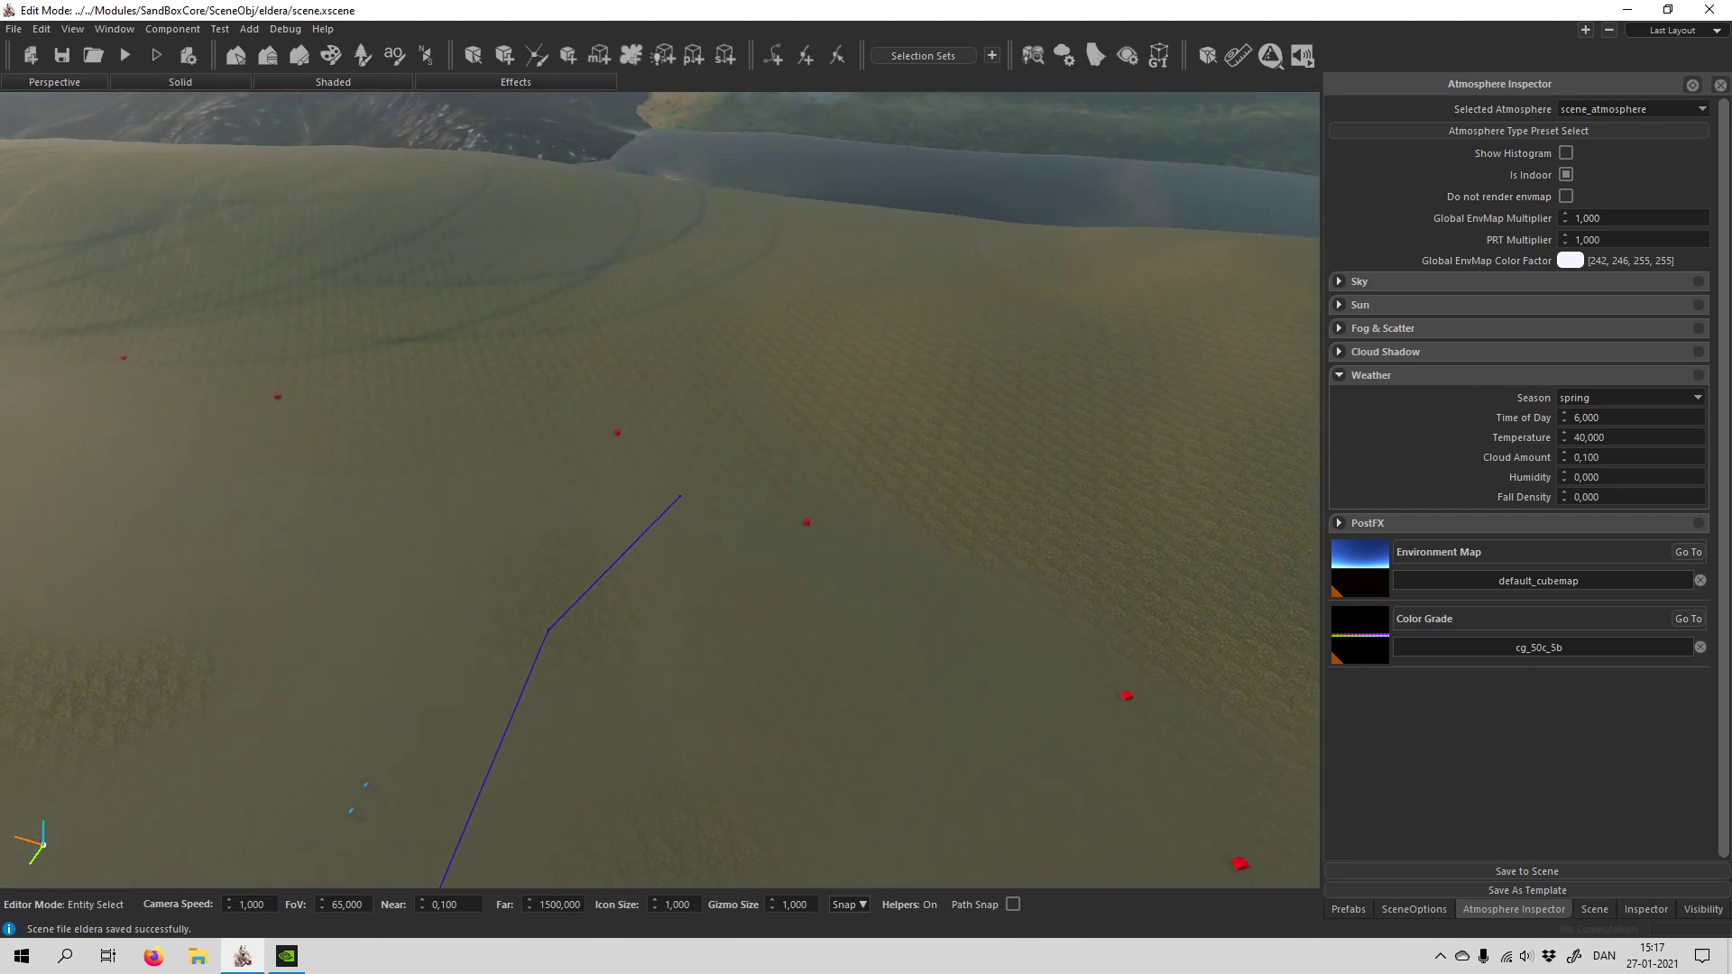
key("w")
right_click_drag(993, 577, 108, 339)
right_click_drag(722, 605, 608, 613)
key("w")
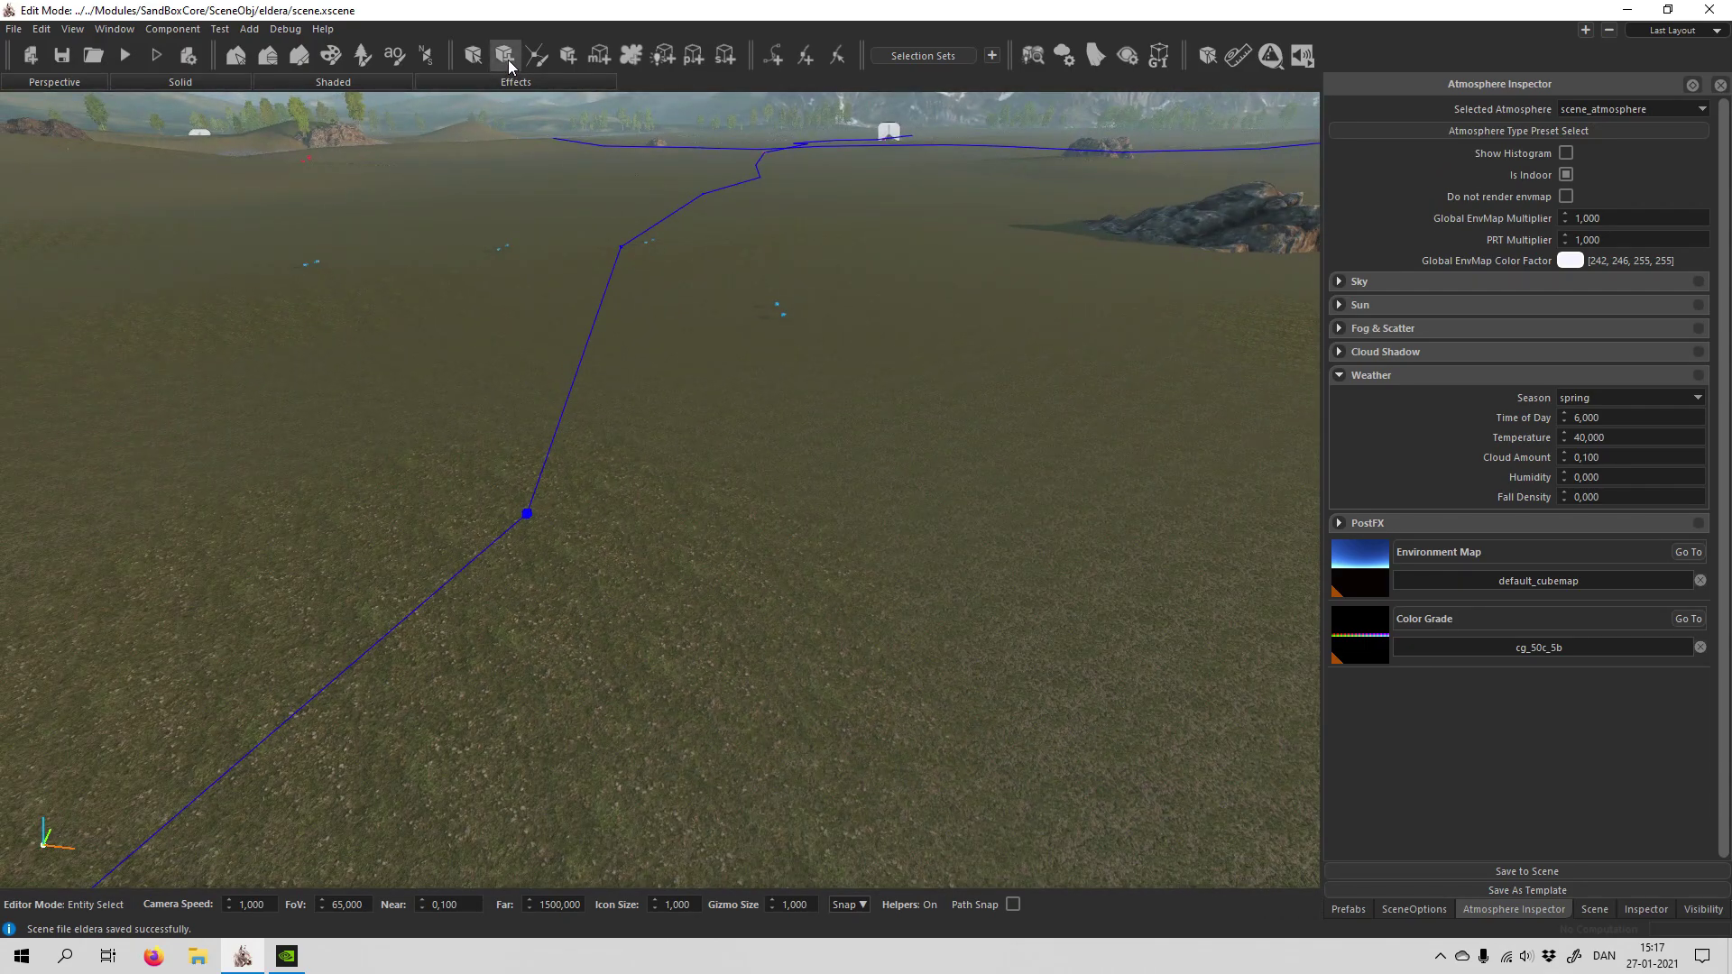
left_click(305, 55)
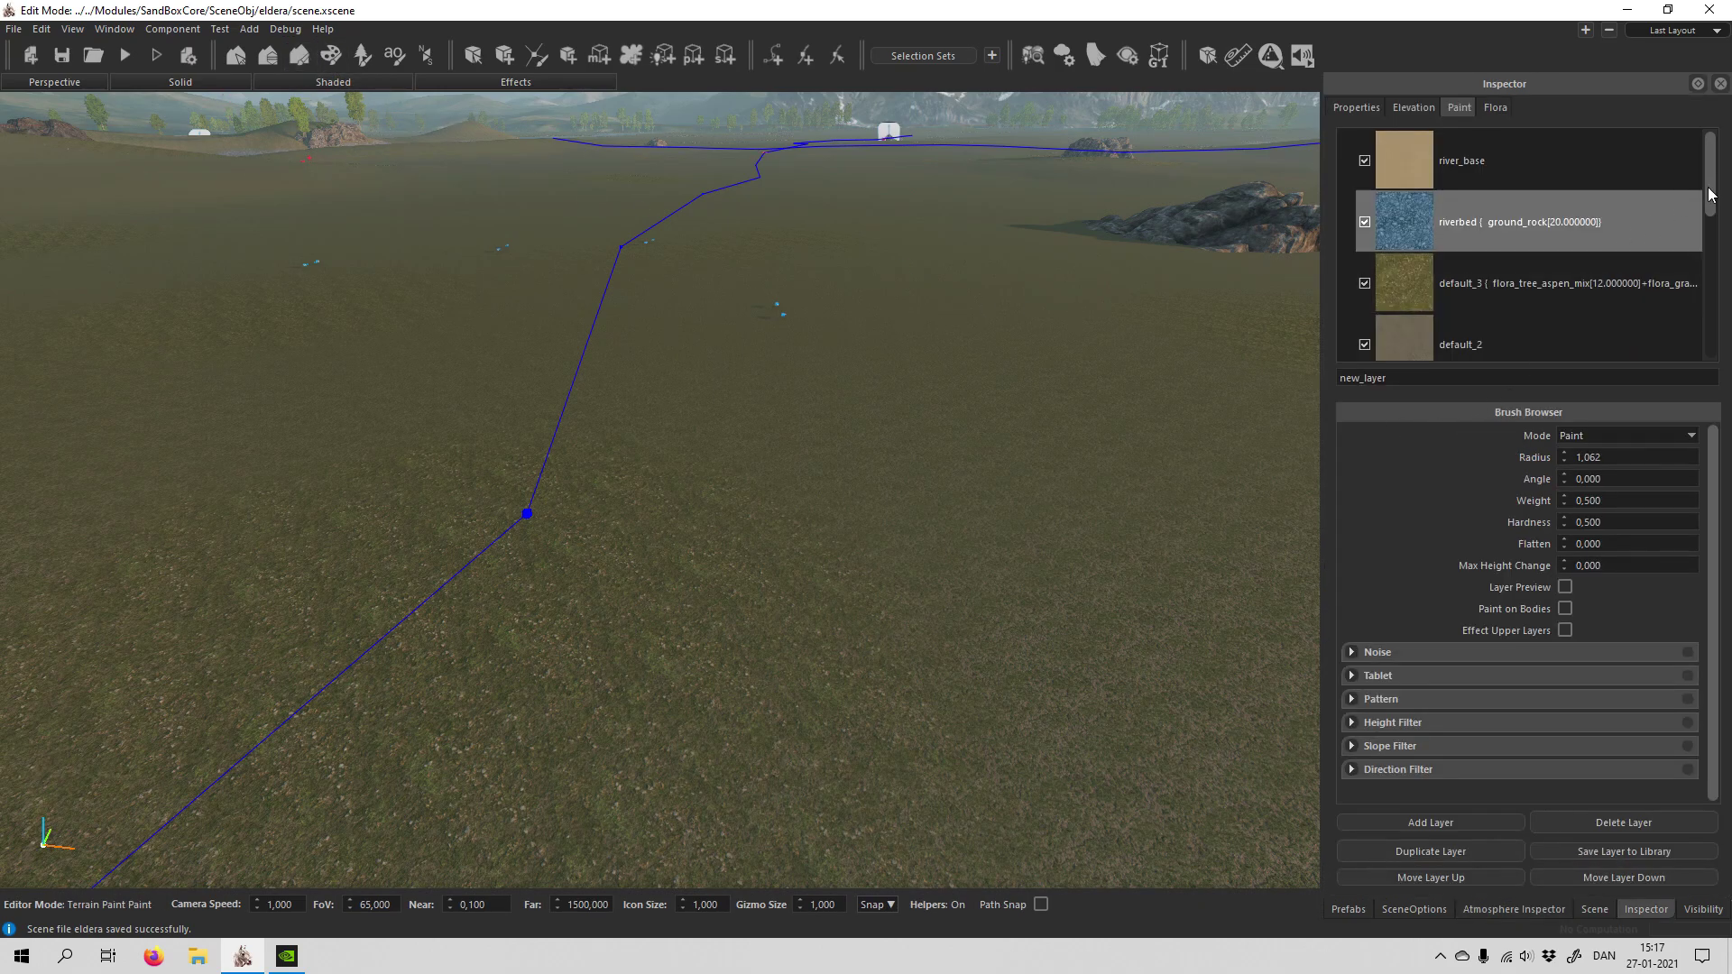
mouse_move(1709, 188)
left_mouse_down()
mouse_move(1690, 347)
mouse_move(1692, 188)
left_mouse_up()
left_click_drag(1708, 183, 1717, 329)
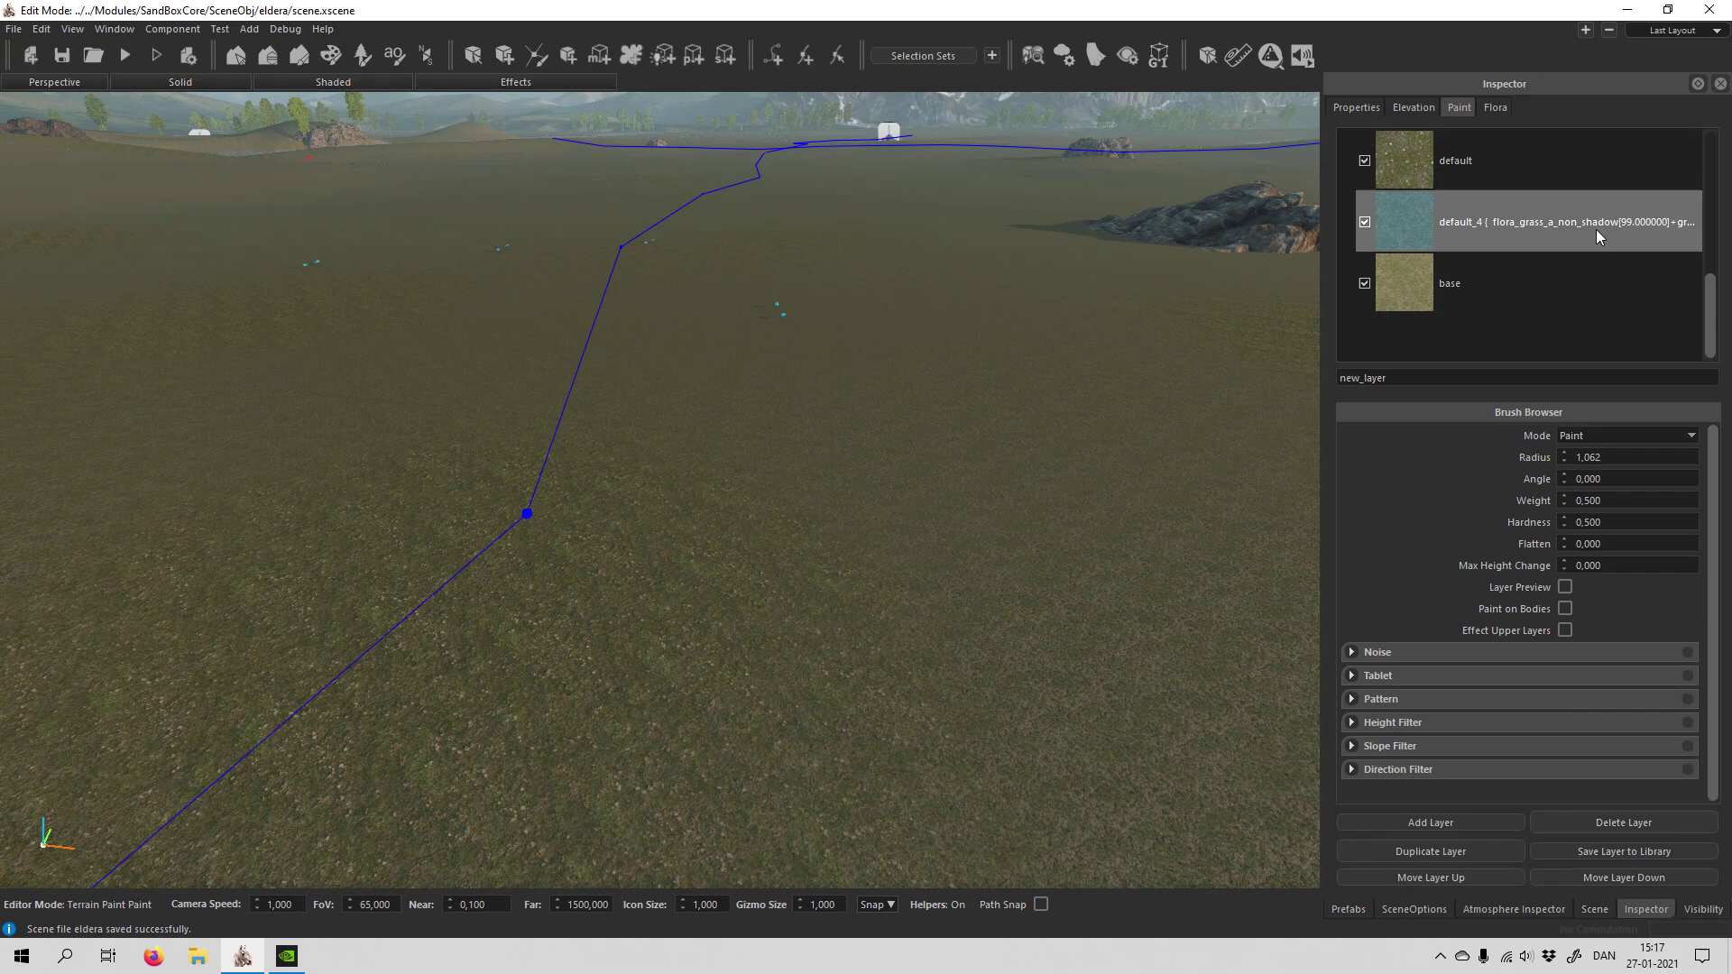
double_click(1528, 227)
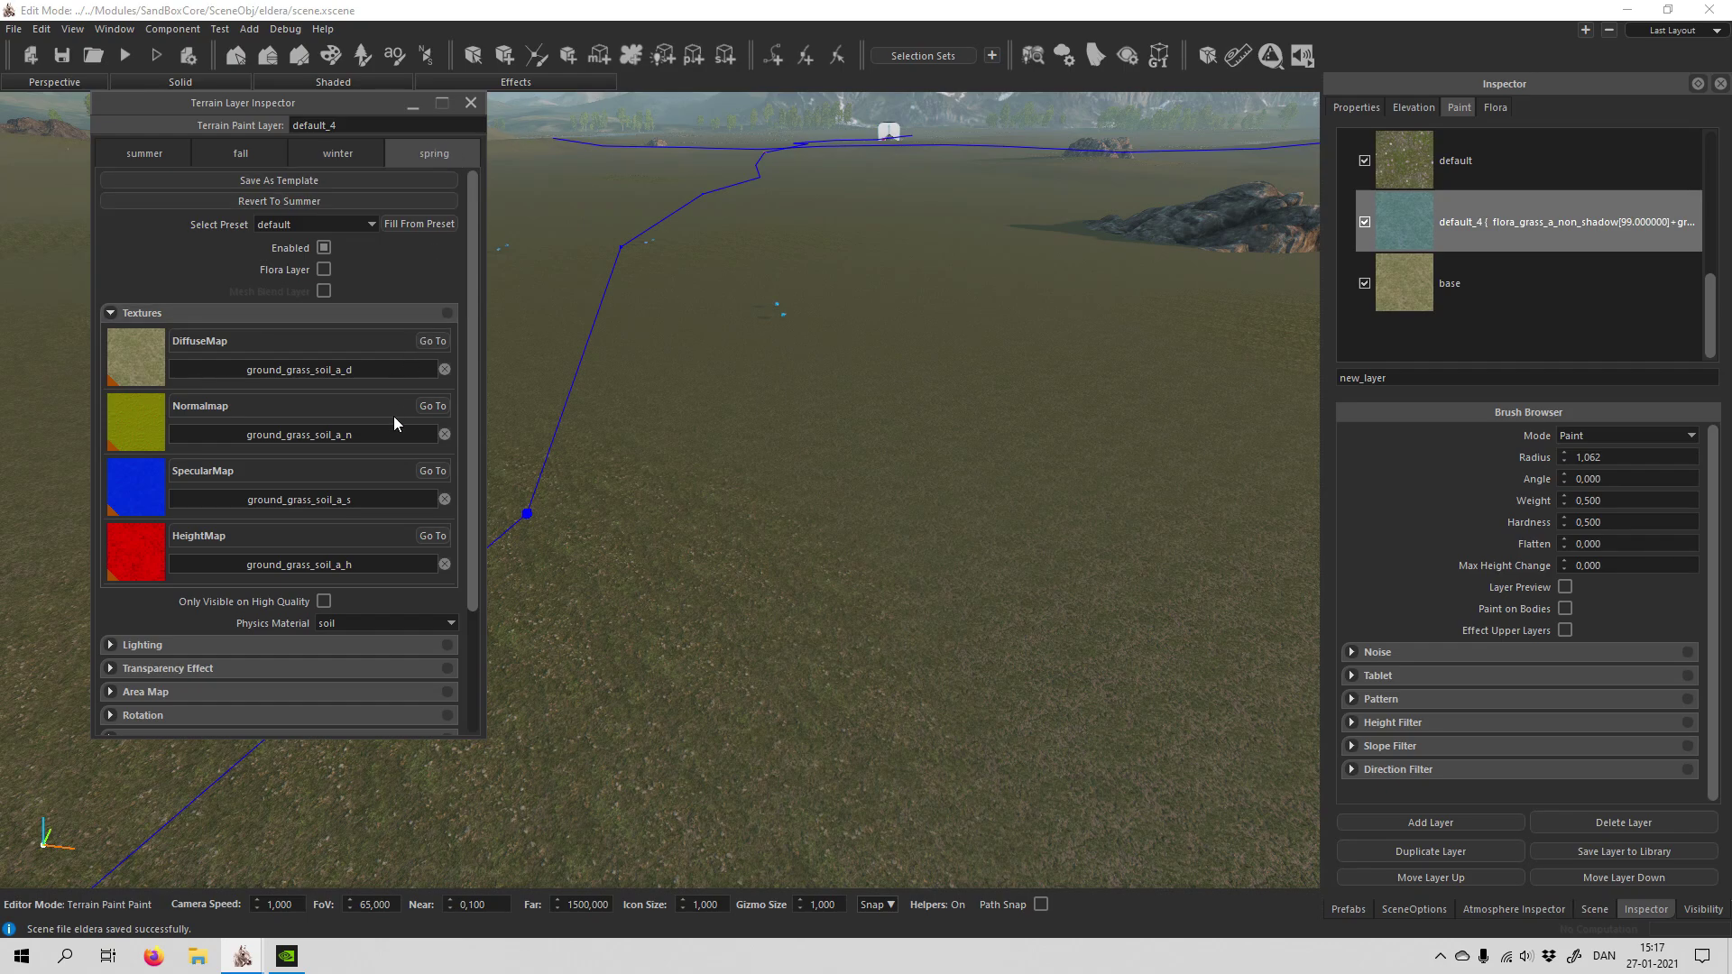
Step: Copy the summer floras into the spring season of the default_4 layer, replacing its existing spring floras
scroll(388, 458, "down", 3)
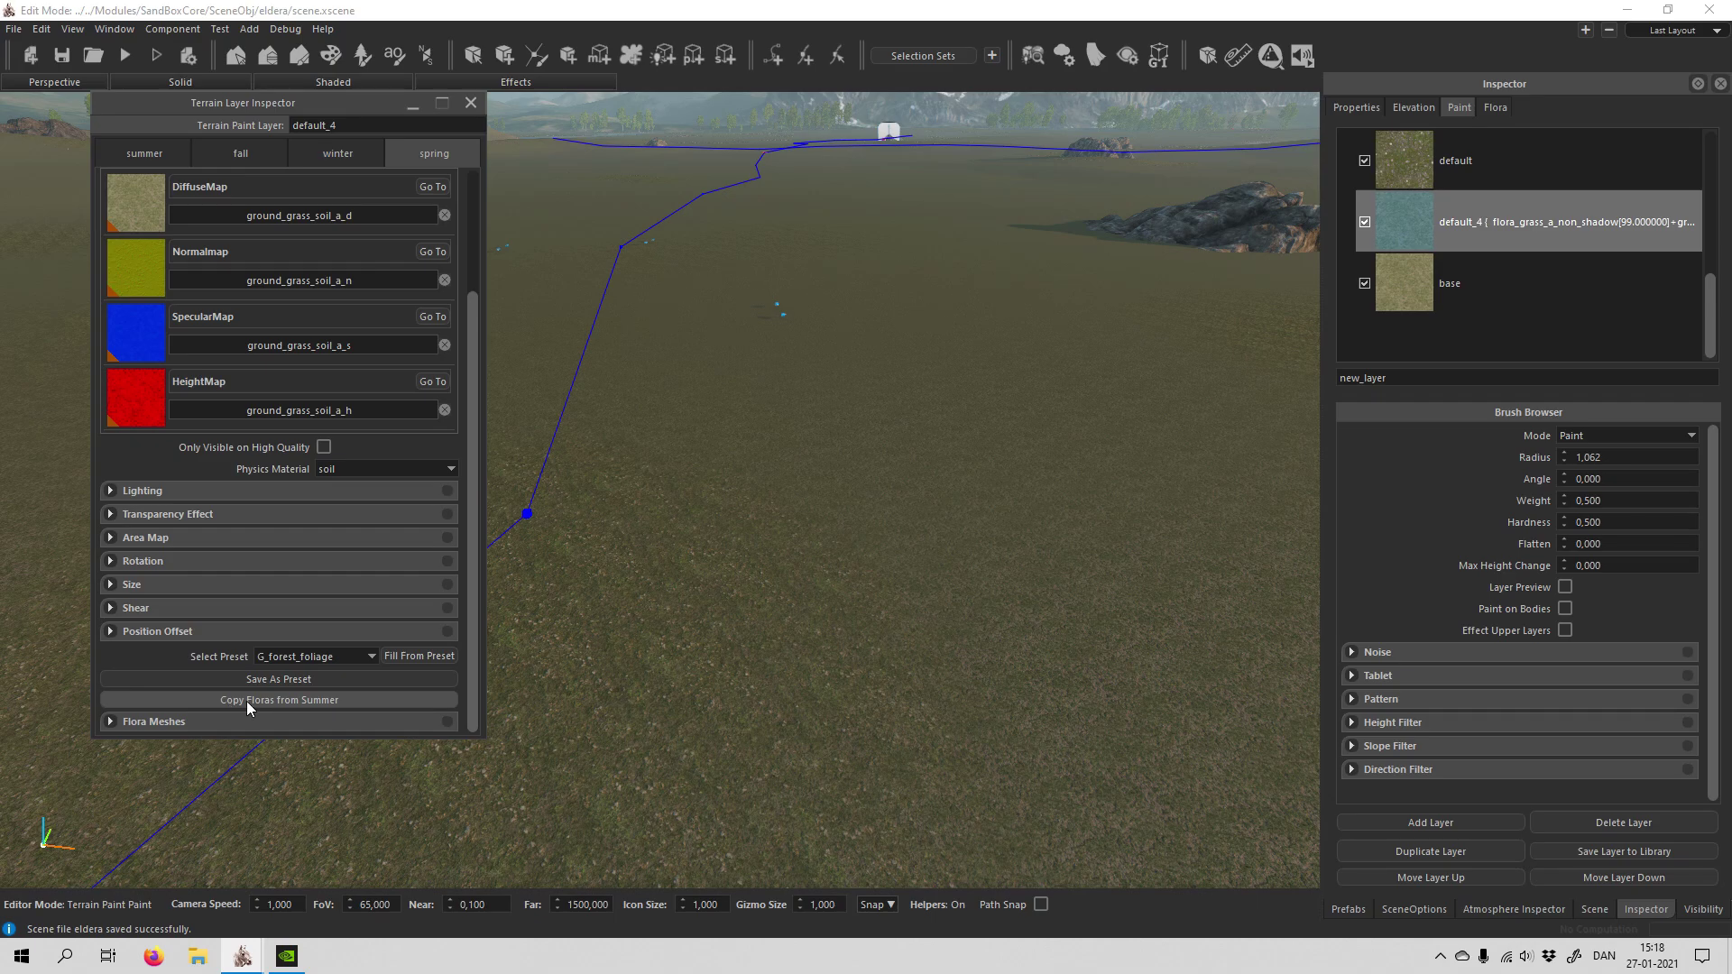
left_click(327, 702)
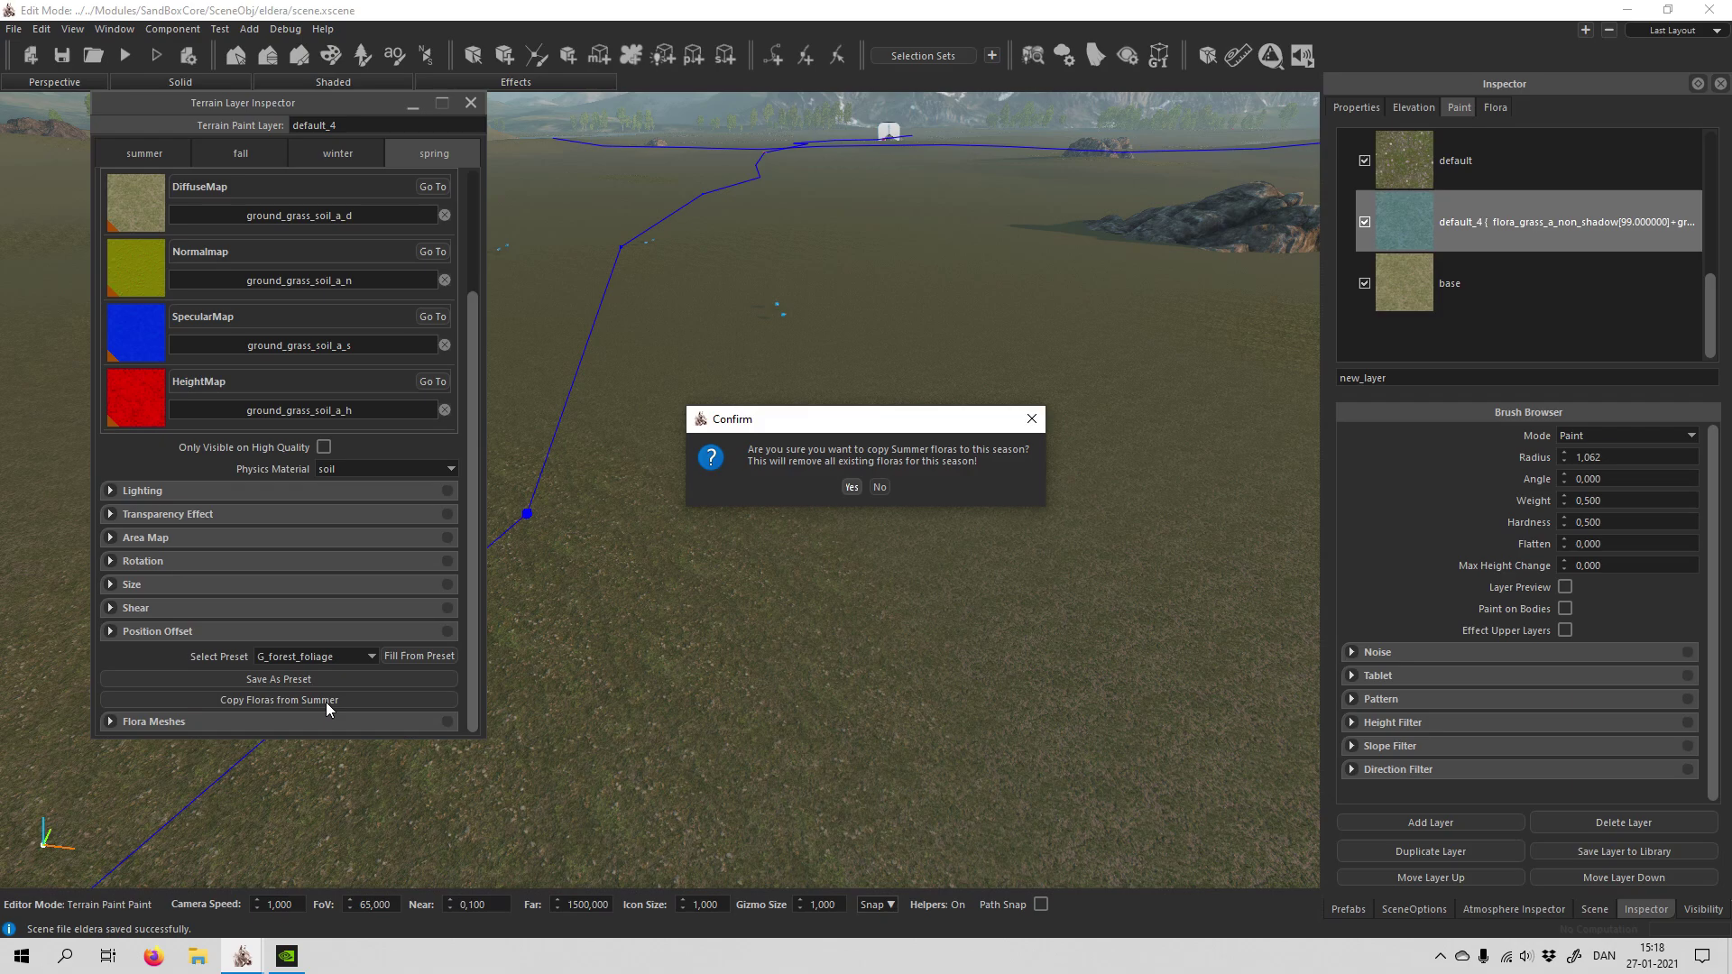
left_click(848, 487)
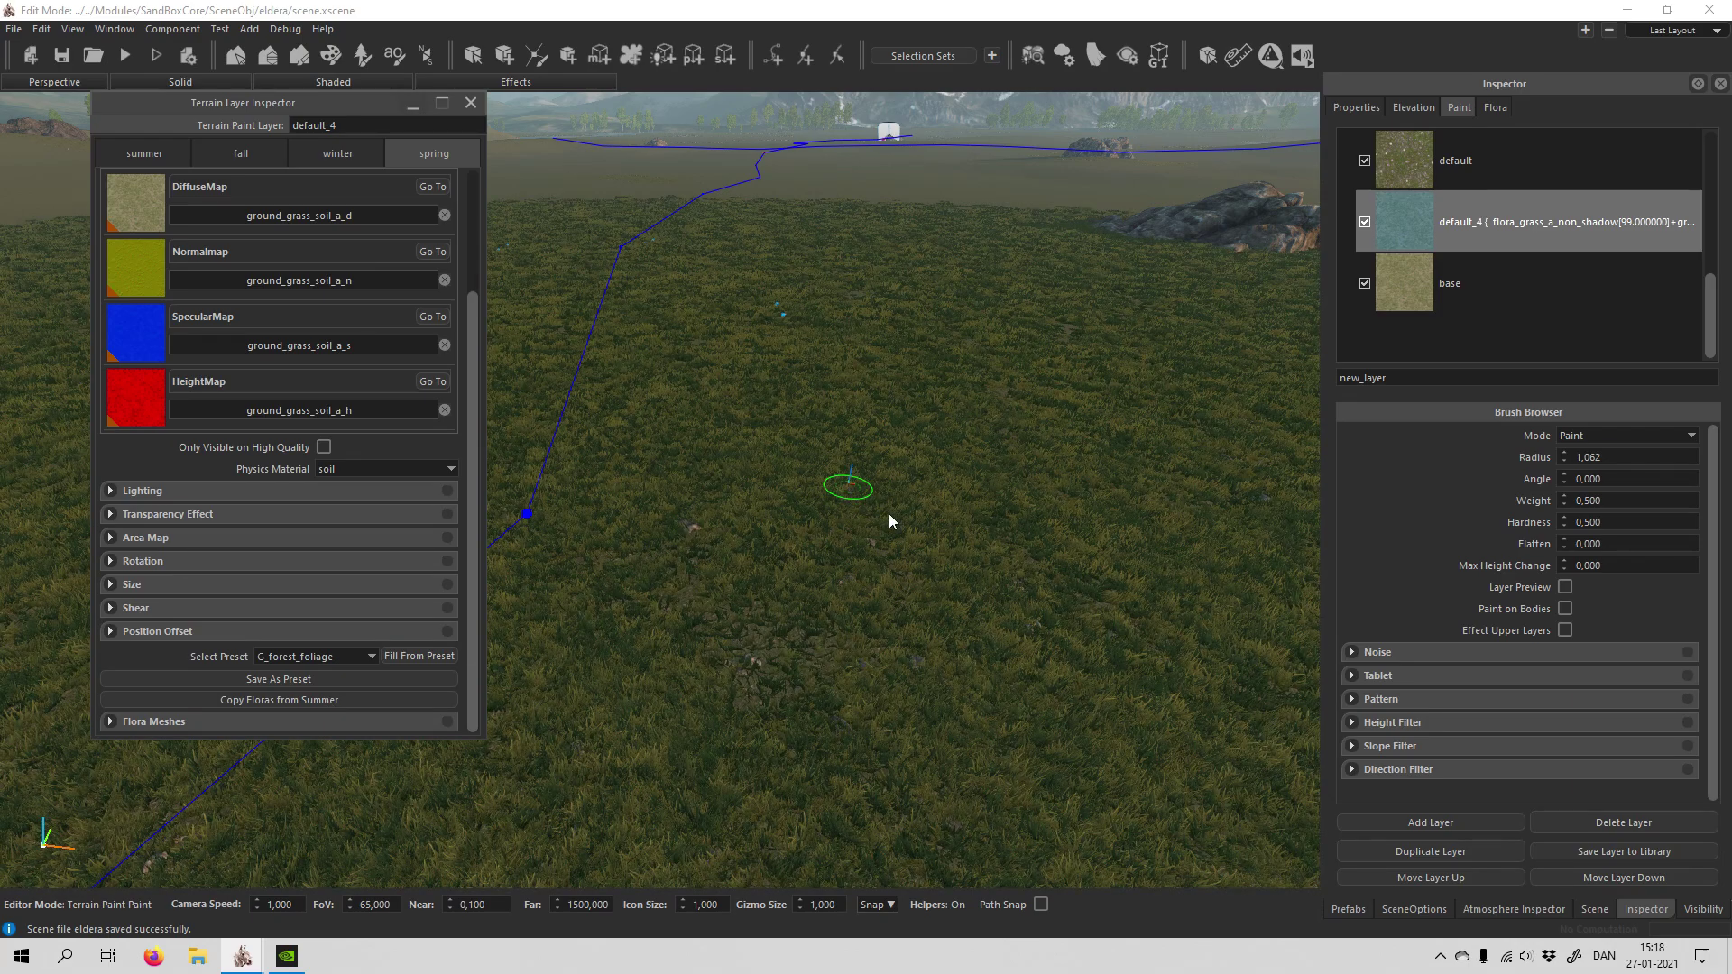
Step: Copy the summer floras into the spring season of the default_3 aspen tree layer and close its settings
right_click_drag(757, 632, 758, 632)
key("w")
key("s")
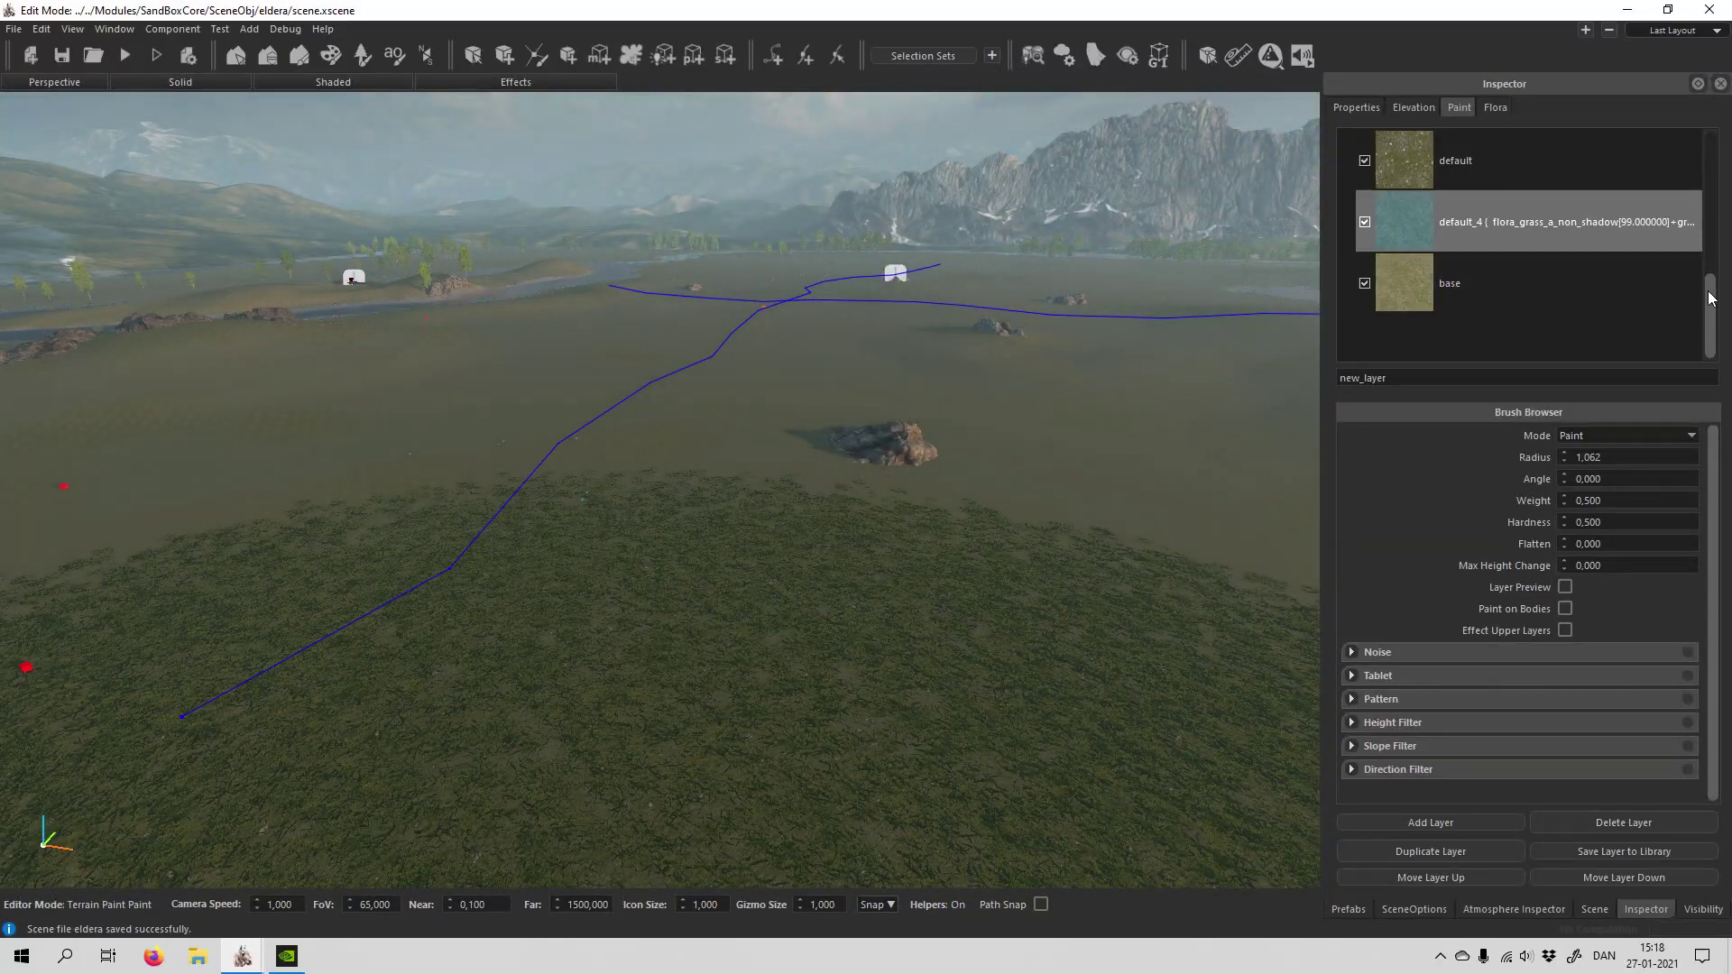
scroll(1552, 270, "up", 6)
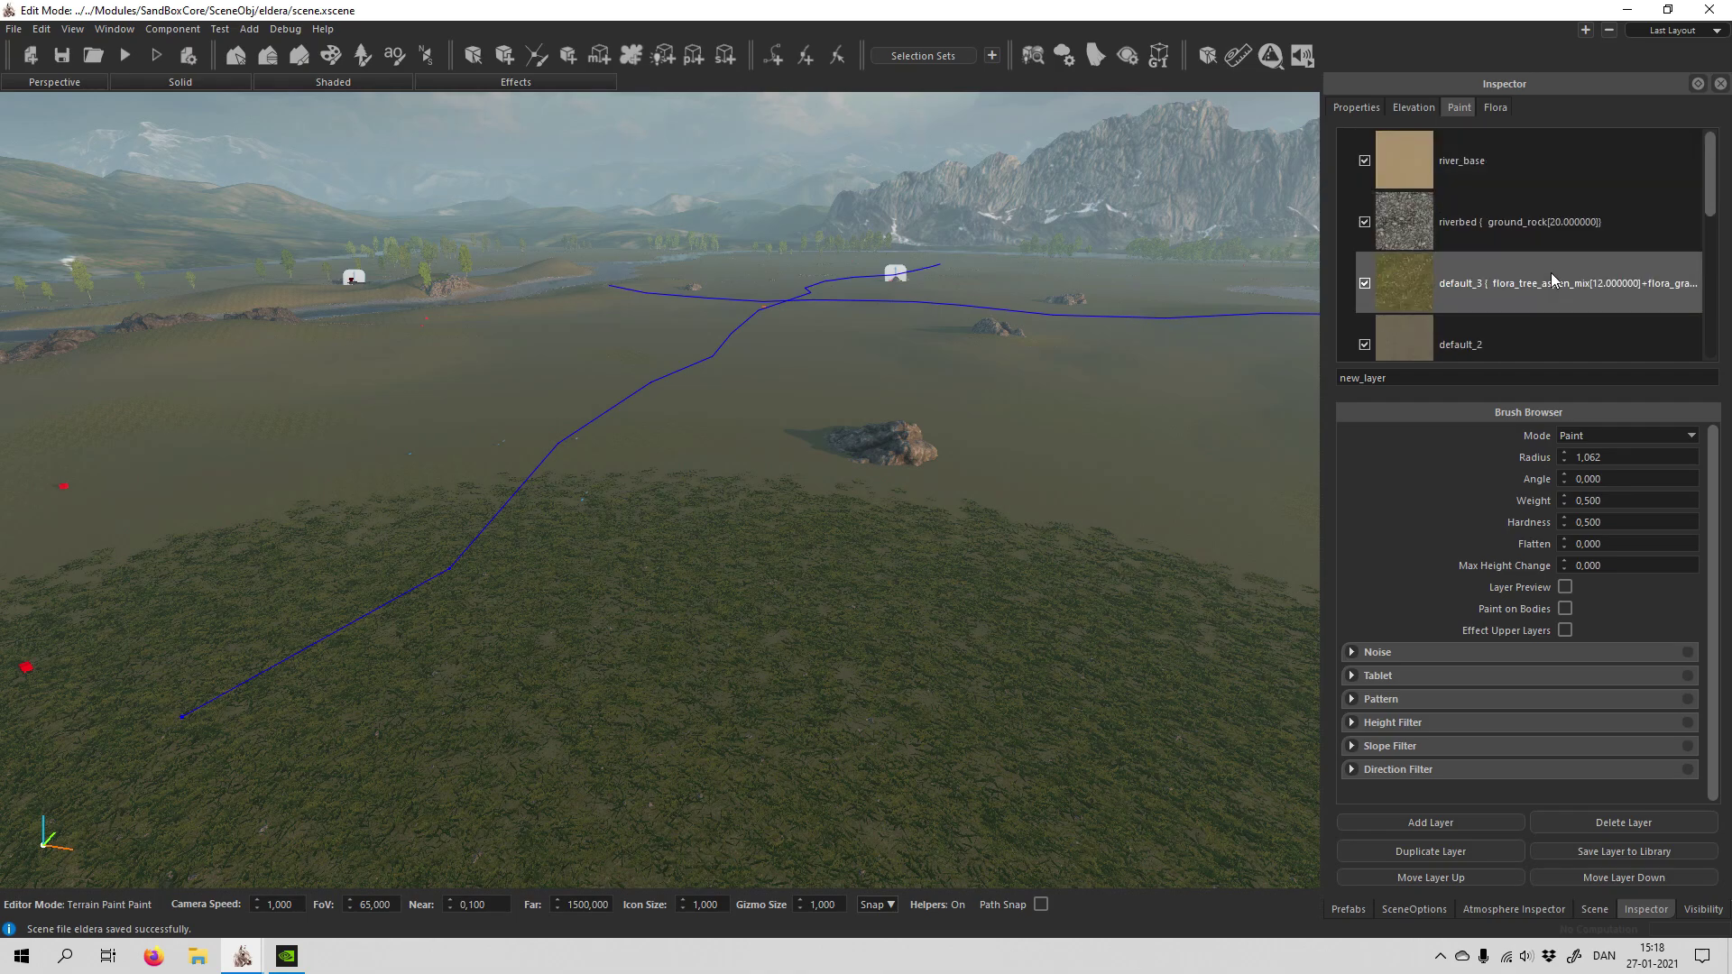
double_click(1552, 281)
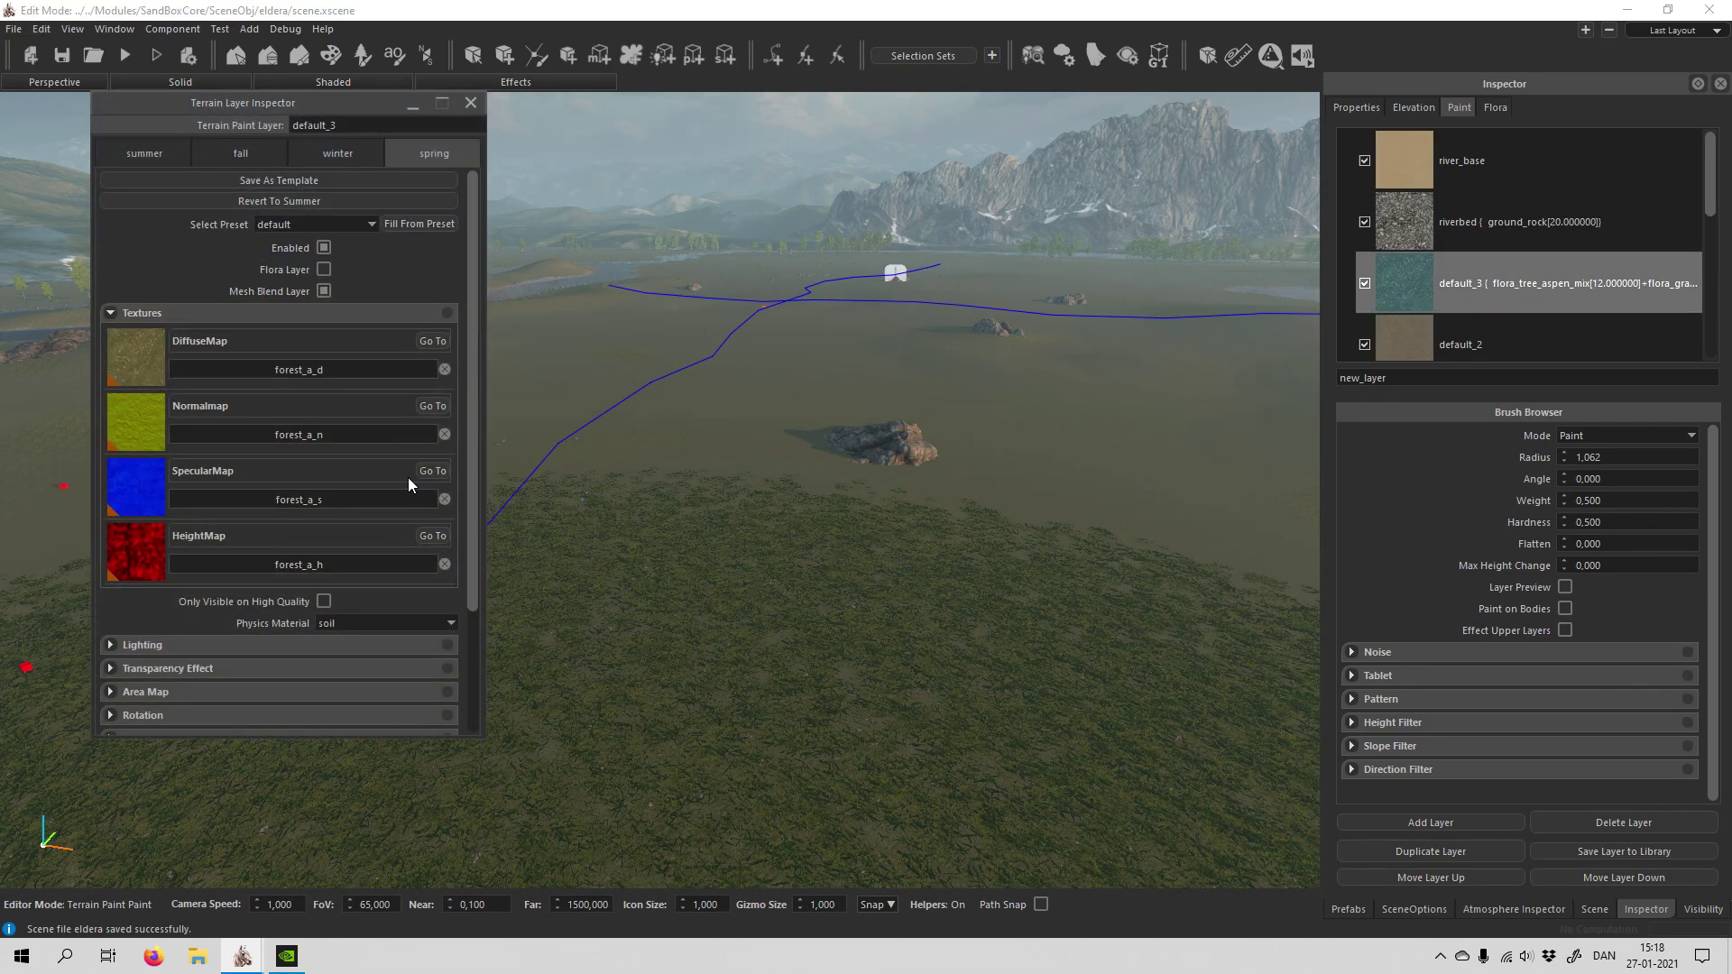
left_click_drag(468, 474, 467, 656)
left_click(359, 701)
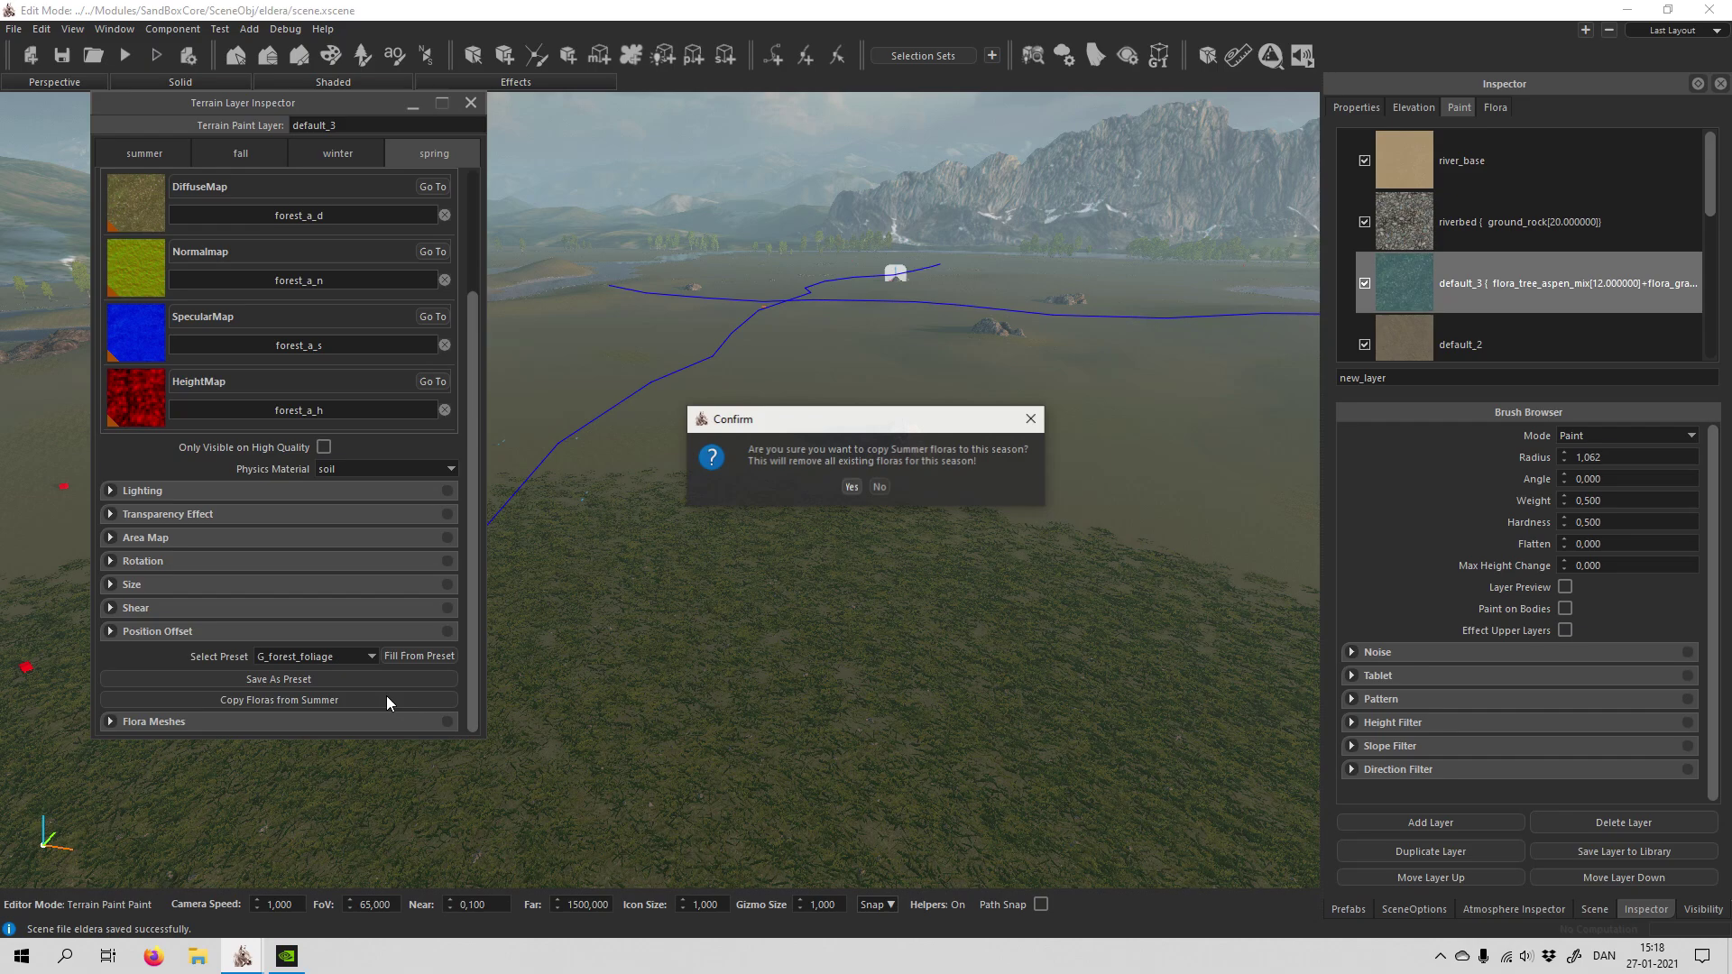
left_click(849, 490)
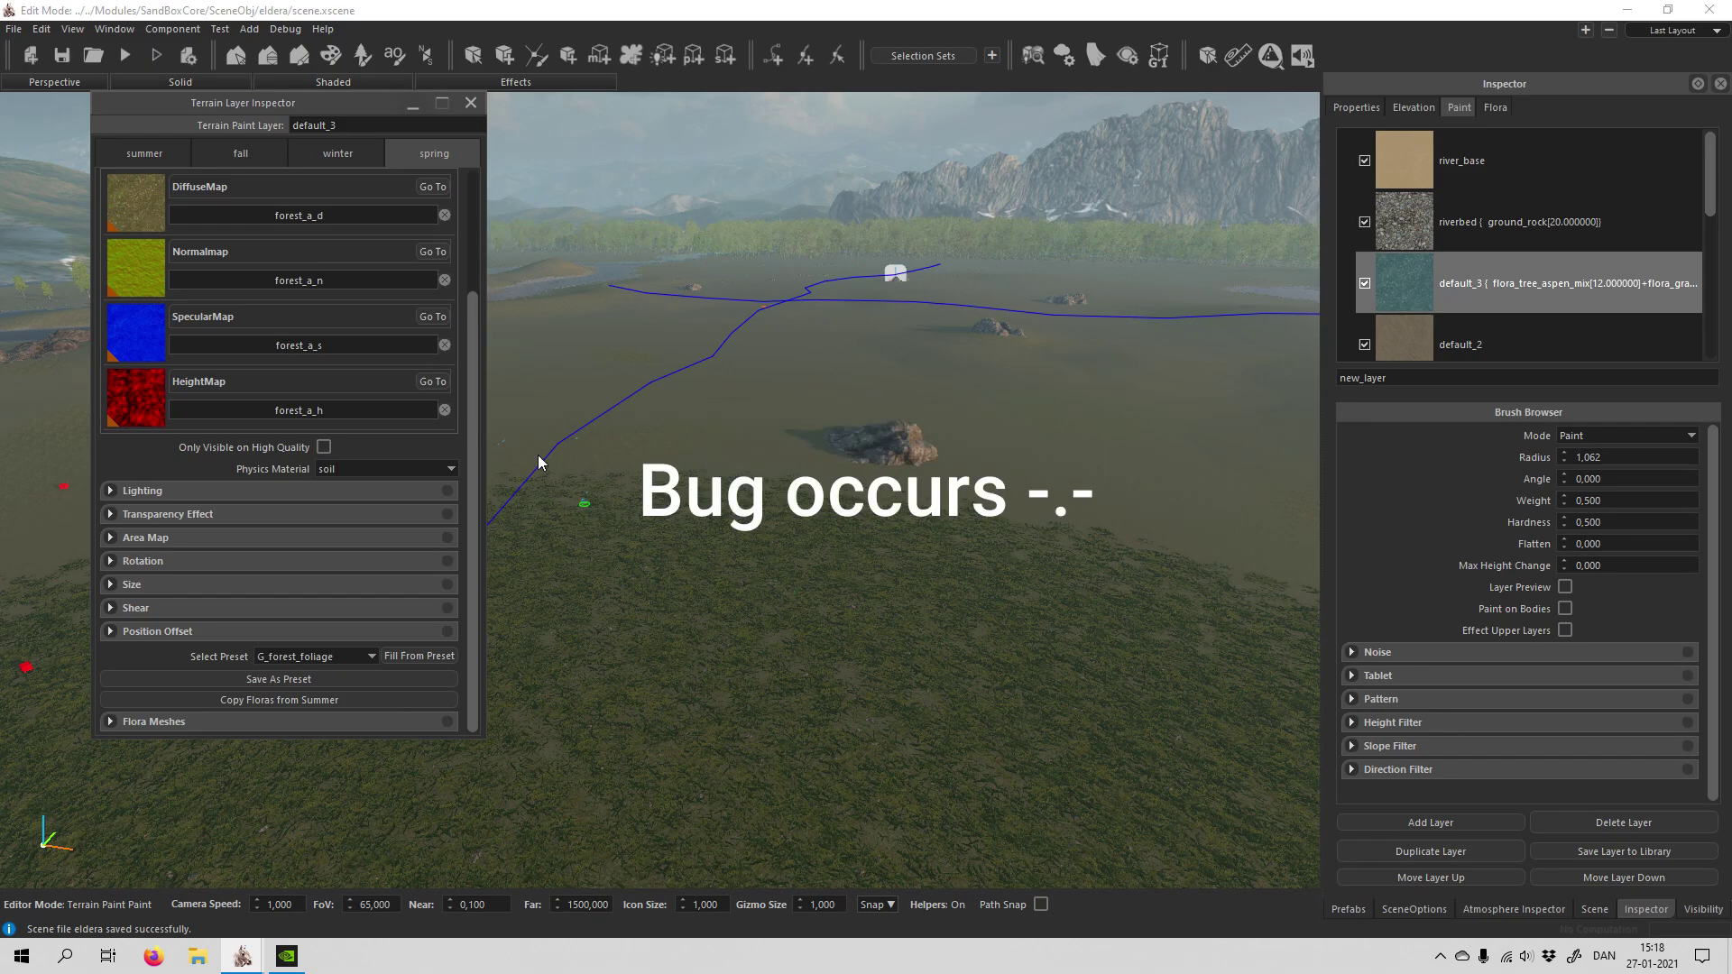
left_click(471, 105)
Step: Copy the summer floras into the spring season of the riverbed layer and close its settings
double_click(1574, 223)
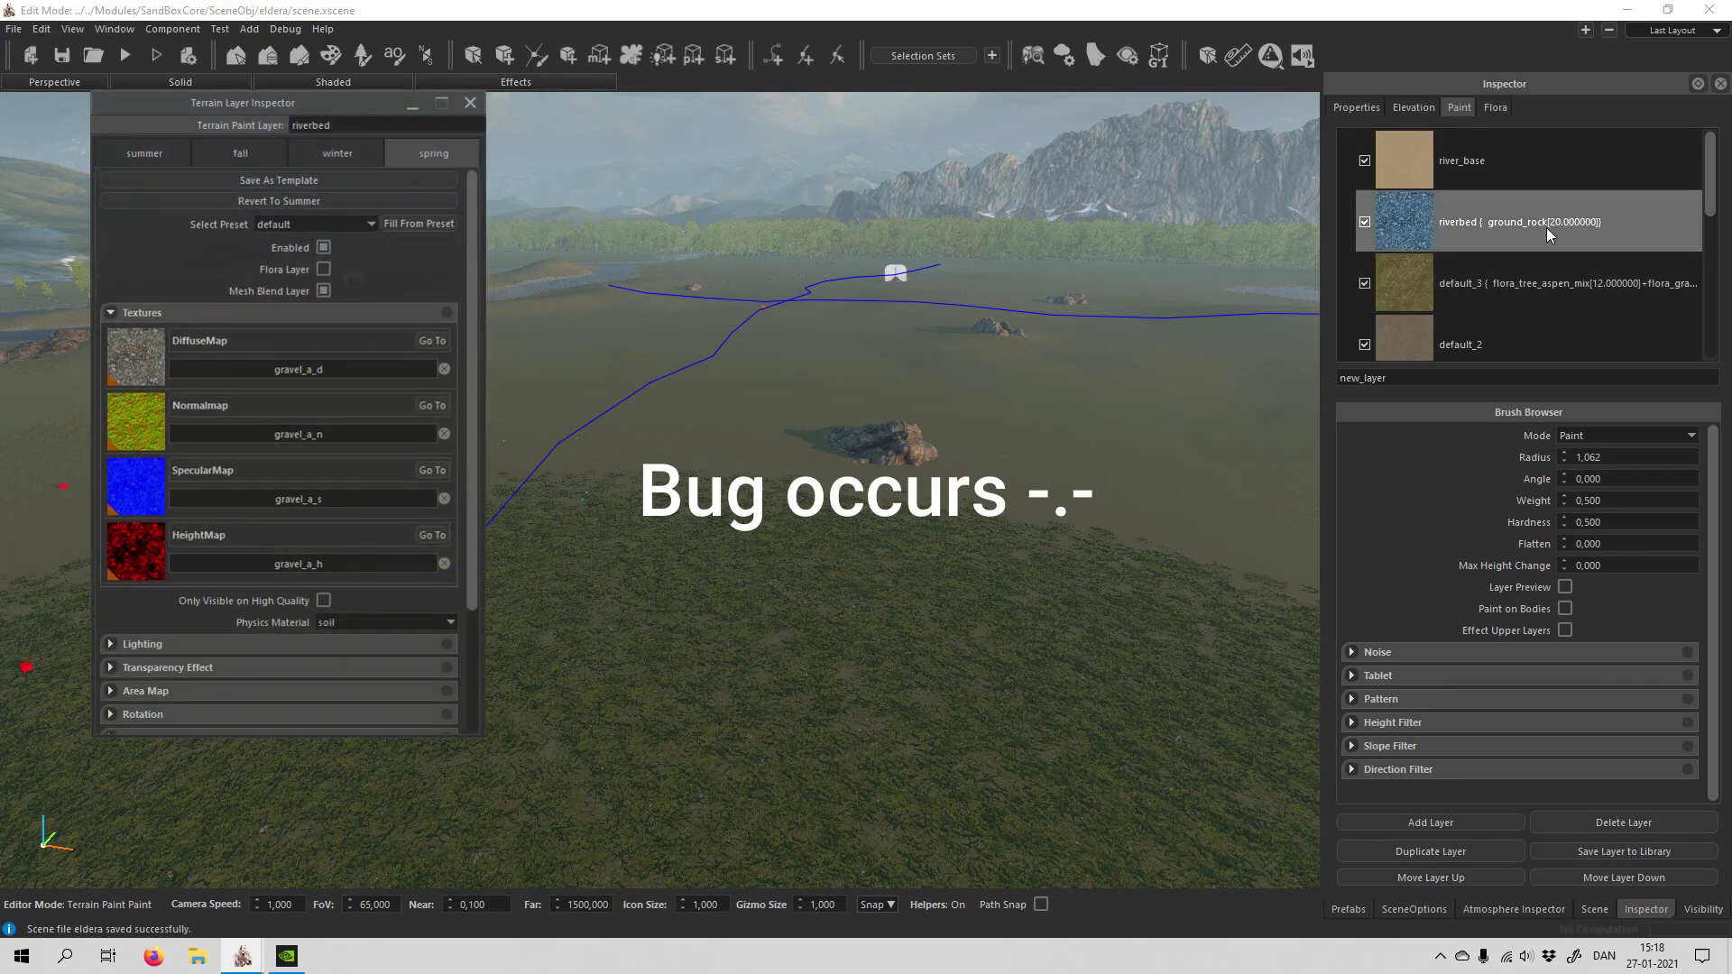
scroll(454, 506, "down", 3)
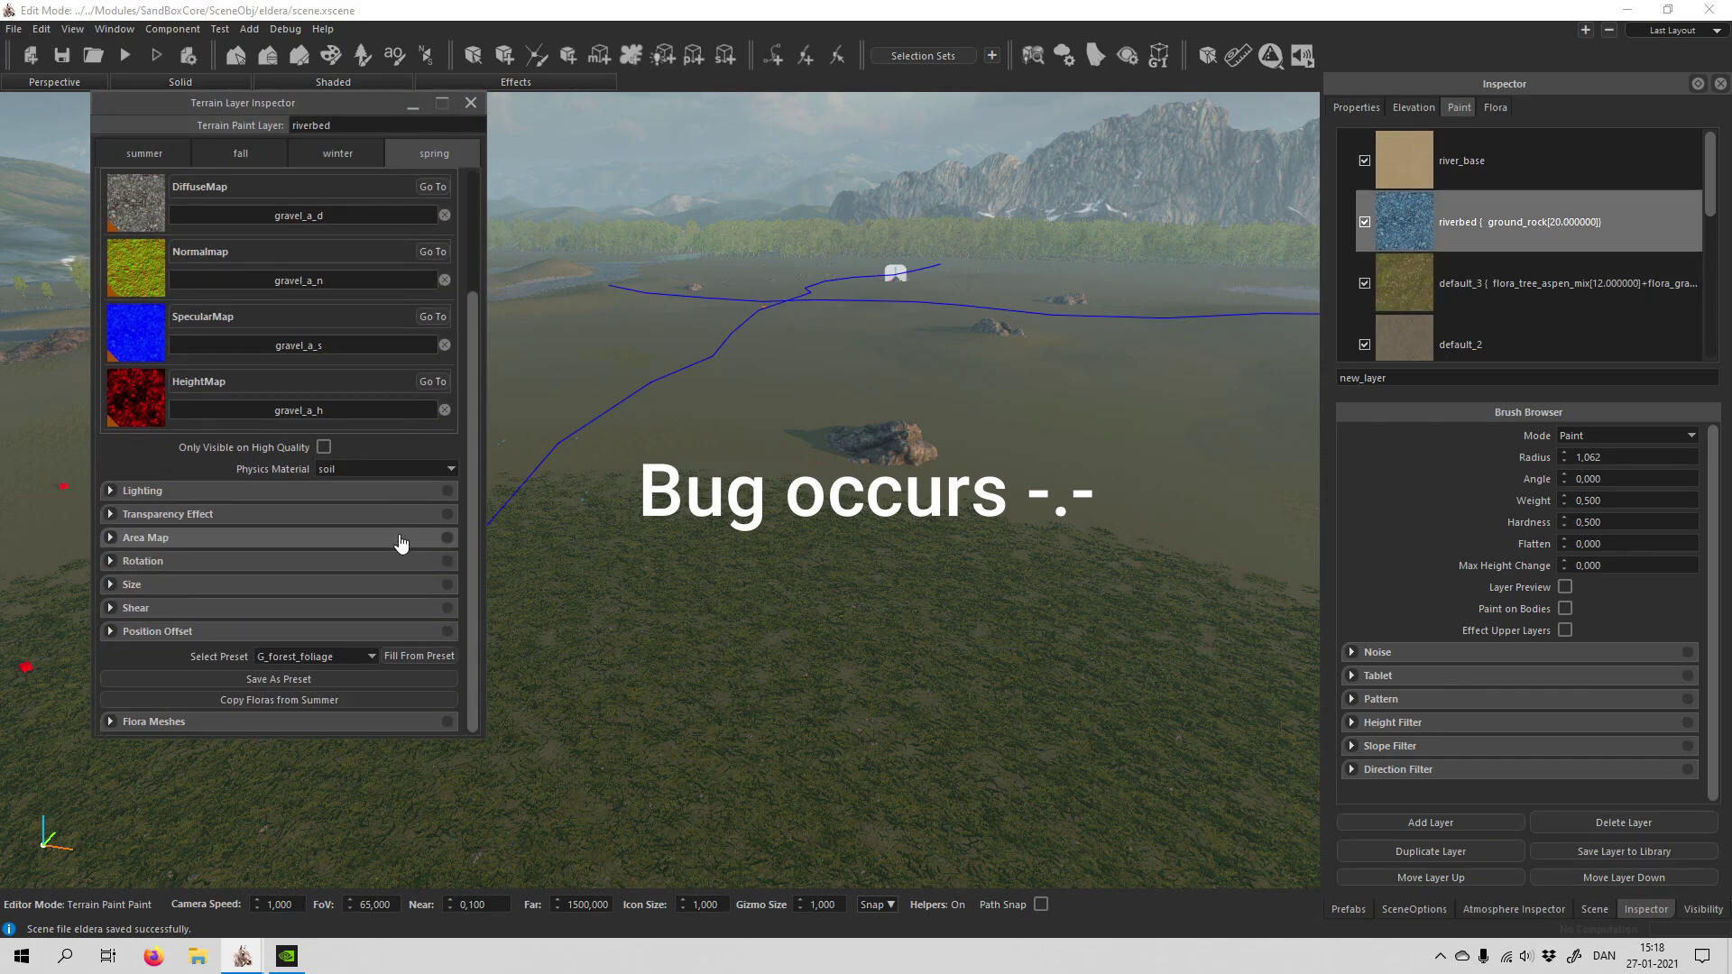
left_click(321, 702)
left_click(848, 486)
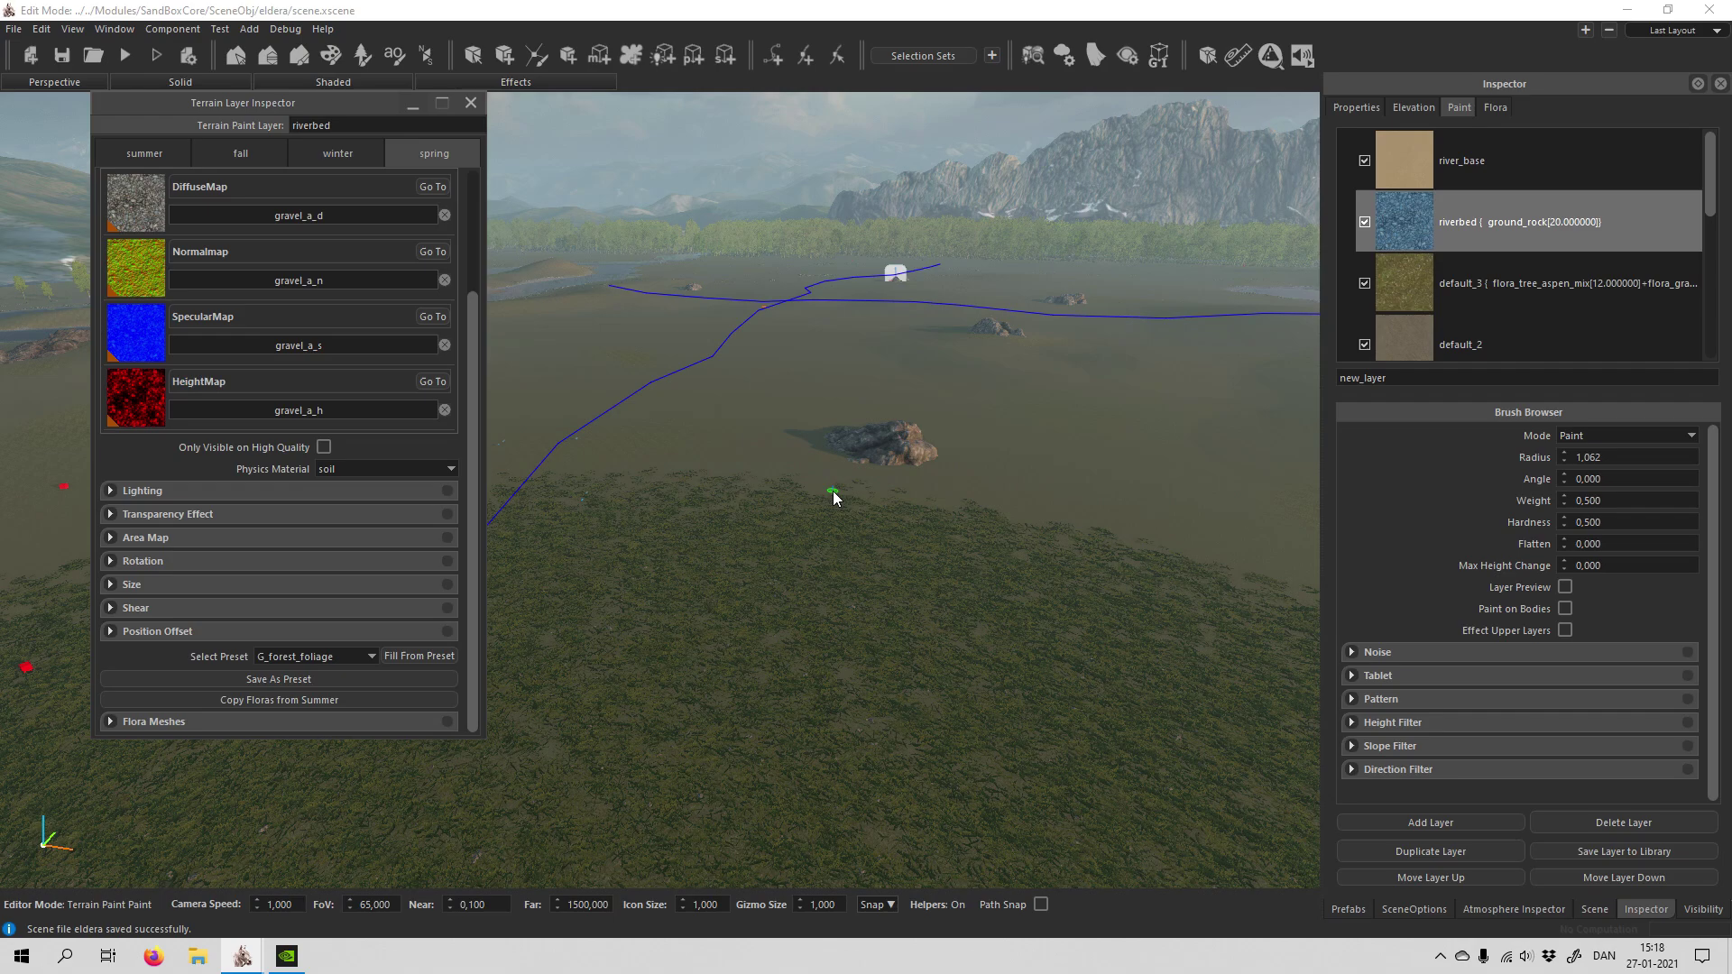
left_click(472, 106)
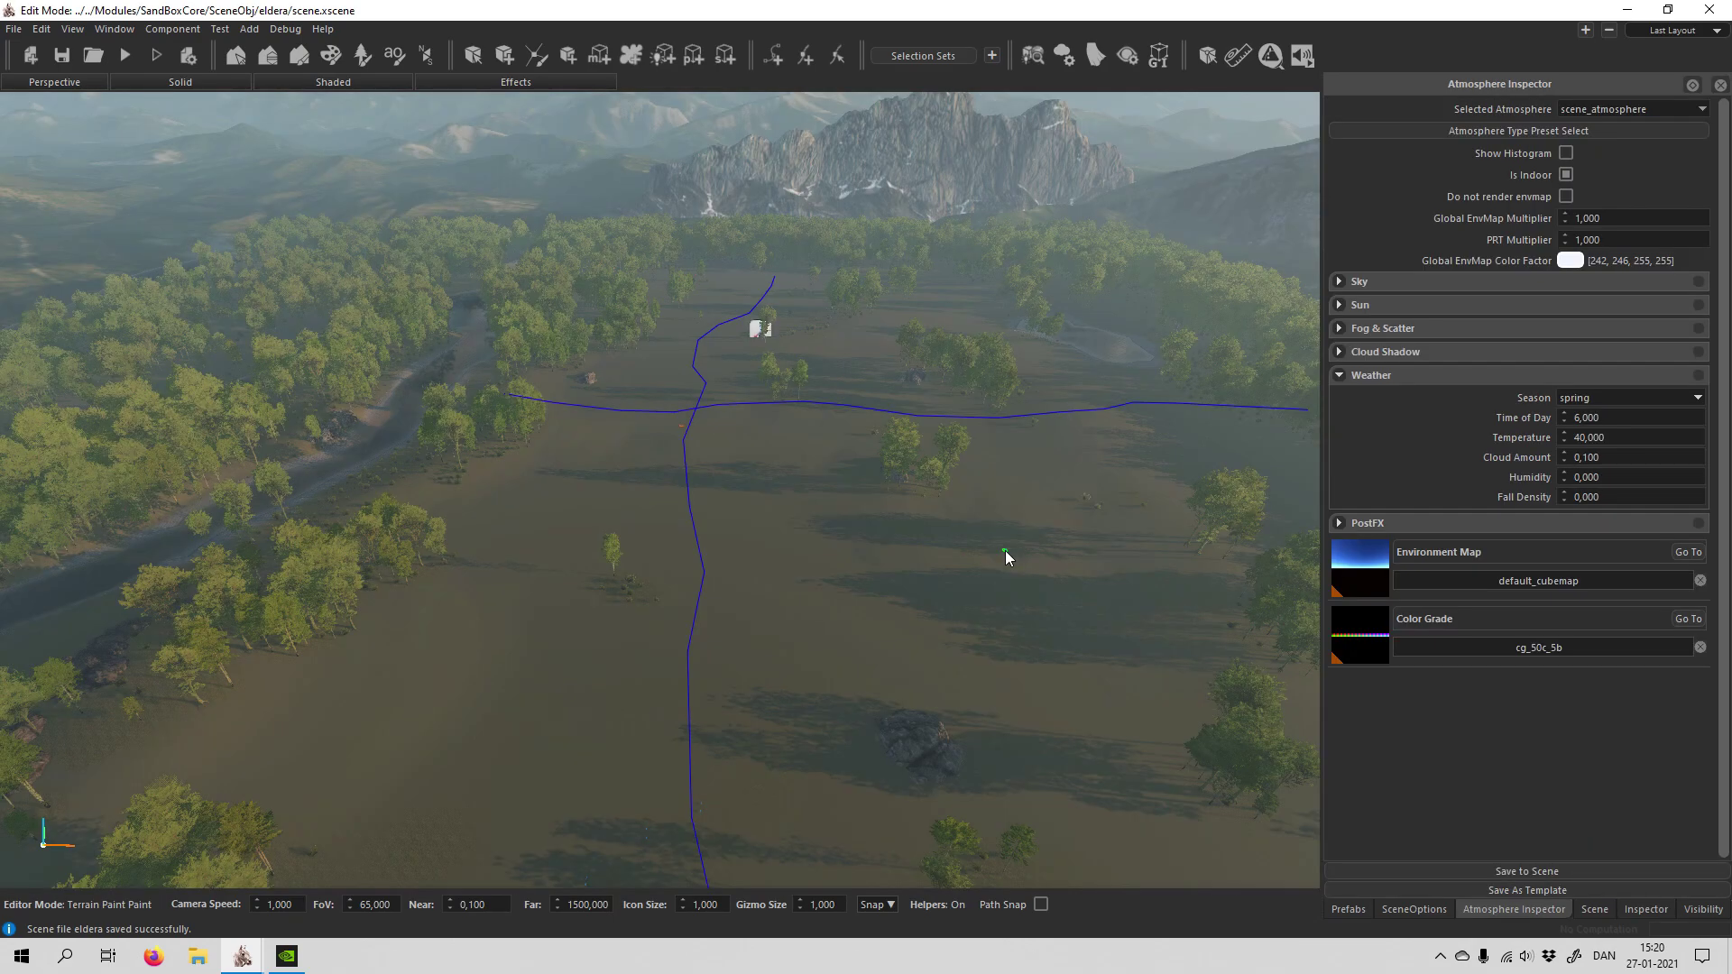
Step: Switch the scene's weather season to summer to compare its vegetation with spring
mouse_move(934, 593)
right_mouse_down()
mouse_move(1227, 592)
mouse_move(541, 593)
mouse_move(935, 593)
mouse_move(944, 649)
mouse_move(288, 473)
right_mouse_up()
right_click_drag(901, 557, 901, 597)
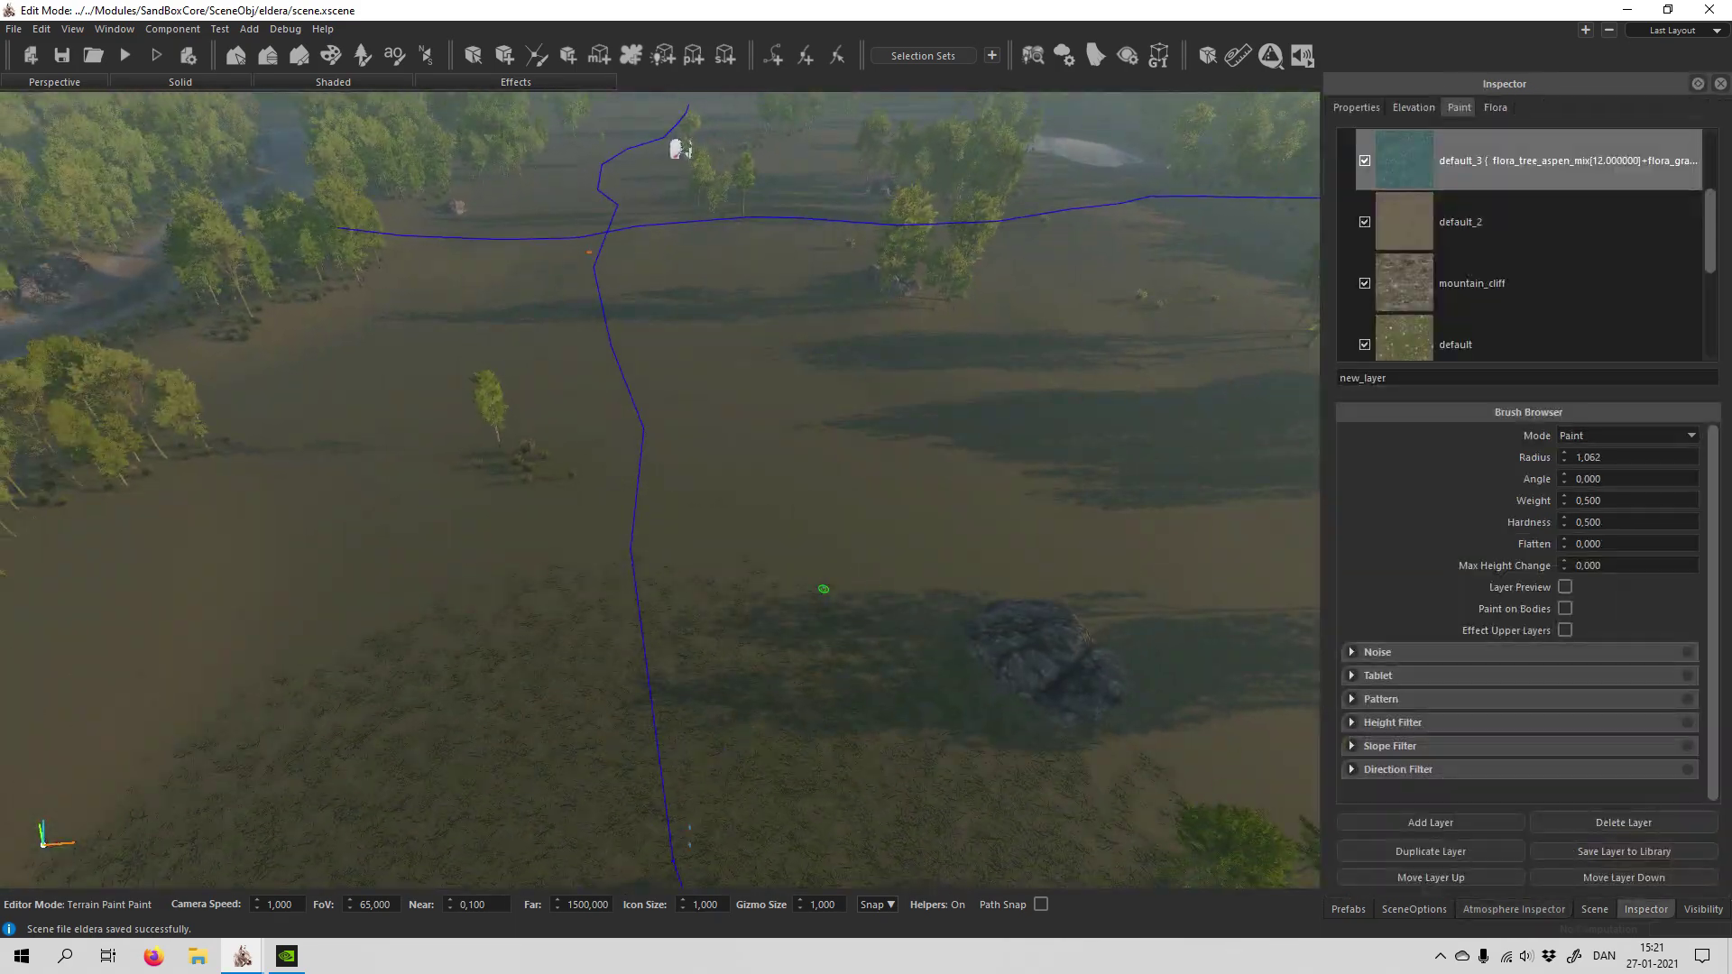
right_click_drag(824, 589, 793, 591)
key("w")
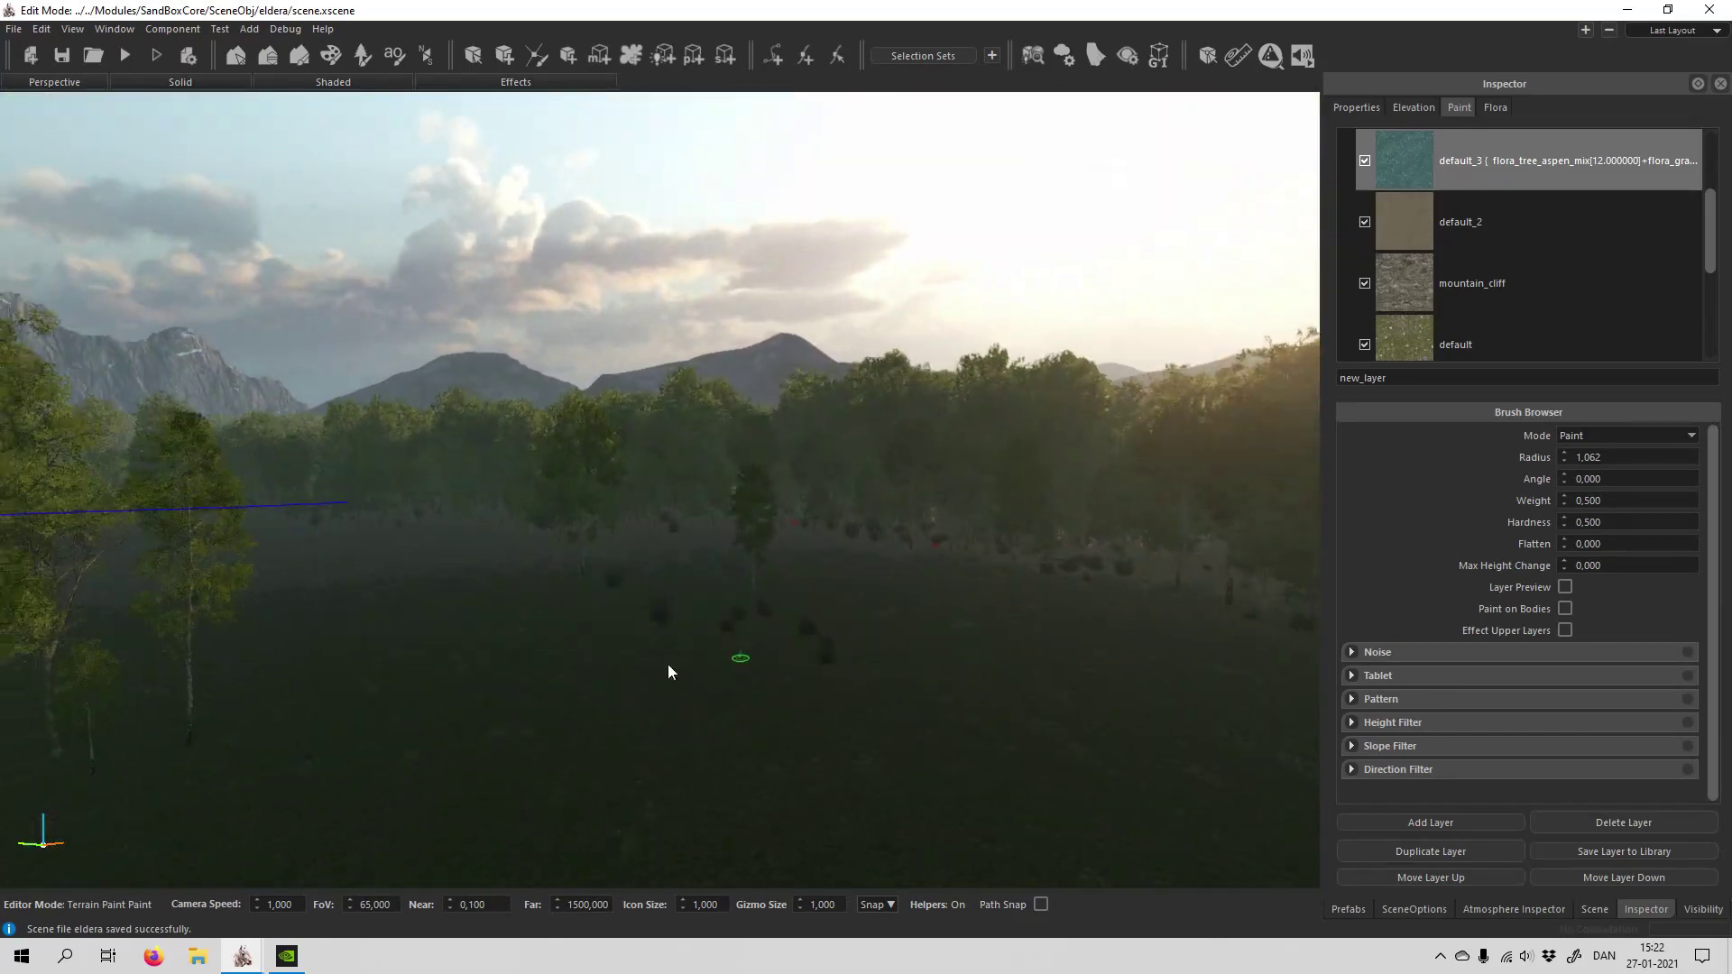
right_click_drag(869, 692, 872, 687)
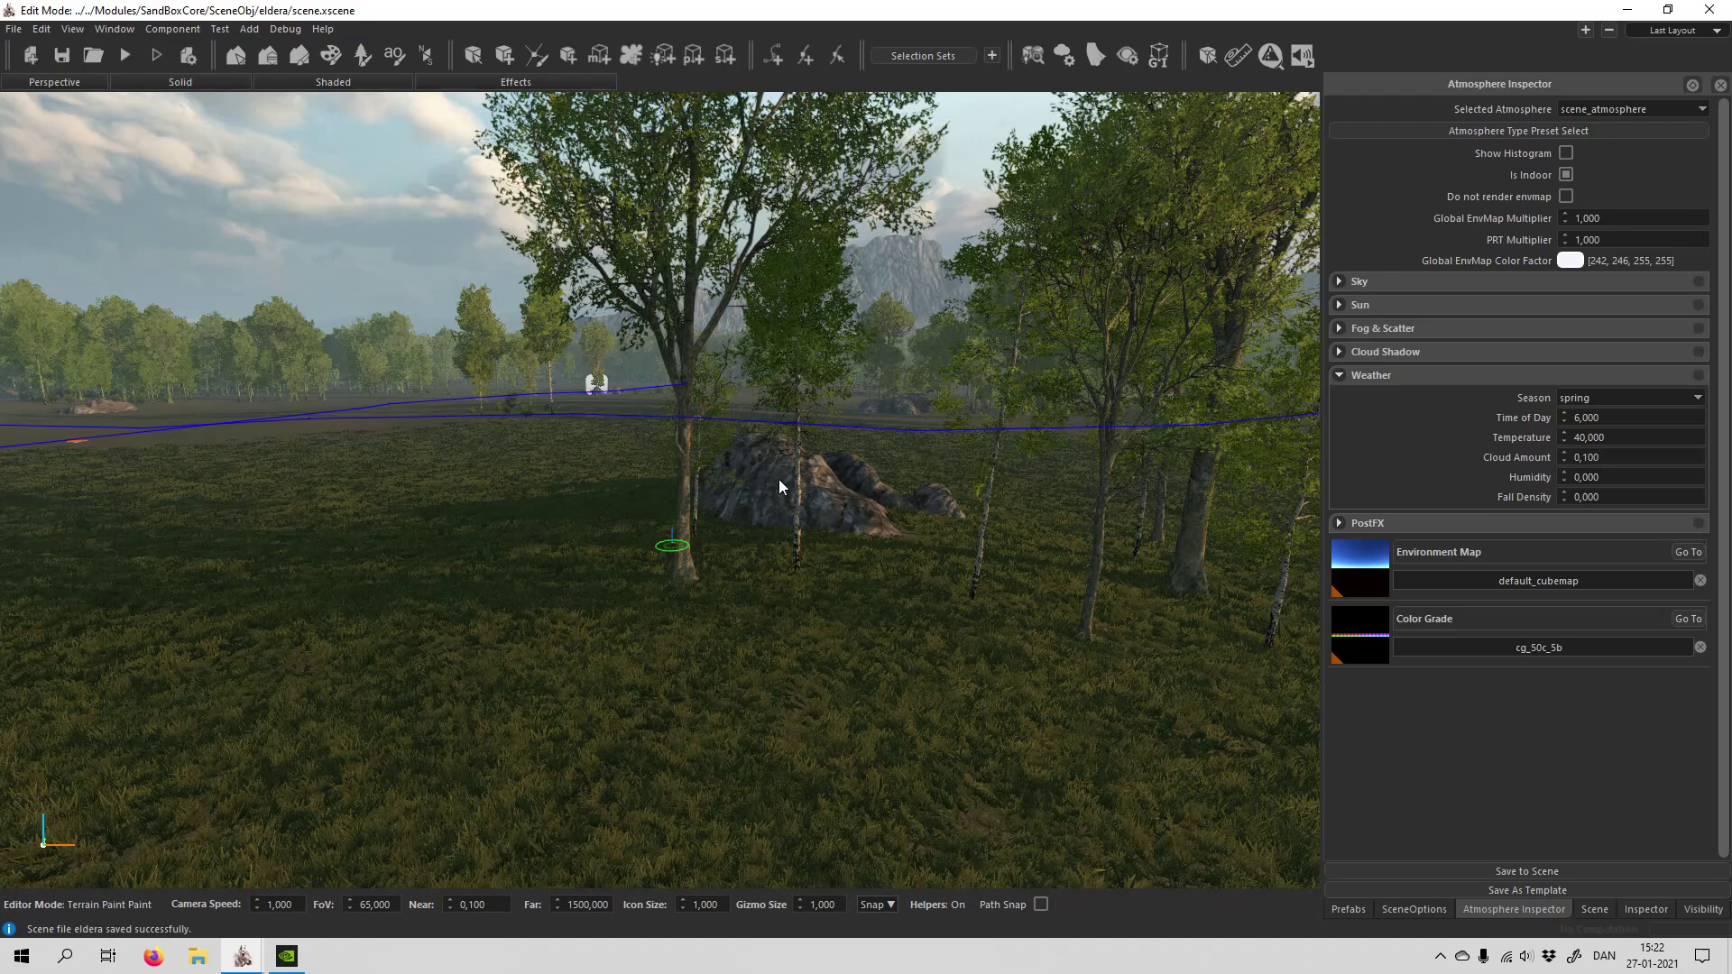
left_click(1588, 401)
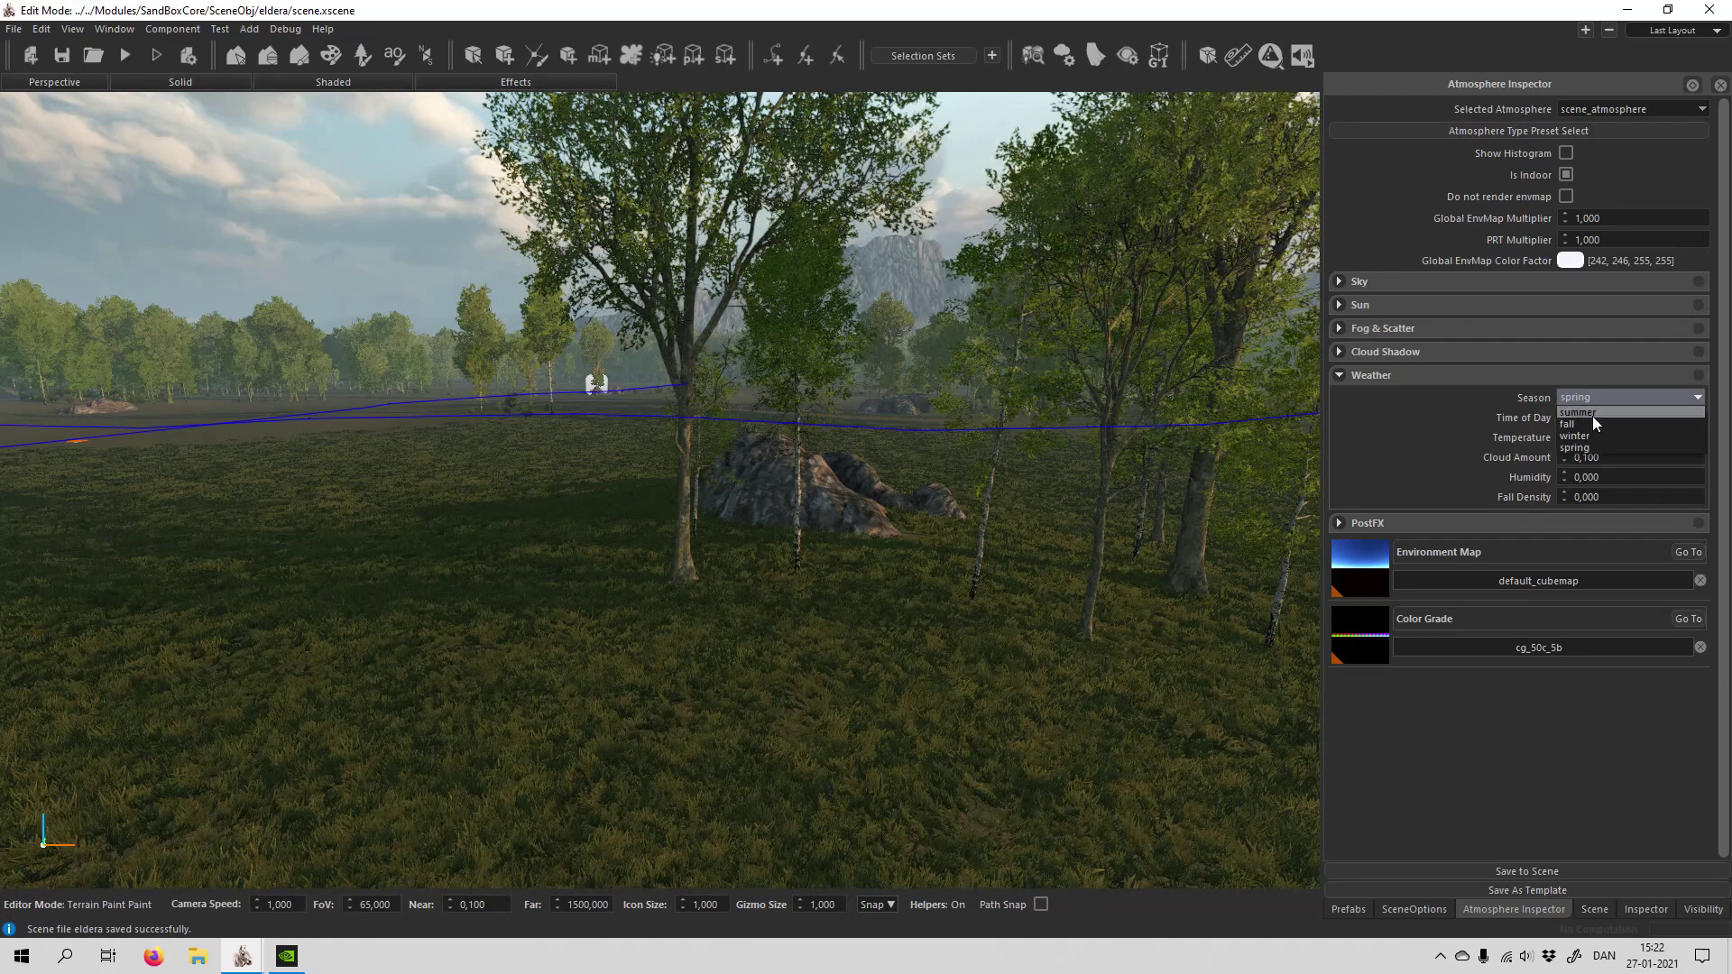
left_click(1593, 415)
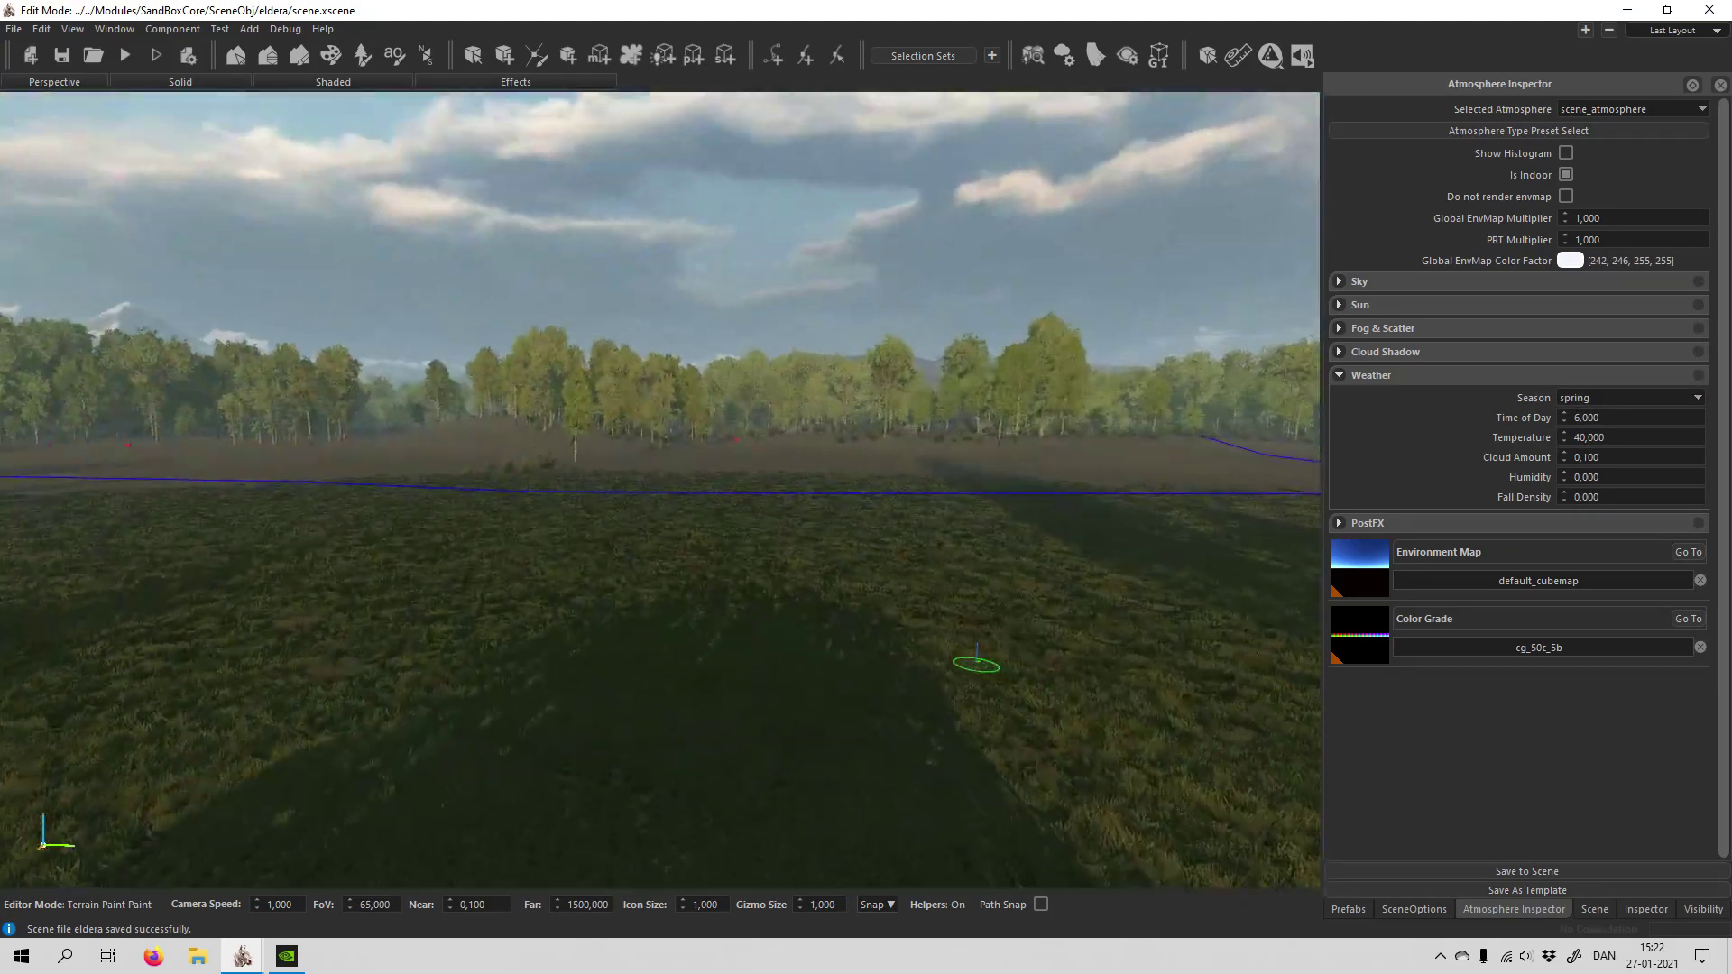
Step: Tint the default_4 layer's spring flora_grass_a_non_shadow light green with an albedo multiplier of 215, 255, 208
right_click_drag(977, 664, 977, 665)
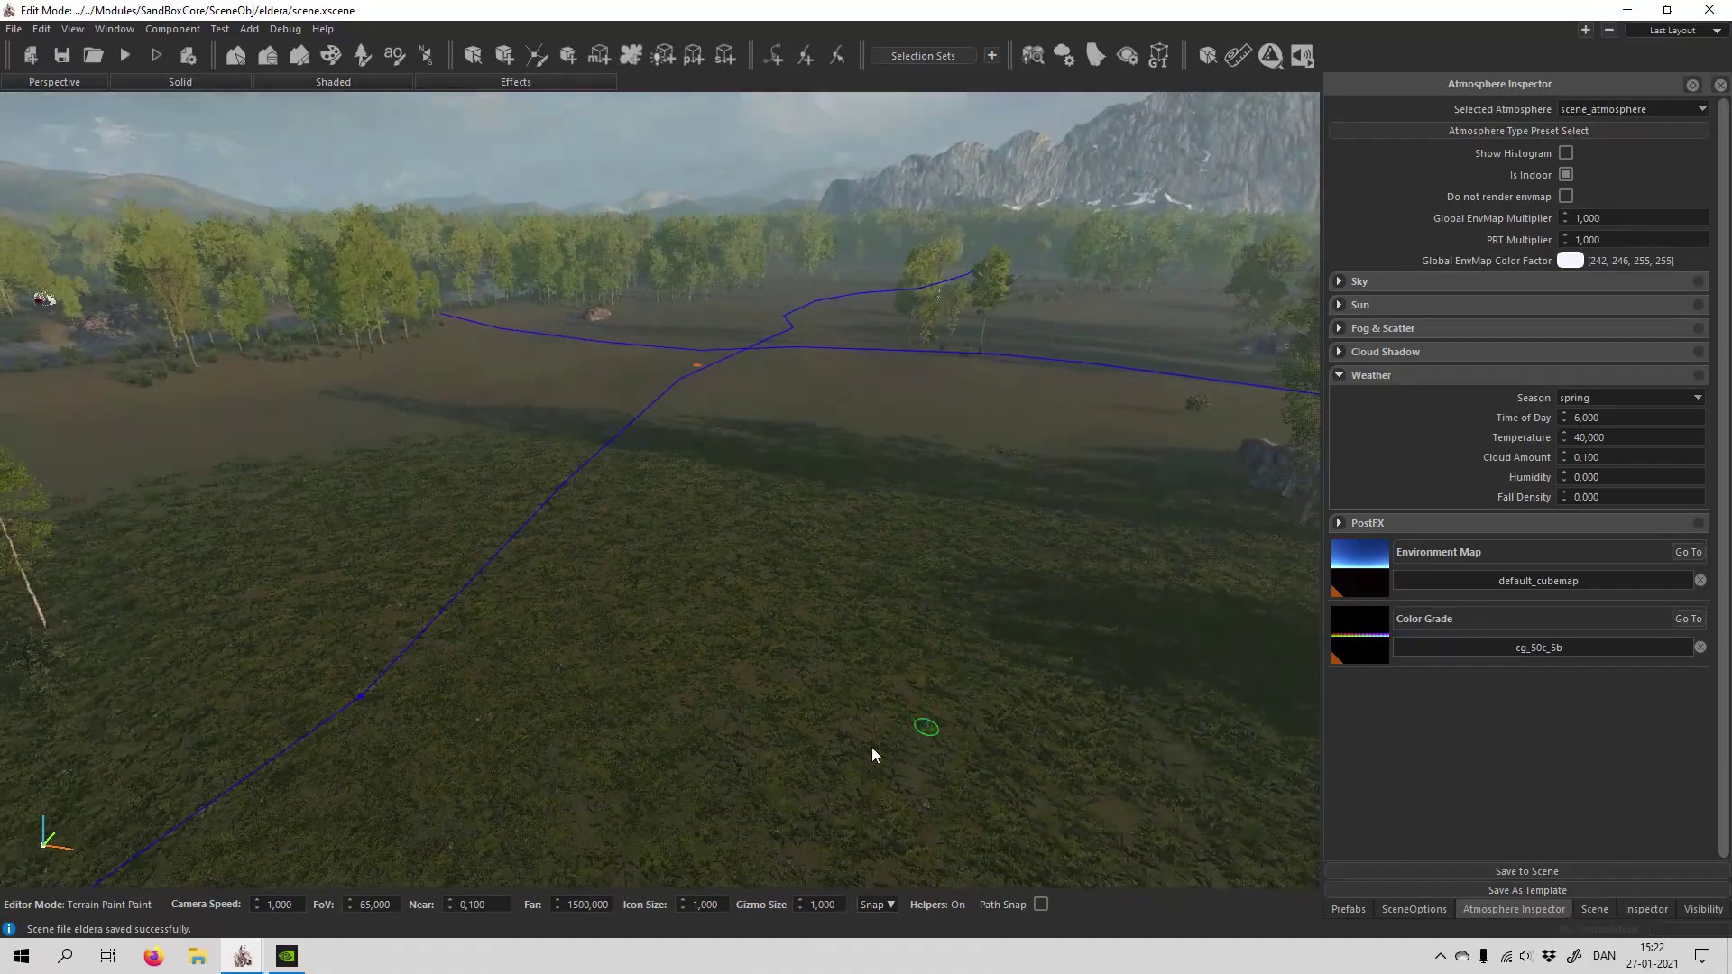
left_click(298, 62)
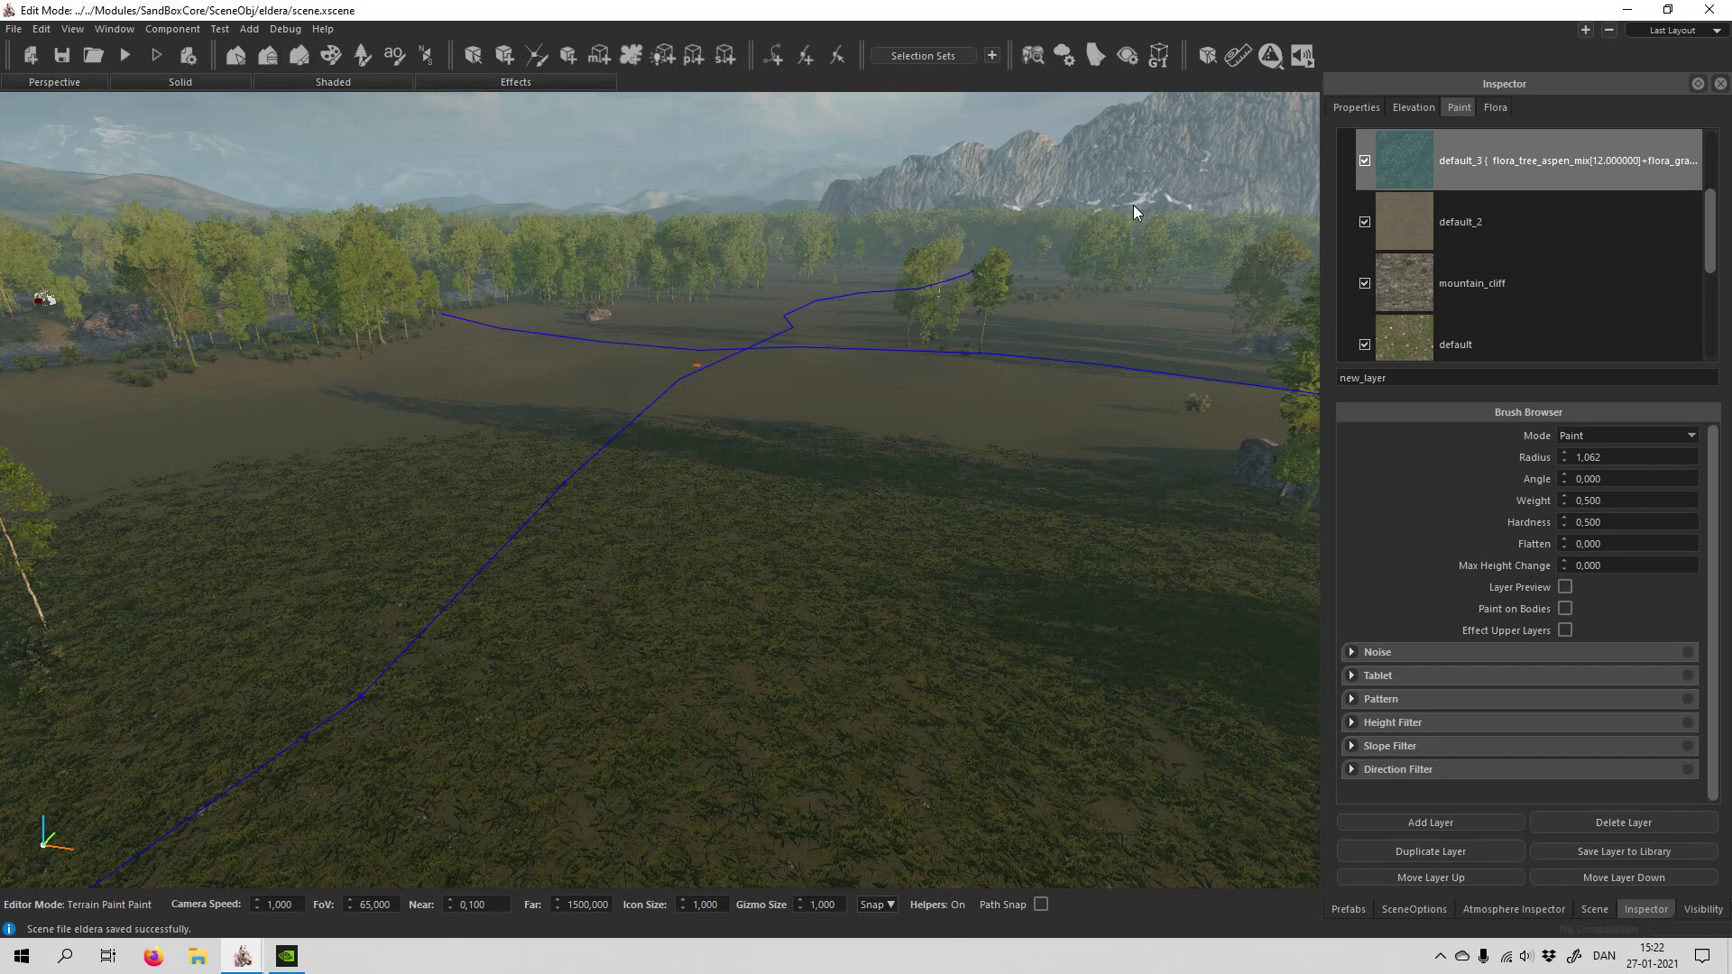
mouse_move(1720, 221)
left_mouse_down()
mouse_move(1717, 163)
mouse_move(1714, 326)
left_mouse_up()
left_click(1511, 222)
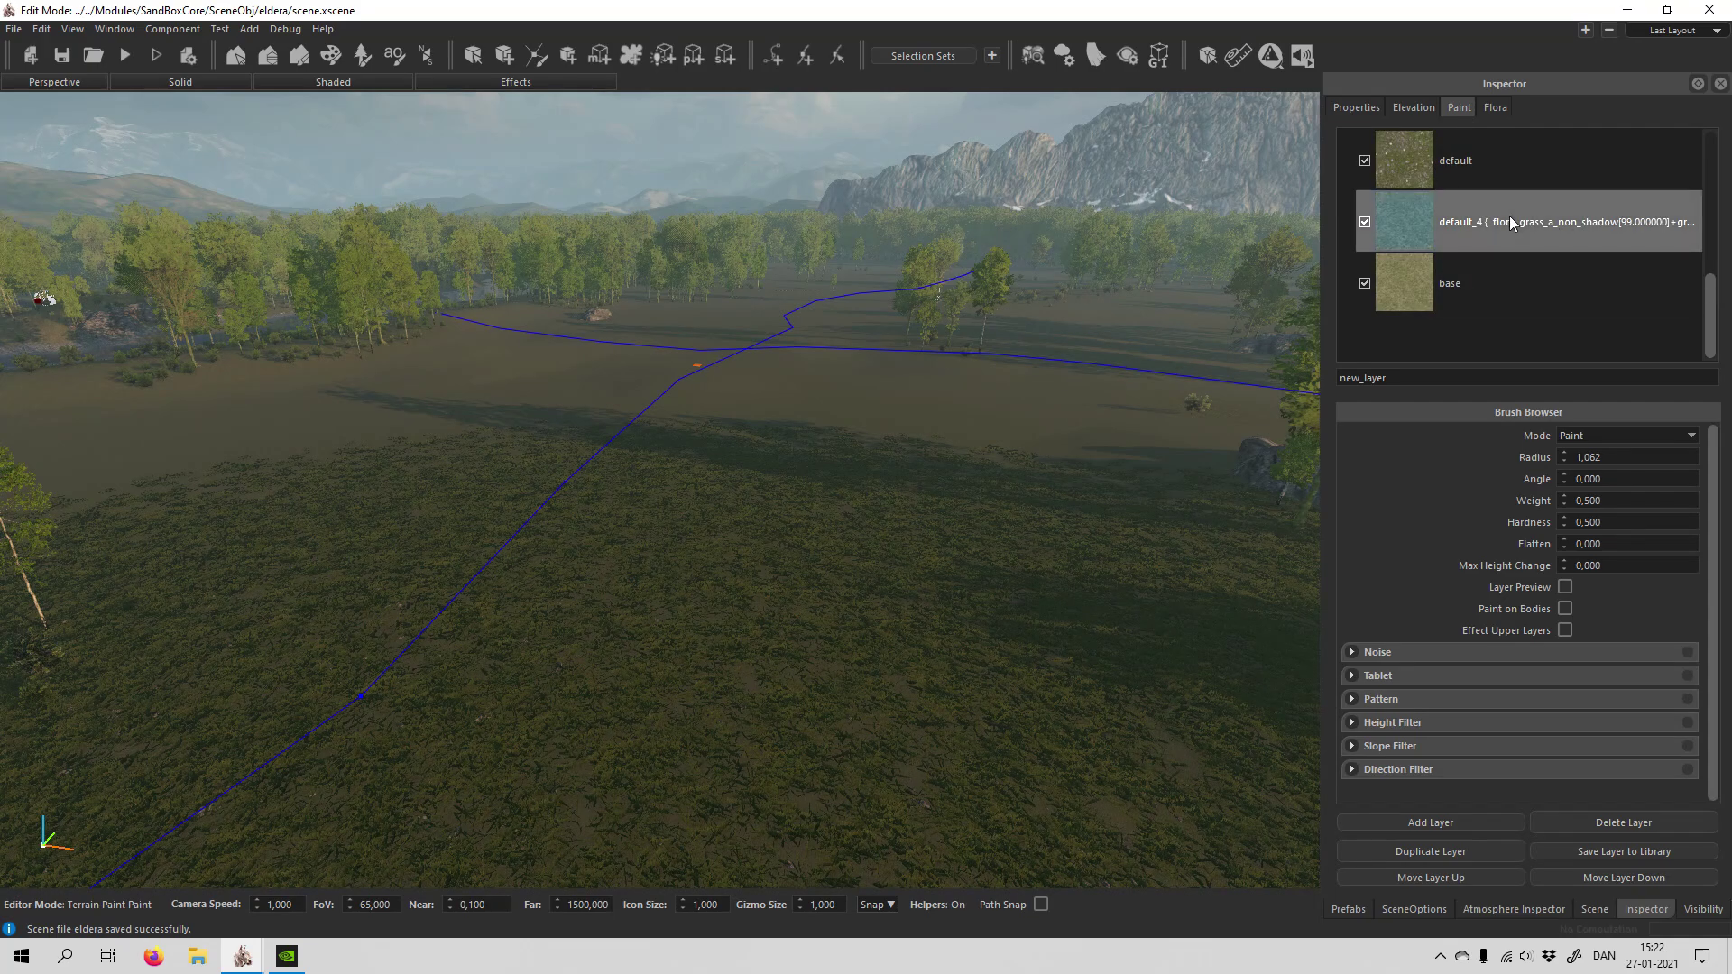
double_click(1511, 220)
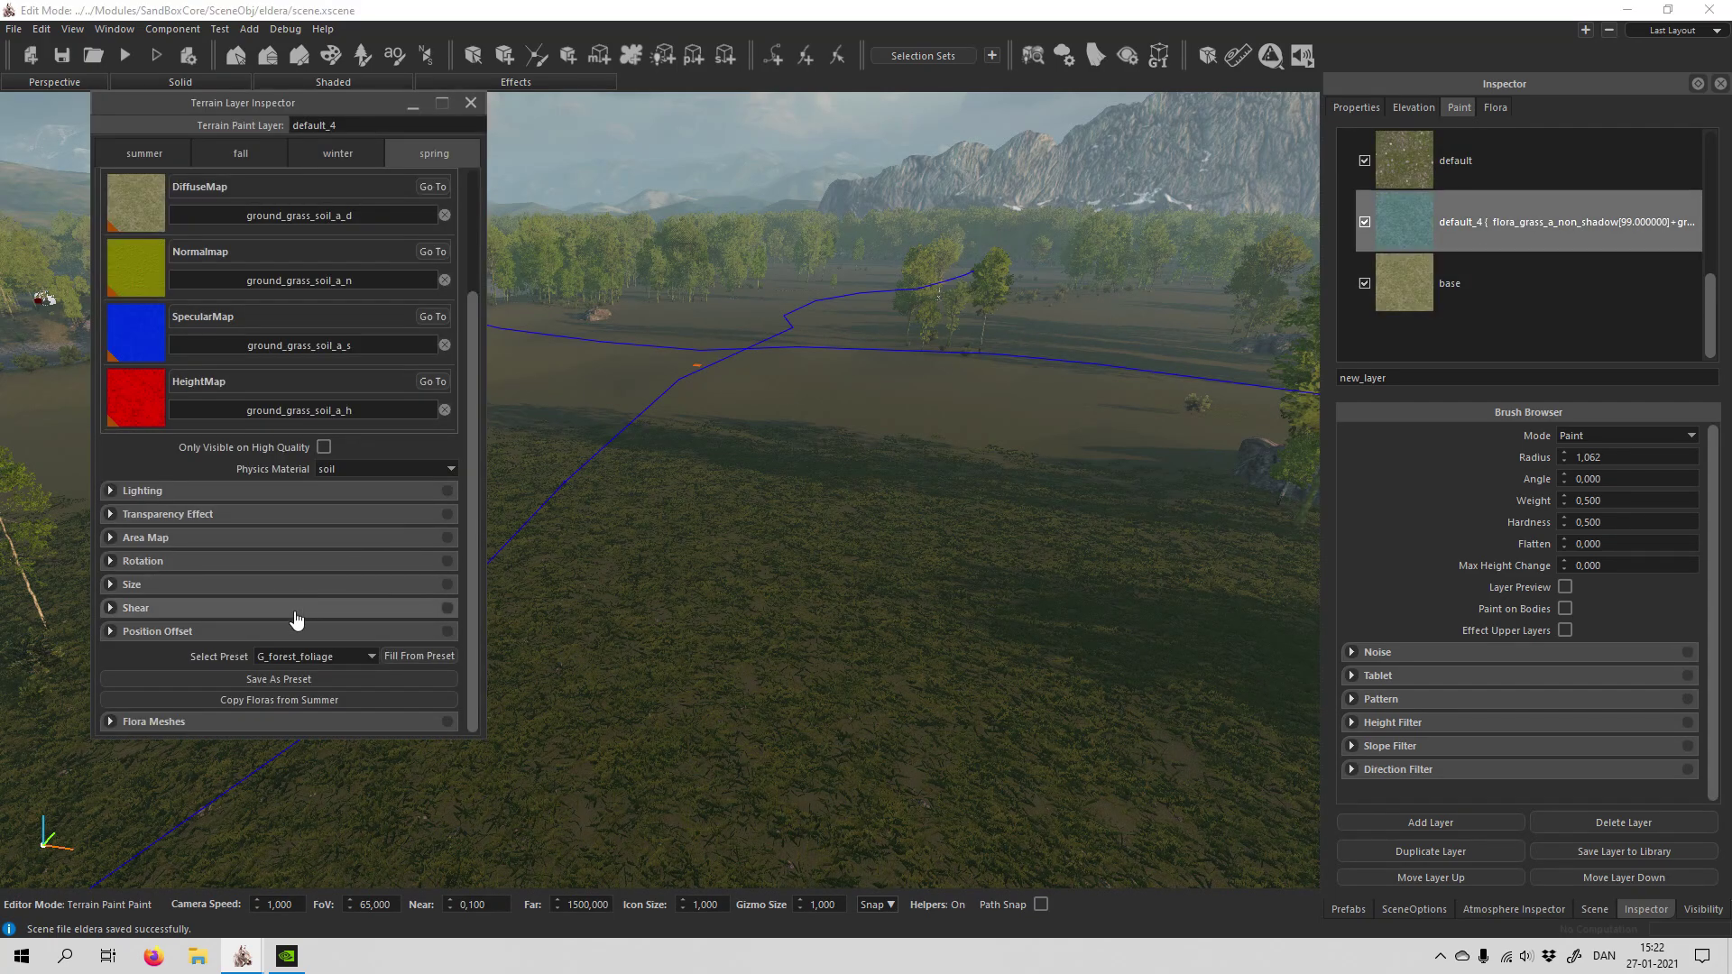
left_click(112, 721)
scroll(251, 519, "down", 3)
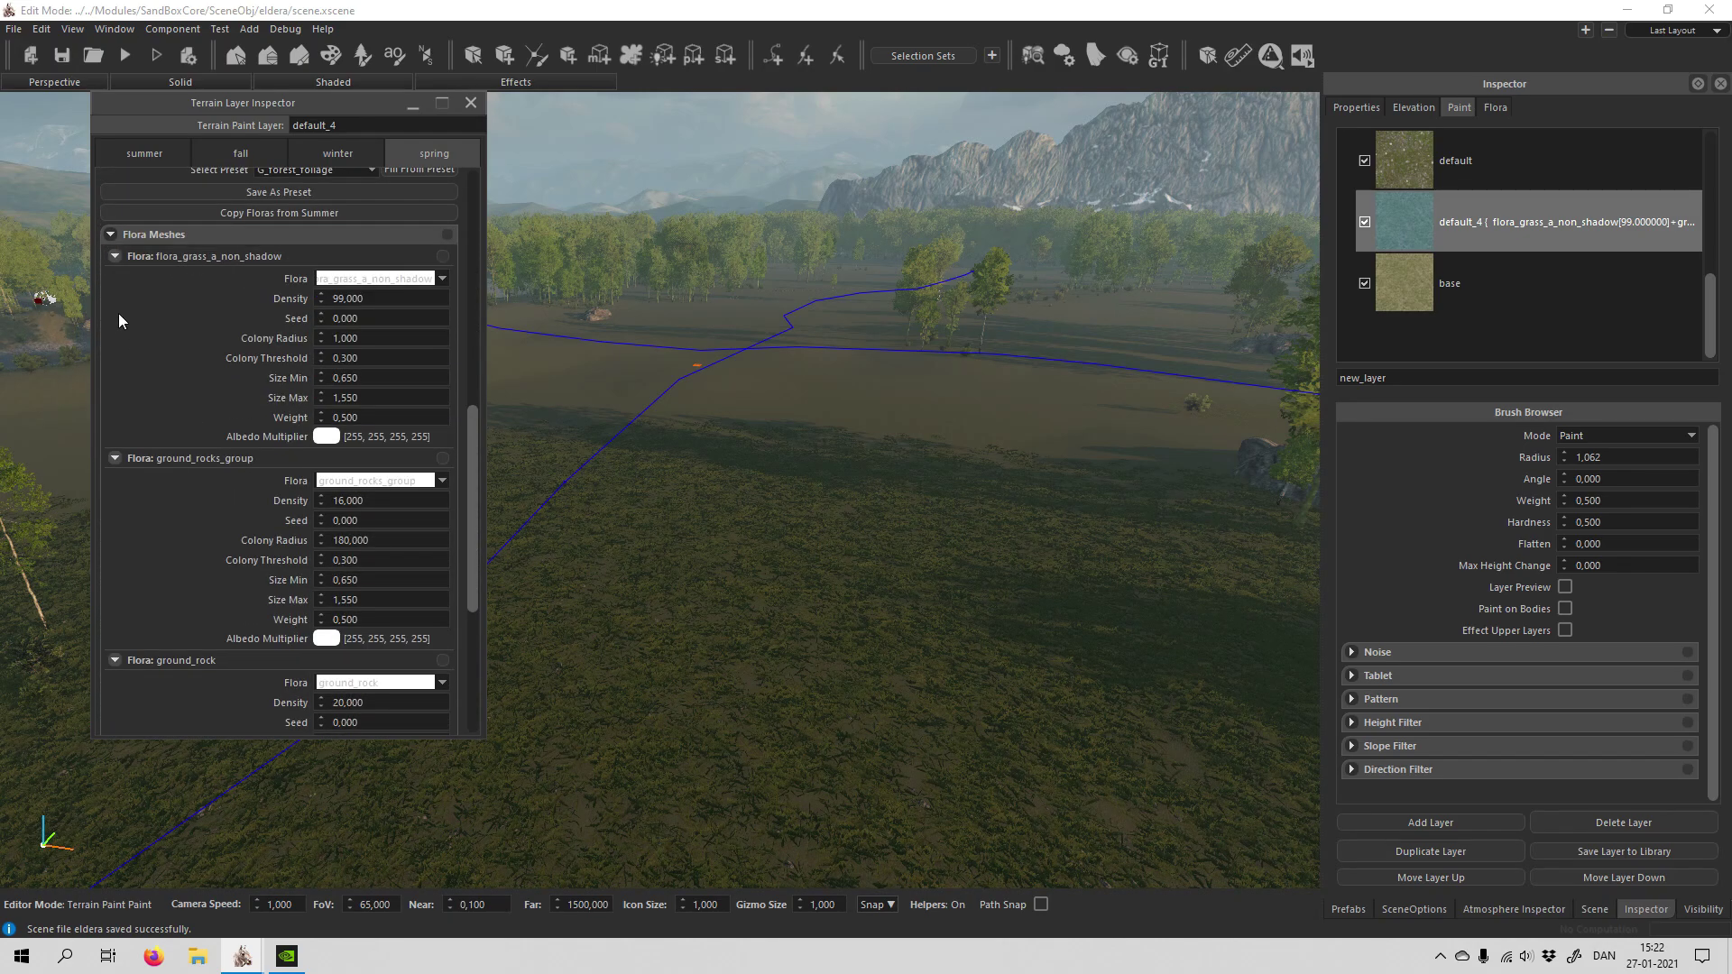
left_click(327, 438)
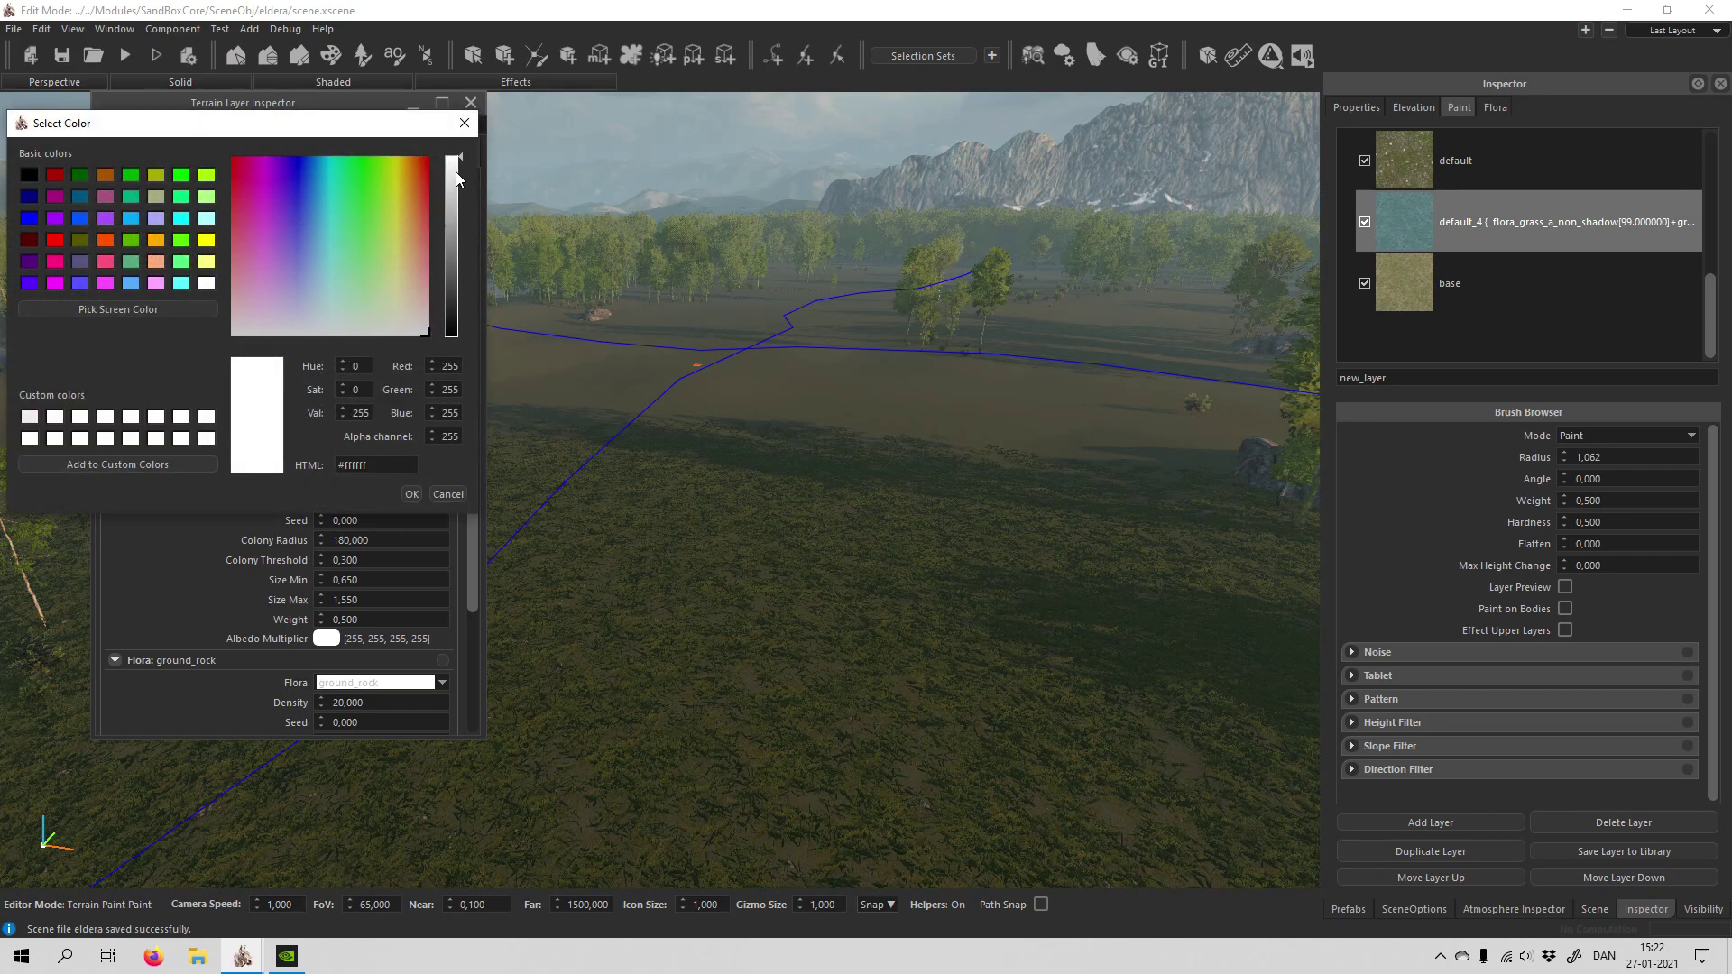
mouse_move(382, 327)
left_mouse_down()
mouse_move(365, 287)
mouse_move(368, 306)
left_mouse_up()
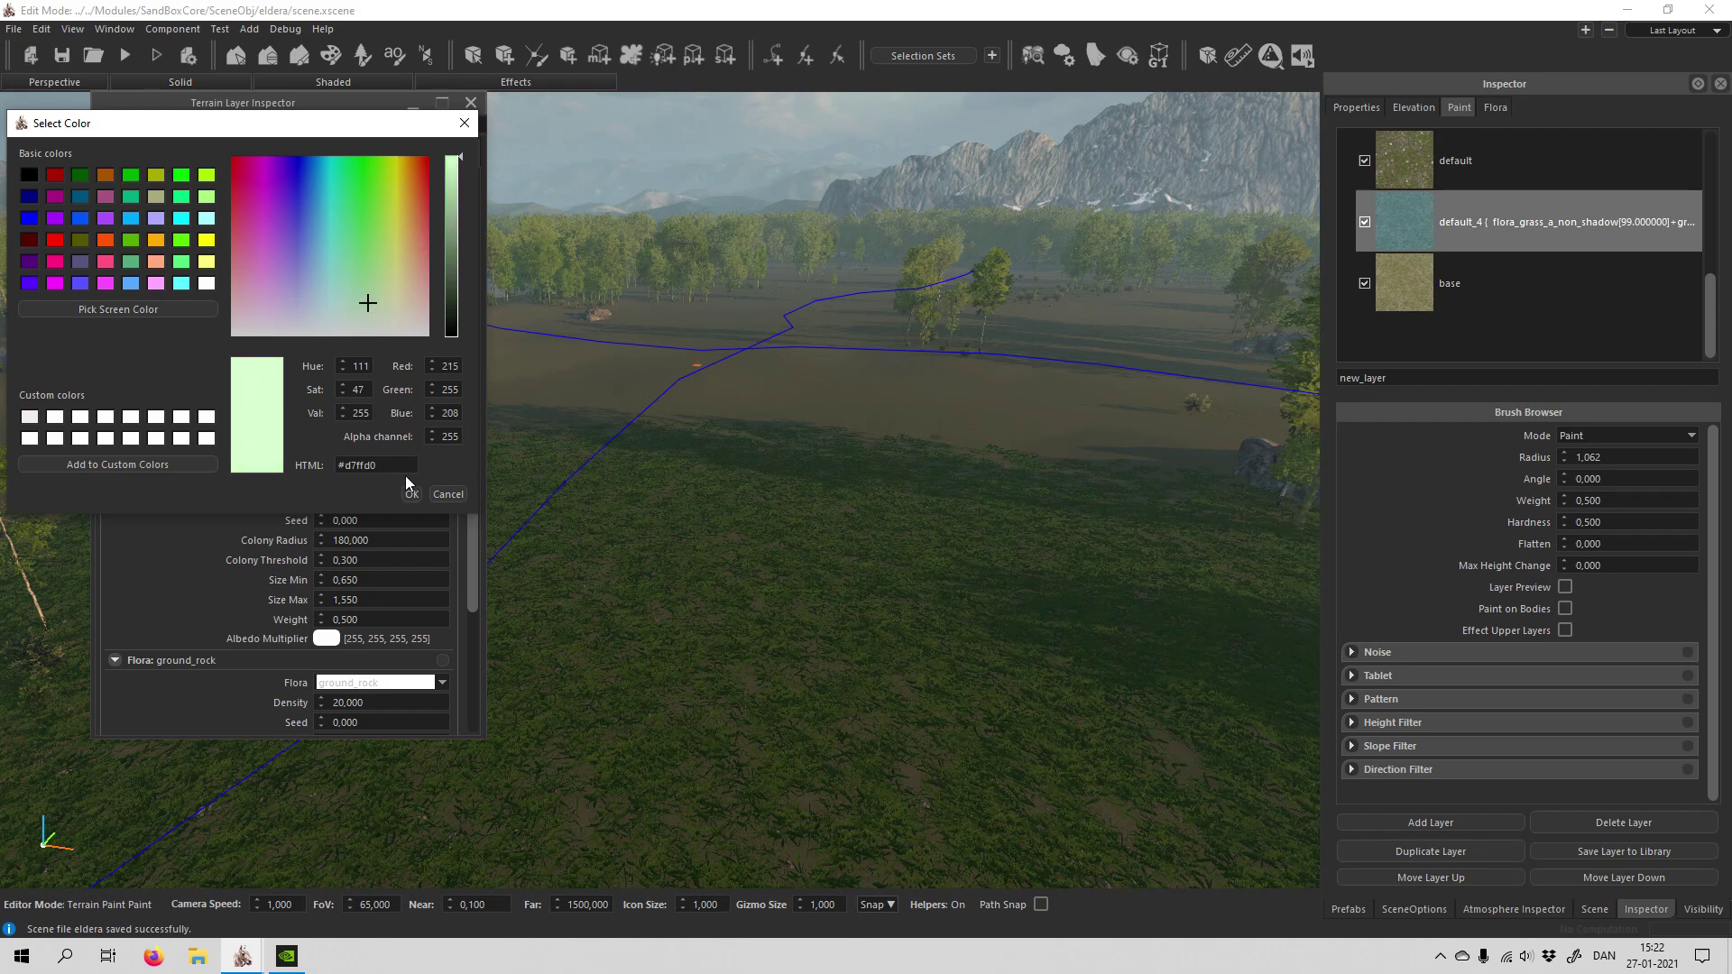
left_click(416, 493)
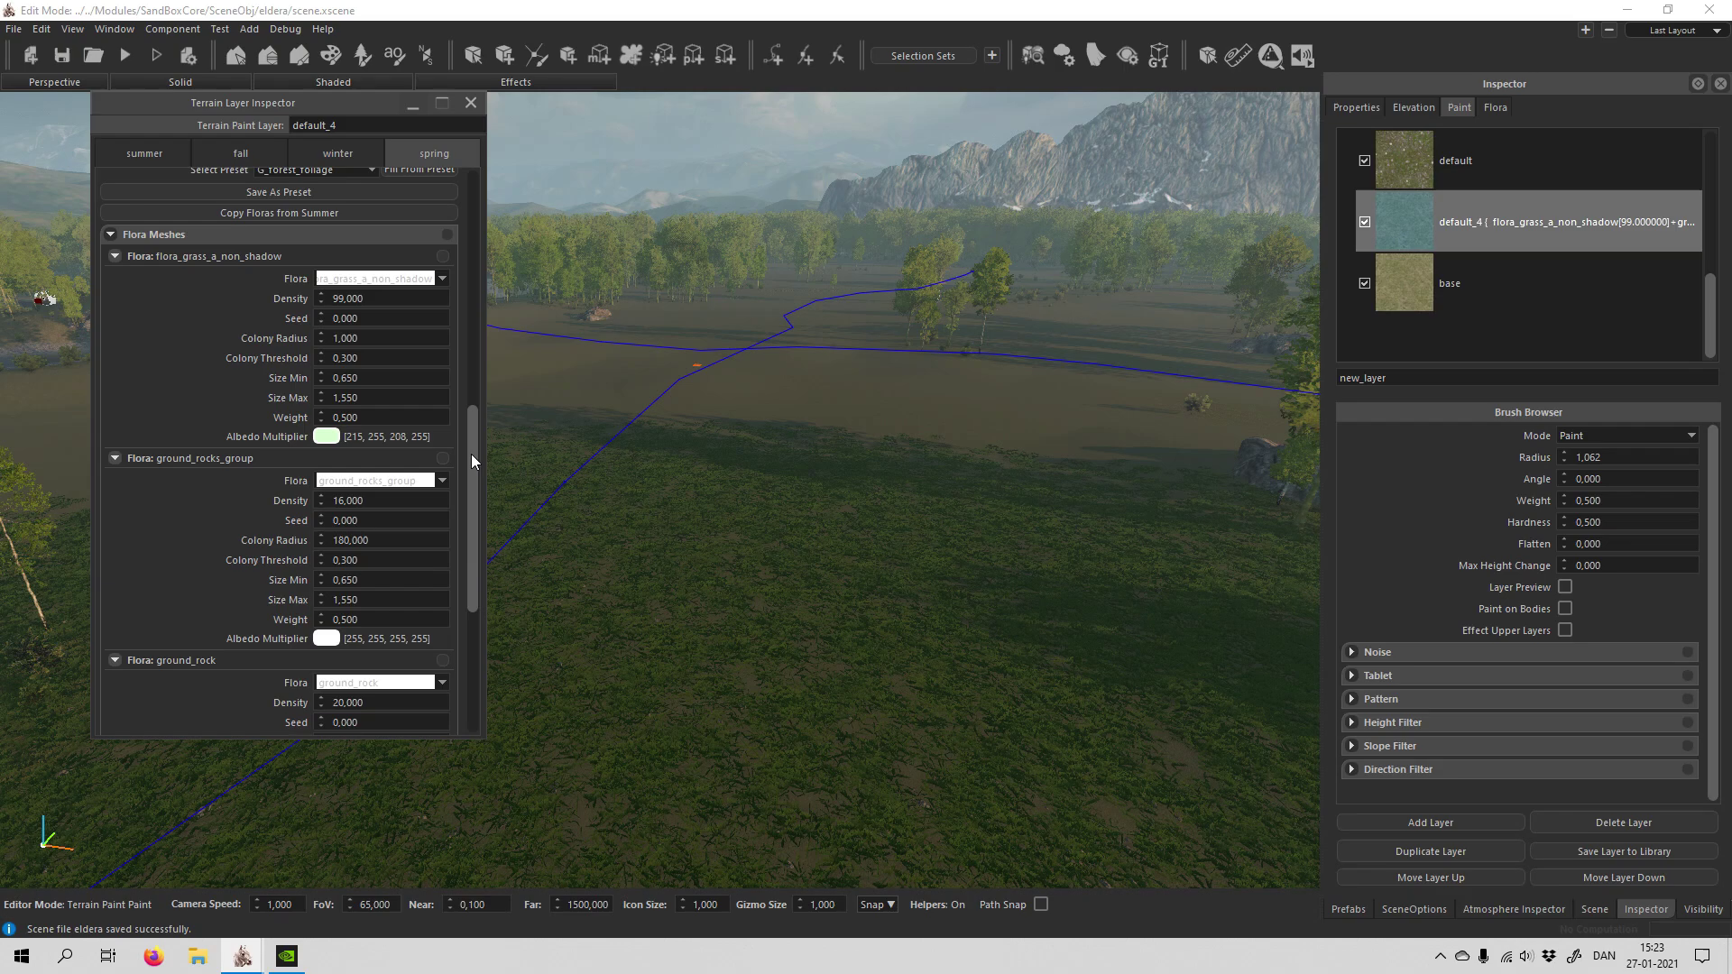
left_click_drag(471, 453, 468, 231)
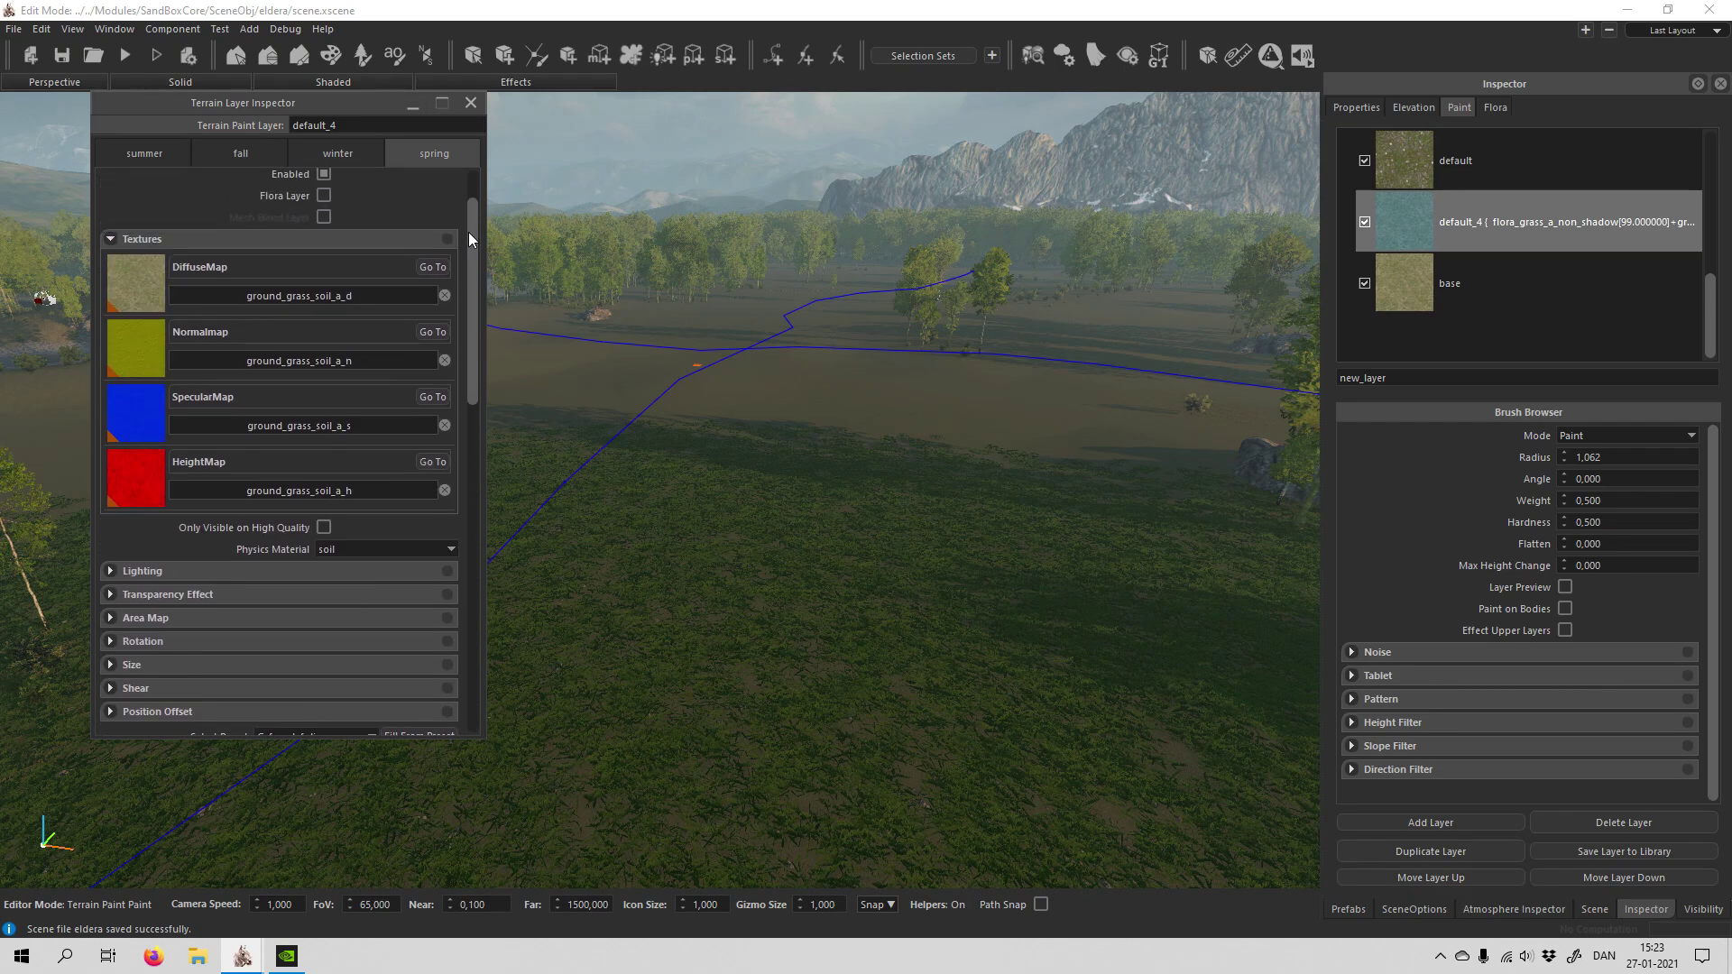
Step: Examine the tinted spring grass in the scene from close up and from a distance
right_click_drag(787, 636, 786, 650)
key("w")
scroll(787, 634, "down", 5)
scroll(786, 646, "down", 3)
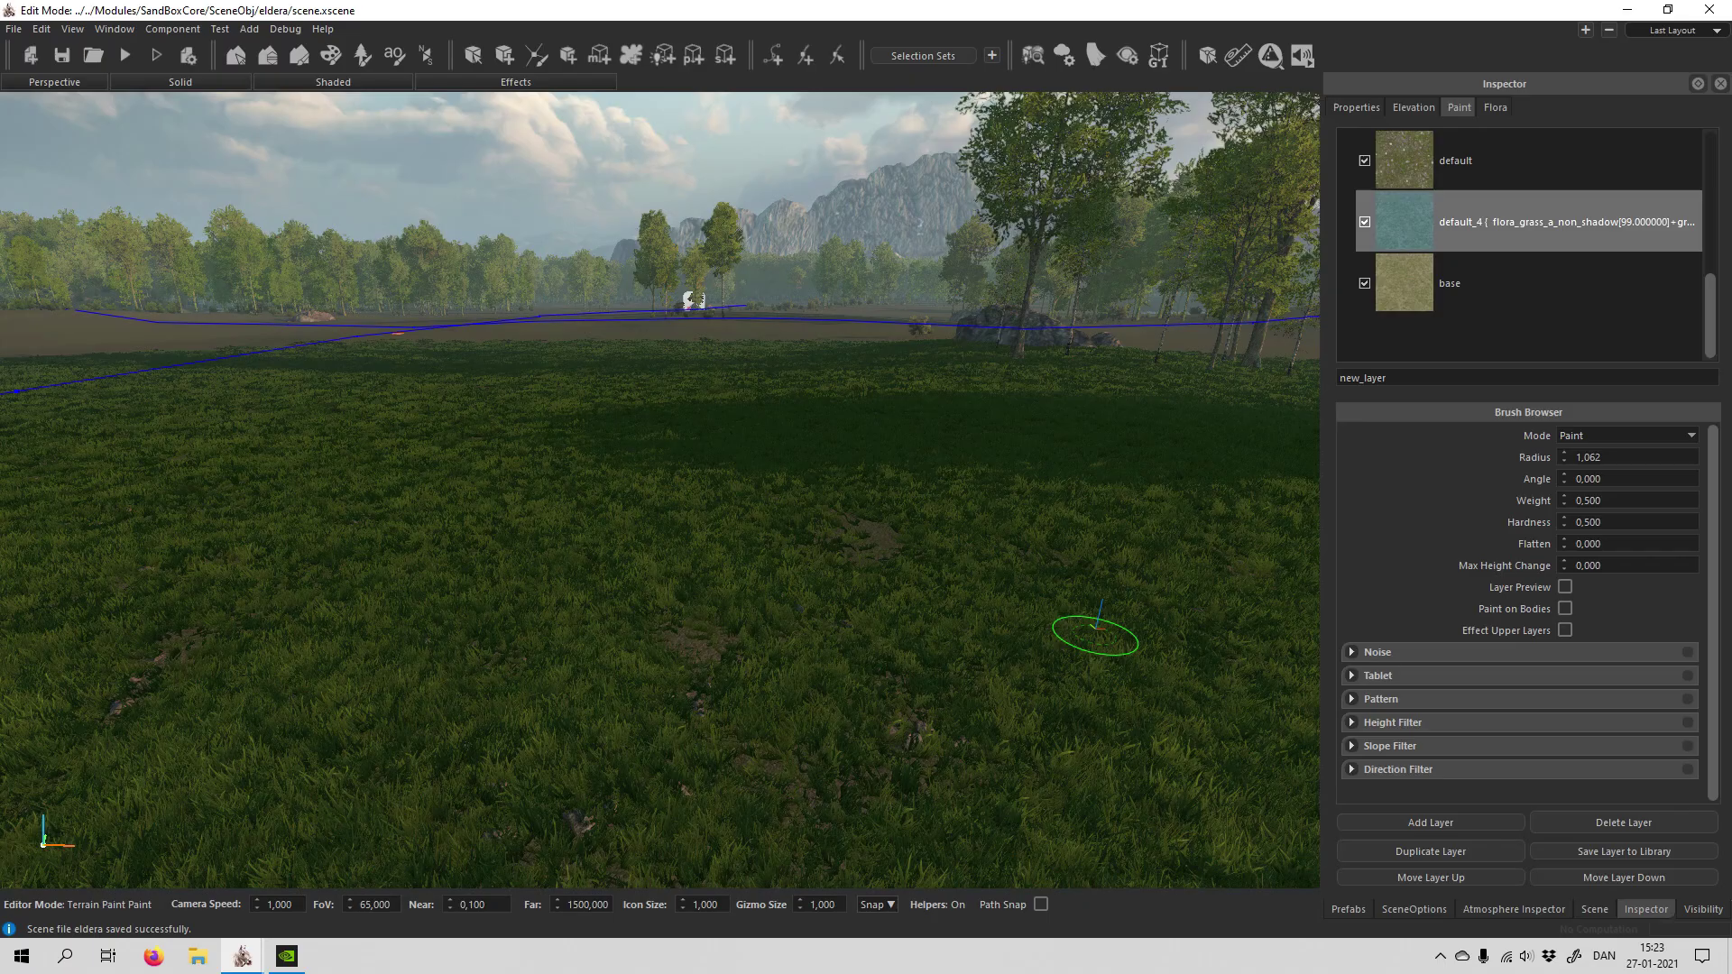
scroll(1096, 636, "up", 8)
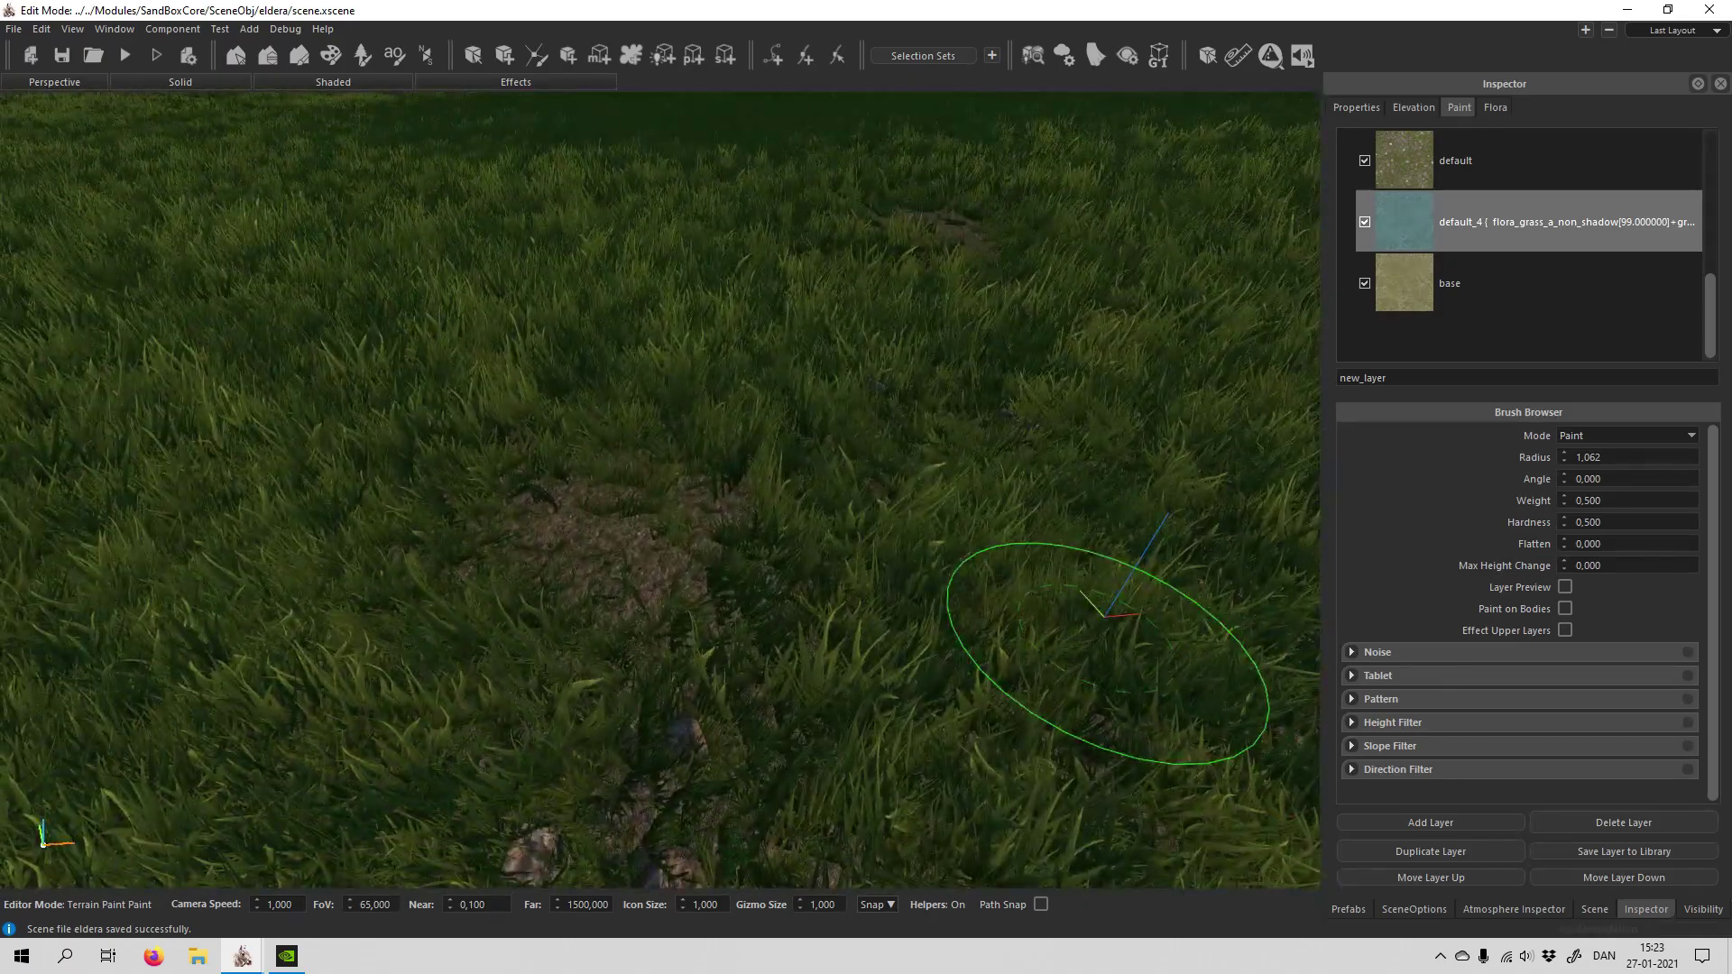
scroll(1105, 613, "down", 8)
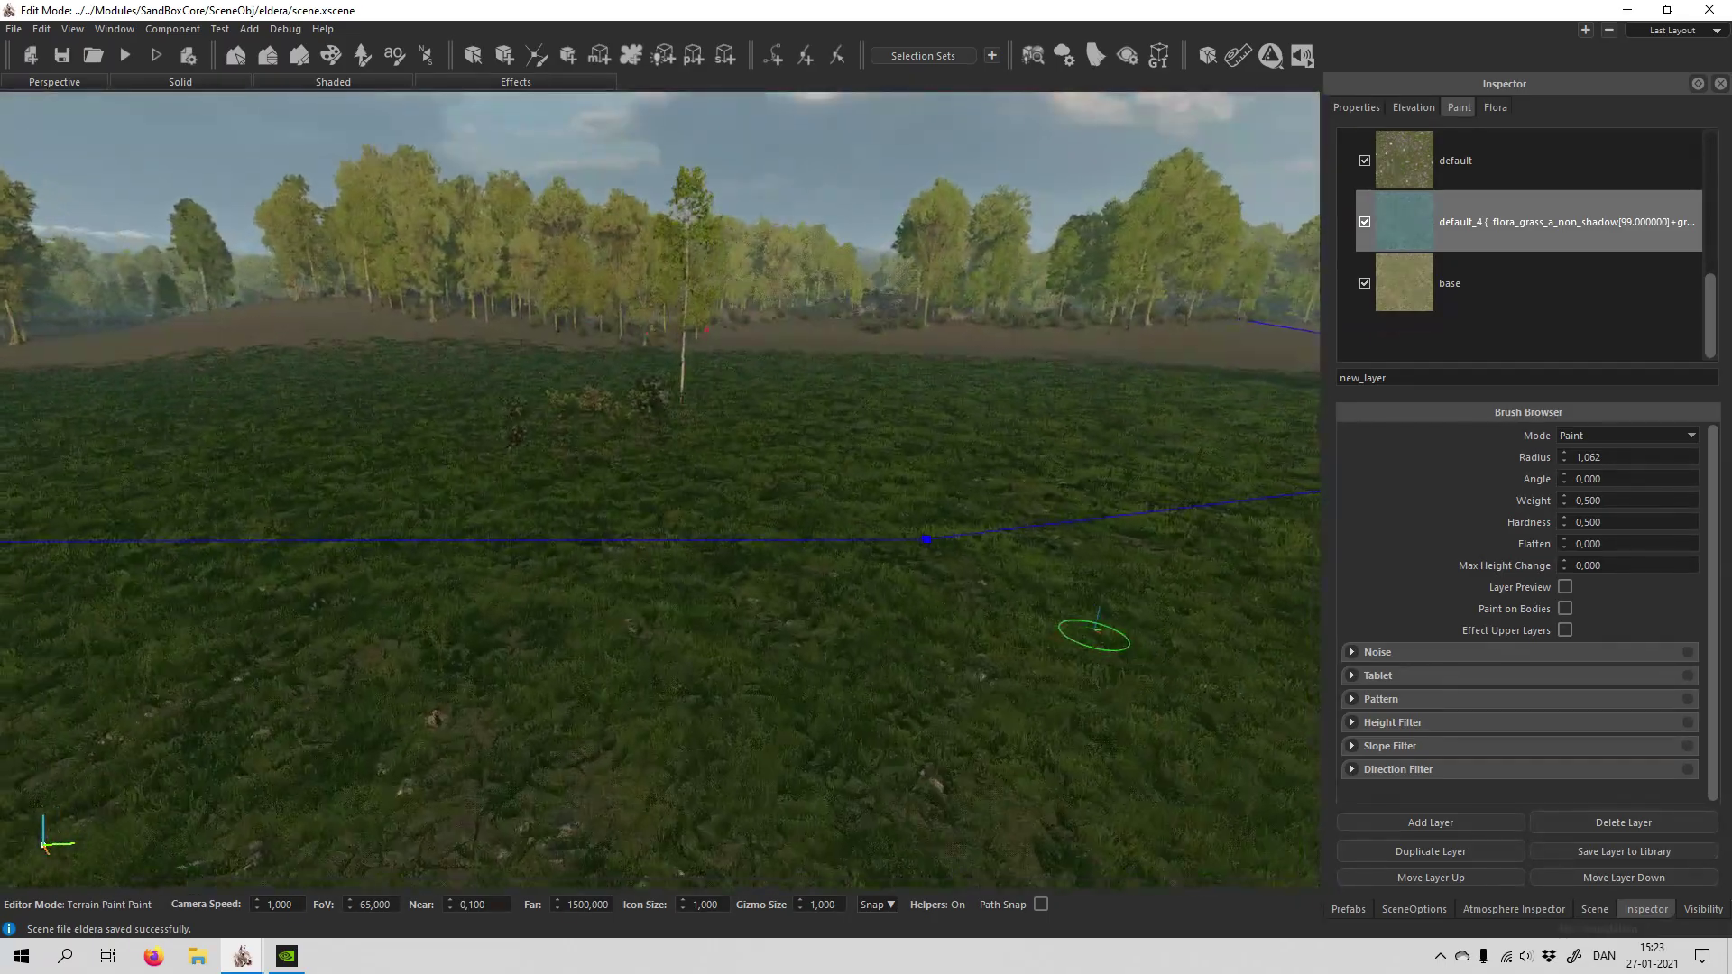
key("w")
right_click_drag(1096, 632, 886, 738)
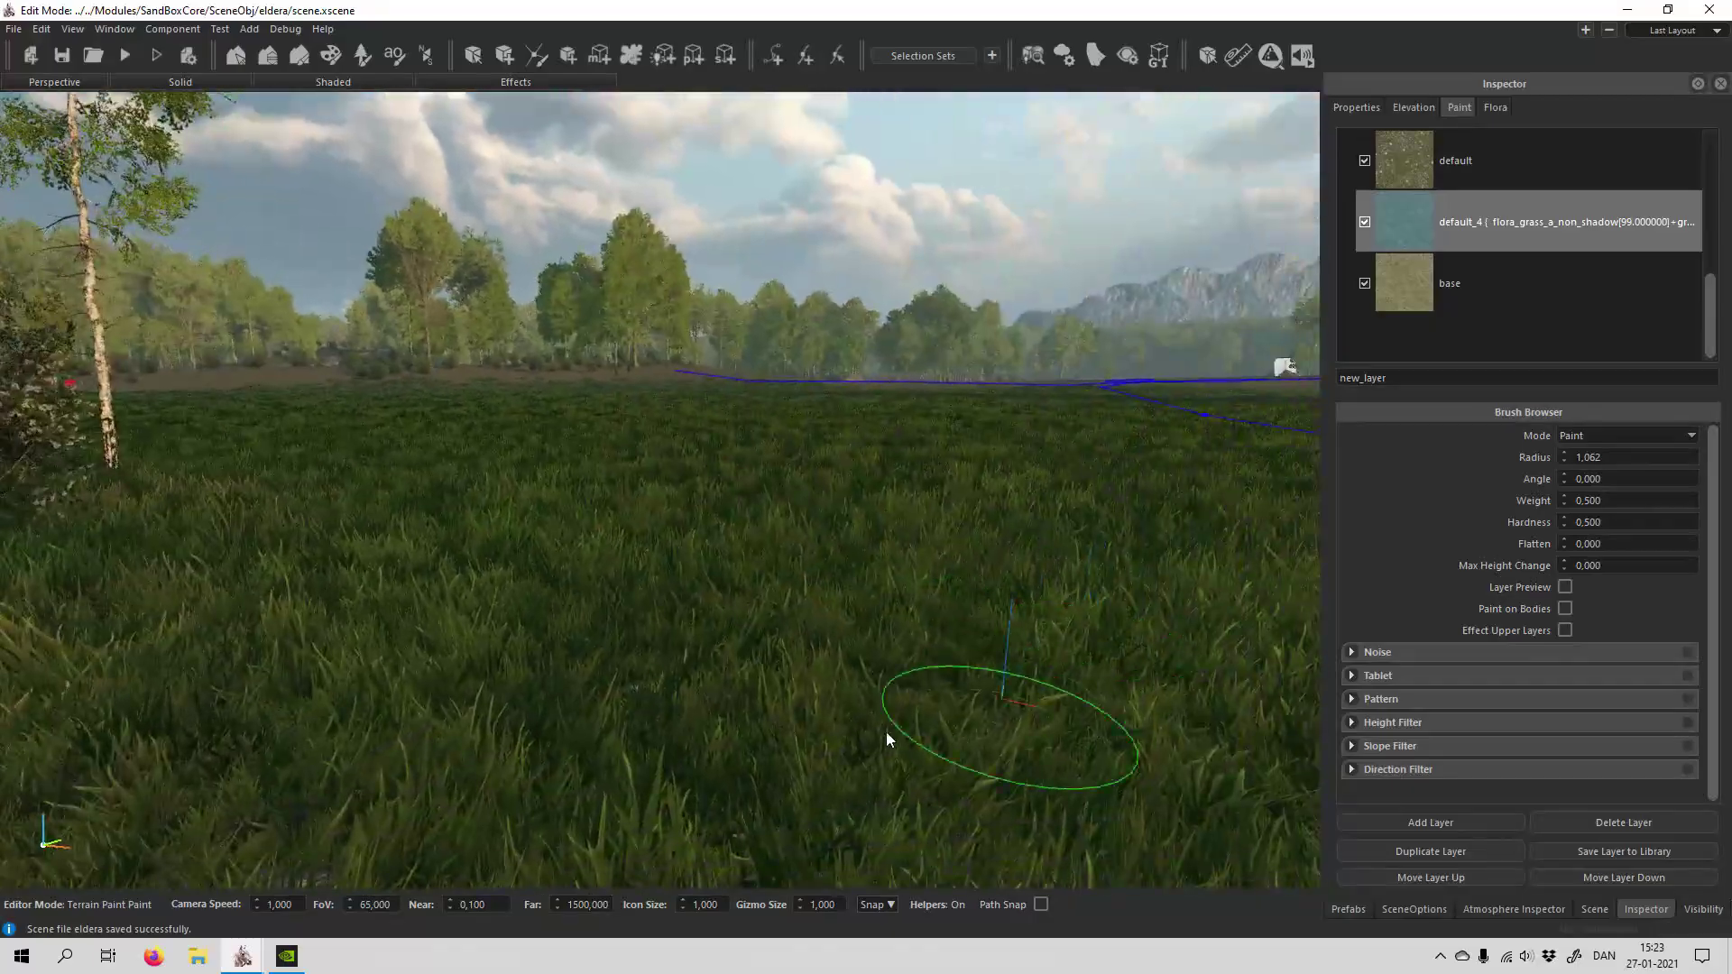
right_click_drag(913, 656, 861, 635)
key("s")
key("w")
key("w")
key("s")
key("w")
key("s")
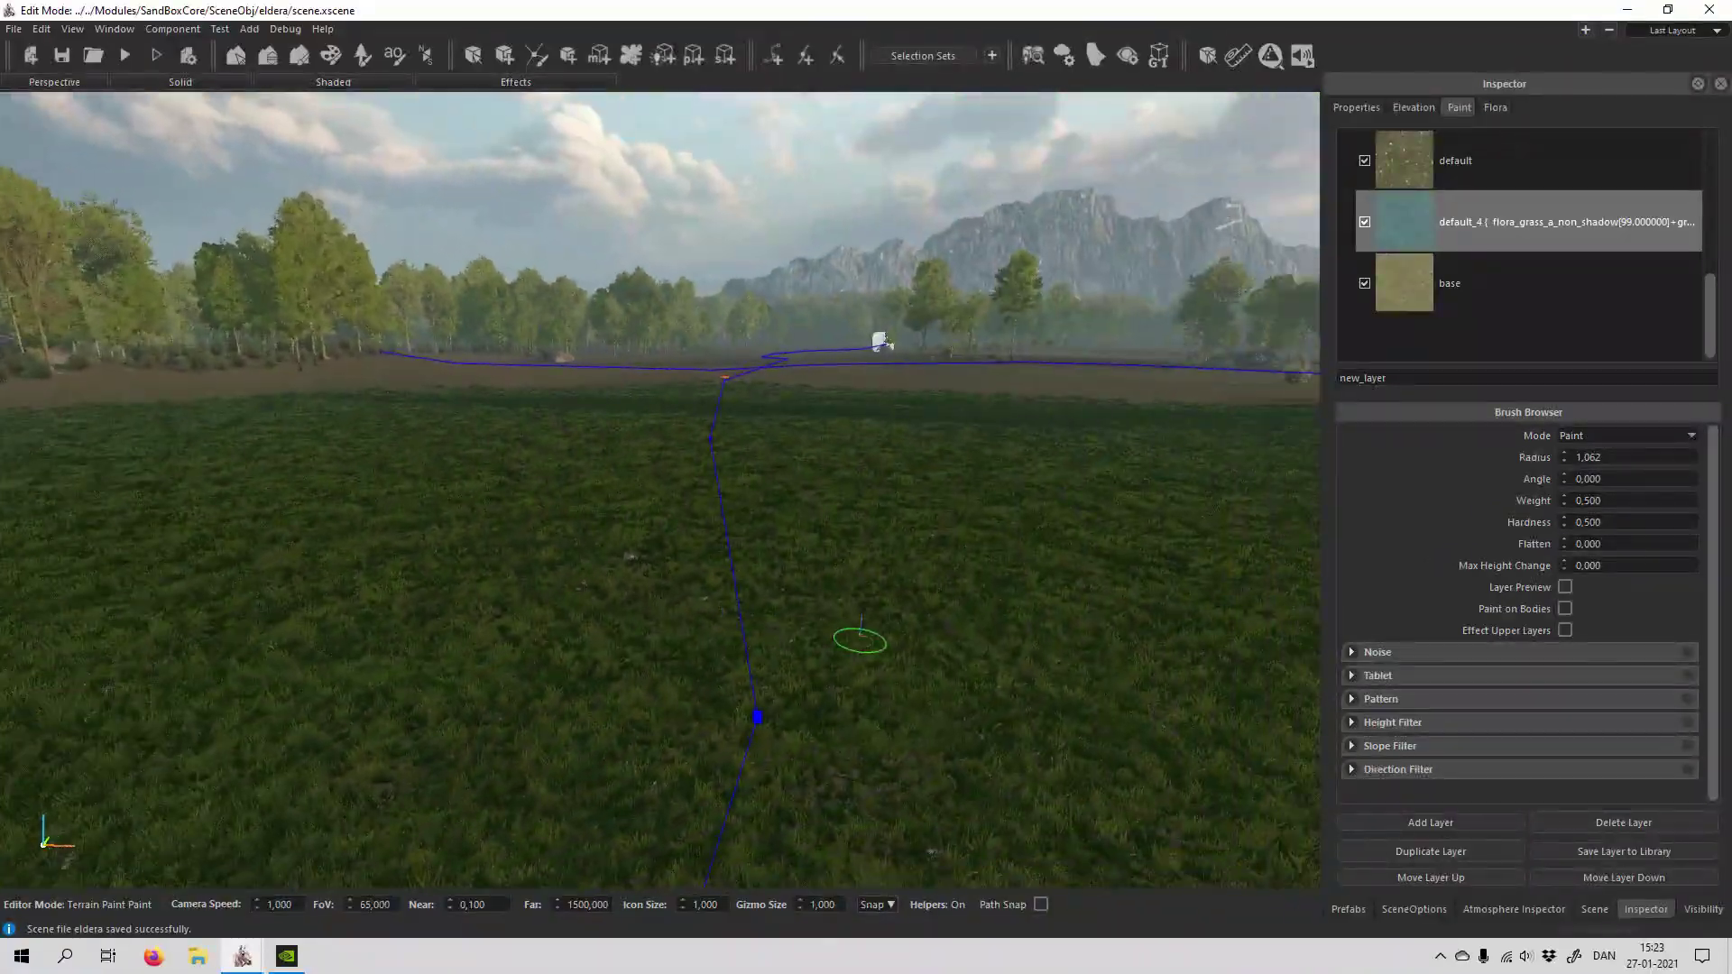
Step: Add the valley flower mix as a new spring flora of the default_4 layer with a density of 15
double_click(1496, 233)
scroll(252, 551, "down", 5)
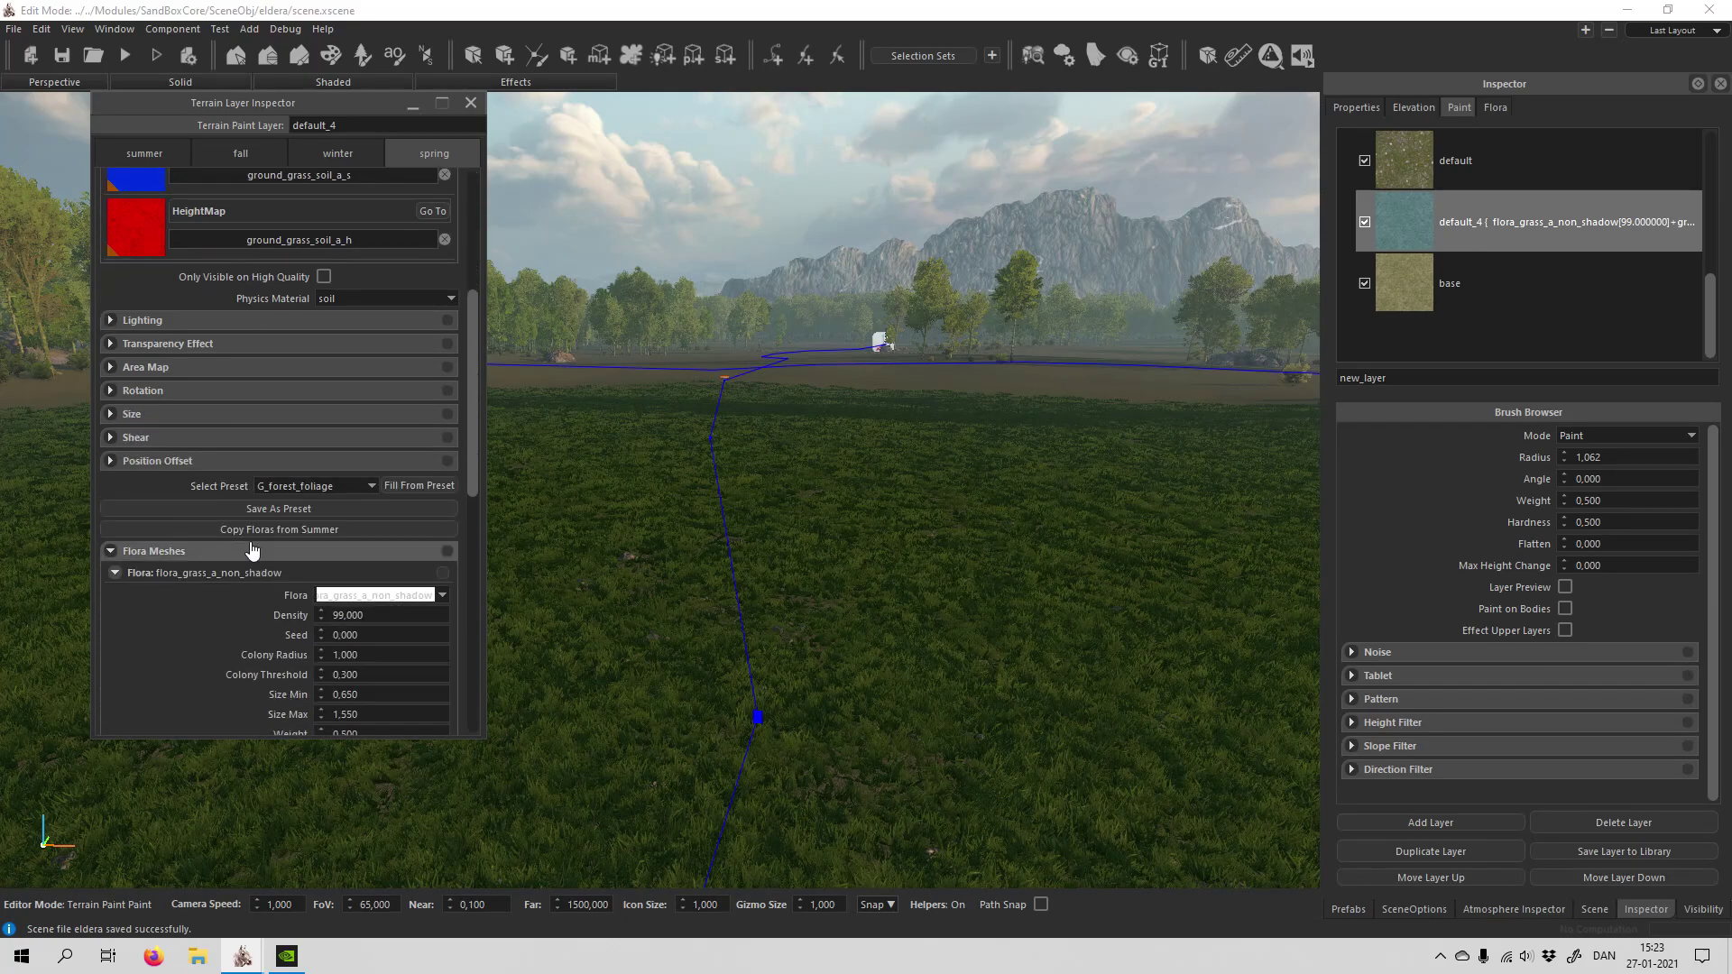
scroll(251, 551, "down", 10)
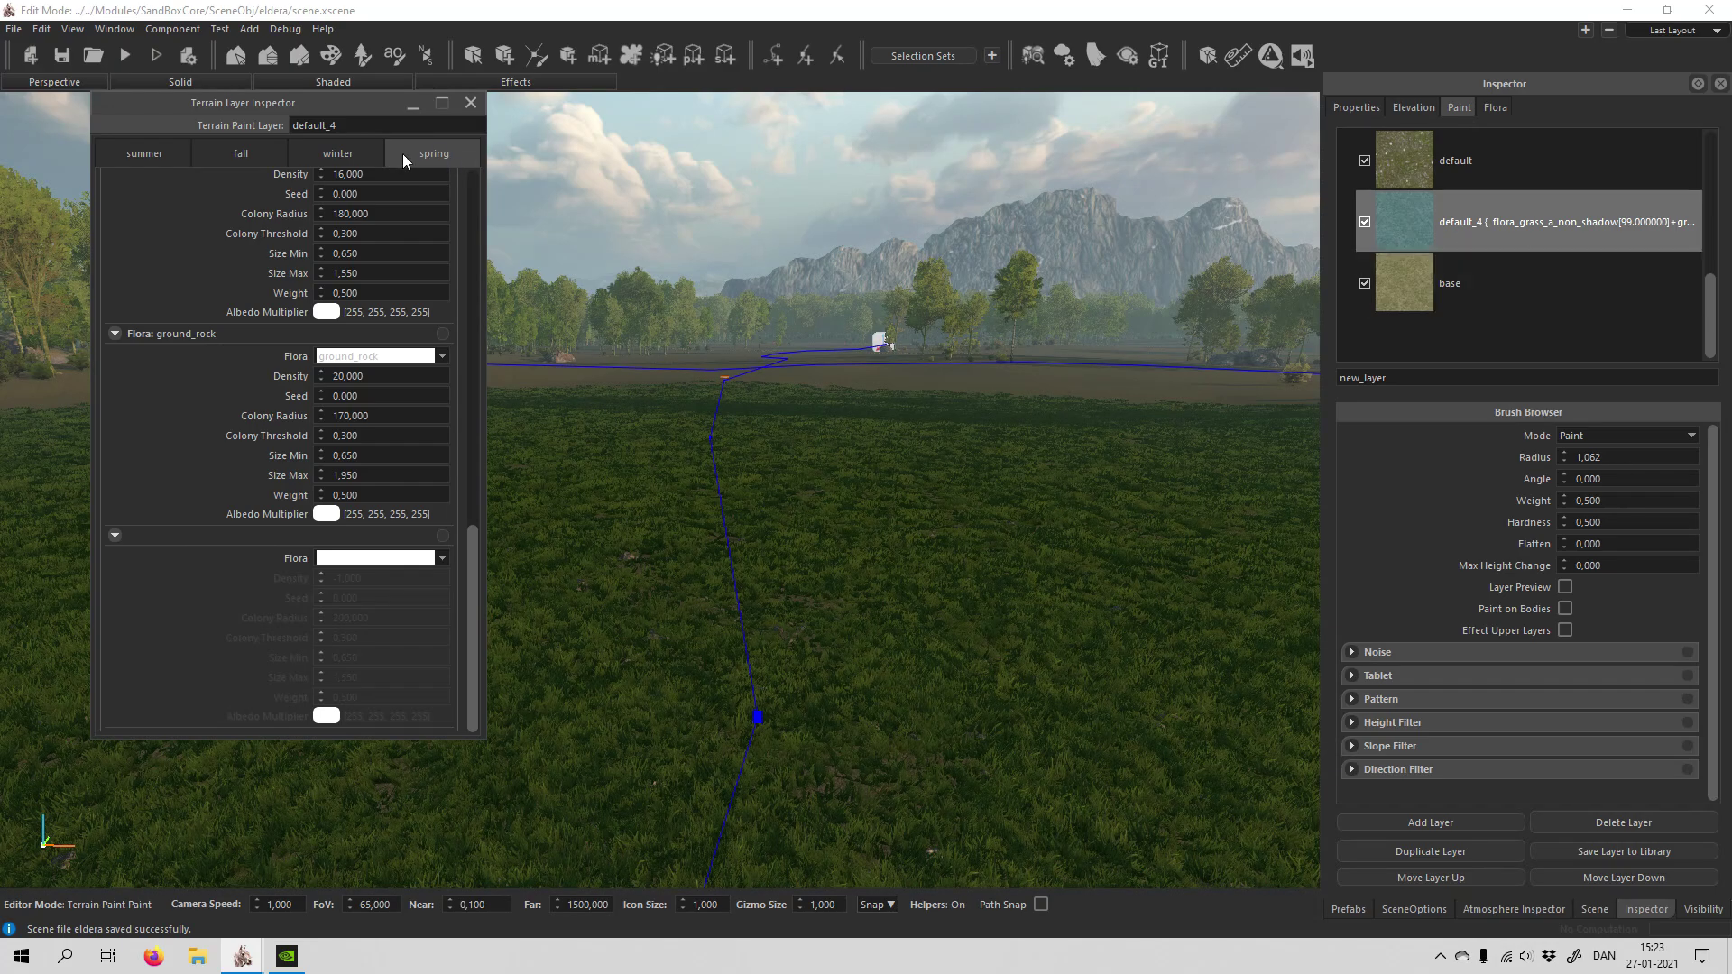
left_click(441, 559)
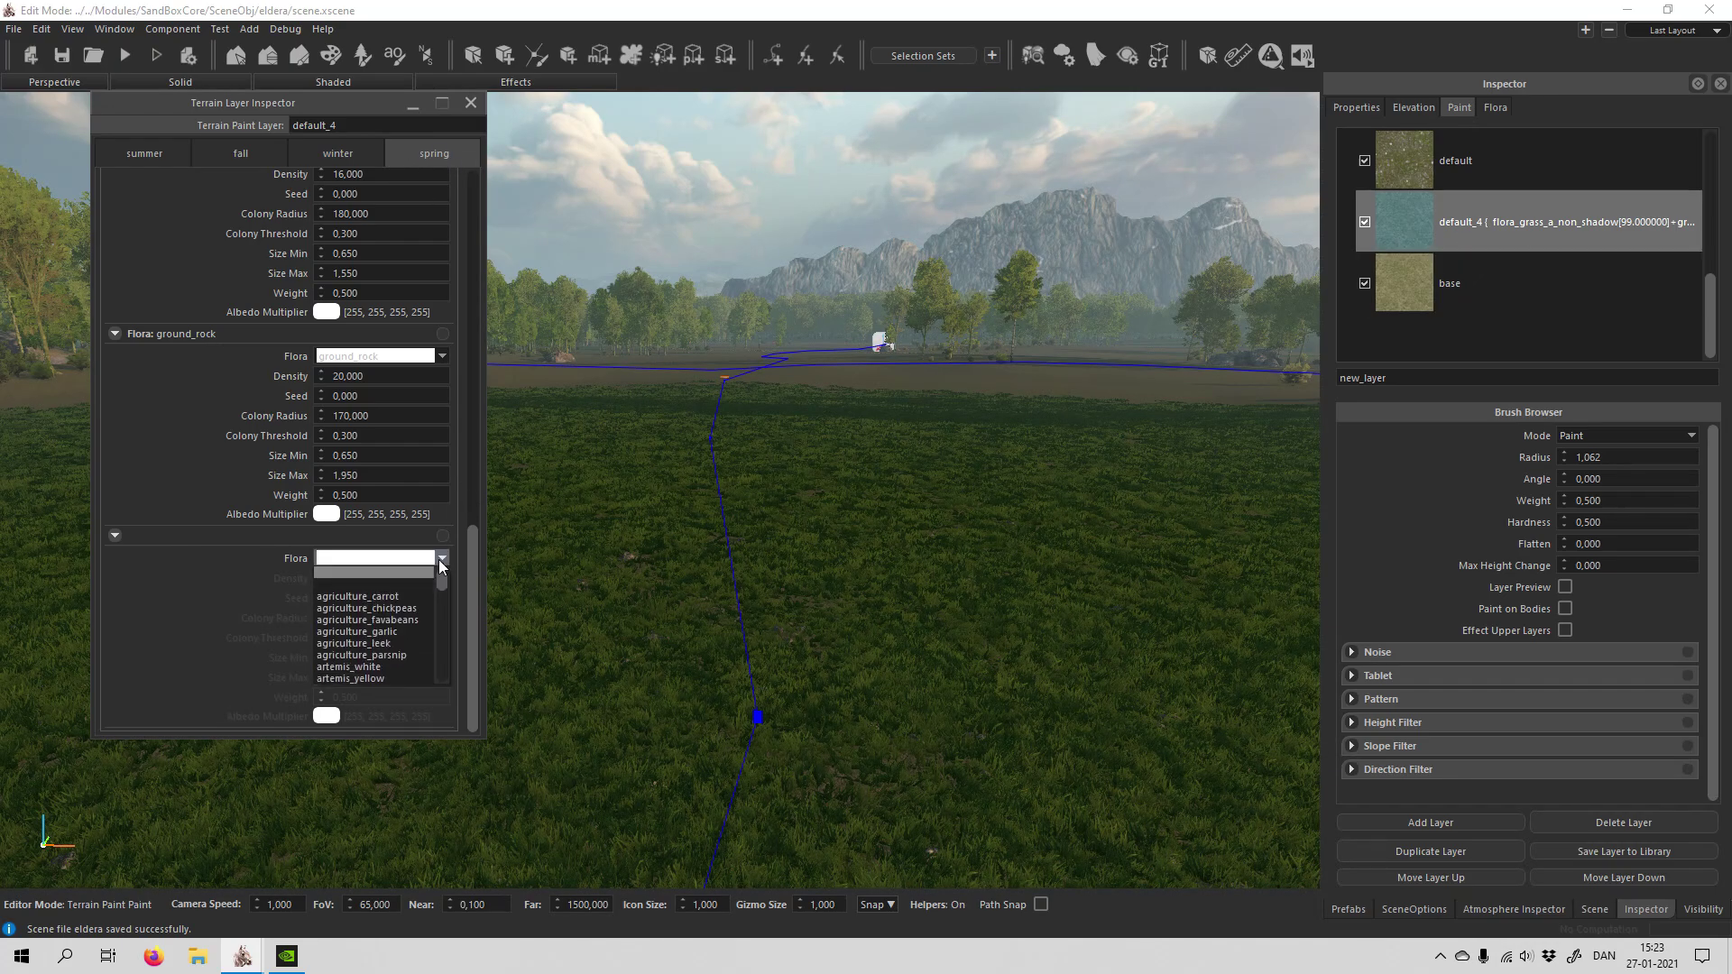
scroll(404, 624, "down", 5)
scroll(404, 624, "down", 8)
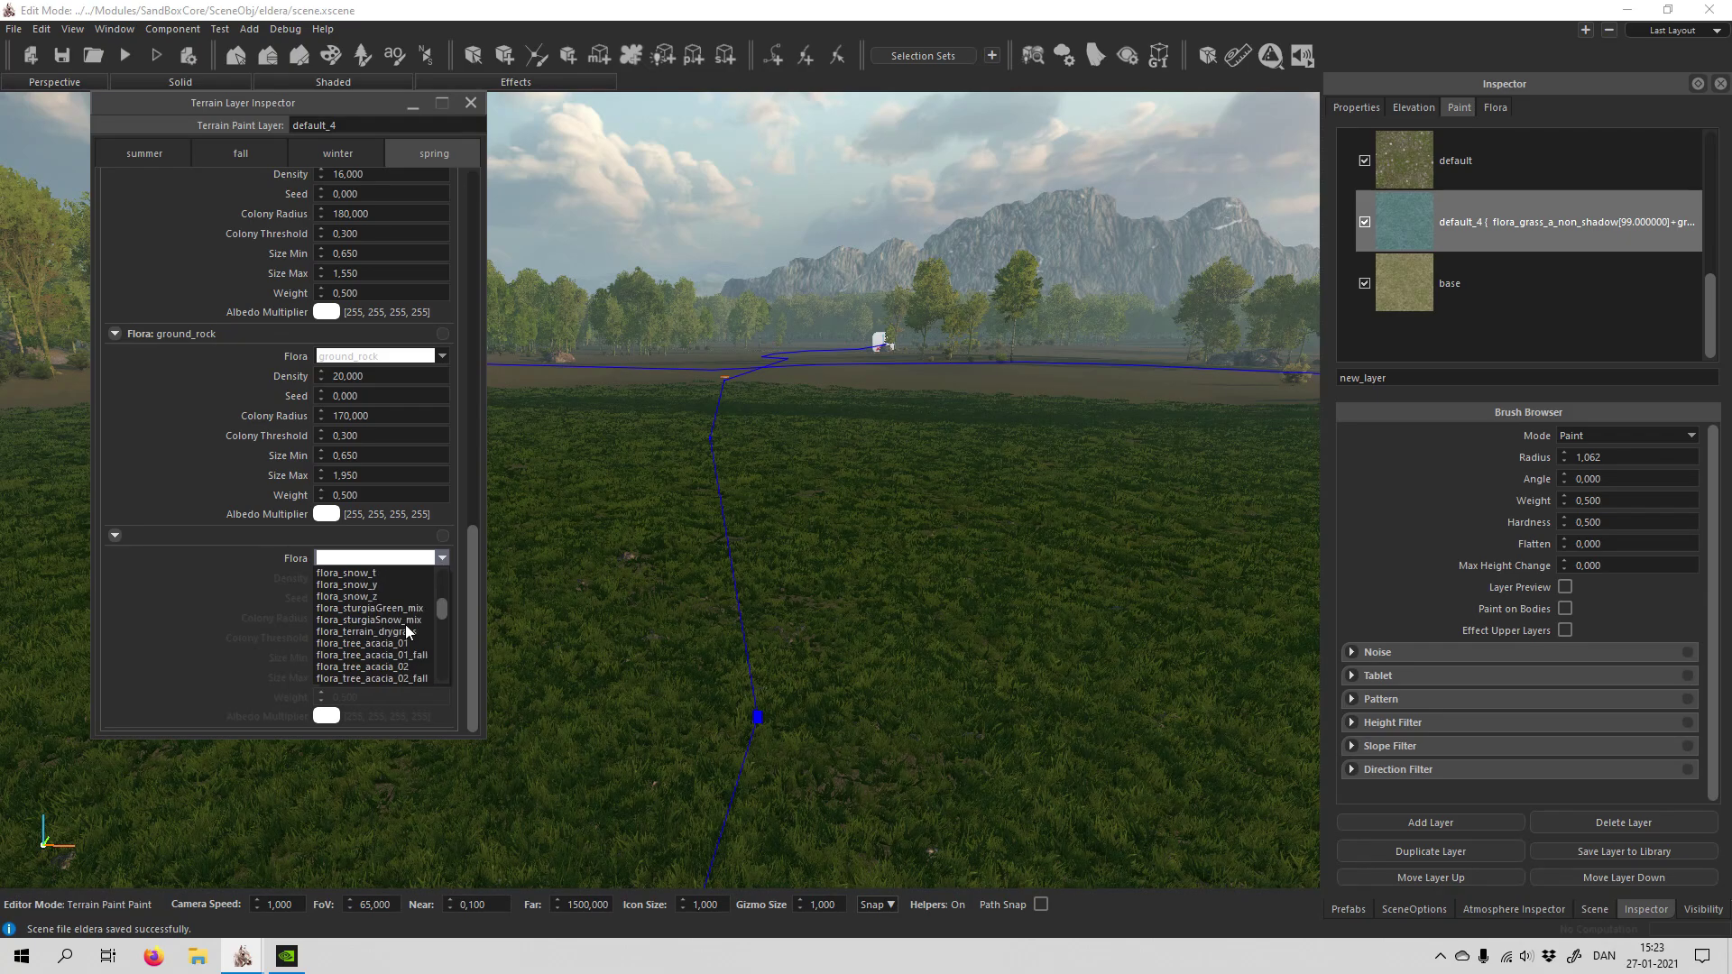
scroll(375, 639, "down", 6)
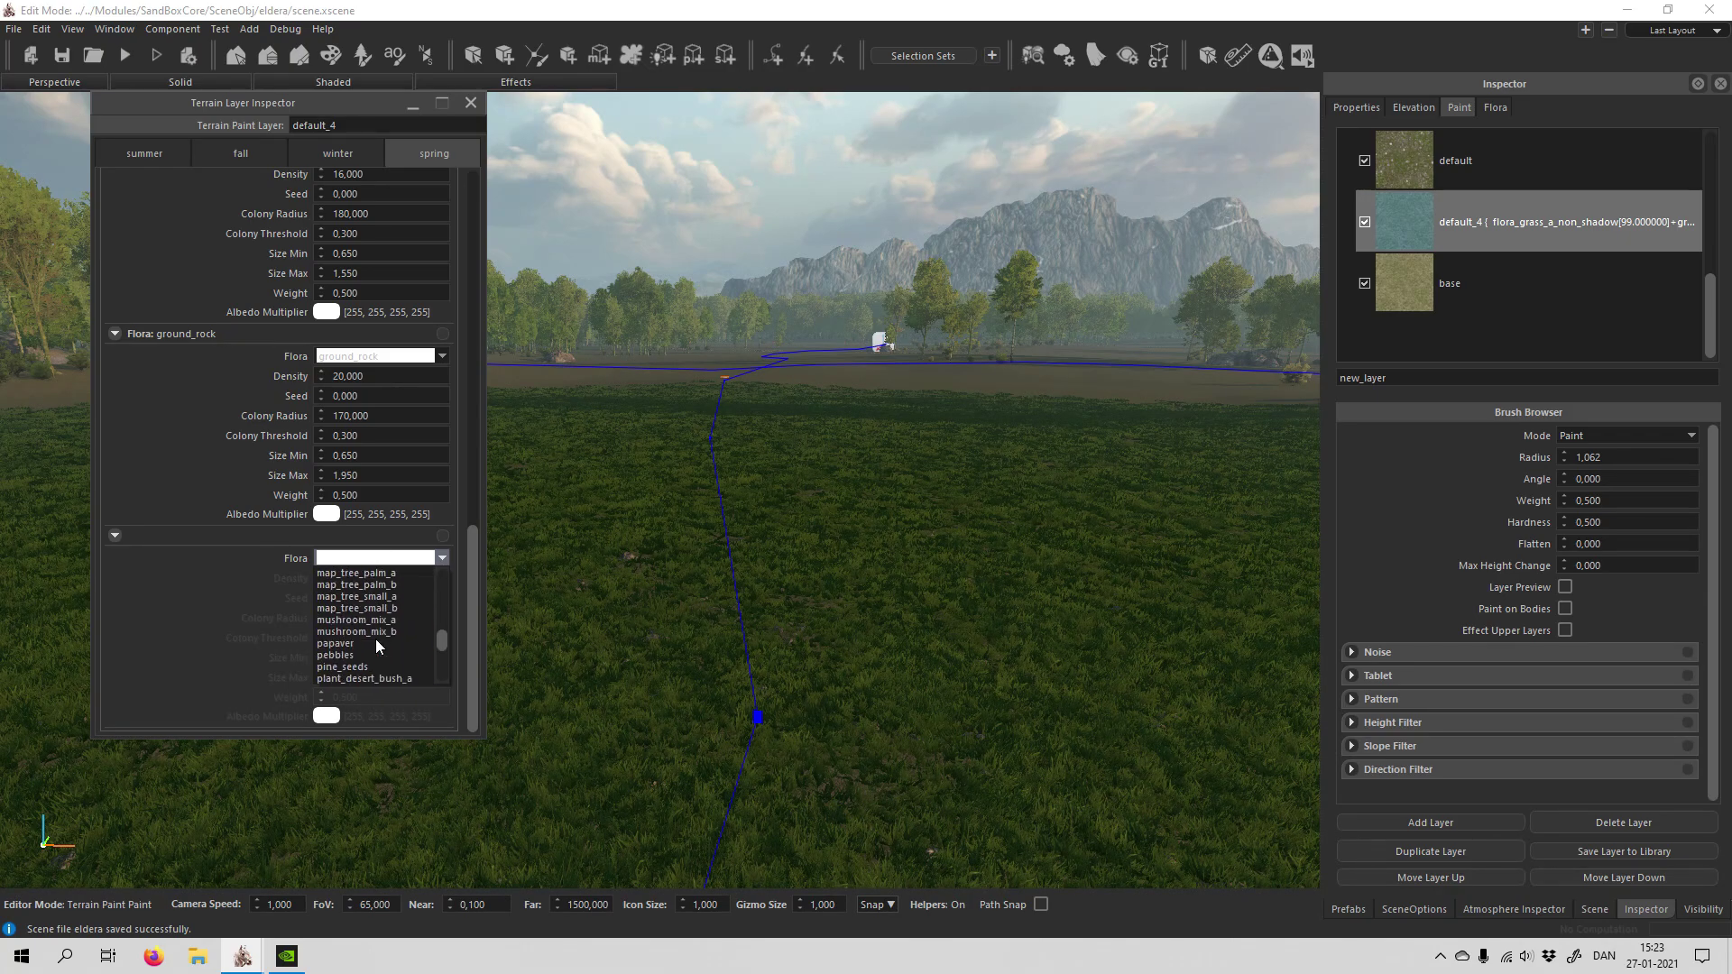
scroll(376, 639, "down", 8)
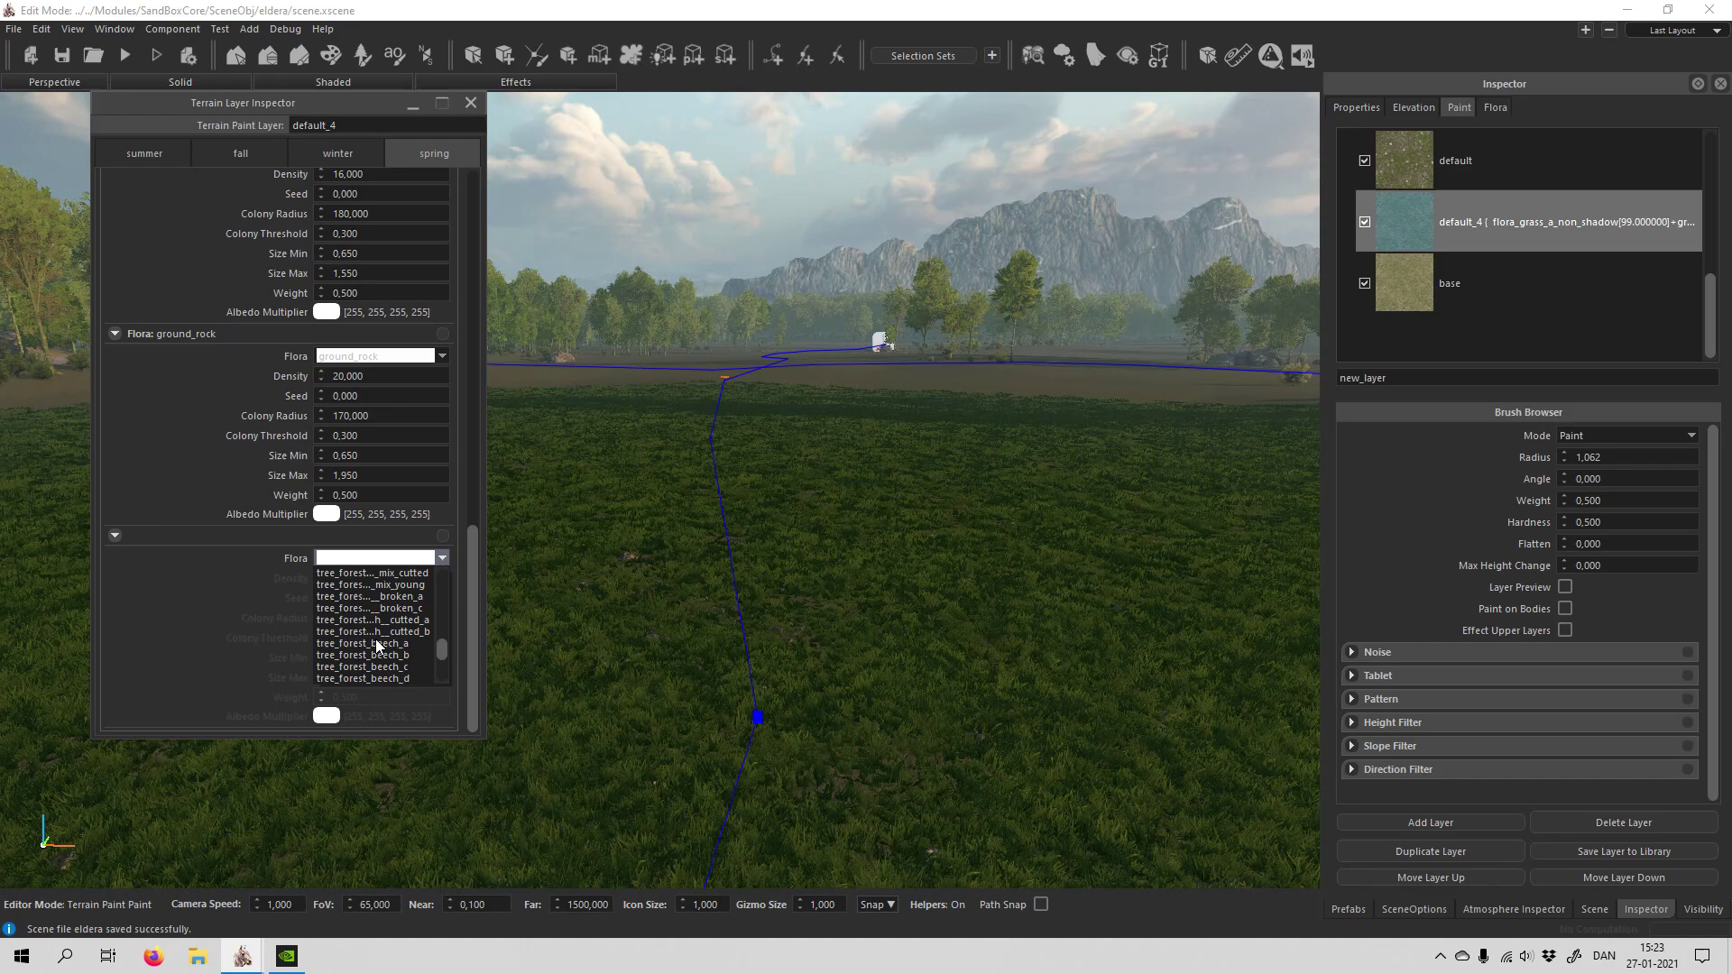
scroll(375, 639, "down", 3)
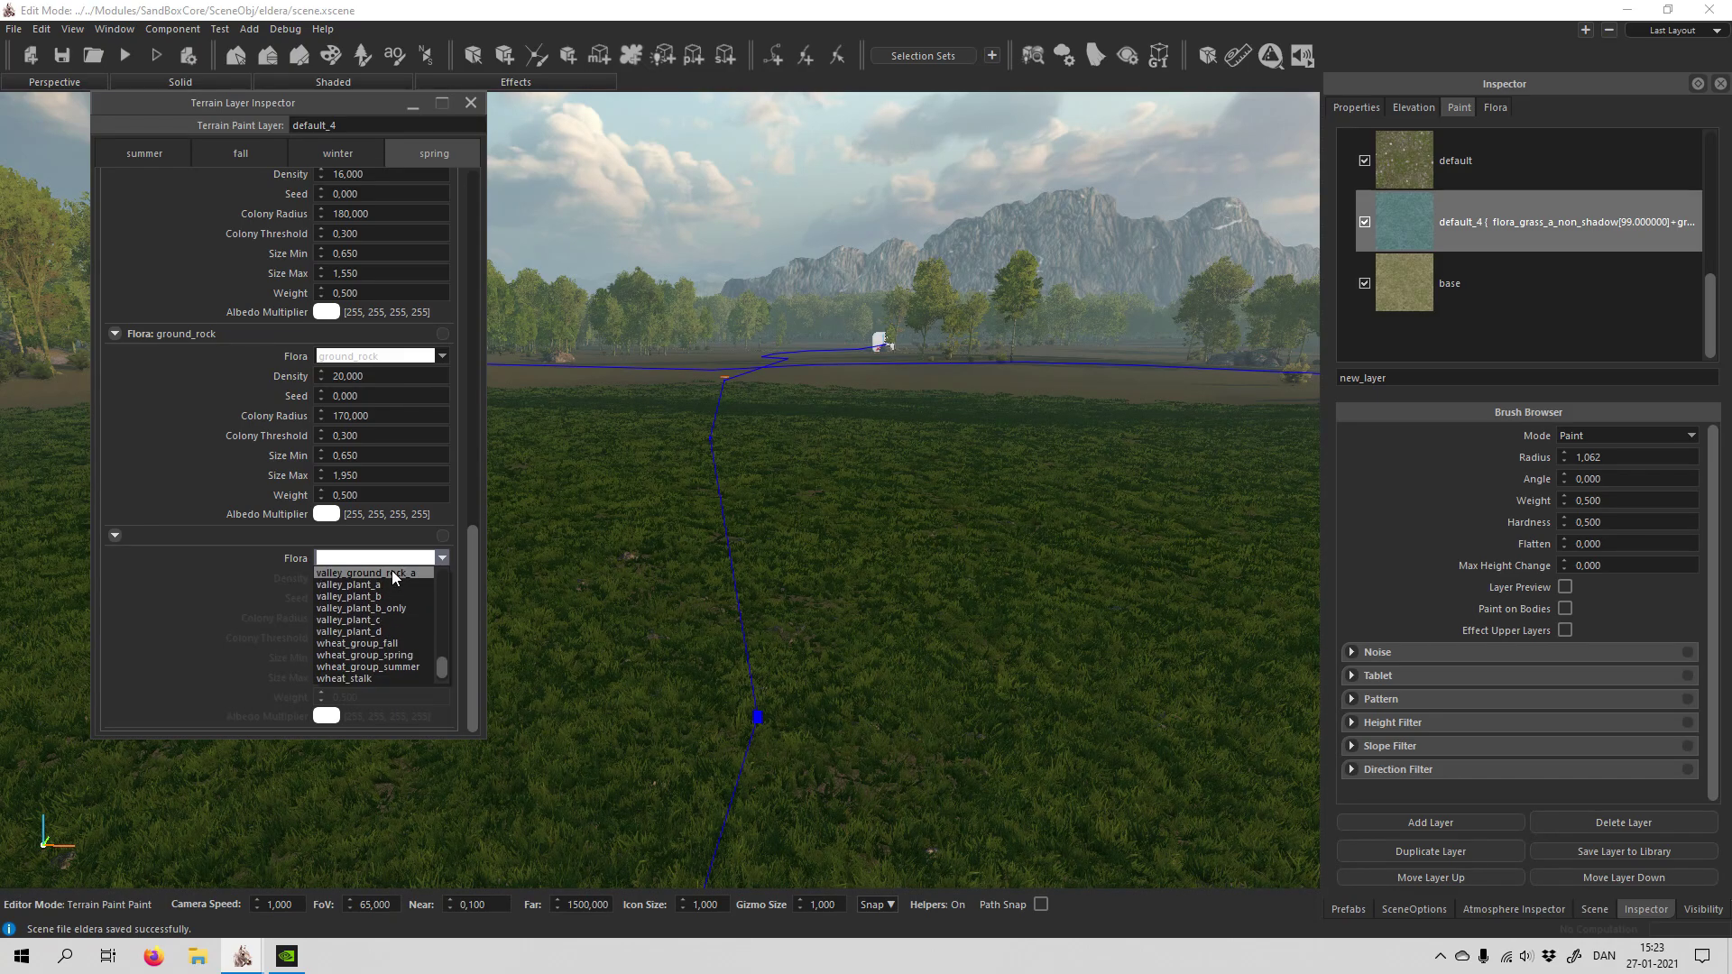
scroll(392, 570, "up", 1)
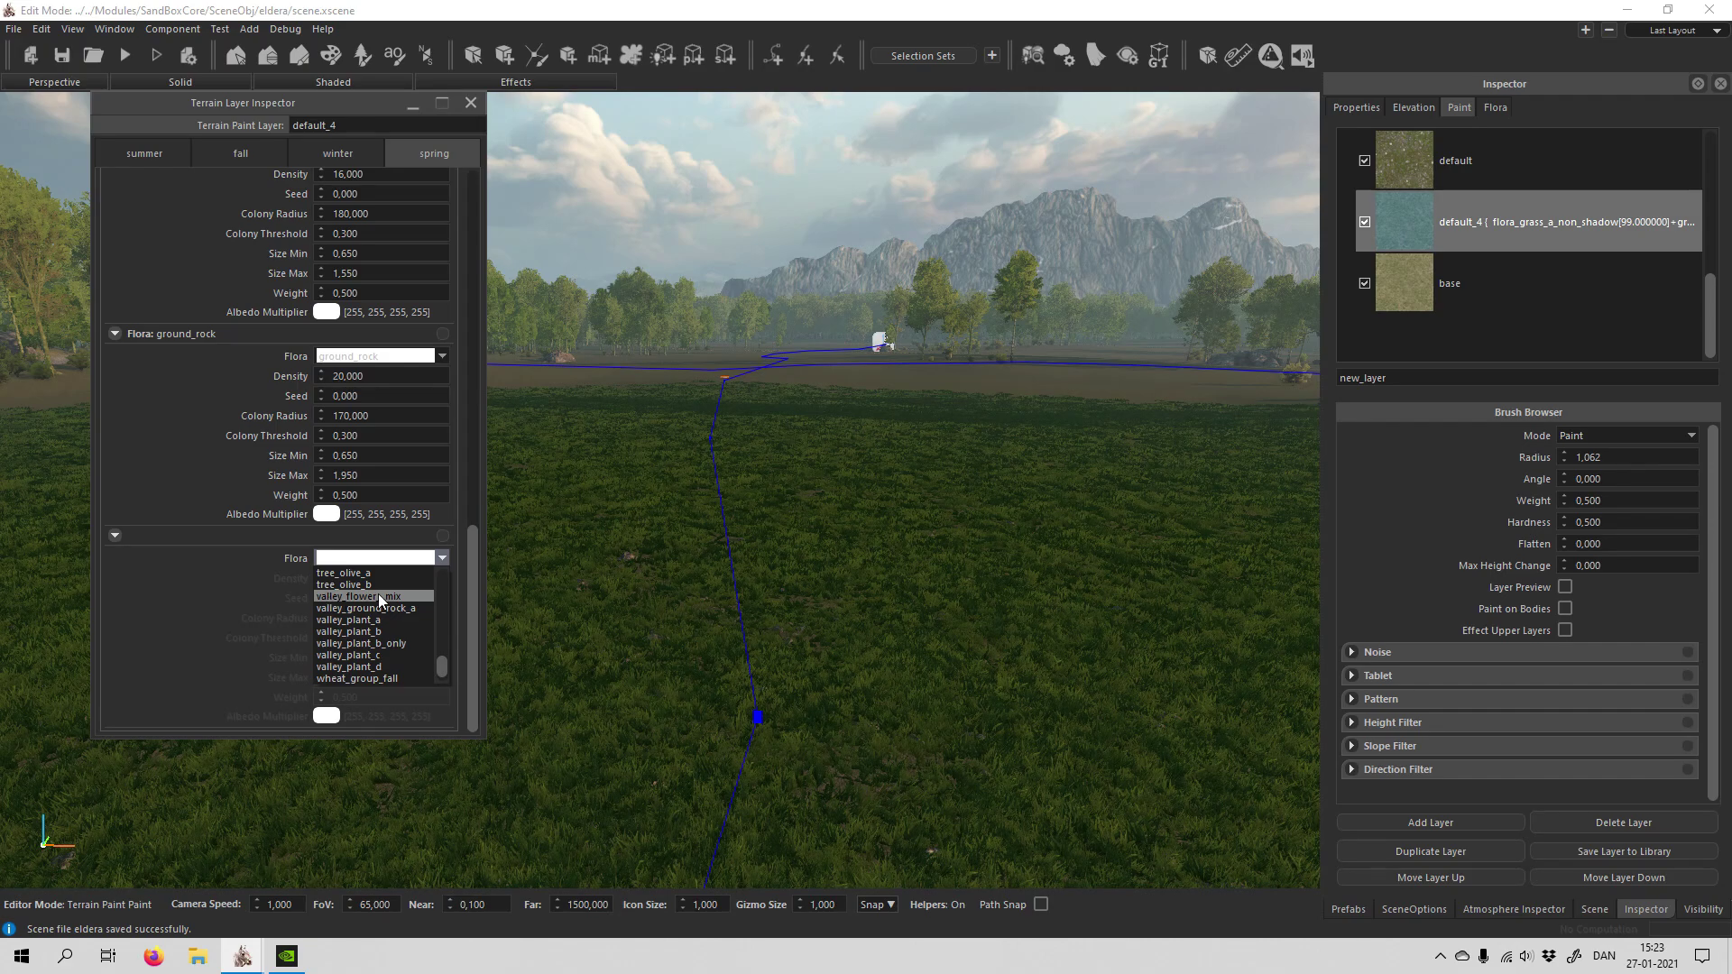
left_click(378, 595)
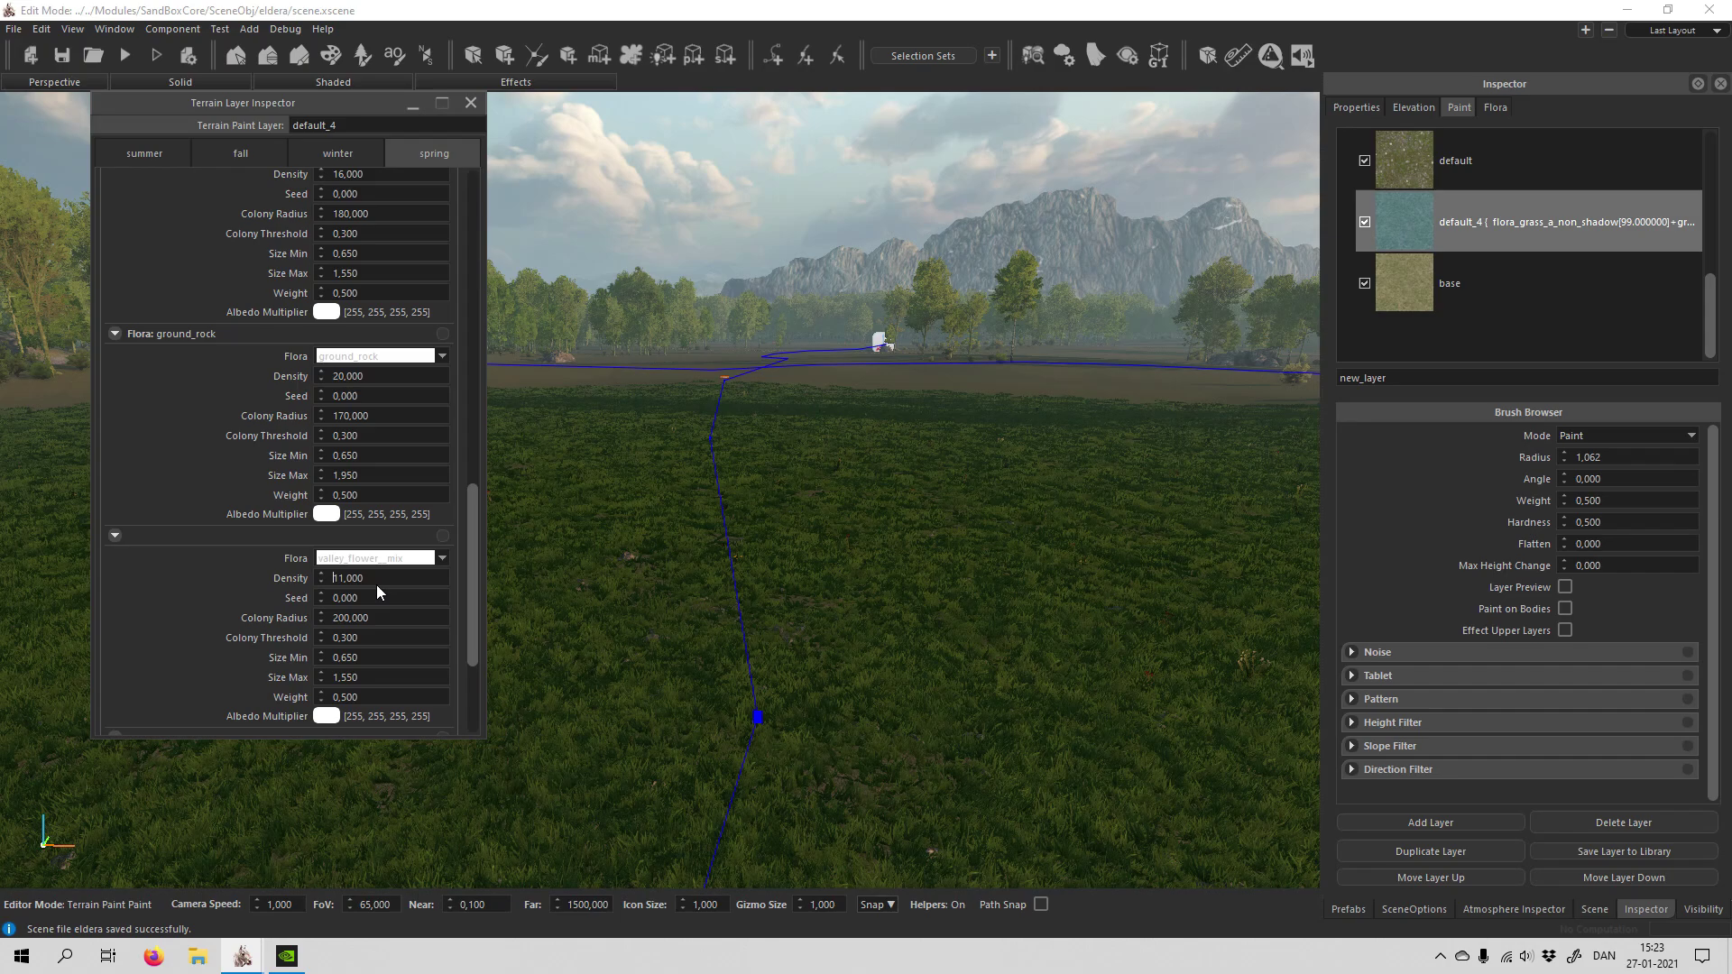
left_click_drag(376, 585, 349, 584)
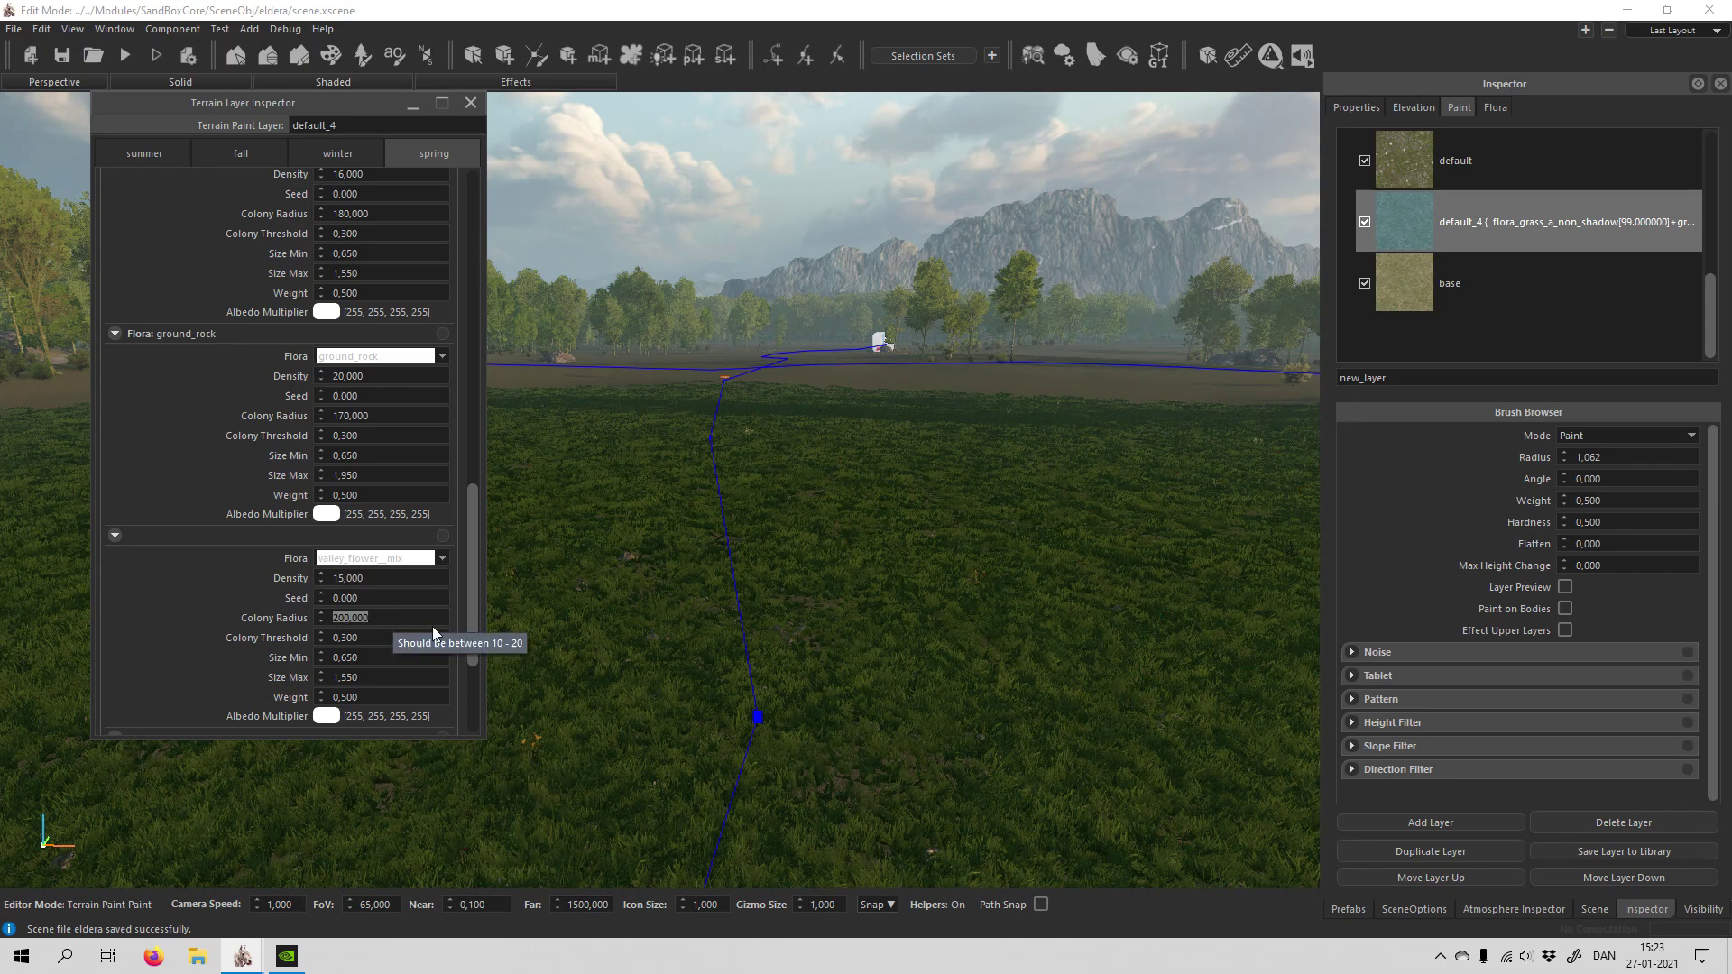
Step: Inspect the spring meadow with its added flowers from several viewpoints near and above the ground
key("w")
mouse_move(1161, 678)
right_mouse_down()
mouse_move(1110, 668)
mouse_move(1131, 642)
mouse_move(1023, 604)
mouse_move(900, 613)
right_mouse_up()
key("s")
key("a")
key("w")
key("w")
key("w")
key("w")
key("s")
key("w")
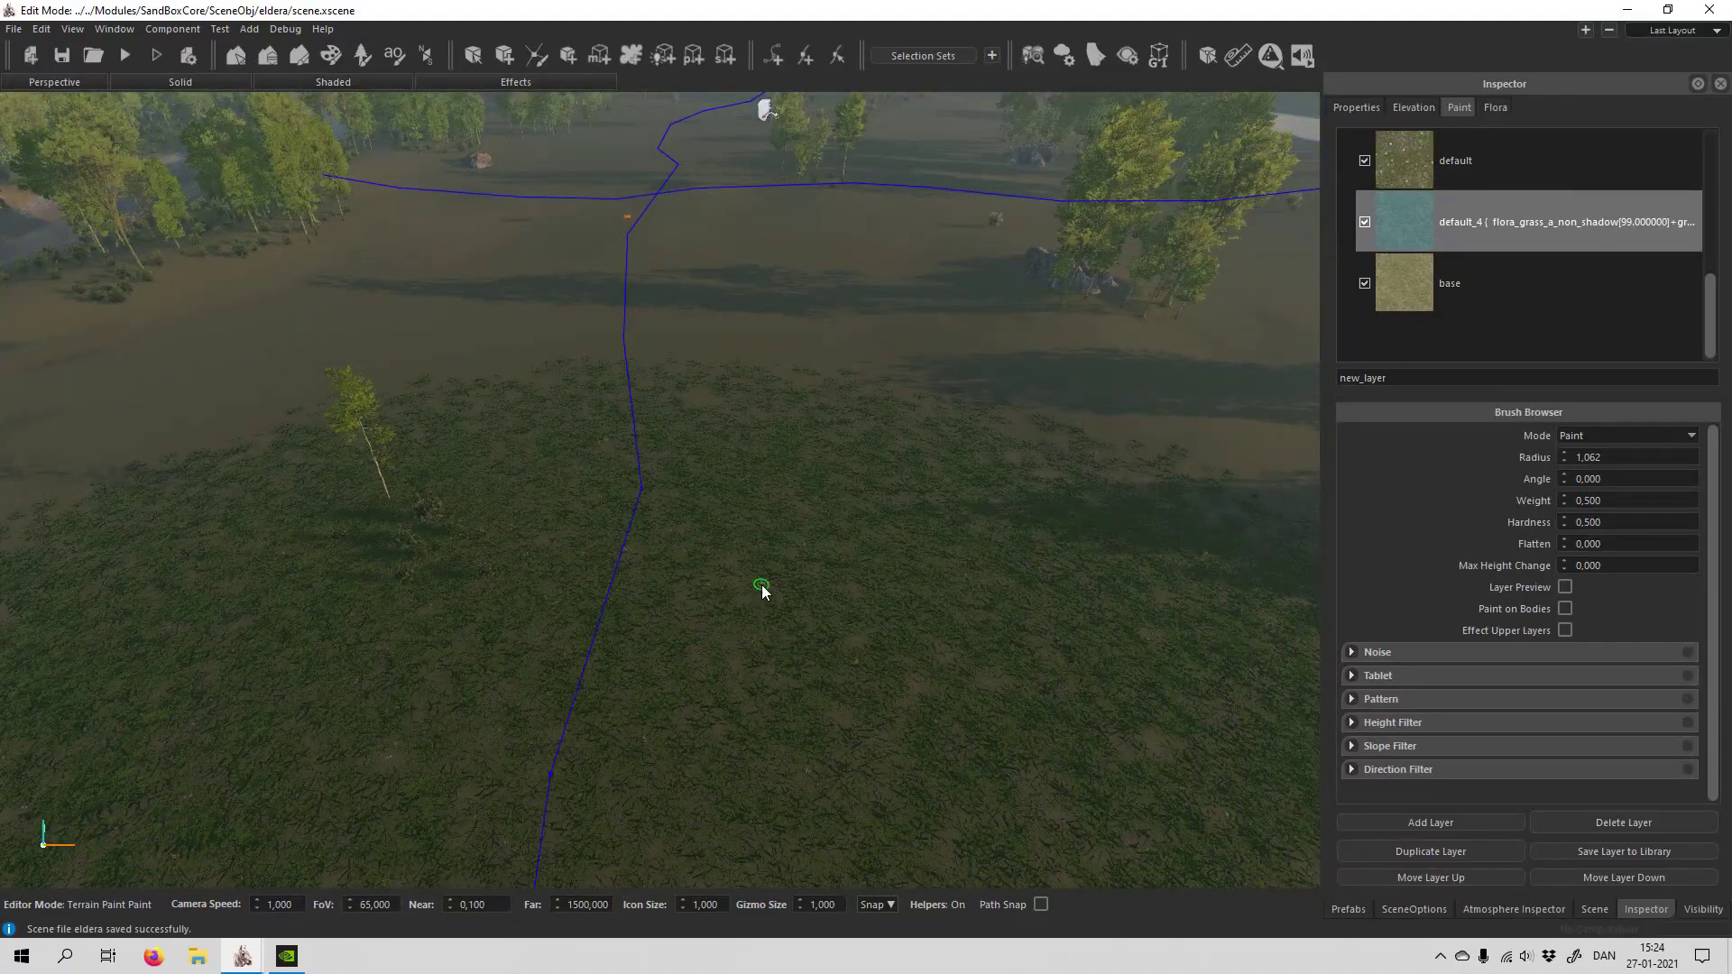
Step: Switch the scene's weather season to fall and look over the terrain
left_click(1064, 57)
left_click(1611, 395)
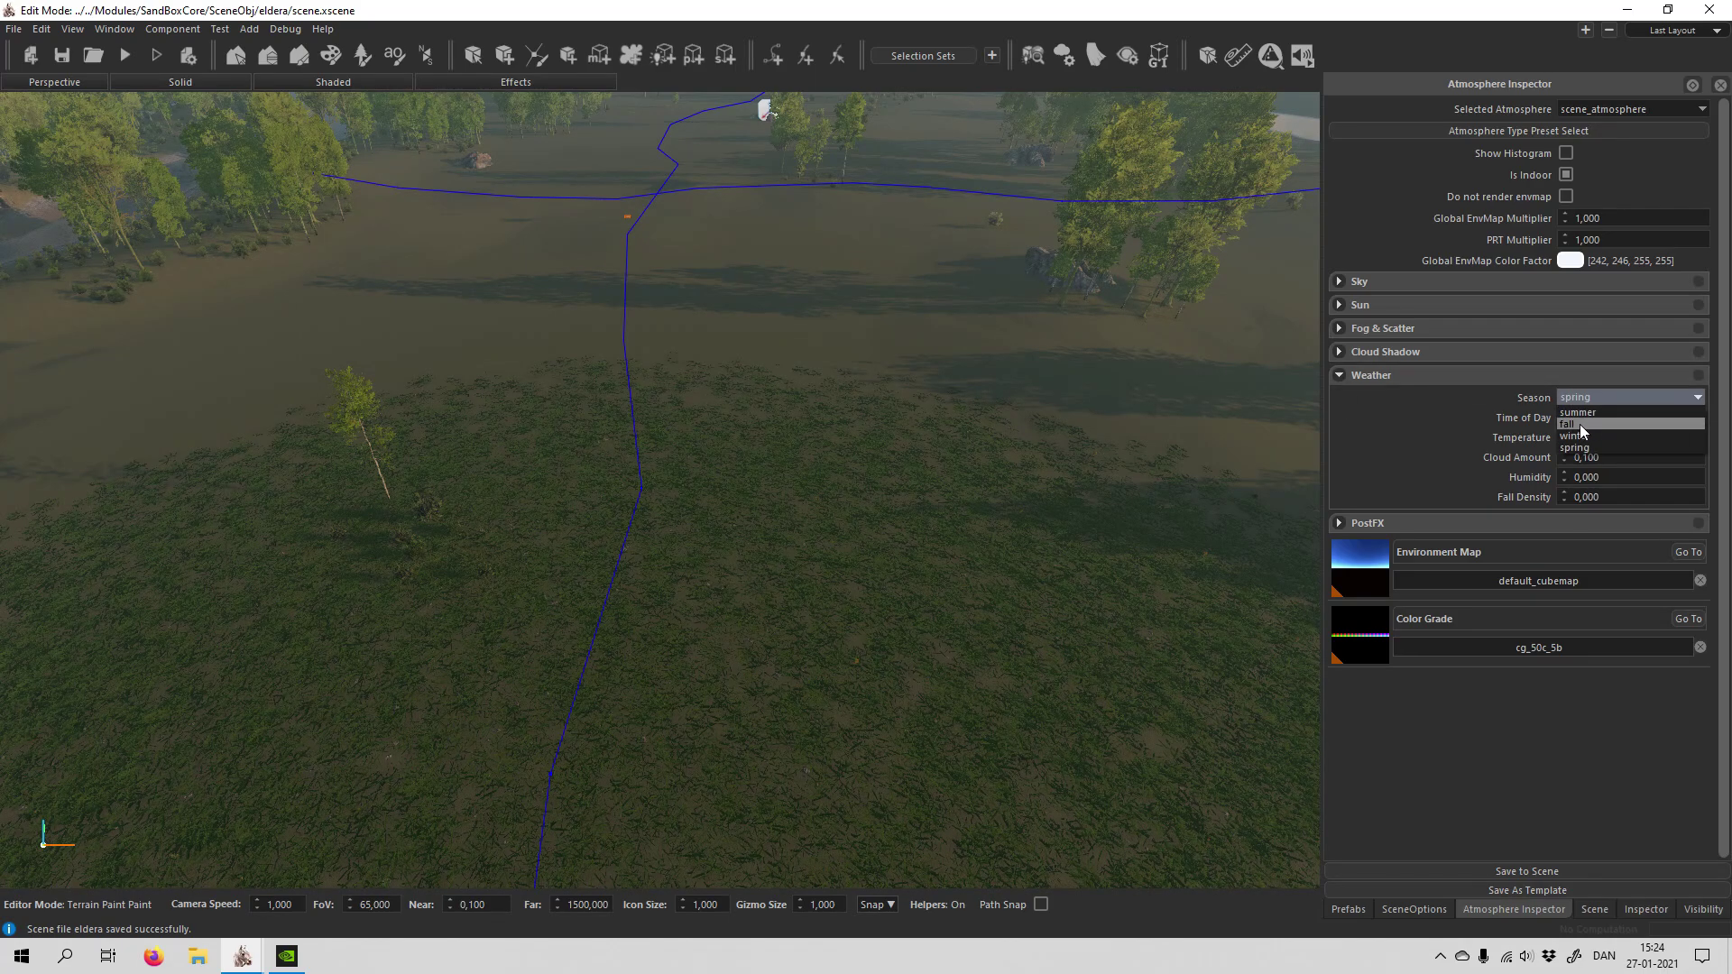
left_click(1579, 424)
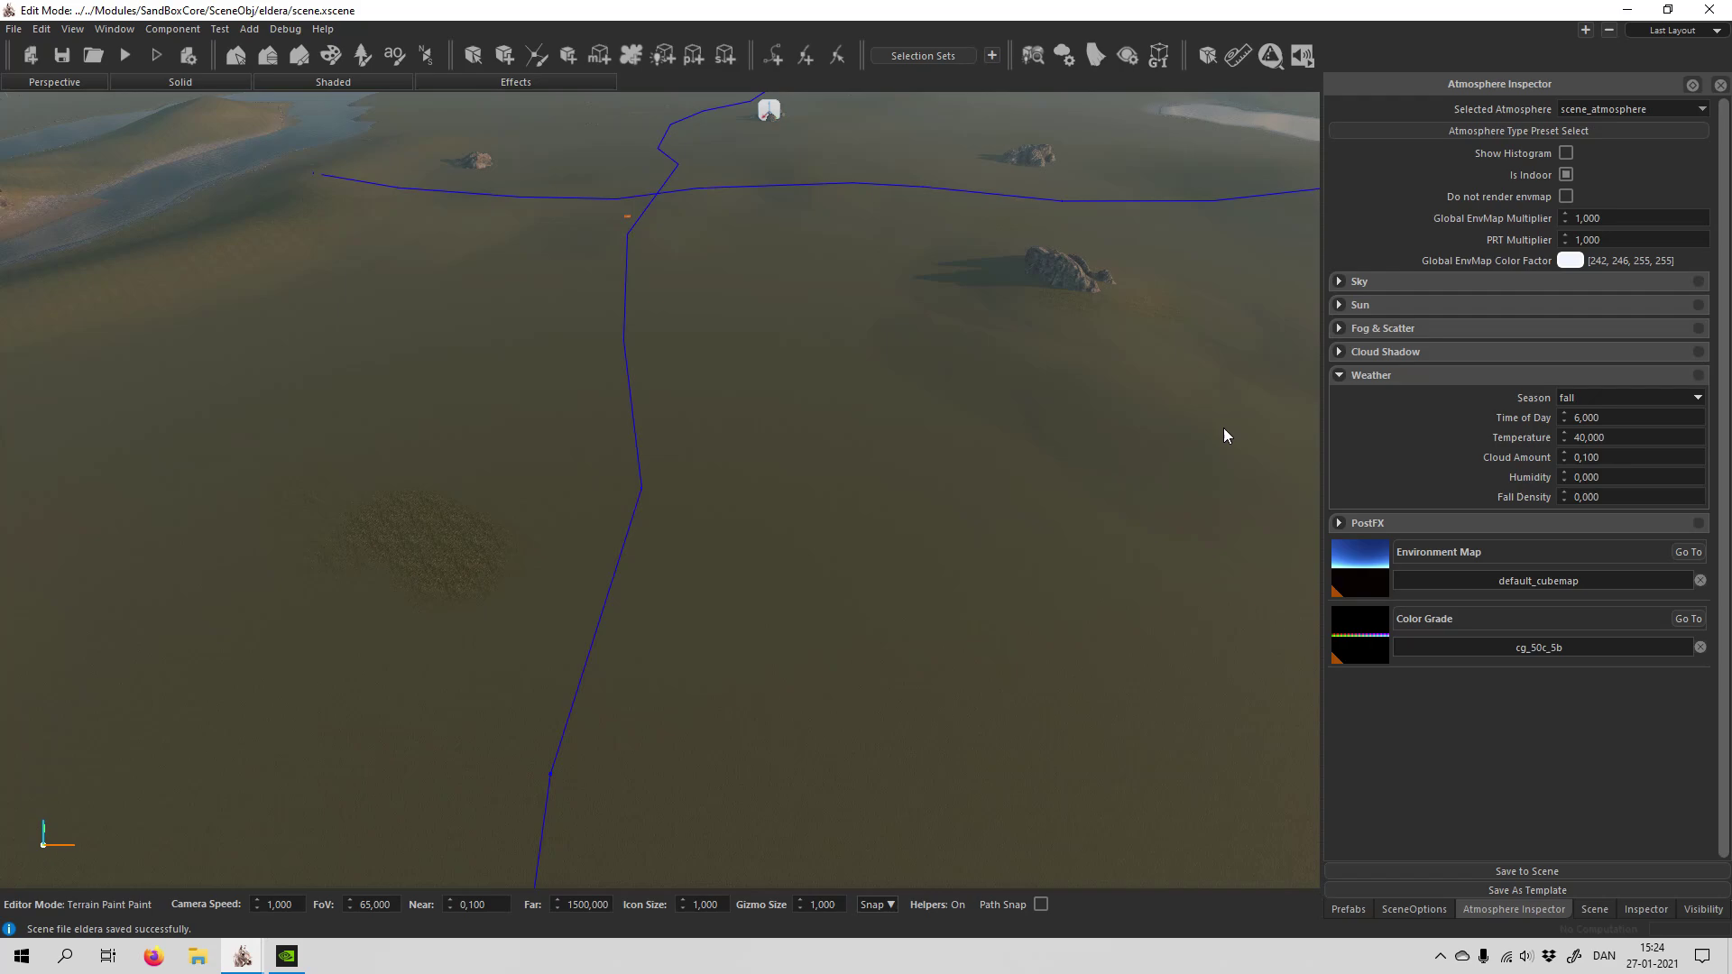
mouse_move(787, 657)
right_mouse_down()
mouse_move(799, 646)
mouse_move(677, 634)
right_mouse_up()
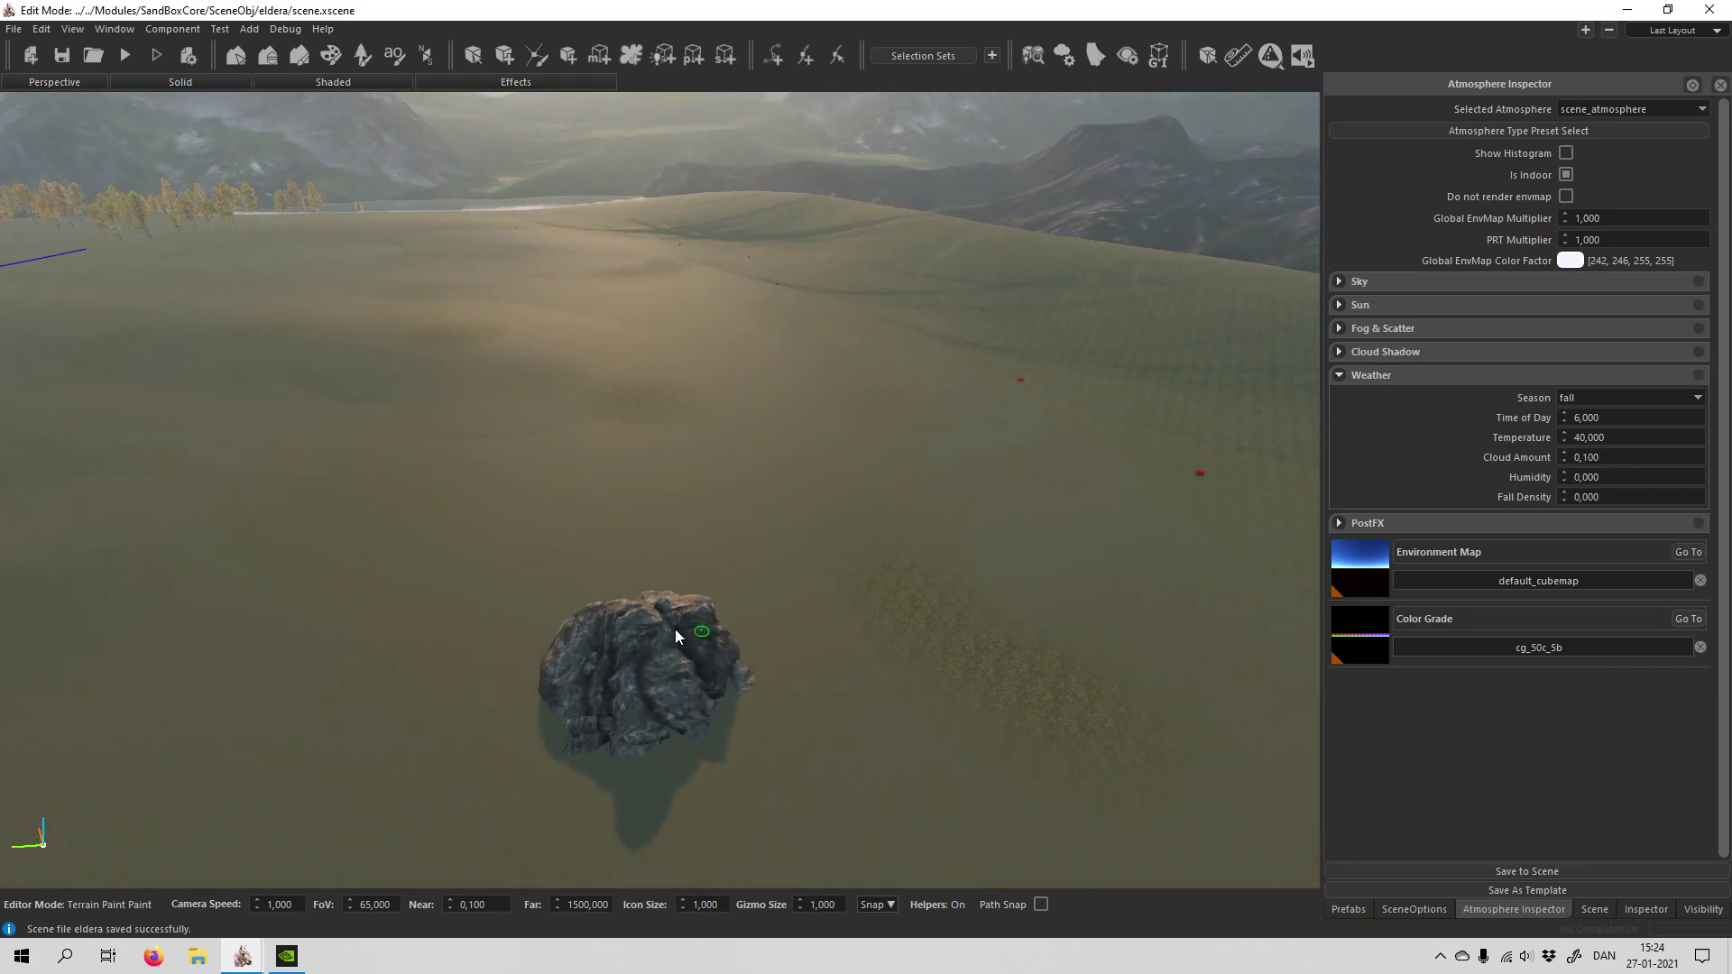
right_click_drag(1010, 582, 867, 459)
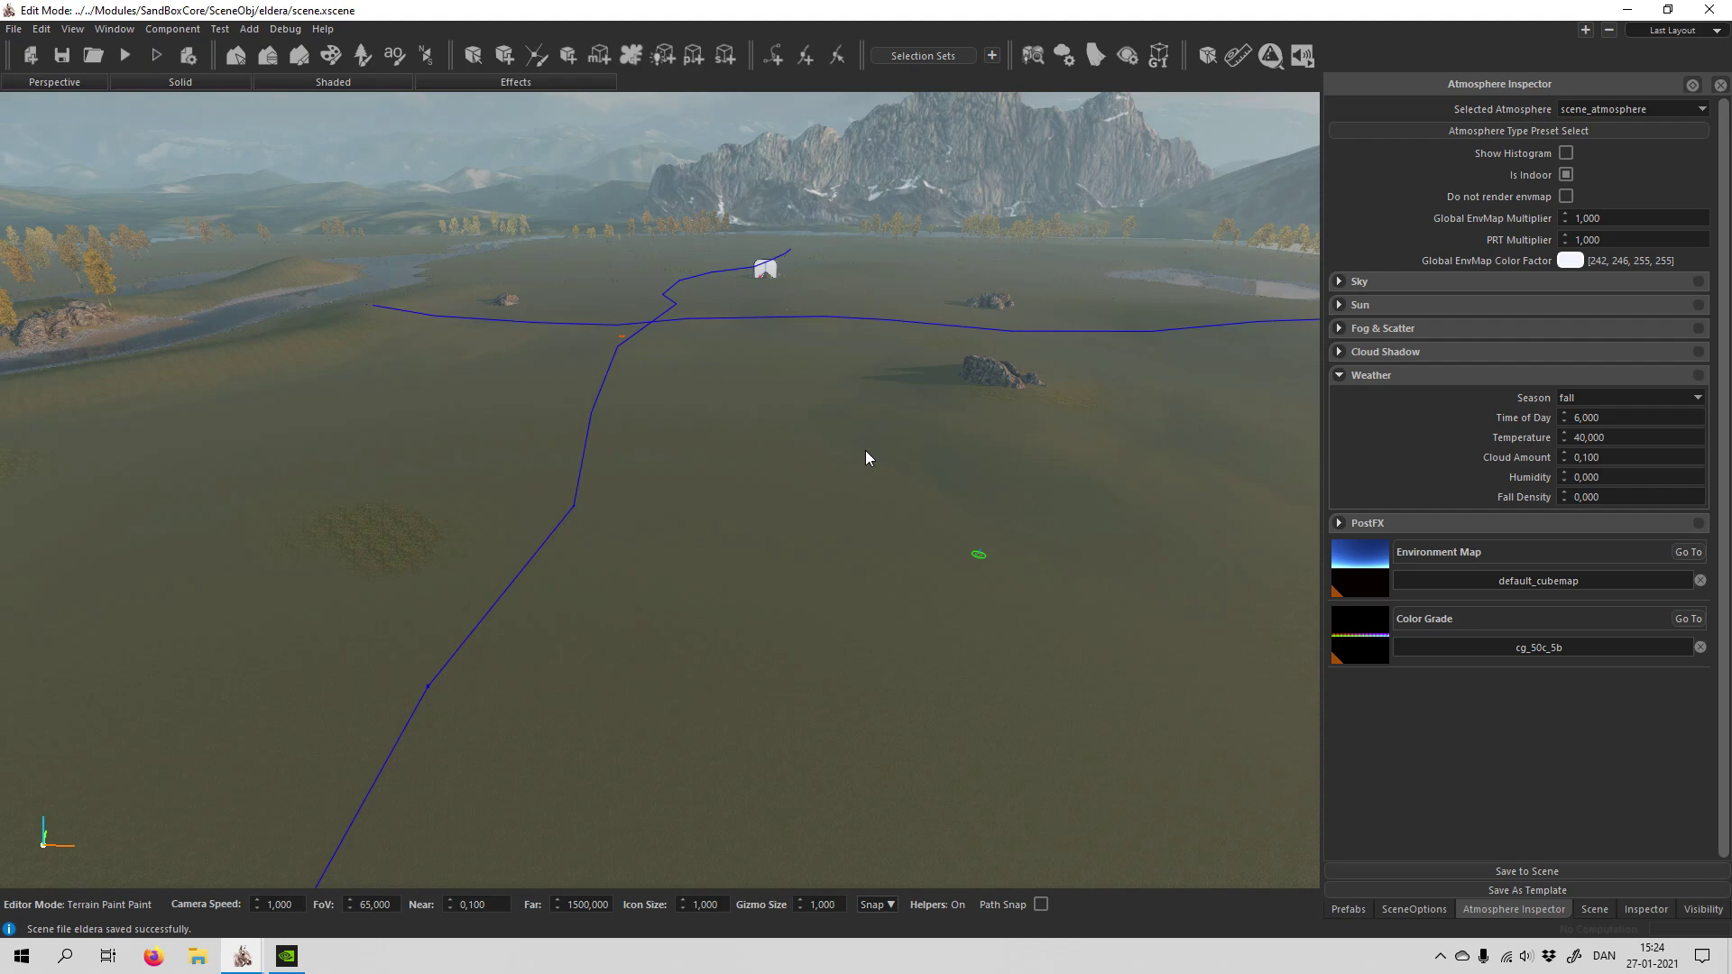
Step: Copy the summer floras into the fall season of the default_4 layer, replacing its existing fall floras
left_click(298, 62)
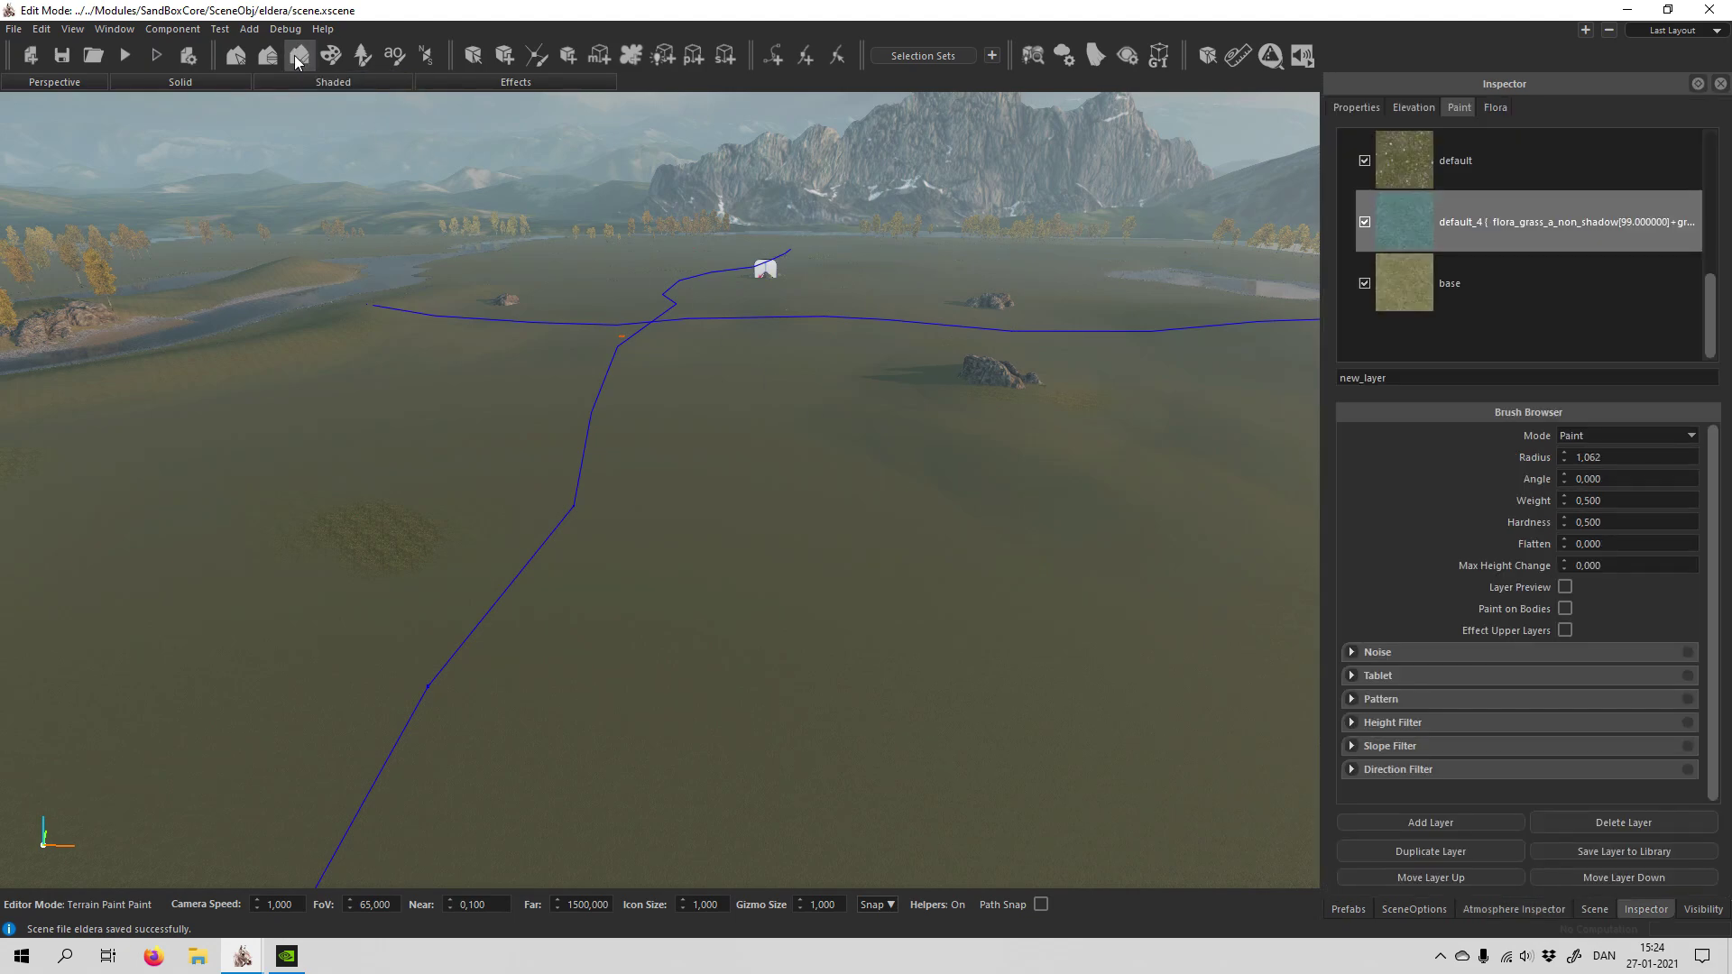
double_click(1552, 224)
scroll(244, 417, "up", 5)
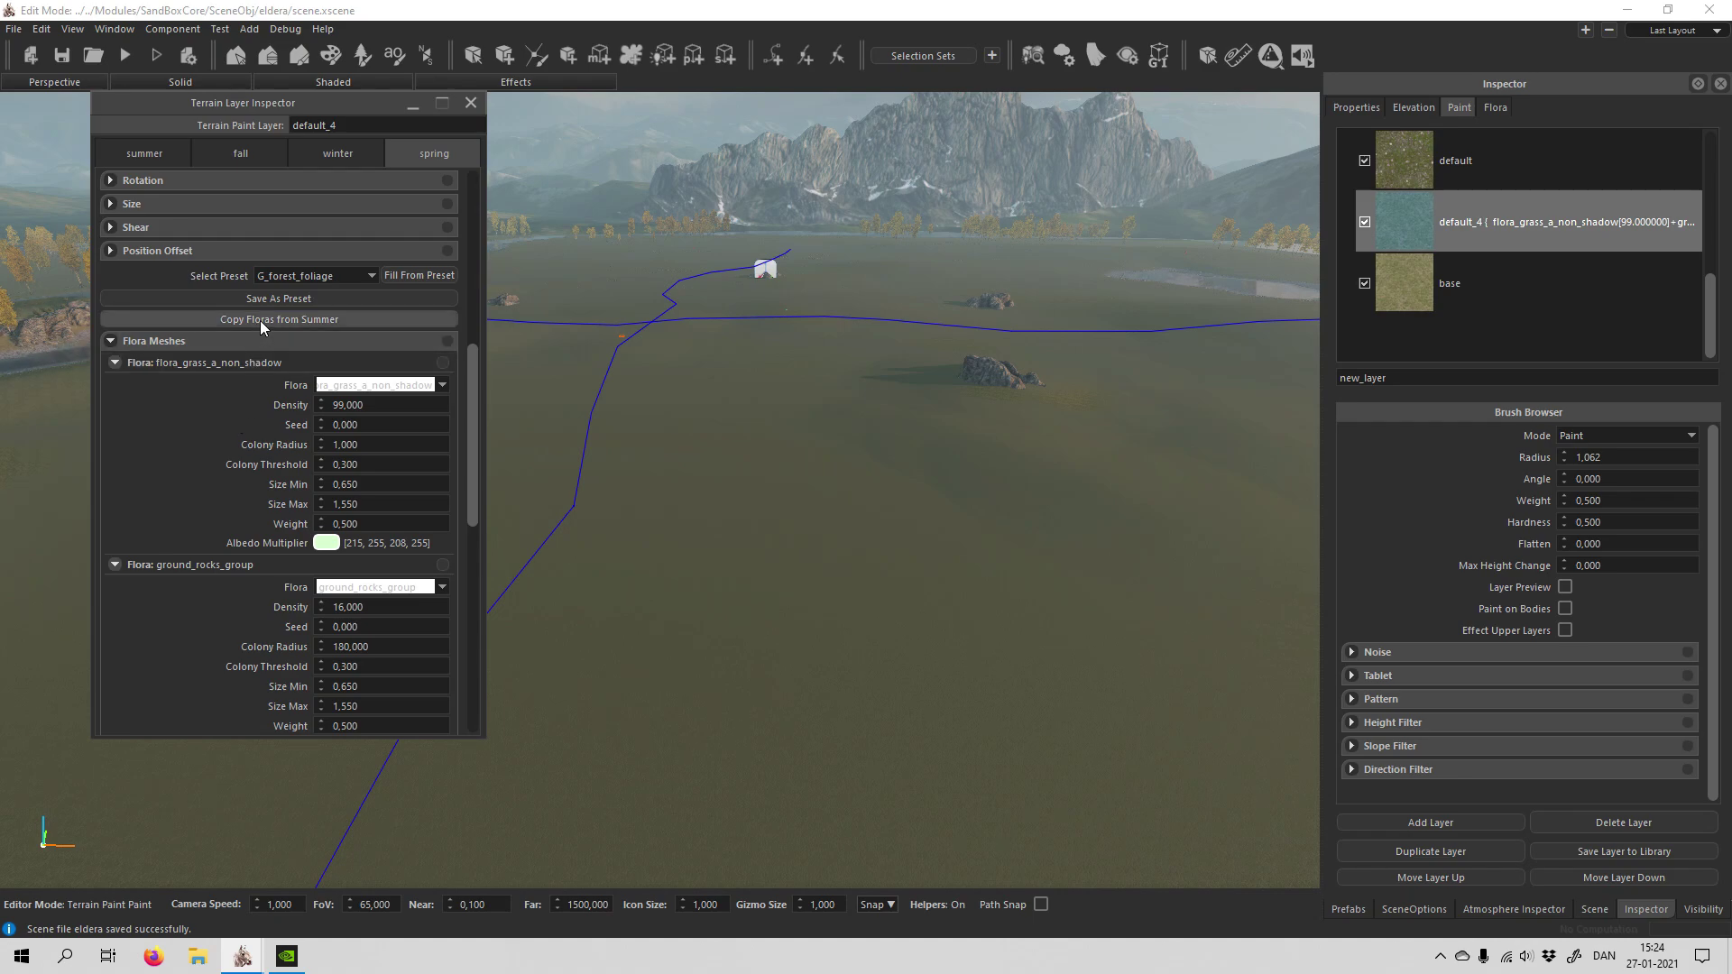
left_click(240, 151)
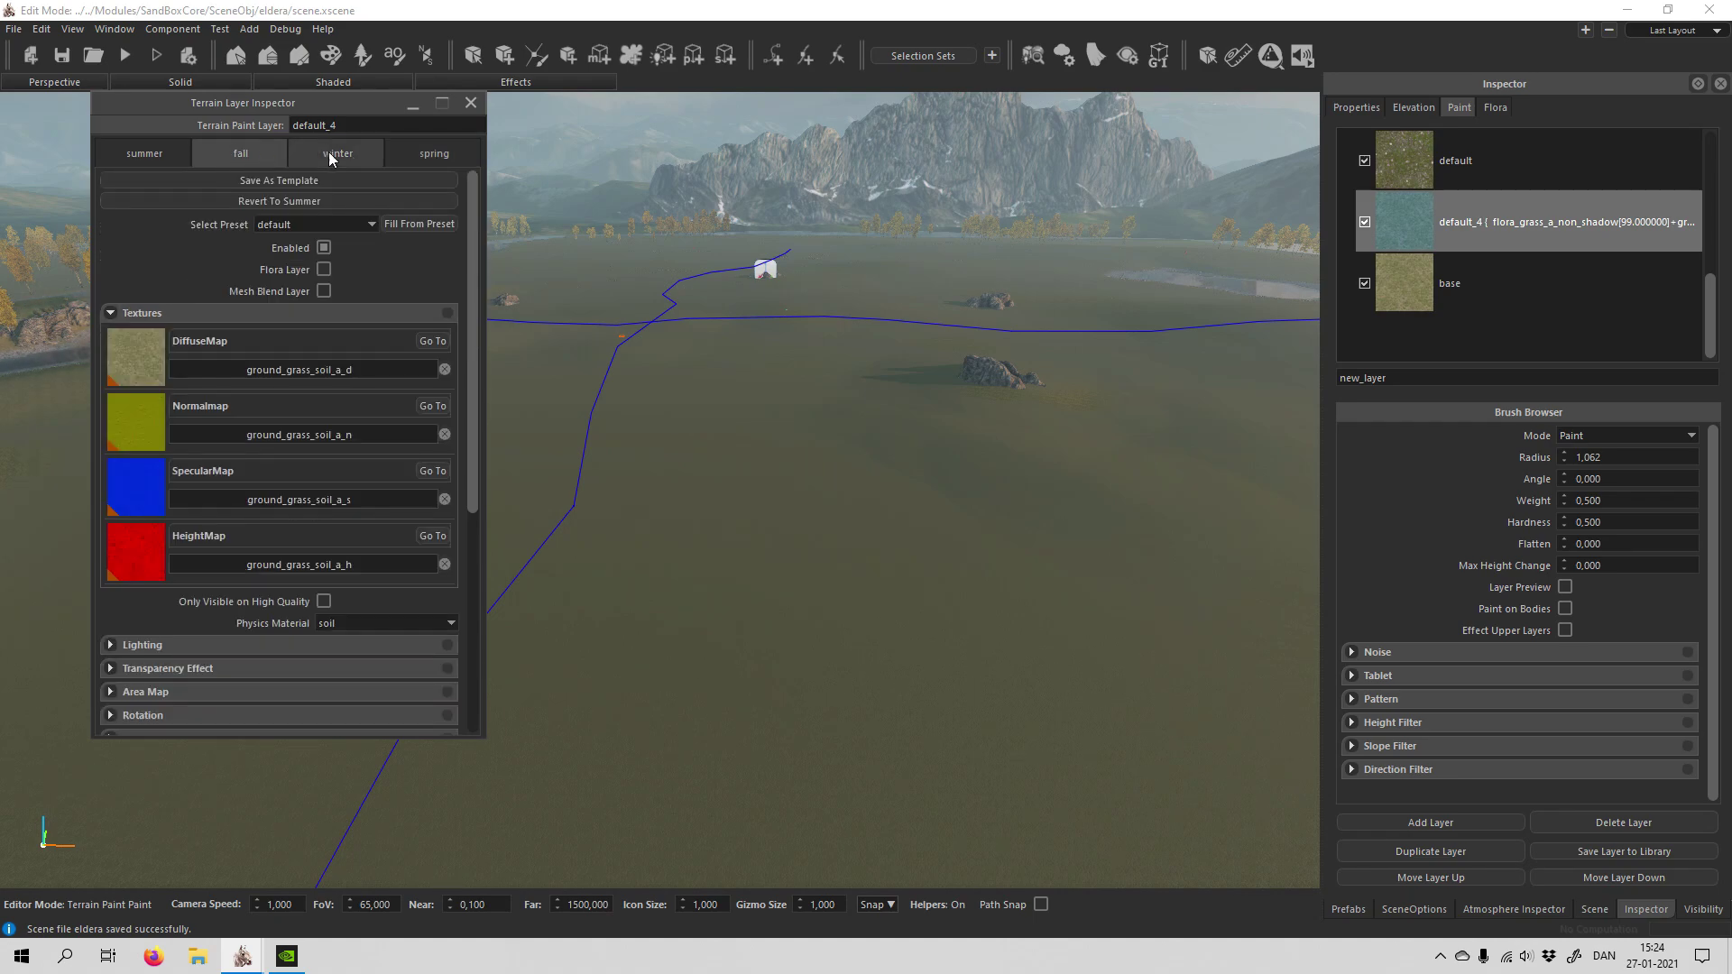
scroll(311, 475, "down", 5)
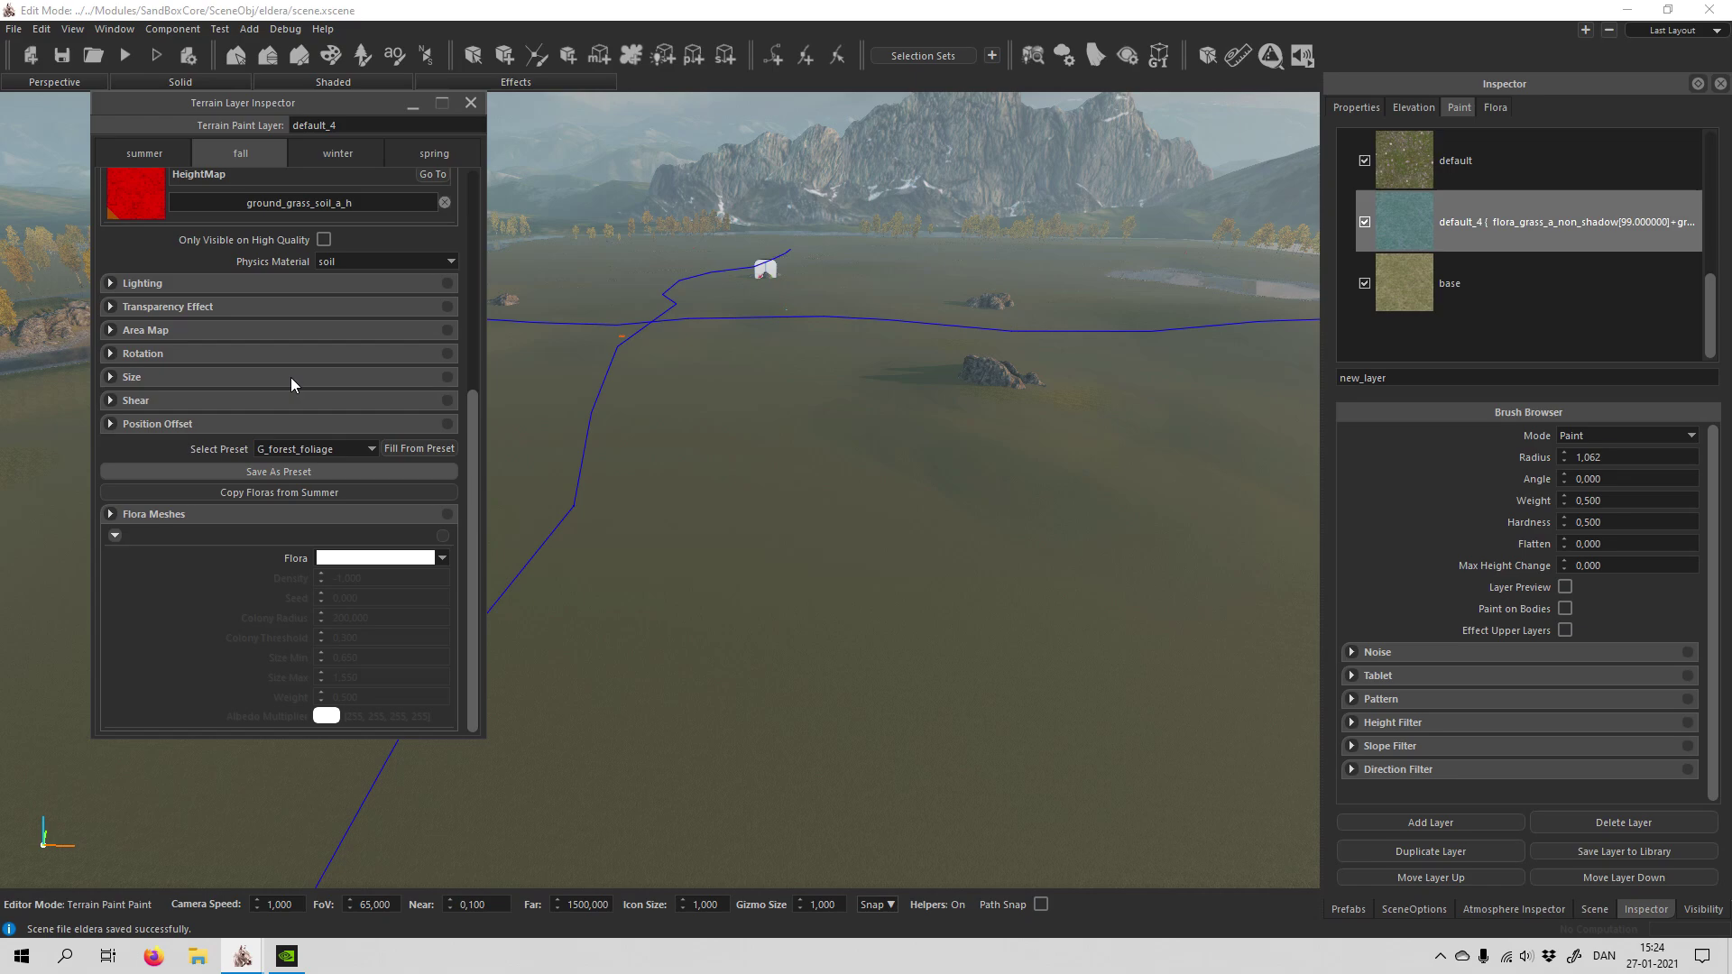
left_click(325, 493)
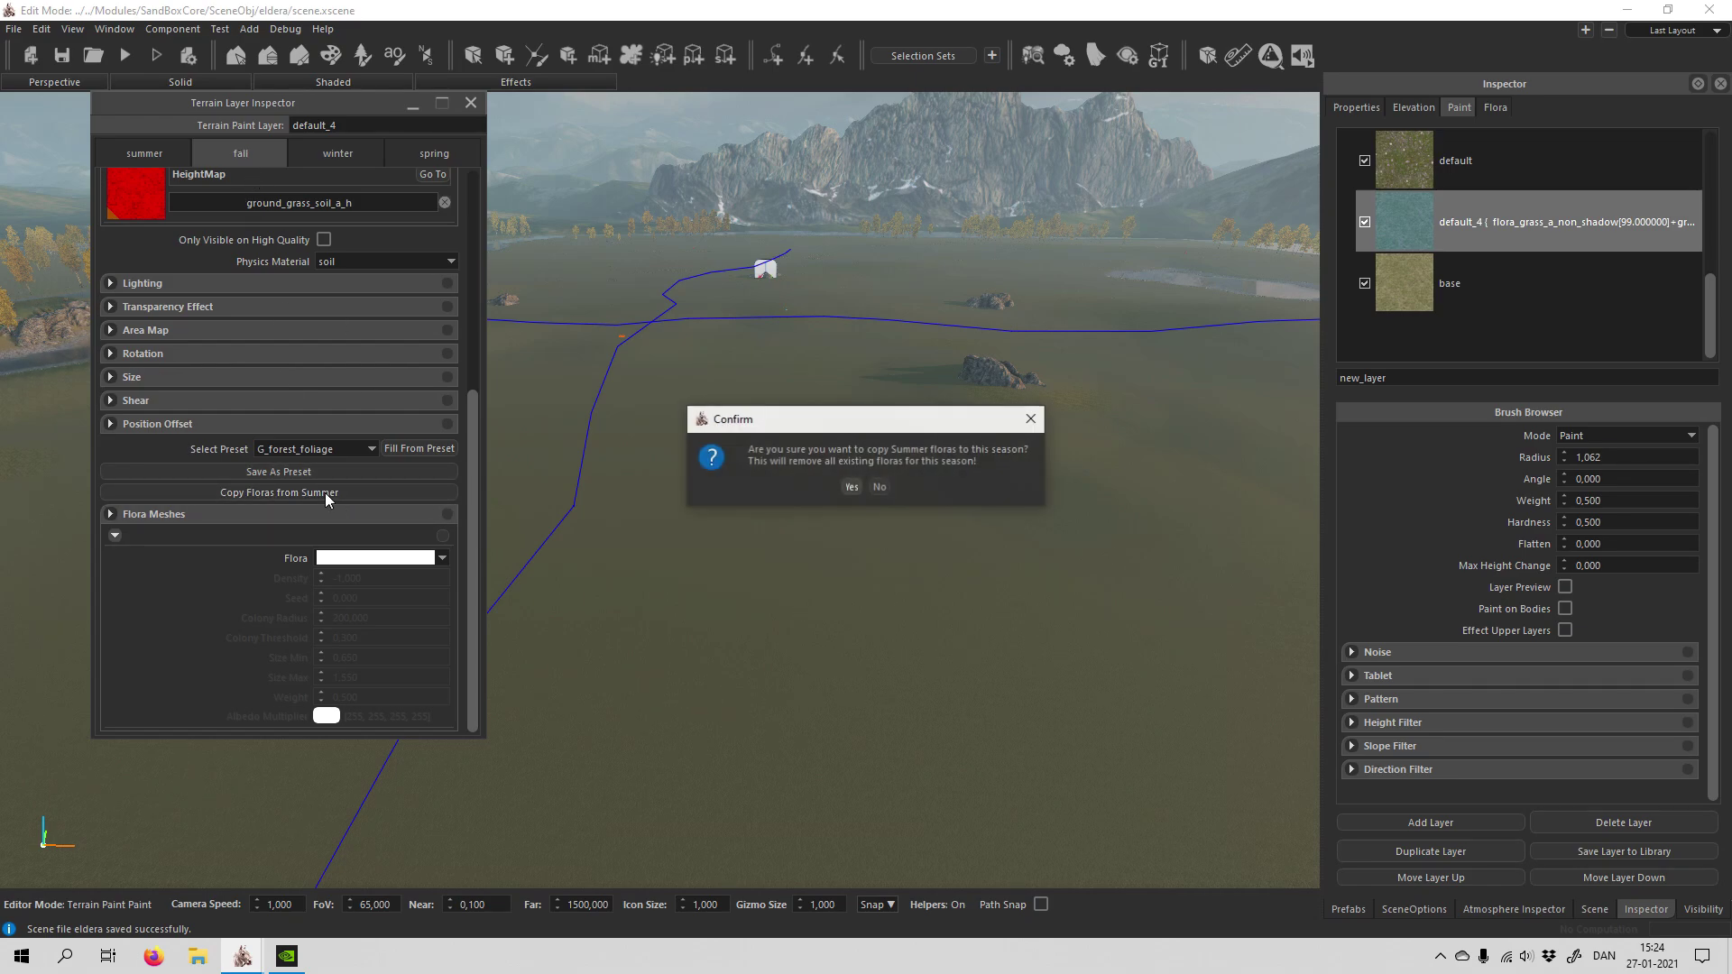
left_click(850, 487)
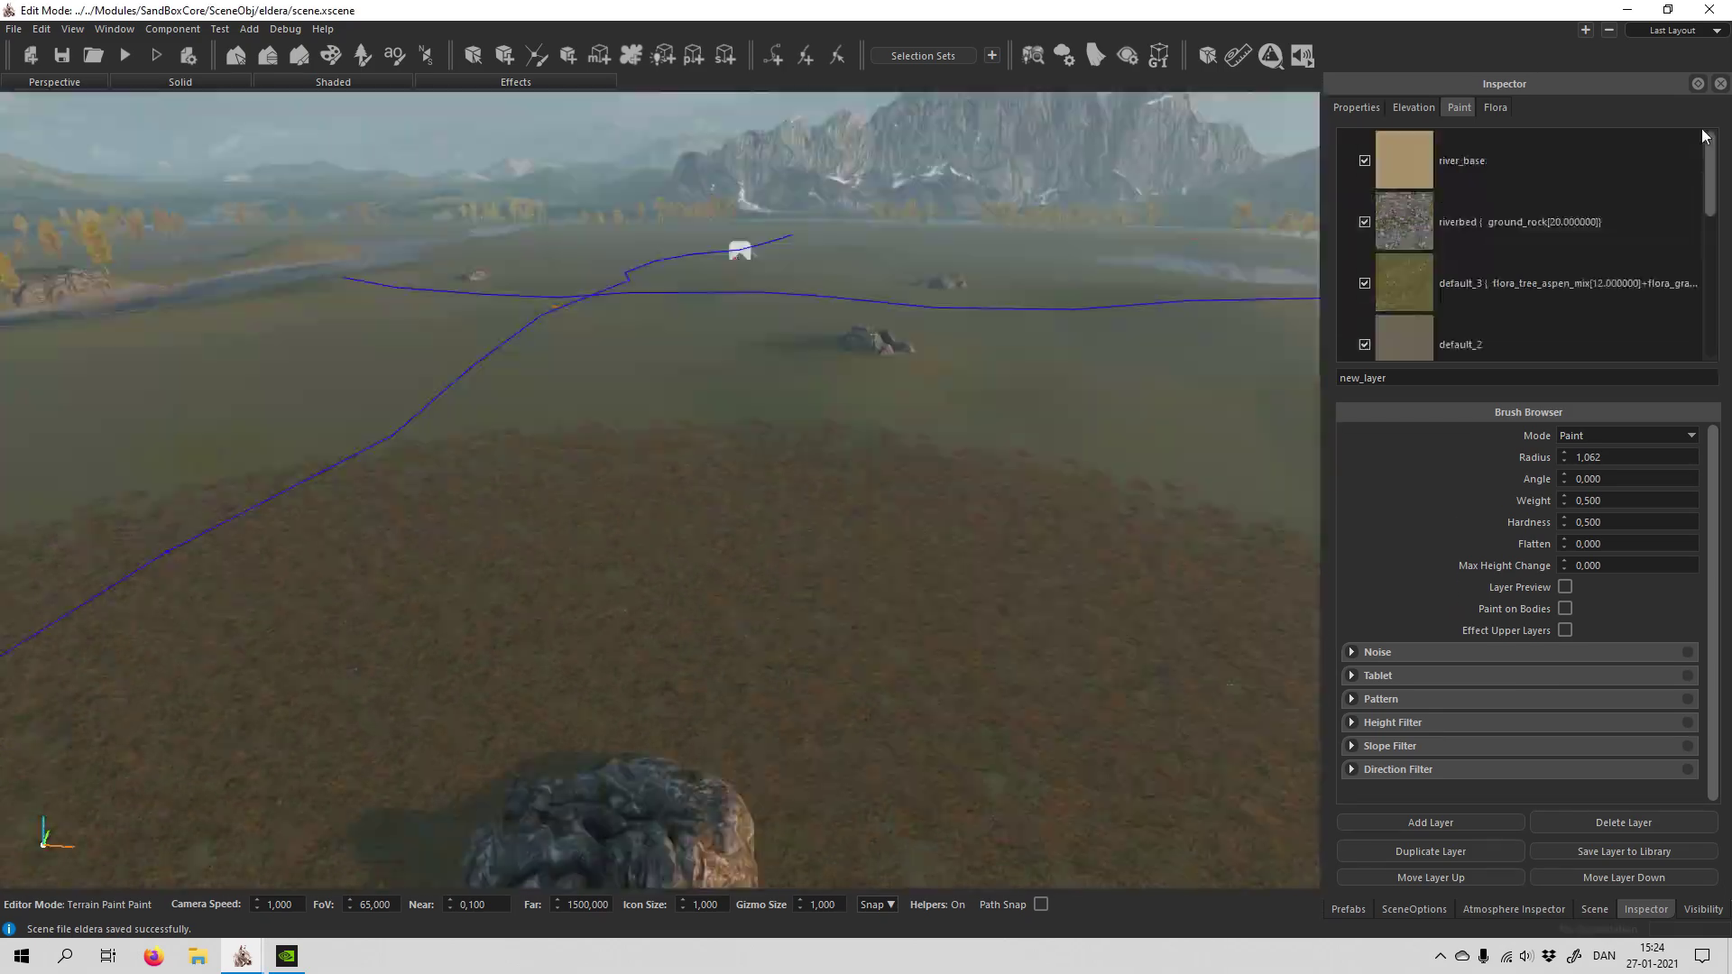
Step: Copy the summer floras into the fall season of the riverbed layer, replacing its existing fall floras
double_click(1476, 220)
scroll(271, 541, "down", 3)
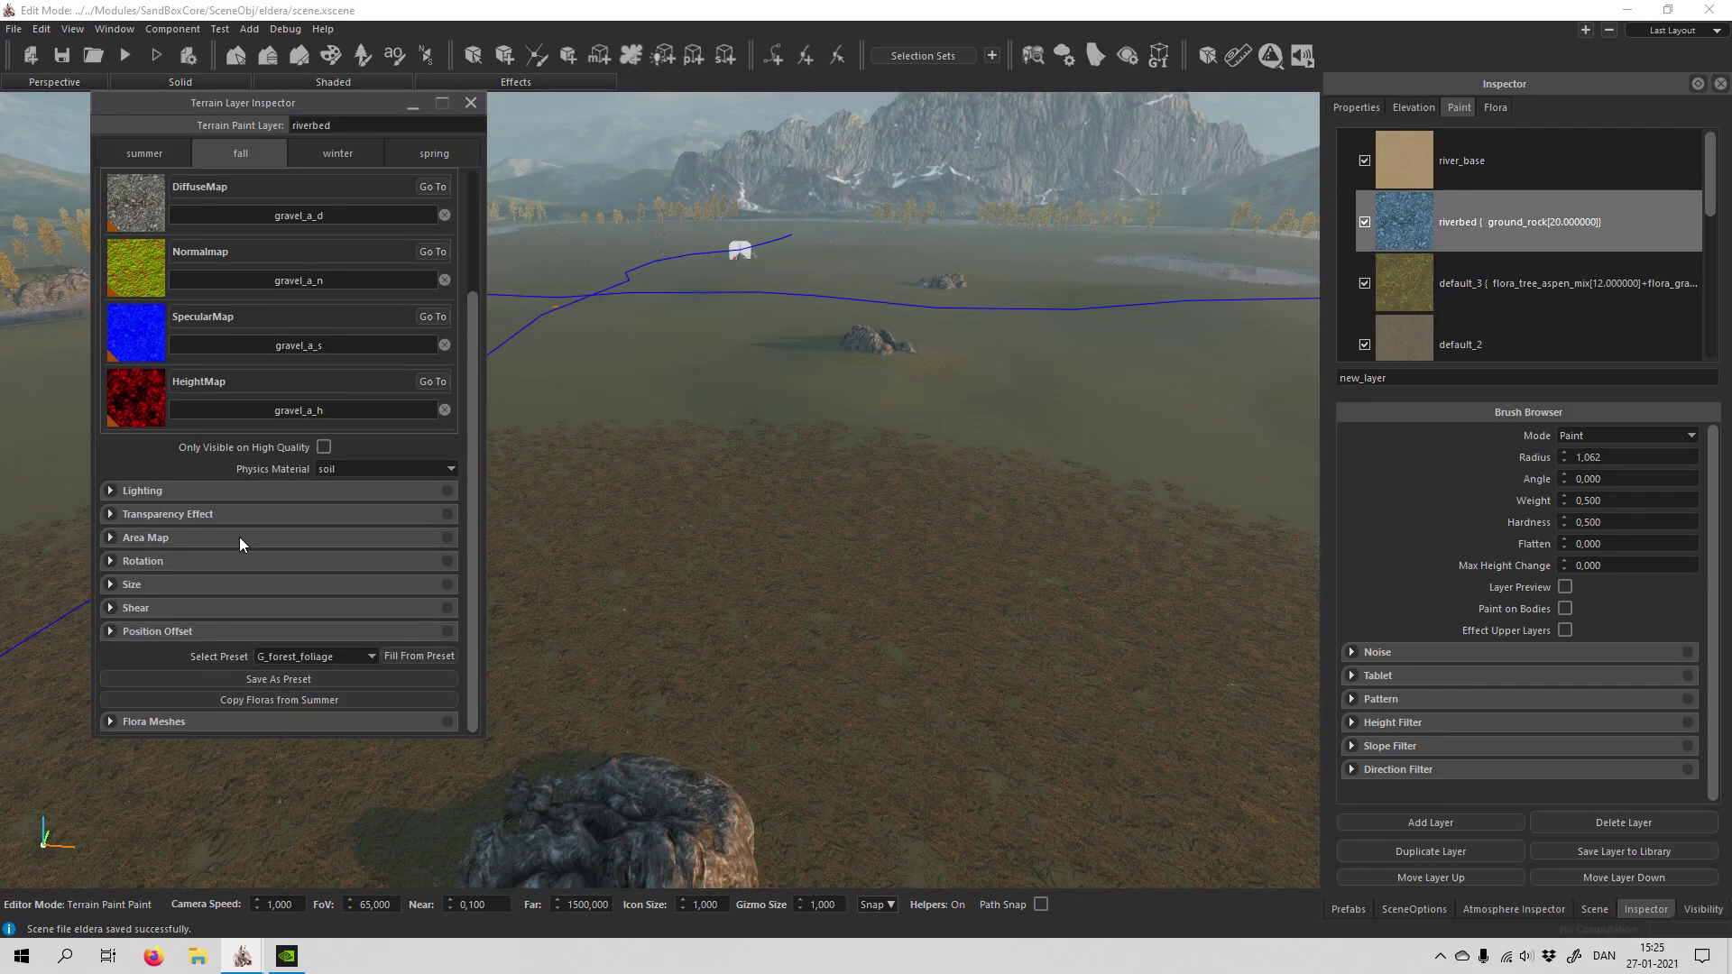
left_click(282, 700)
left_click(852, 487)
left_click(471, 103)
Step: Copy the summer floras into the fall season of the default_3 layer, replacing its existing fall floras
double_click(1496, 270)
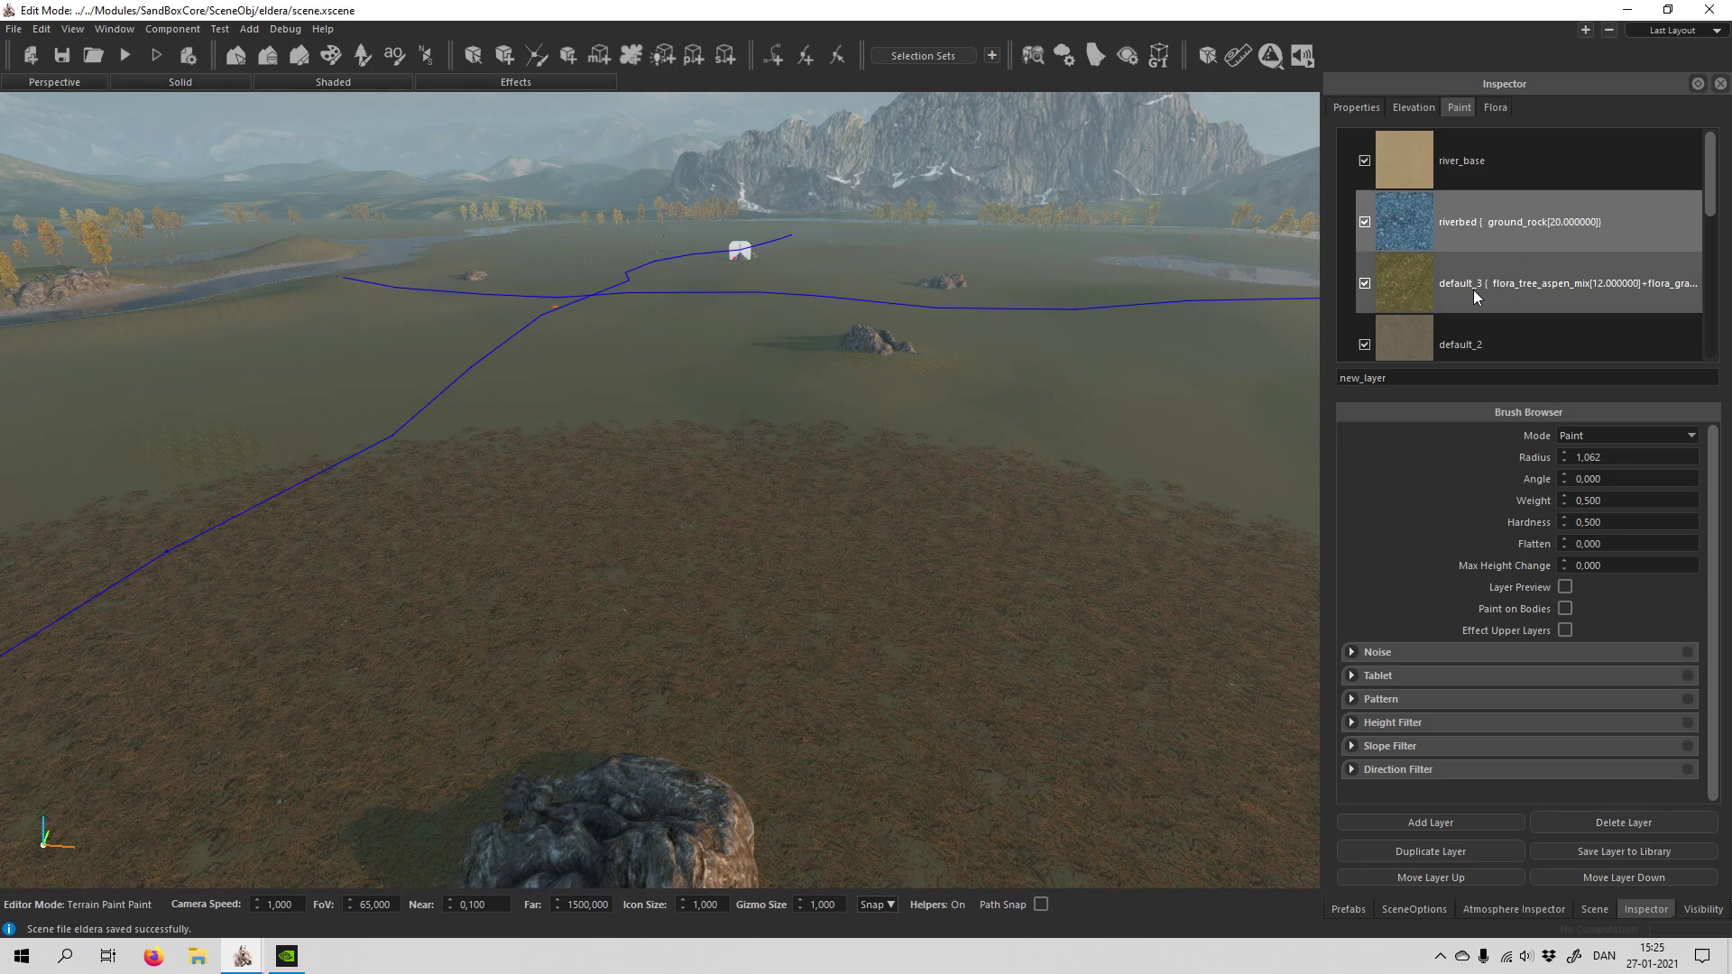
scroll(348, 538, "down", 4)
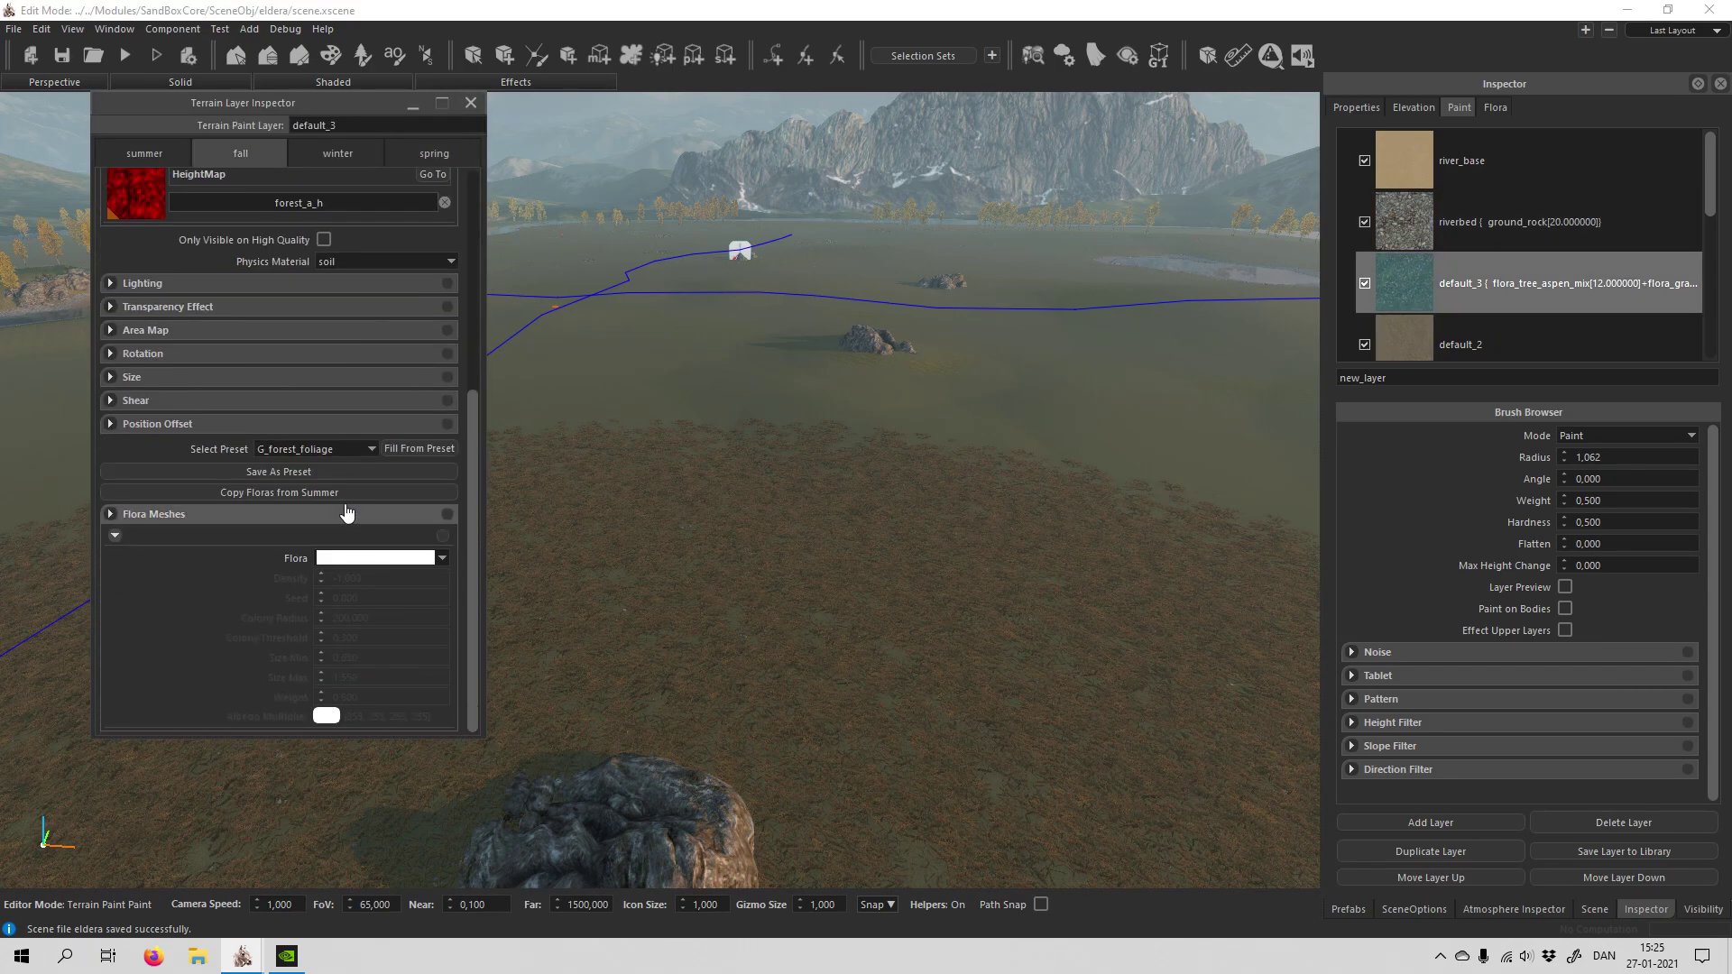
left_click(343, 495)
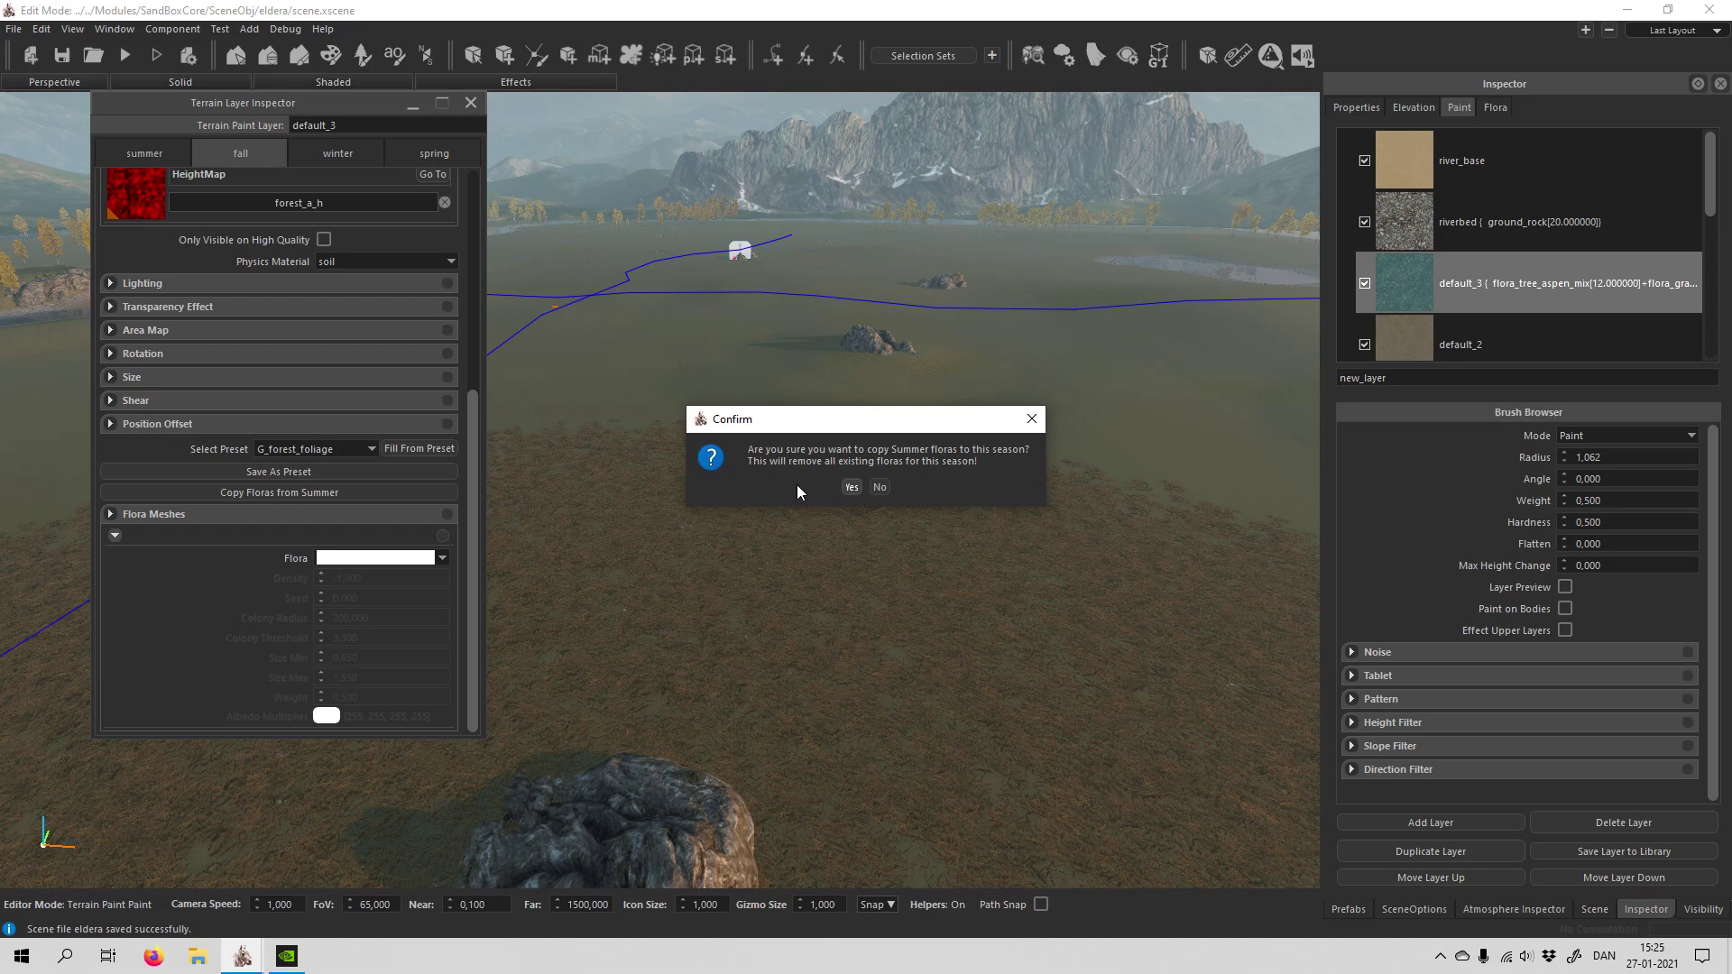
left_click(851, 487)
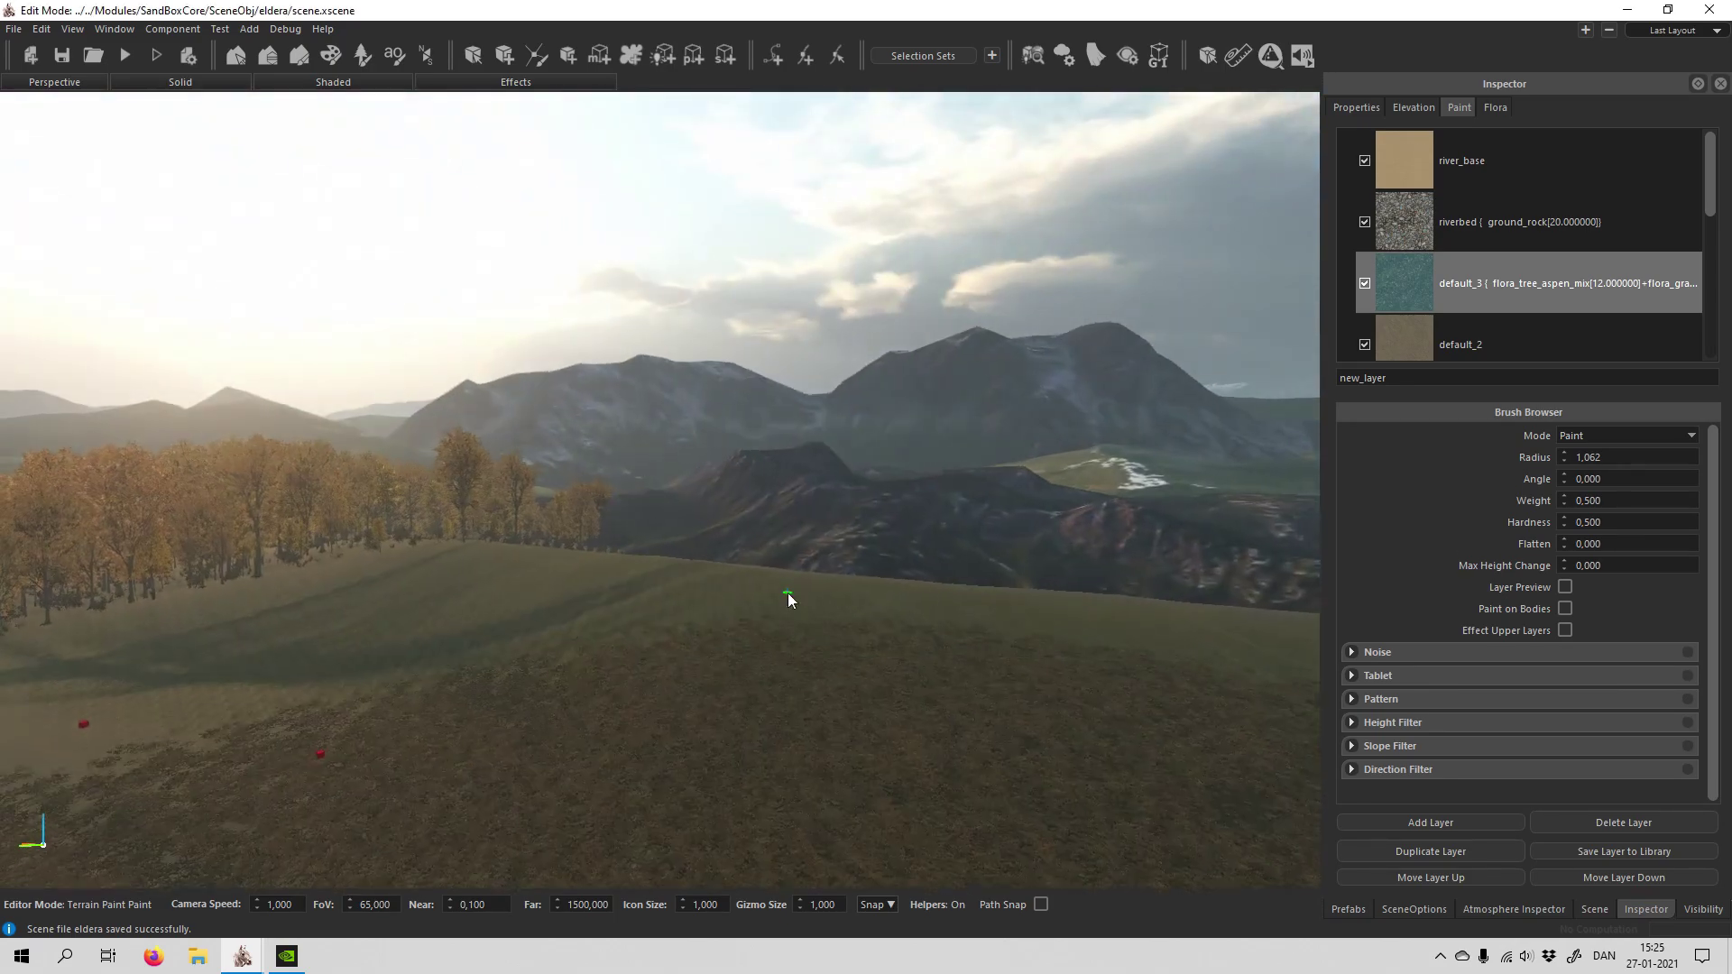
Step: Inspect the fall trees and grass across the terrain from above and close to the ground
right_click_drag(480, 697, 667, 672)
key("a")
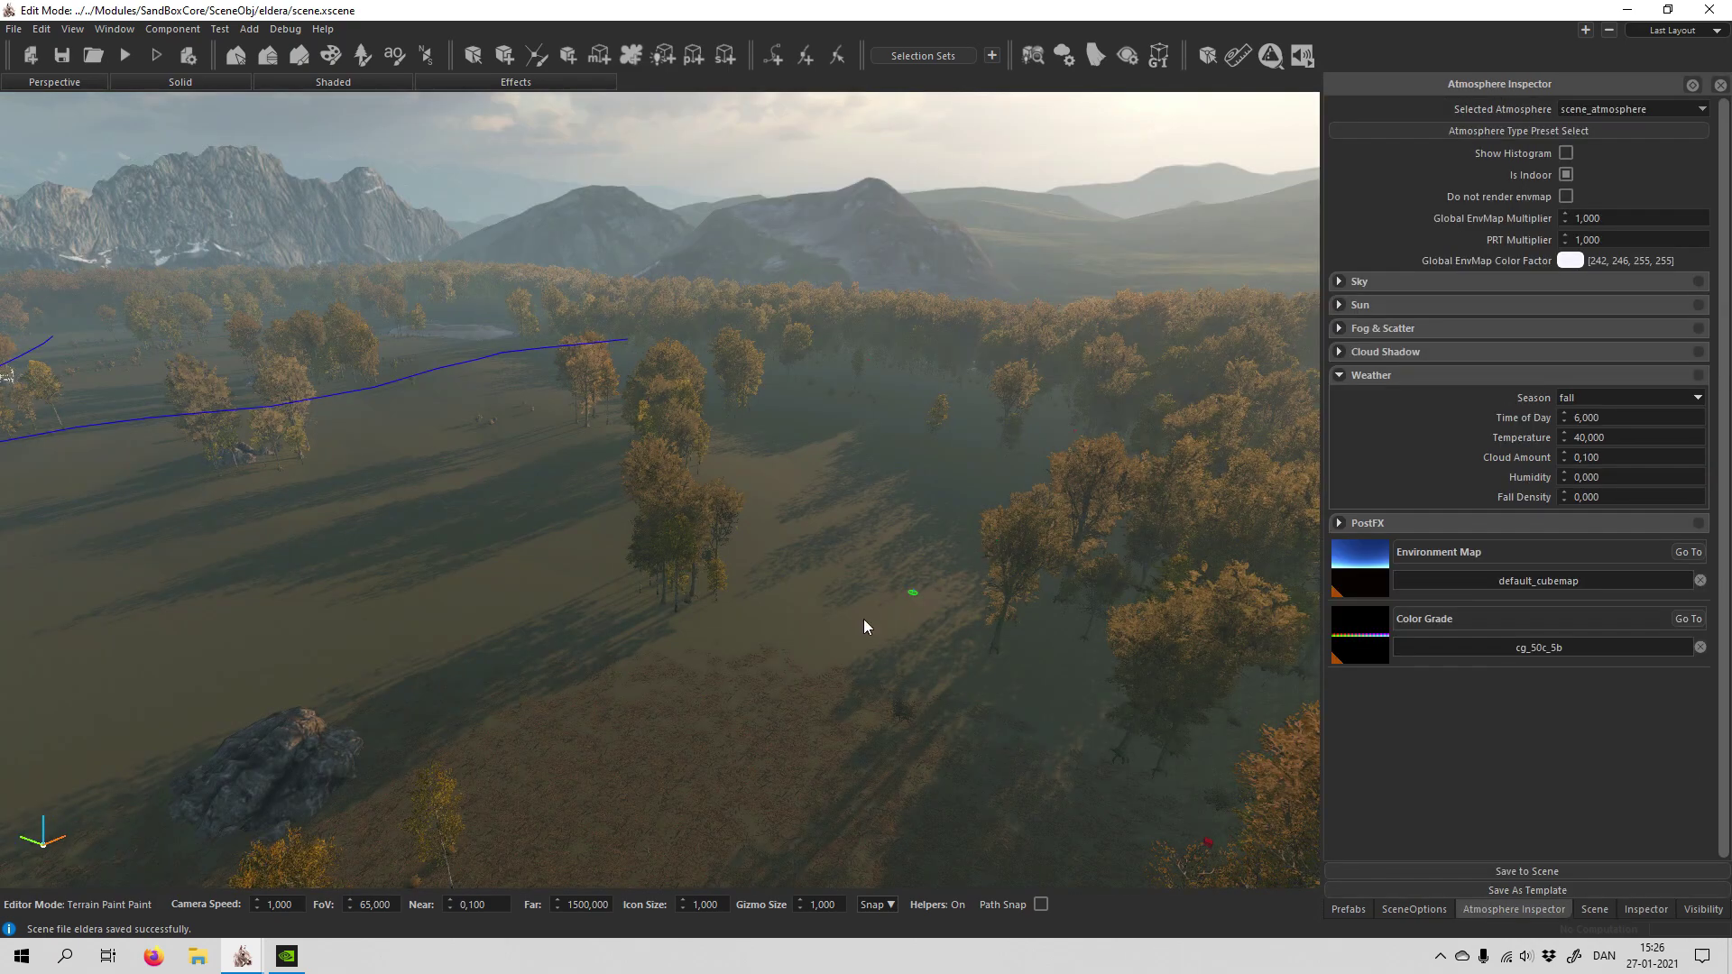
right_click_drag(863, 619, 790, 644)
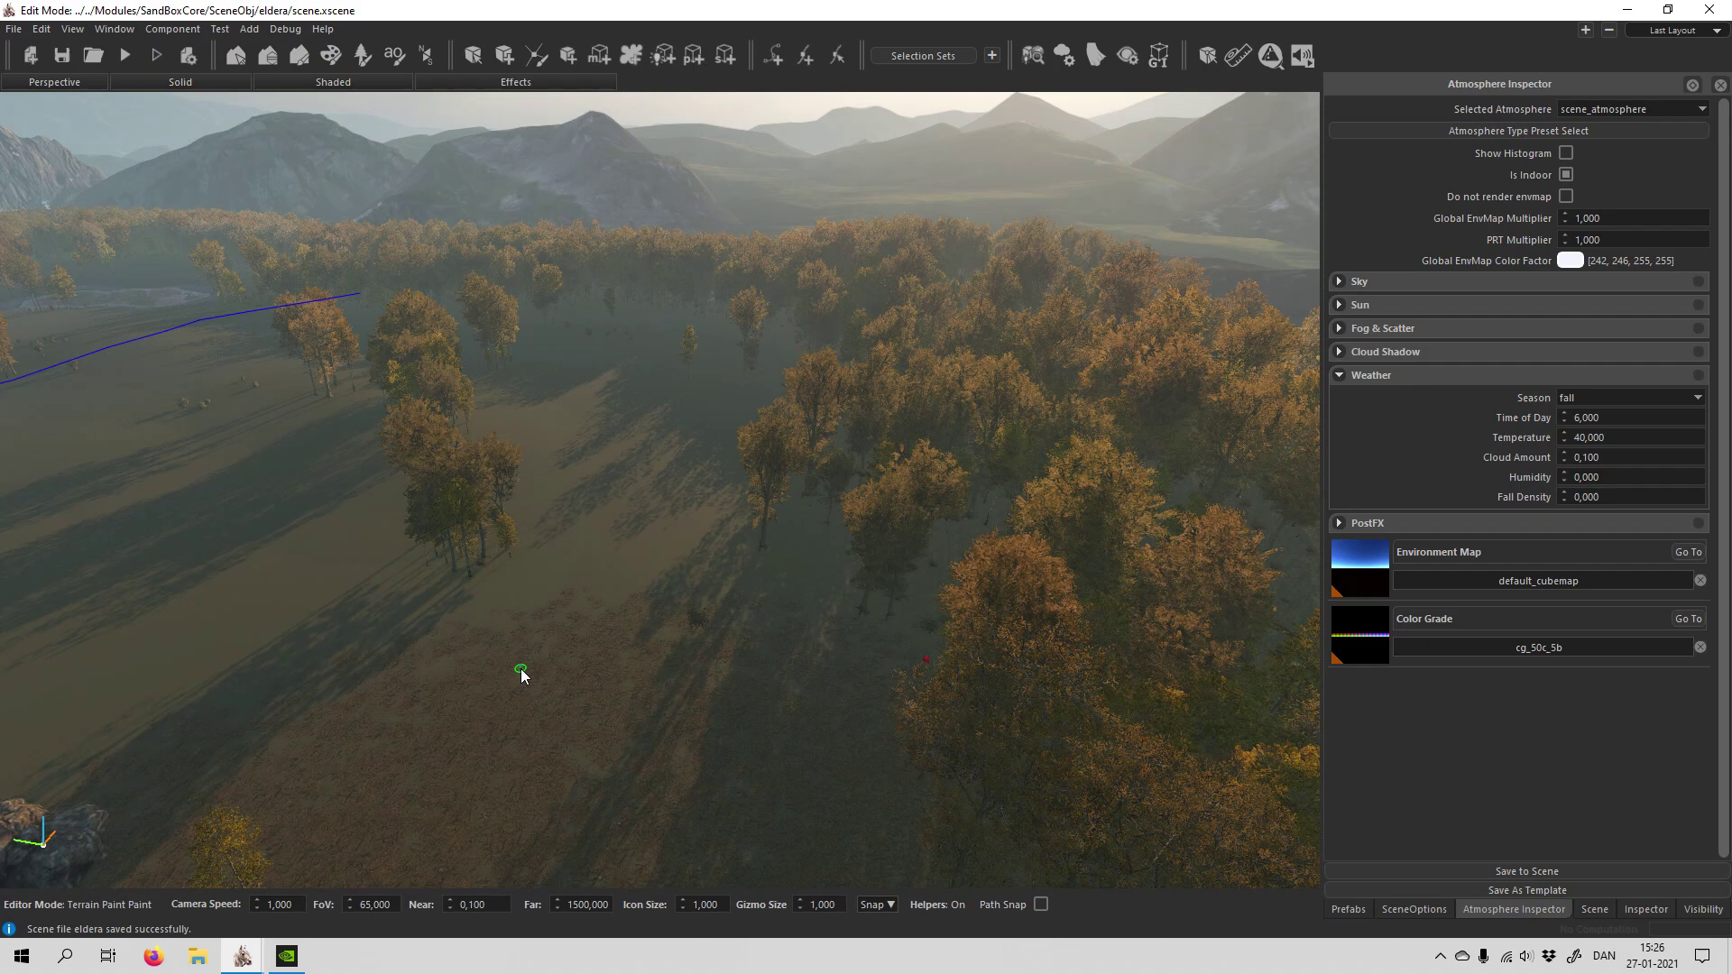
right_click_drag(826, 603, 827, 602)
key("w")
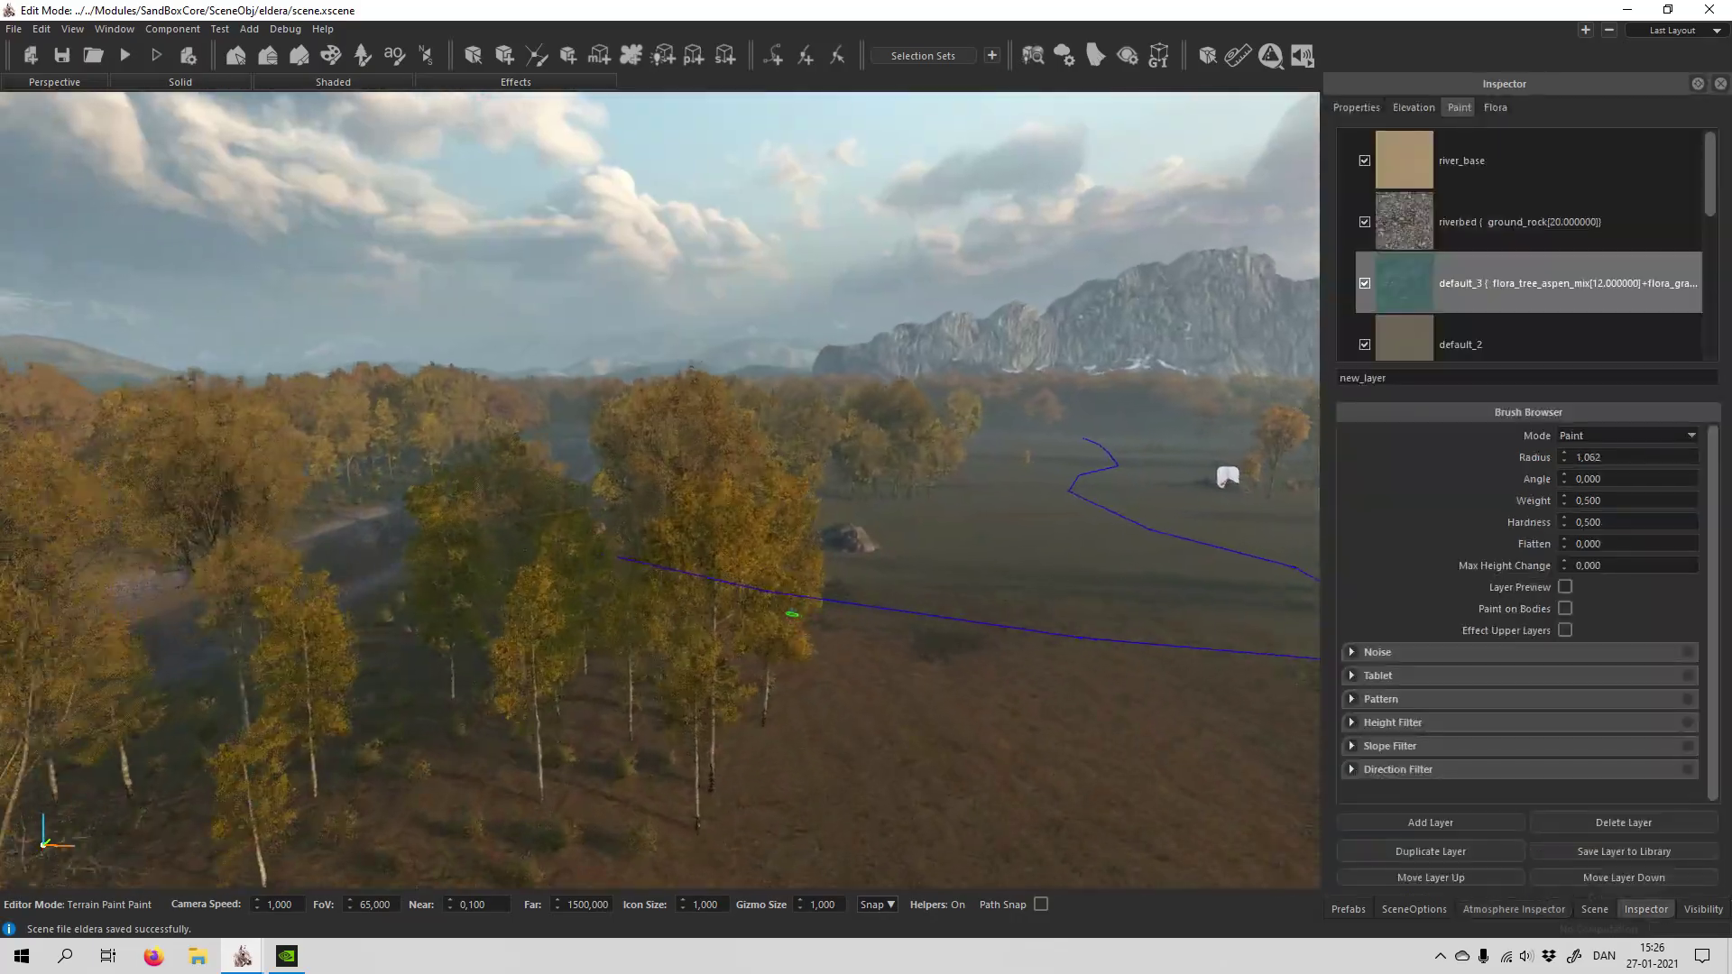
right_click_drag(792, 614, 631, 711)
right_click_drag(782, 711, 776, 680)
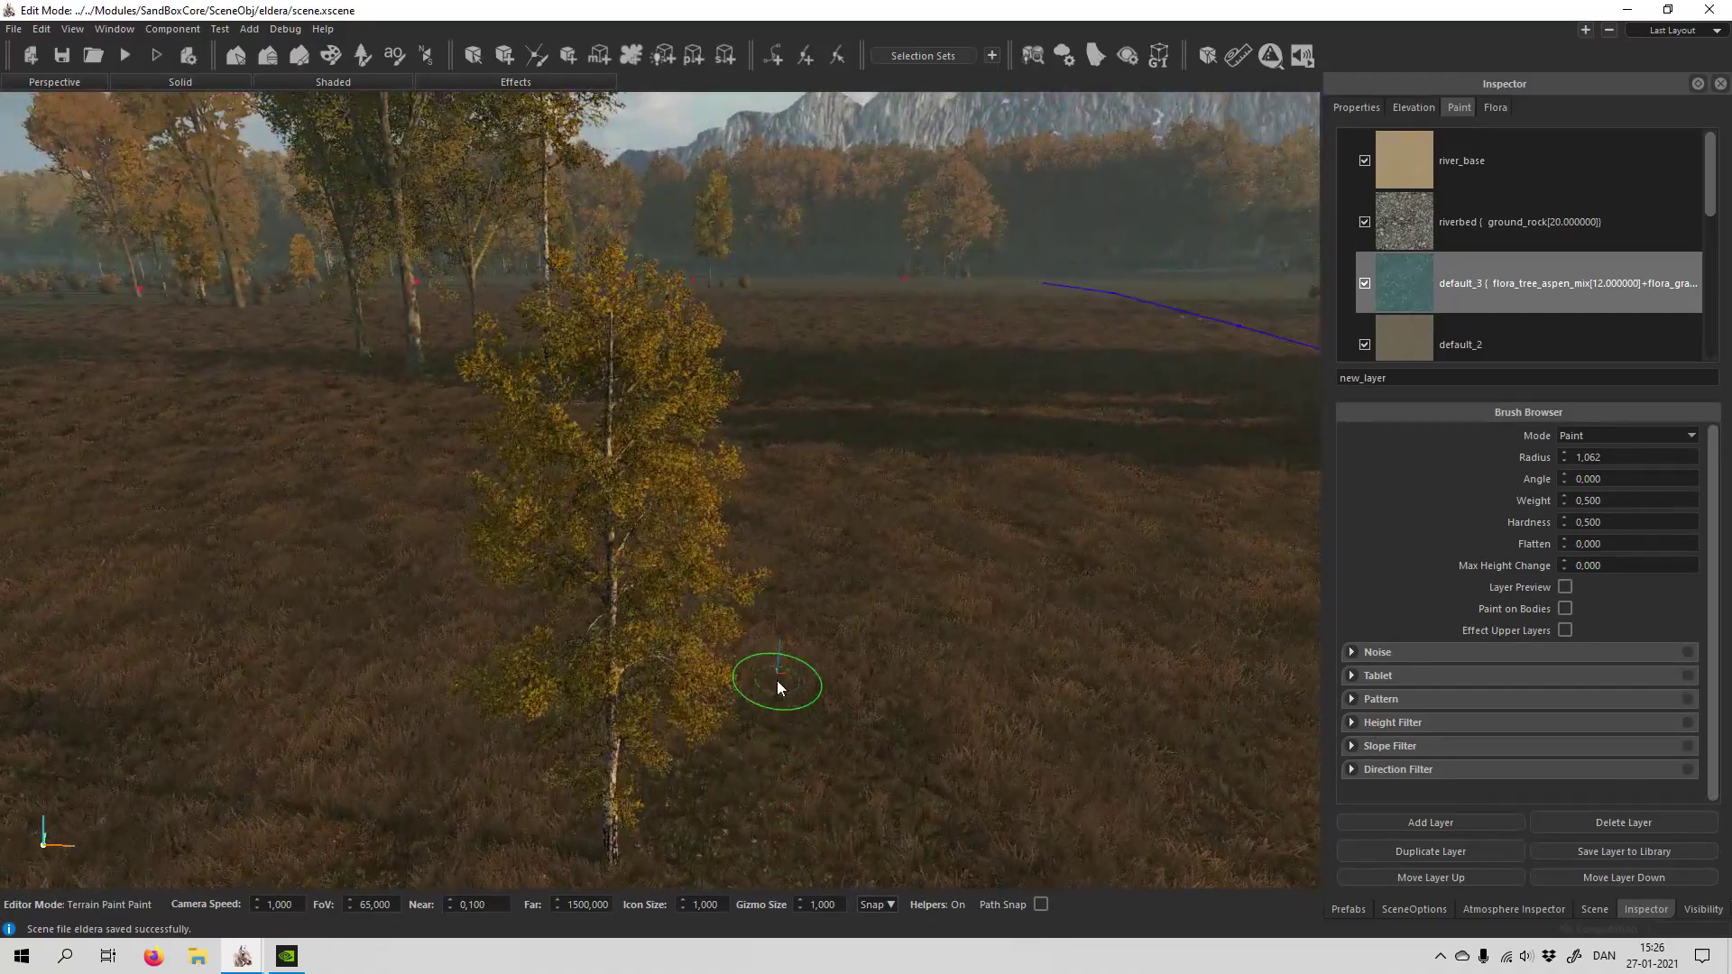
Step: Tint the fall flora_tree_beech_mix of the default_3 layer reddish with an albedo multiplier of 255, 225, 225
double_click(1573, 281)
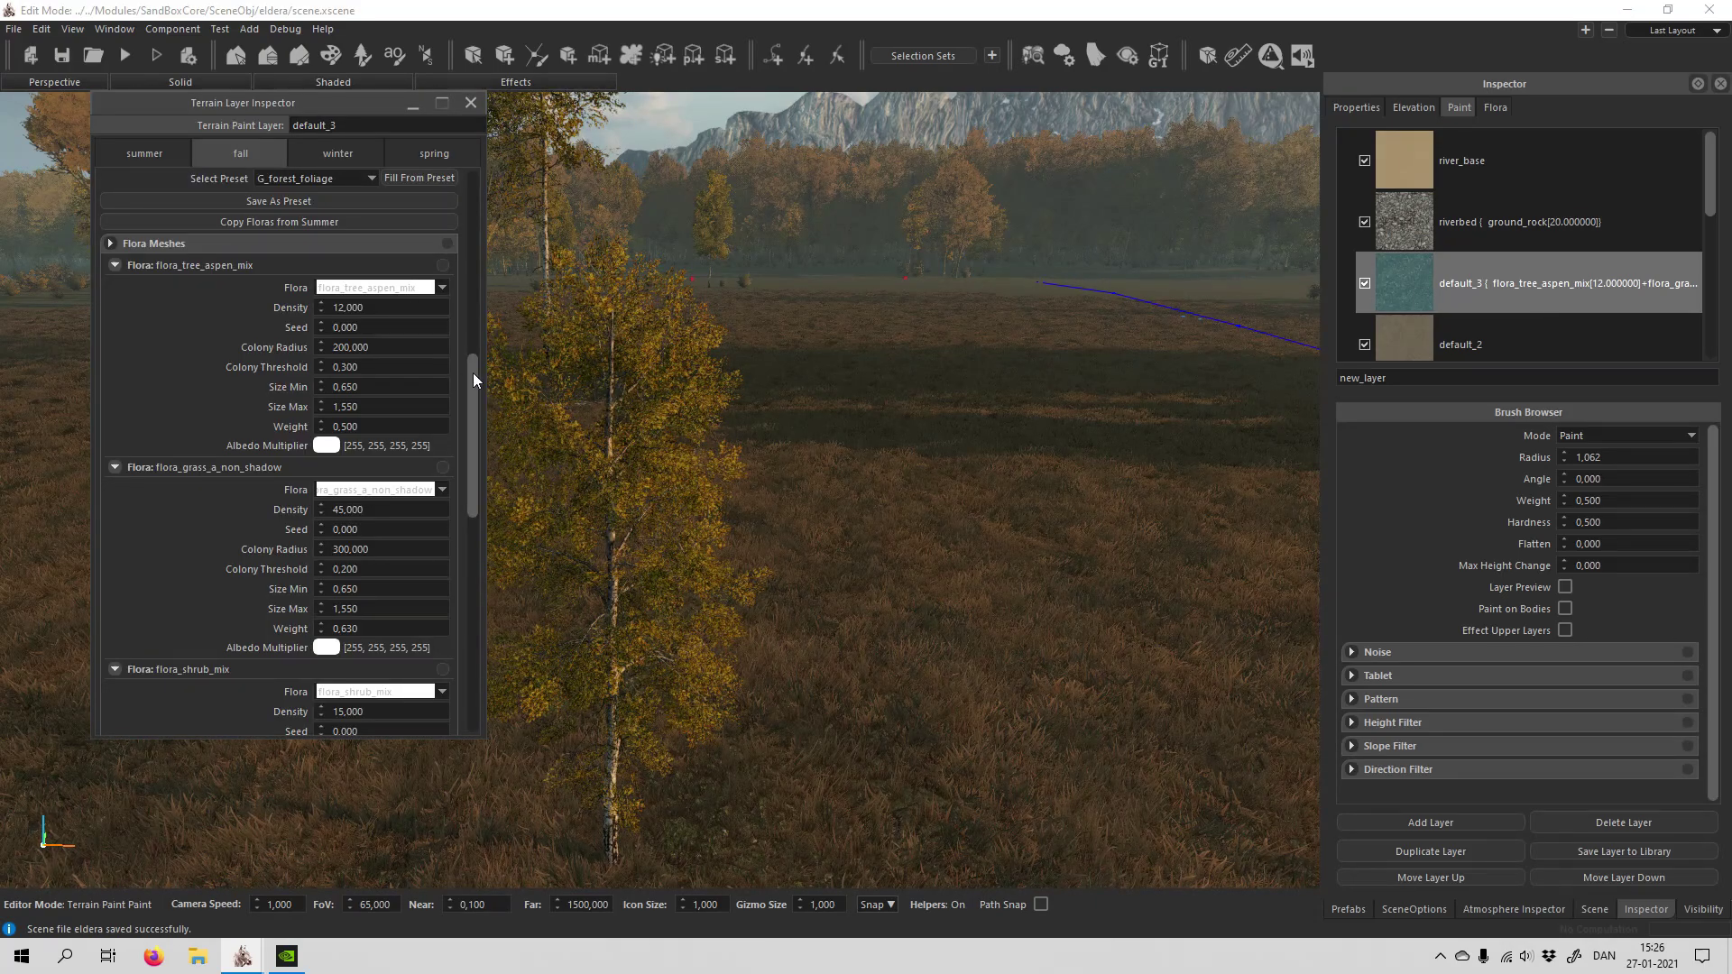
mouse_move(474, 374)
left_mouse_down()
mouse_move(467, 433)
mouse_move(470, 351)
left_mouse_up()
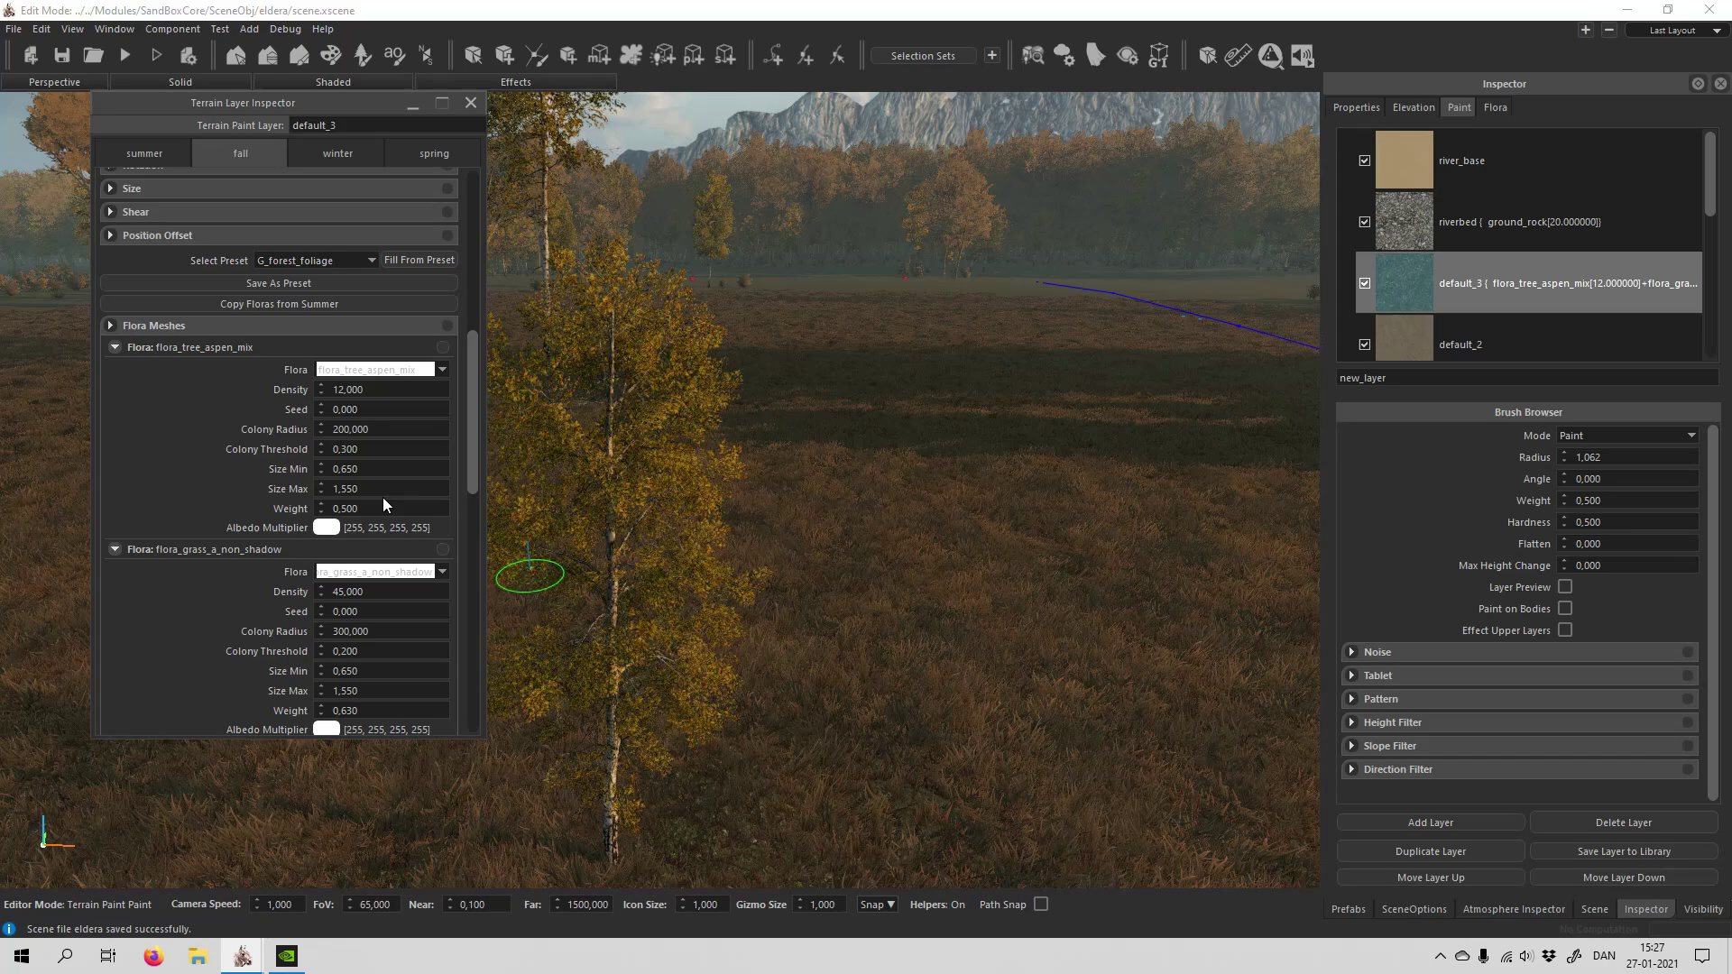
left_click_drag(475, 388, 449, 603)
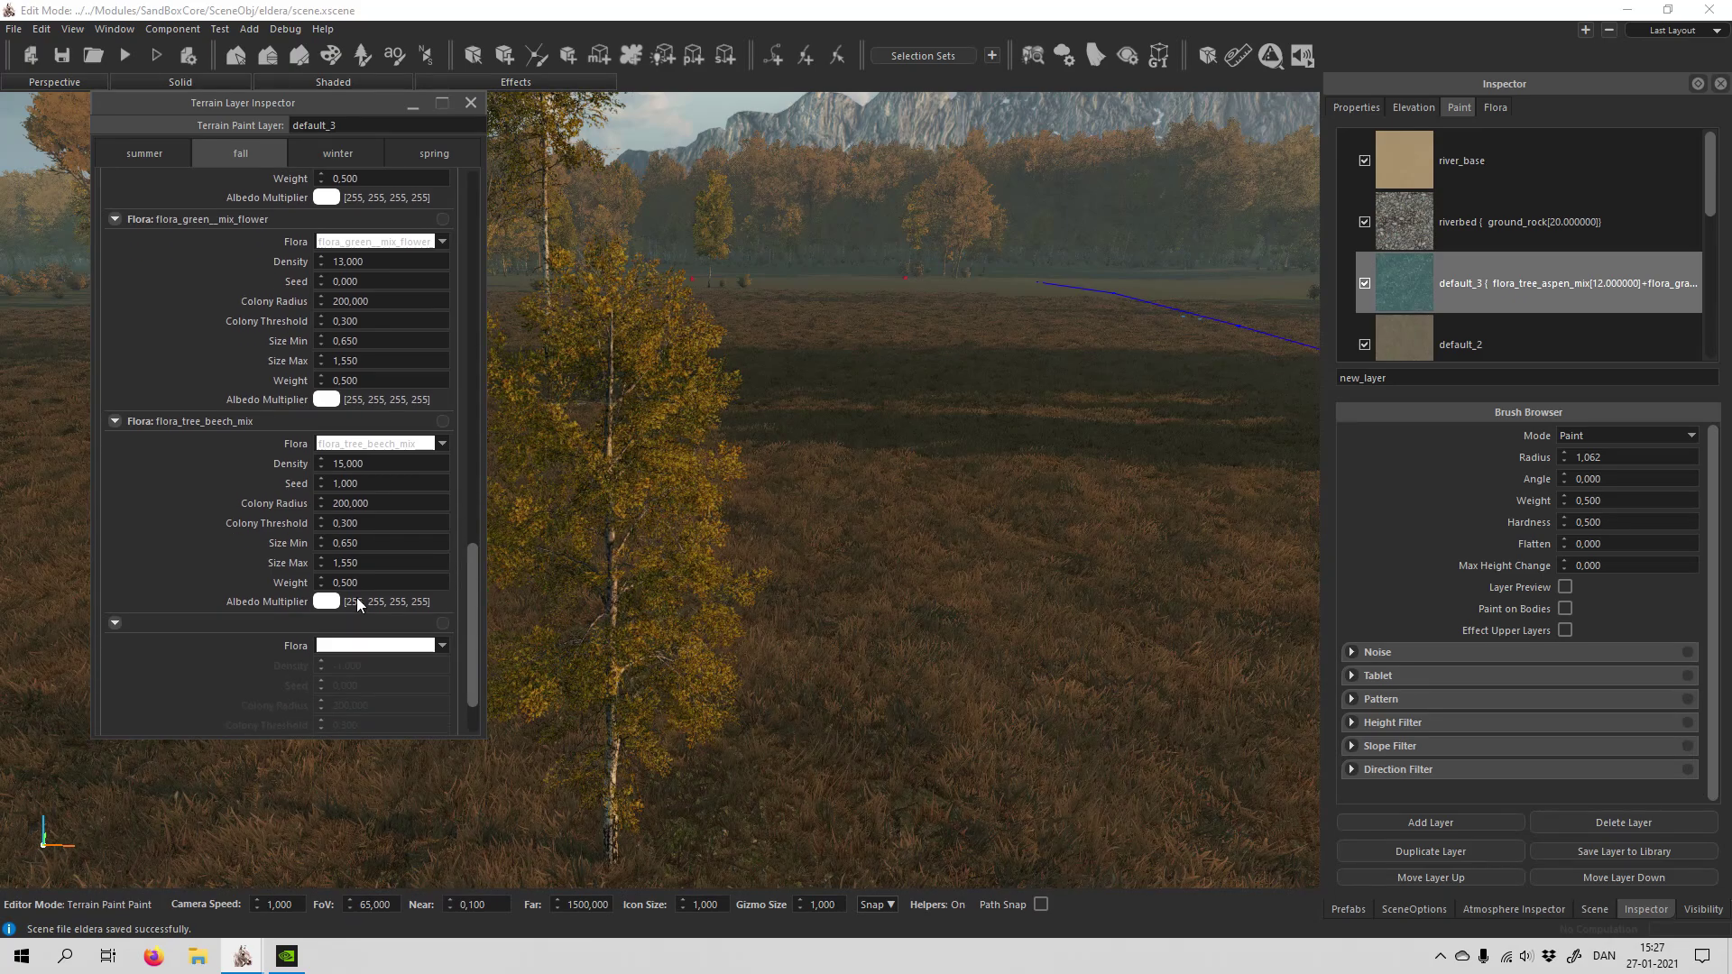
left_click(329, 601)
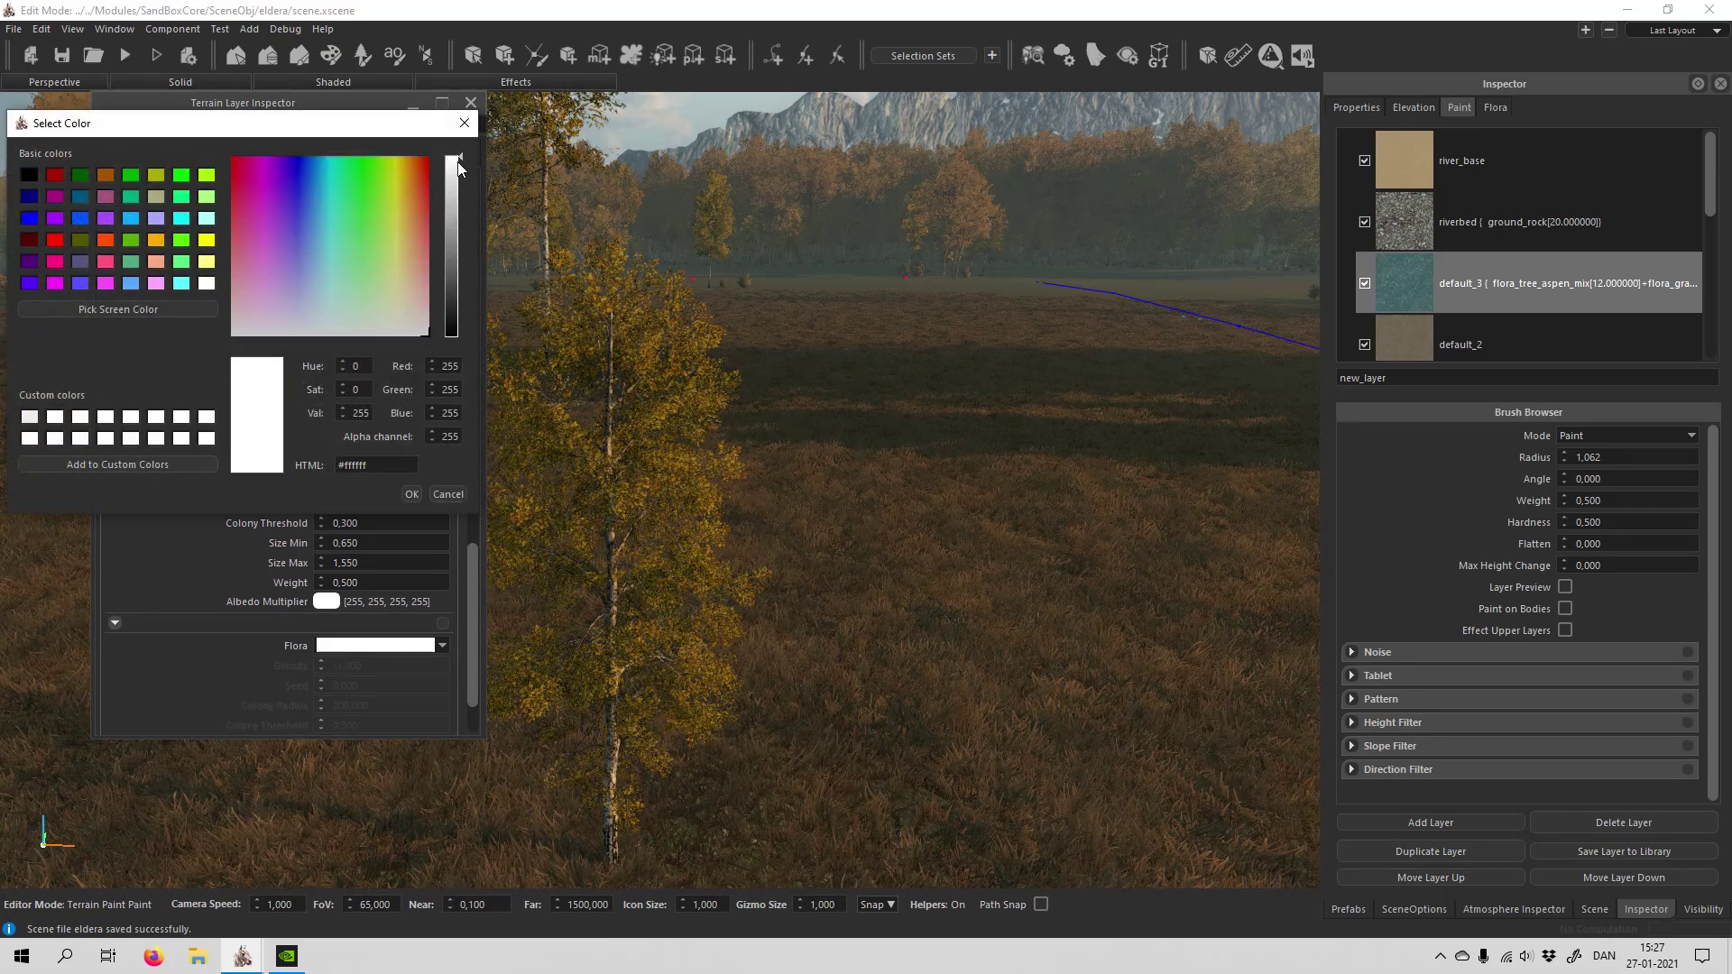
left_click_drag(456, 178, 456, 220)
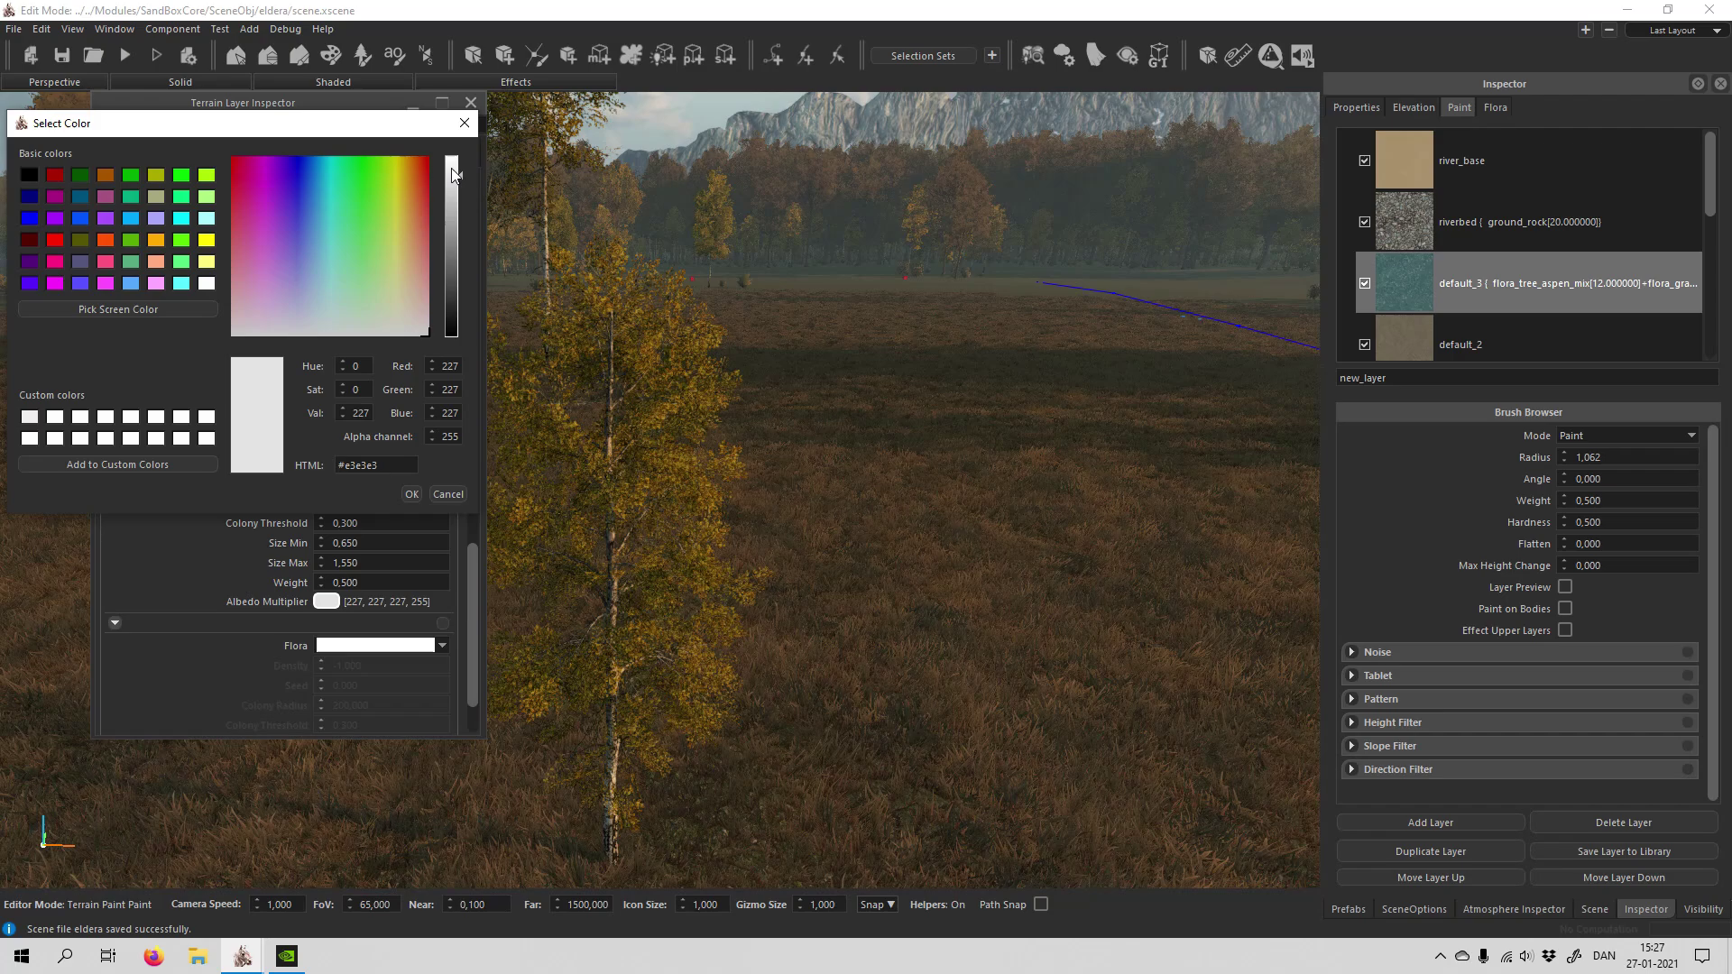
left_click_drag(454, 175, 457, 125)
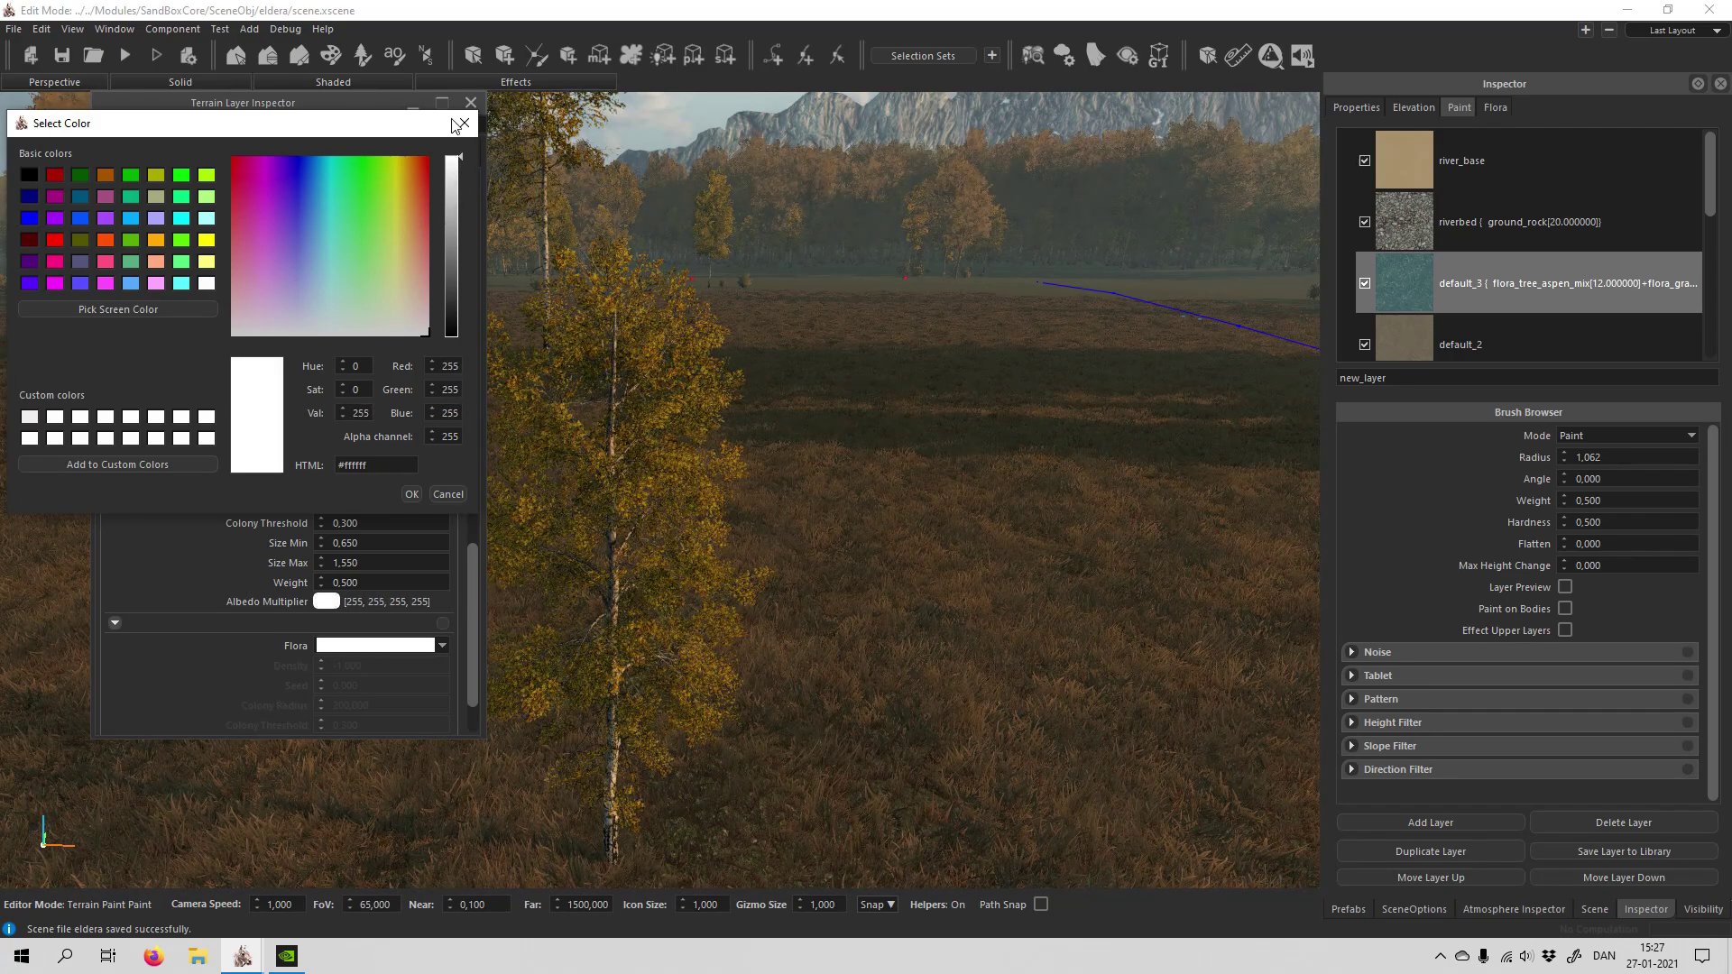
left_click_drag(424, 294, 429, 316)
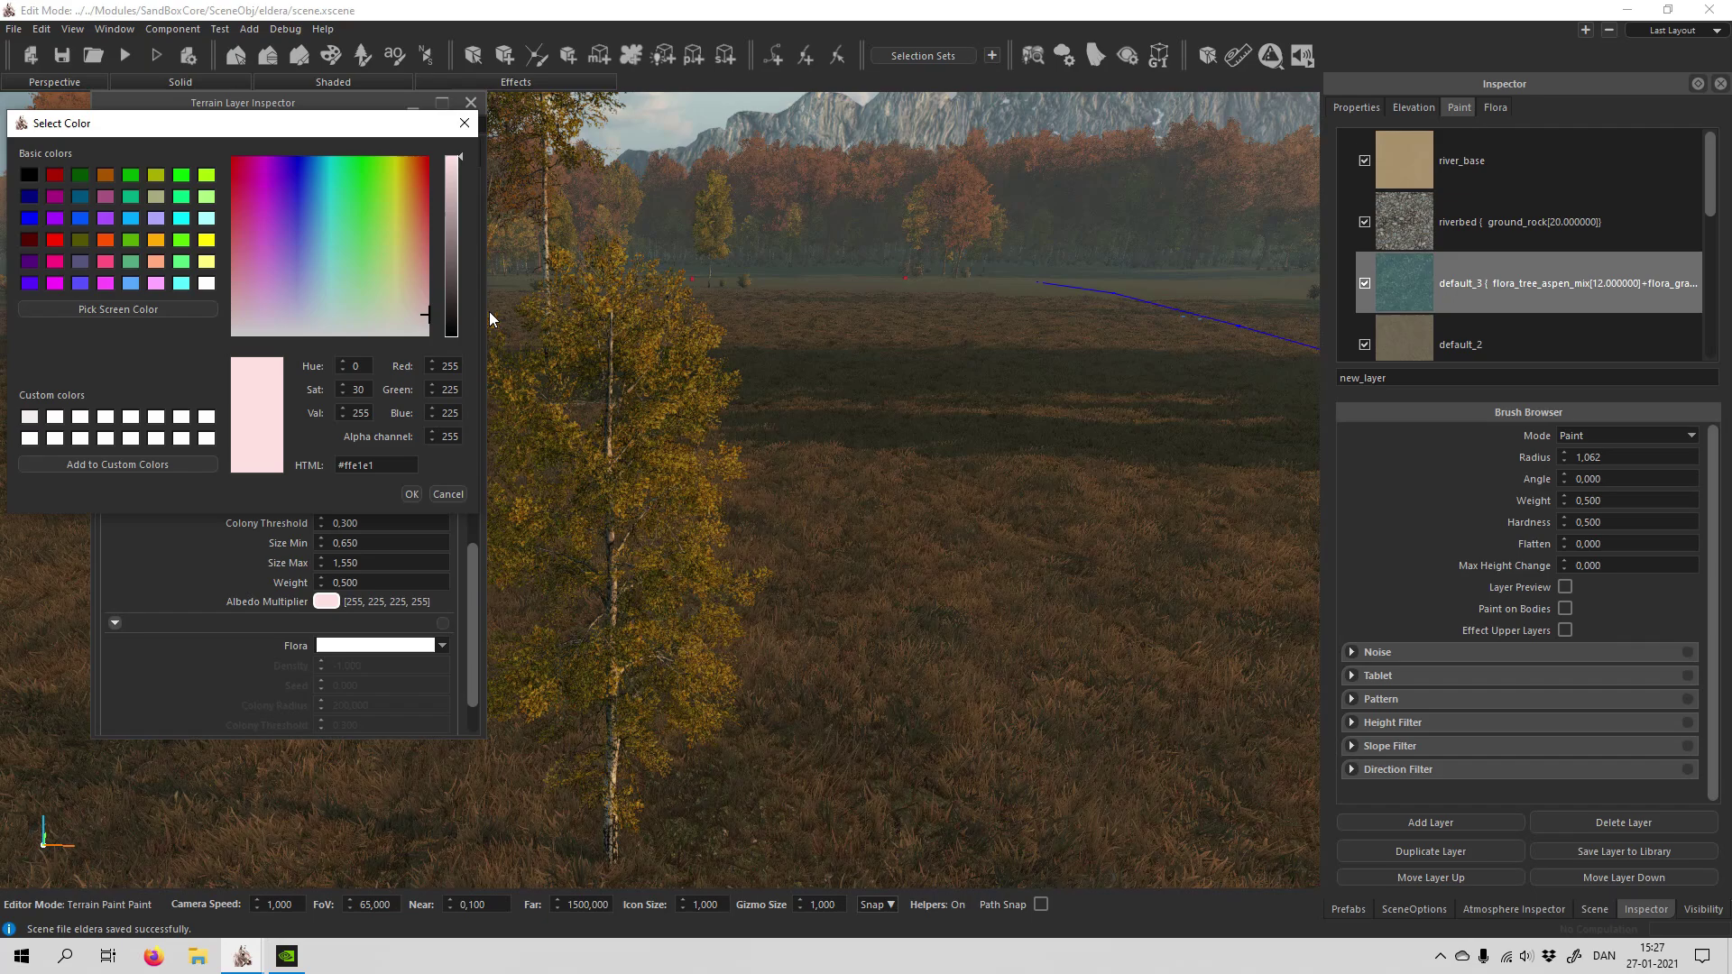
left_click(402, 490)
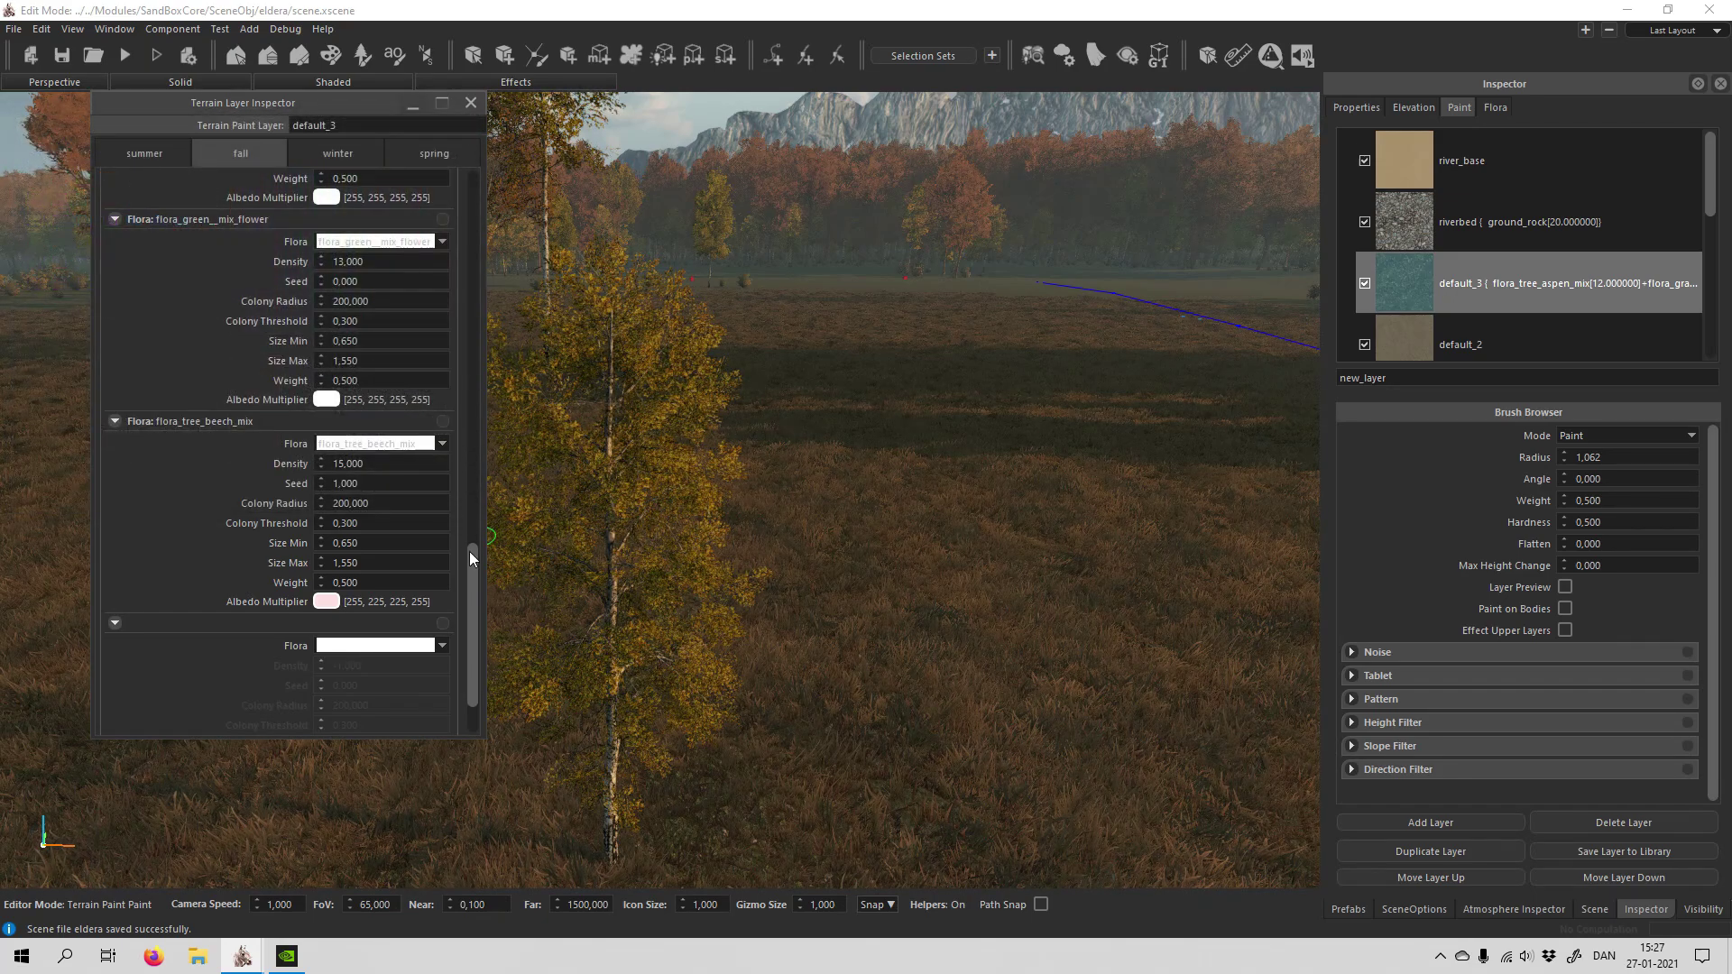
Step: Tint the fall flora_tree_aspen_mix of the default_3 layer orange with an albedo multiplier of 255, 226, 193
left_click_drag(470, 551, 472, 364)
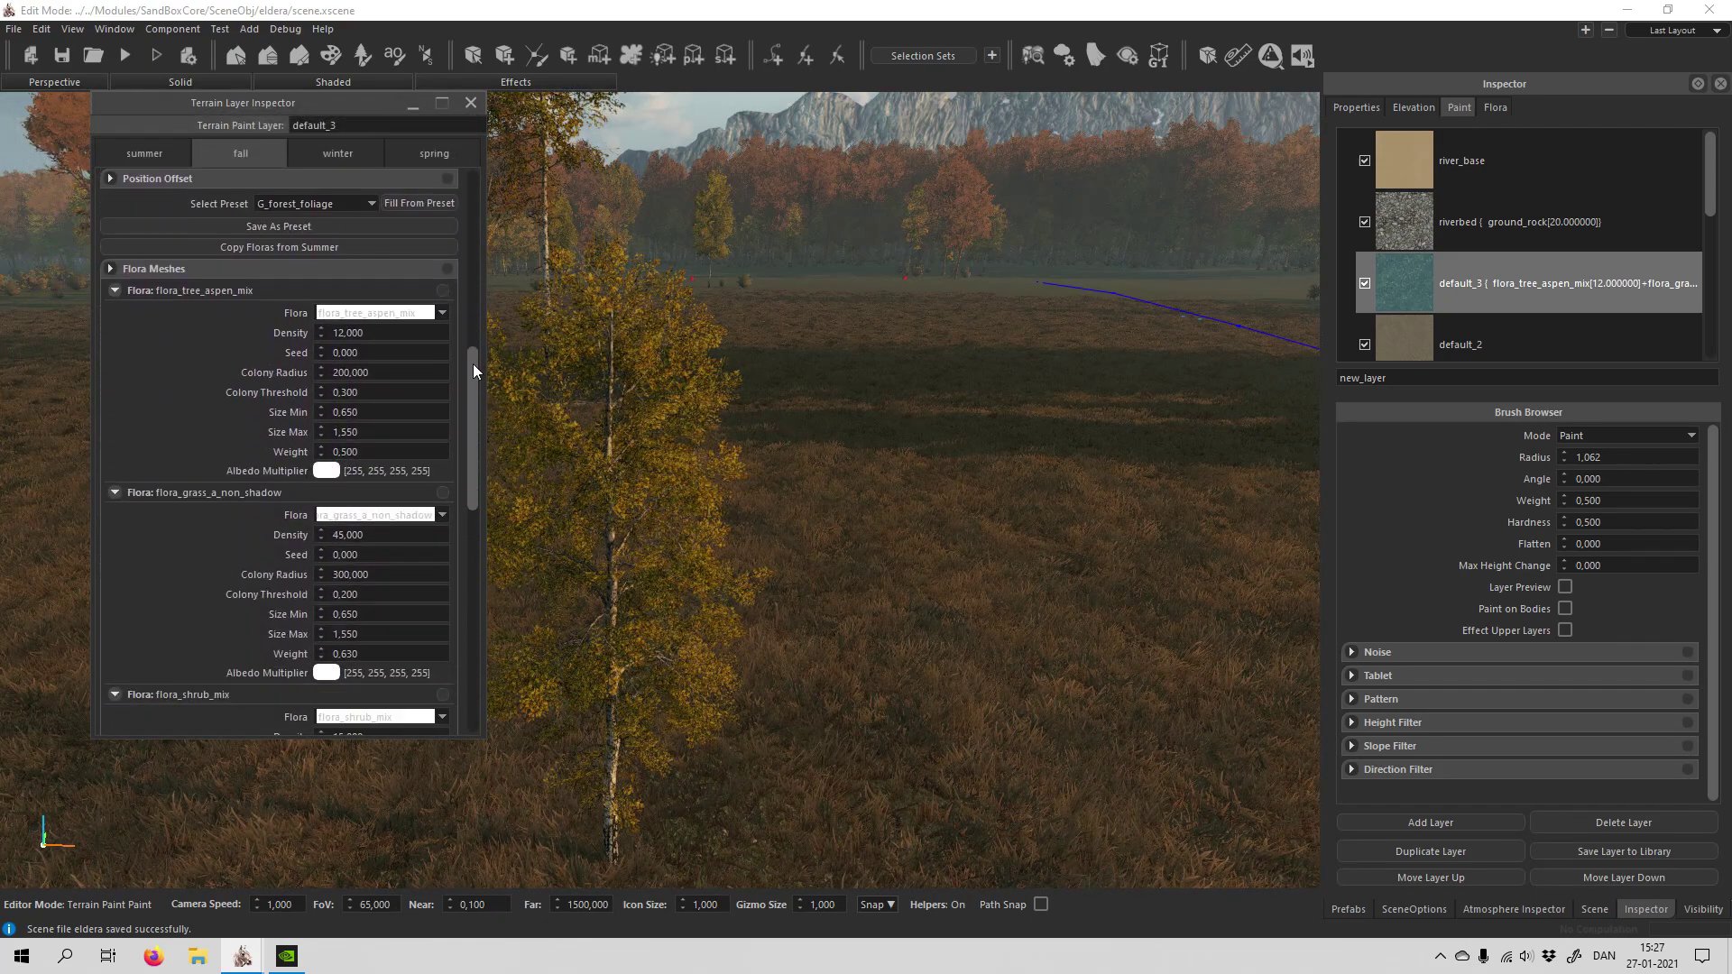
left_click(327, 471)
left_click(397, 311)
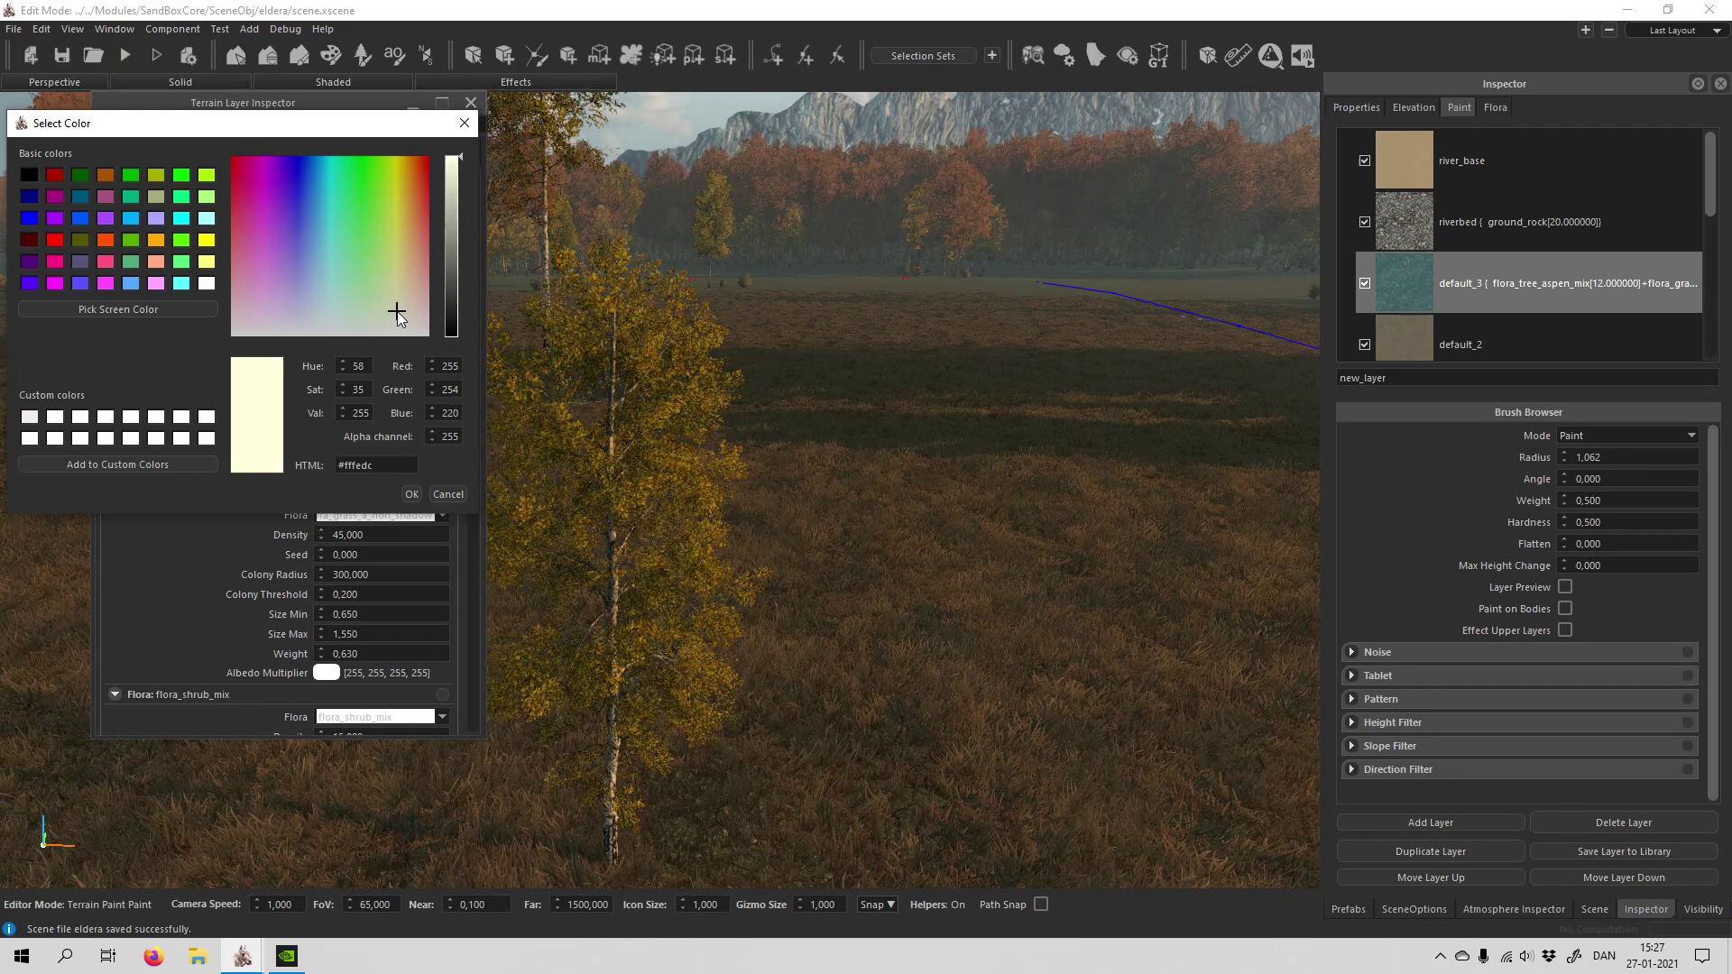
mouse_move(397, 311)
left_mouse_down()
mouse_move(391, 283)
mouse_move(418, 283)
mouse_move(417, 300)
left_mouse_up()
left_click(411, 493)
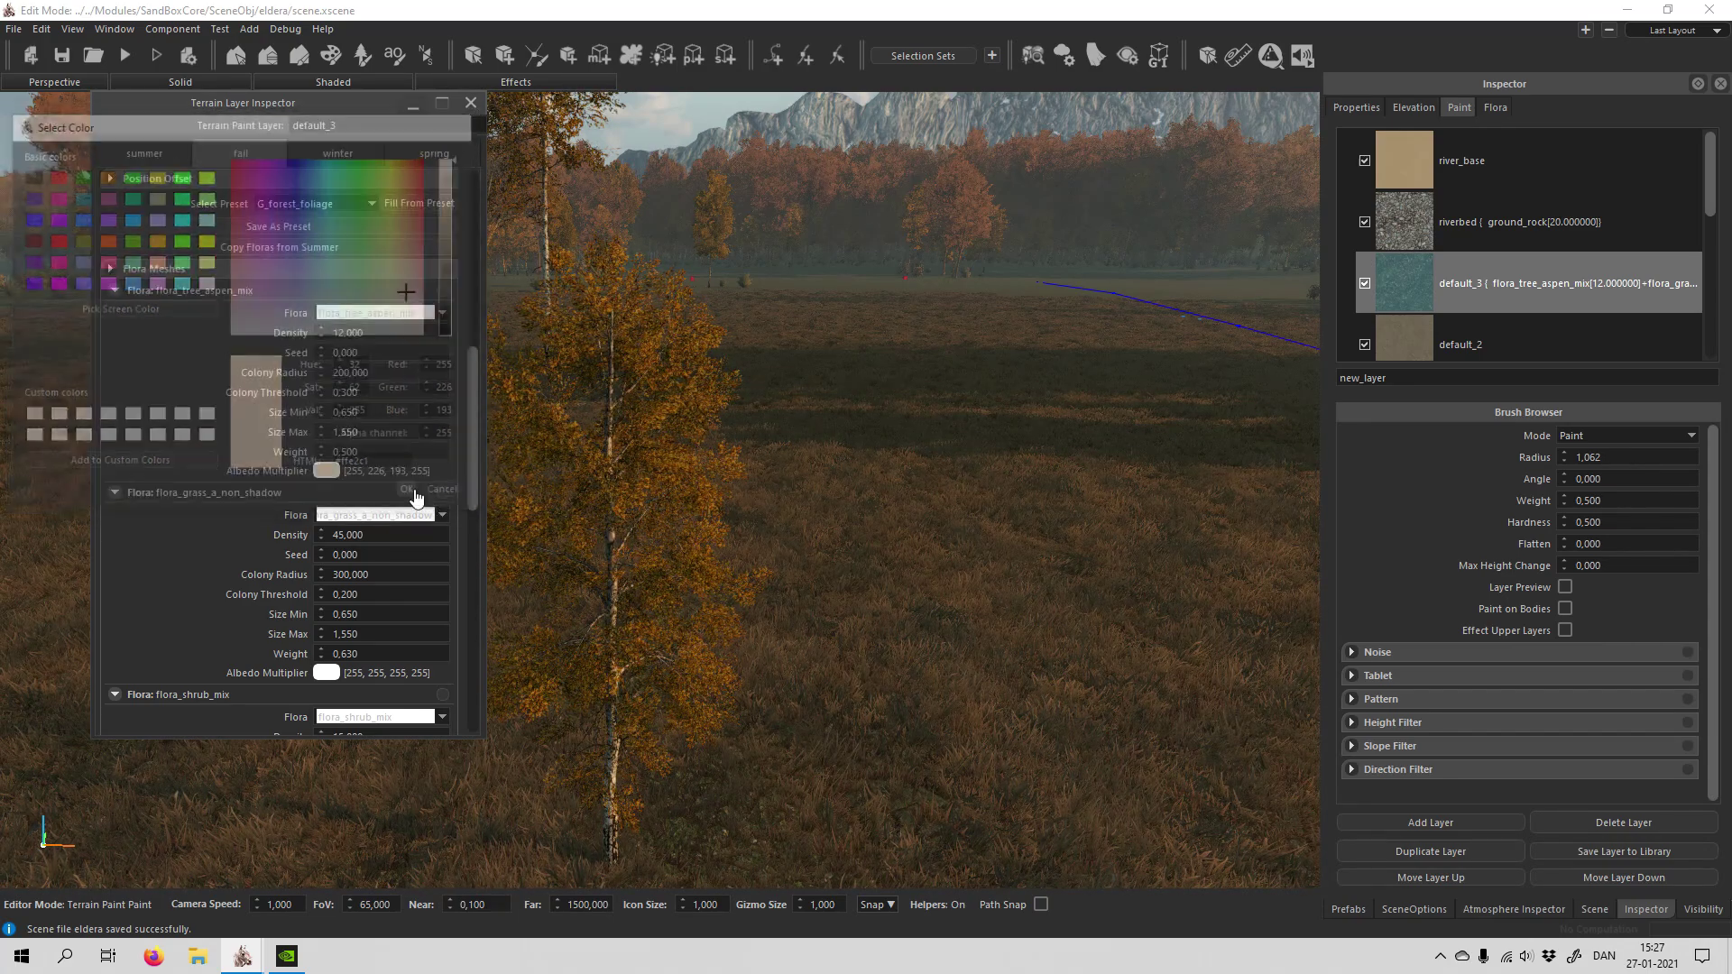
left_click(470, 103)
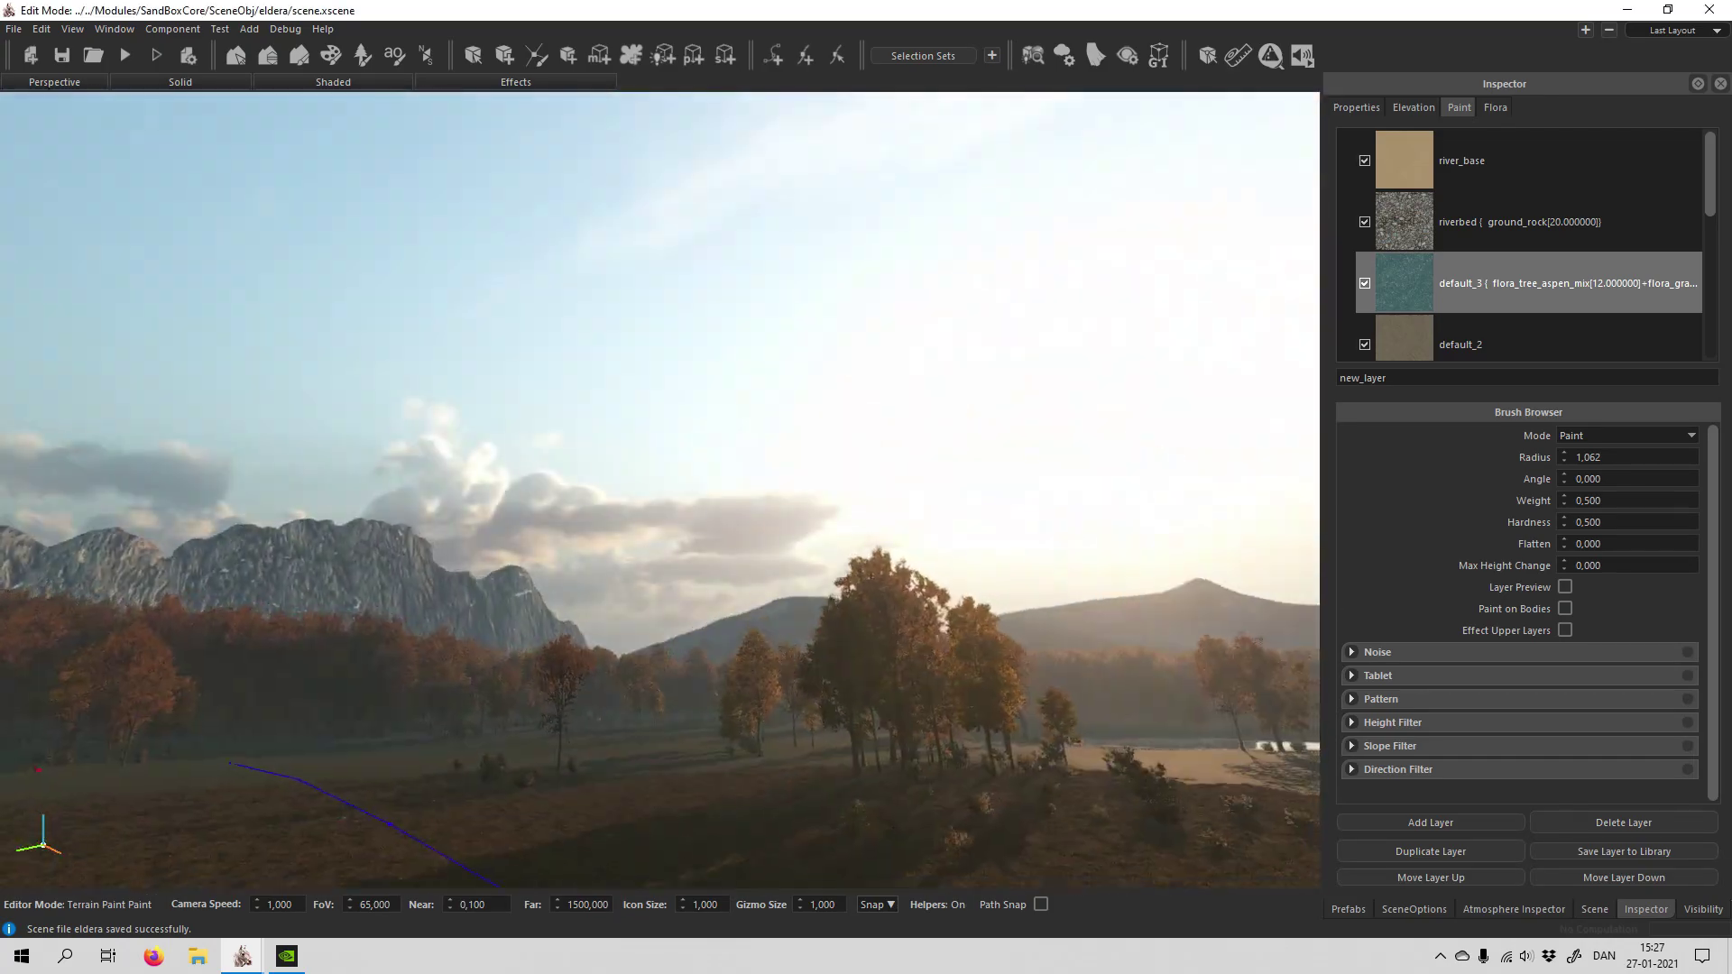
Step: Look over the recoloured fall forest and switch the scene's weather season to winter
key("w")
right_click_drag(659, 489, 54, 532)
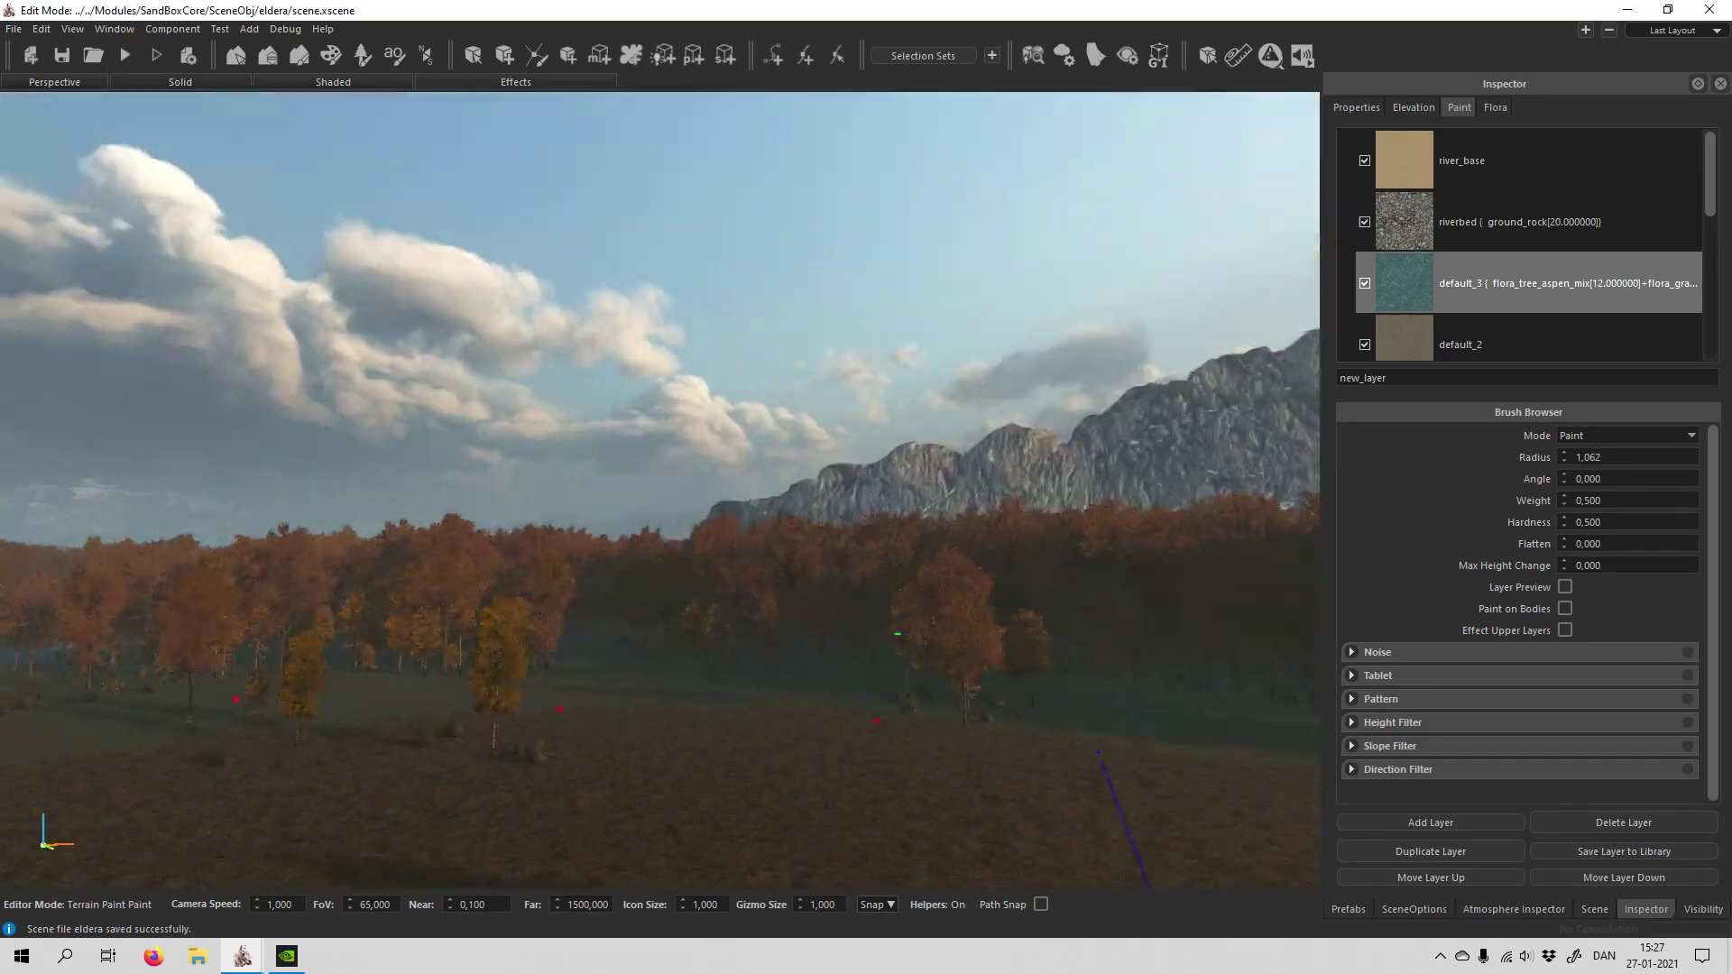
key("w")
right_click_drag(898, 634, 1669, 325)
key("w")
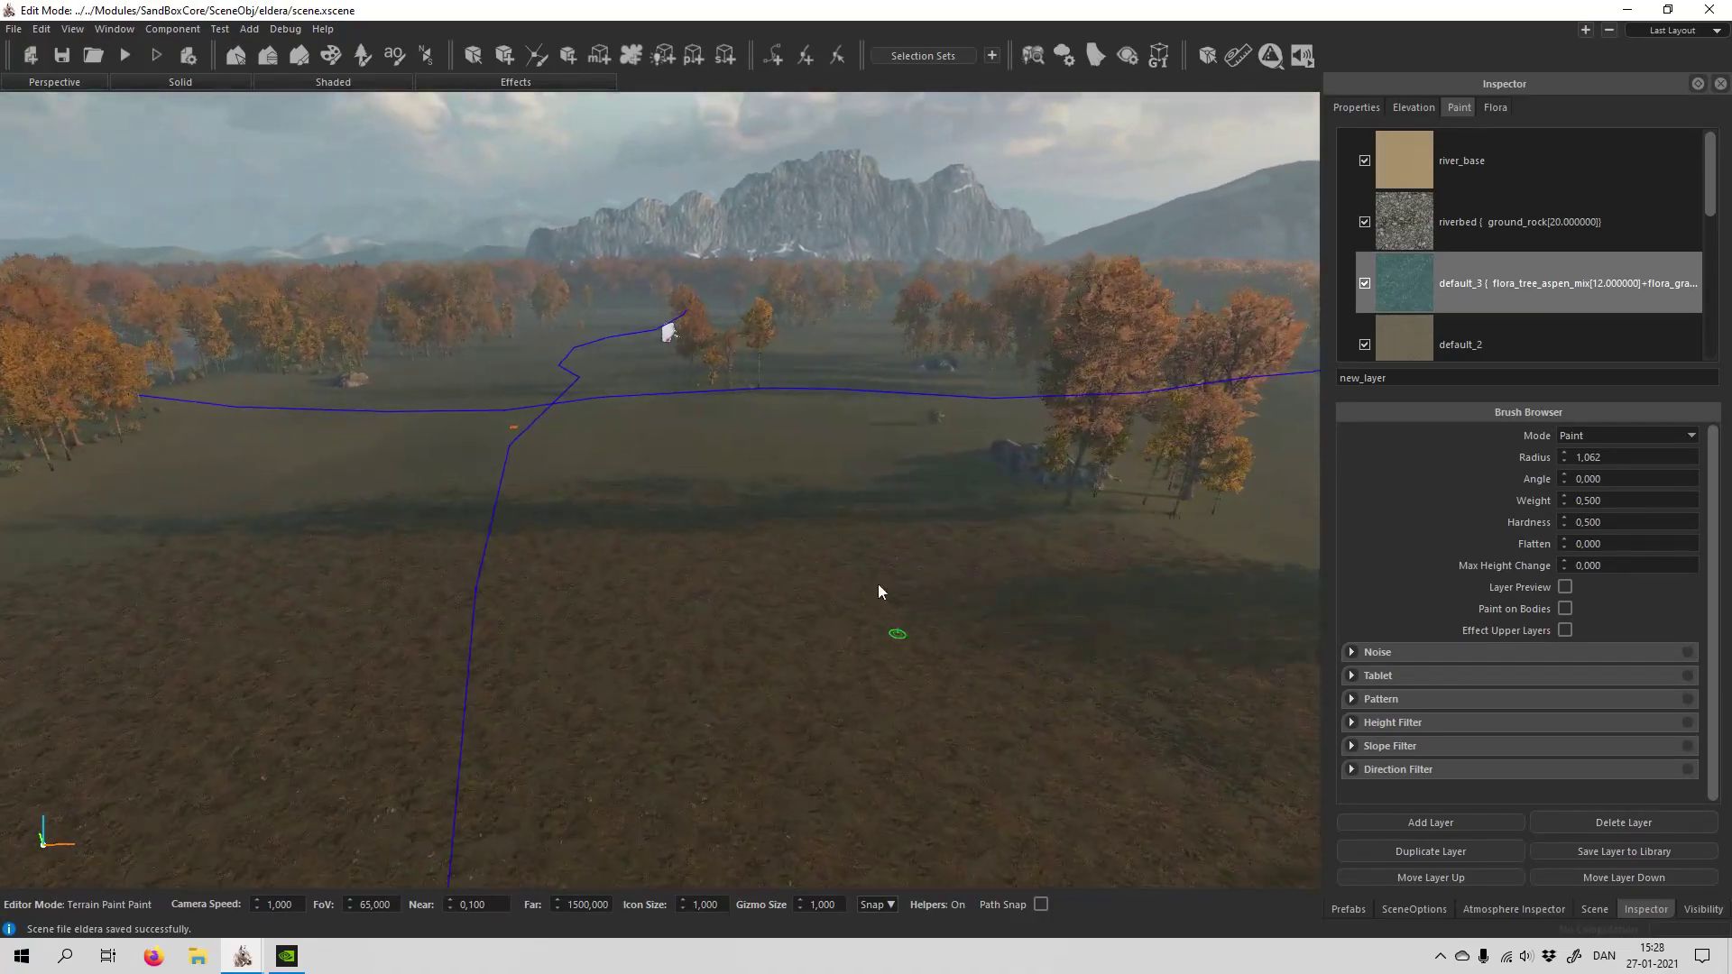
left_click(1066, 56)
left_click(1611, 397)
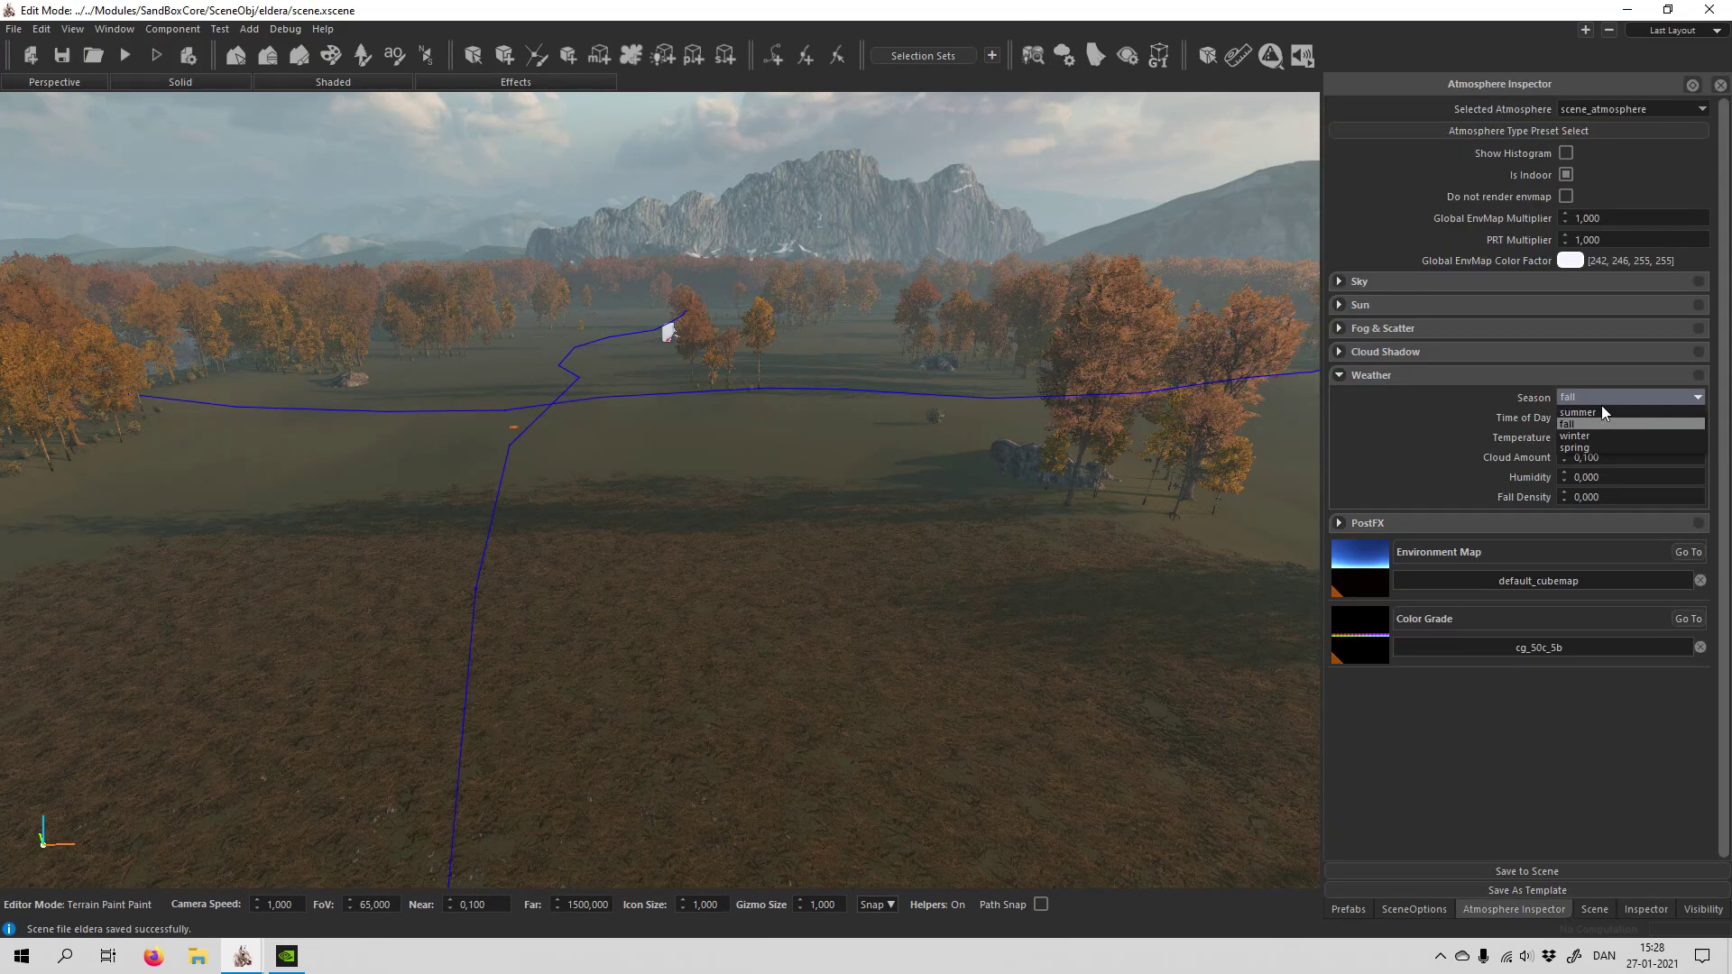
left_click(1590, 436)
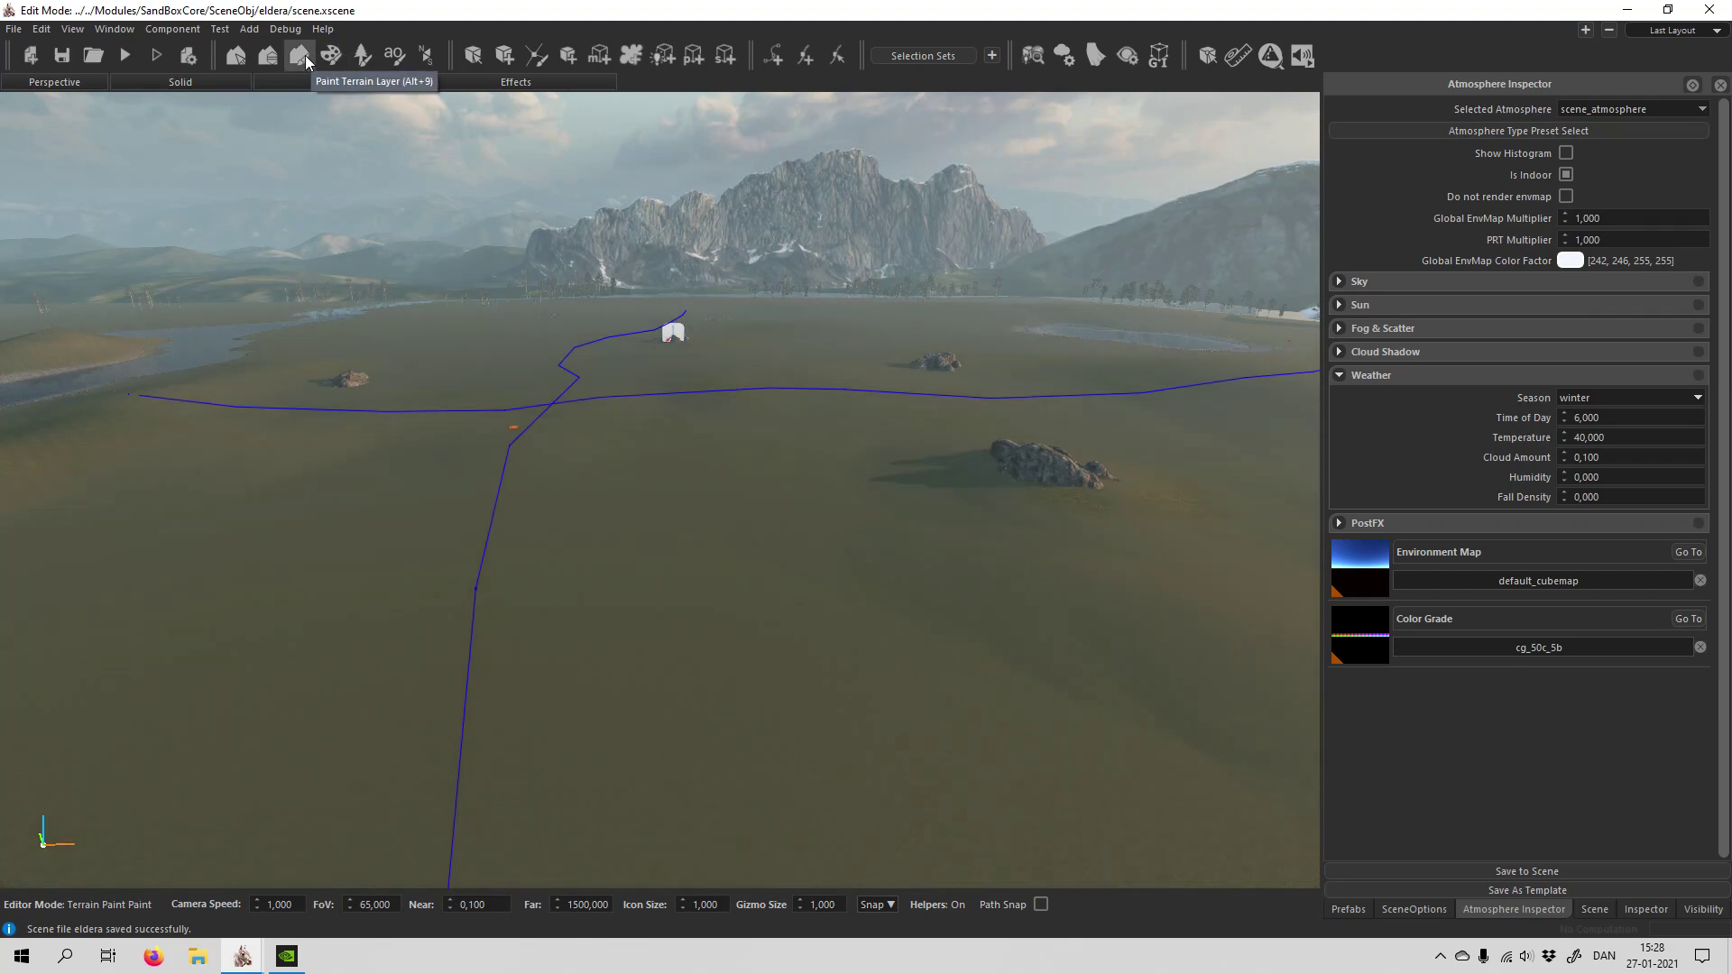
Step: Copy the summer floras into the winter season of the riverbed terrain paint layer, replacing its existing winter floras
left_click(305, 56)
scroll(1556, 264, "down", 1)
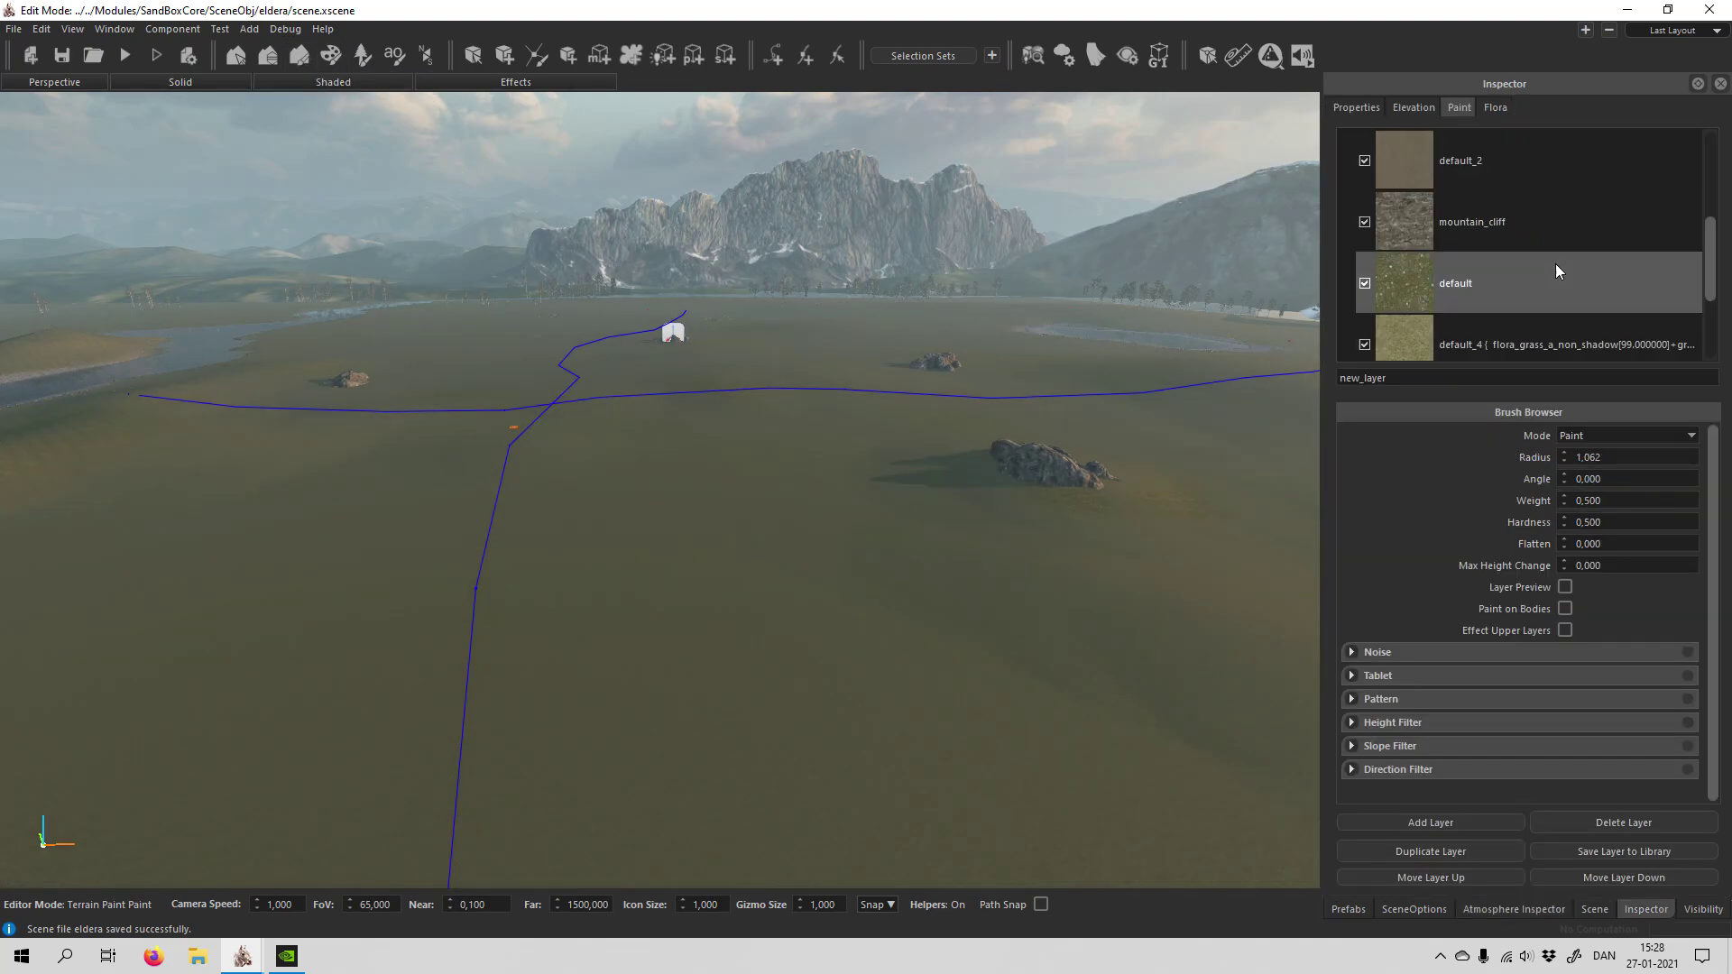
scroll(1541, 251, "up", 1)
double_click(1553, 222)
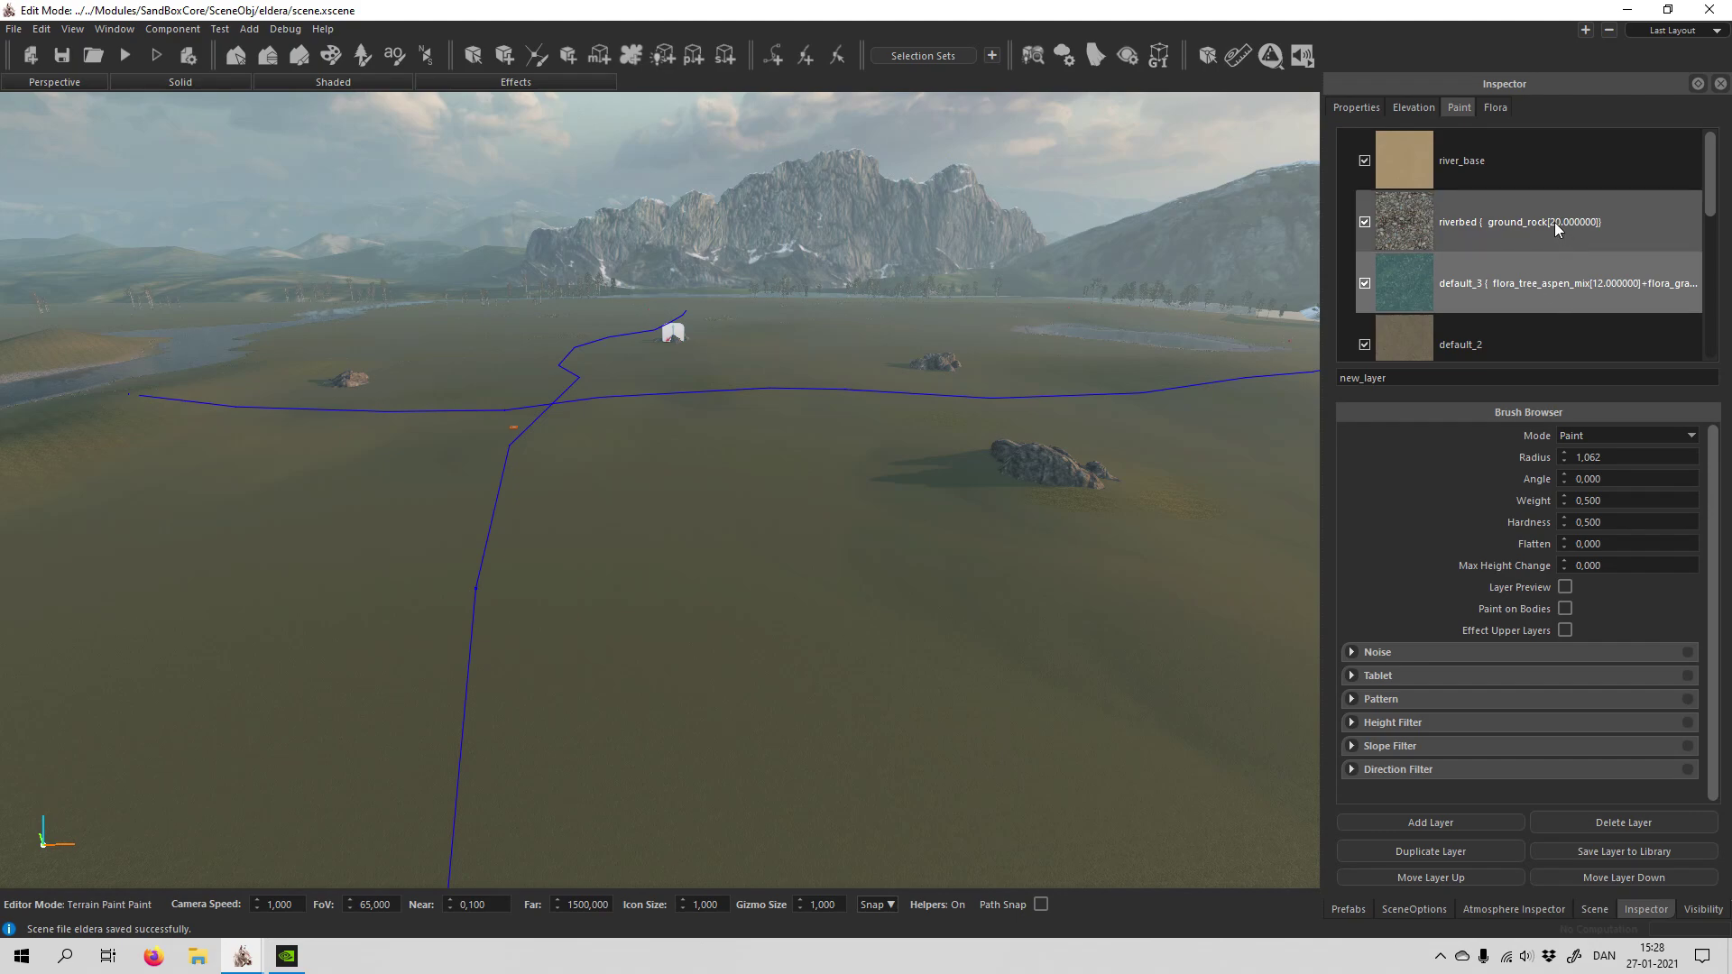
scroll(259, 570, "down", 5)
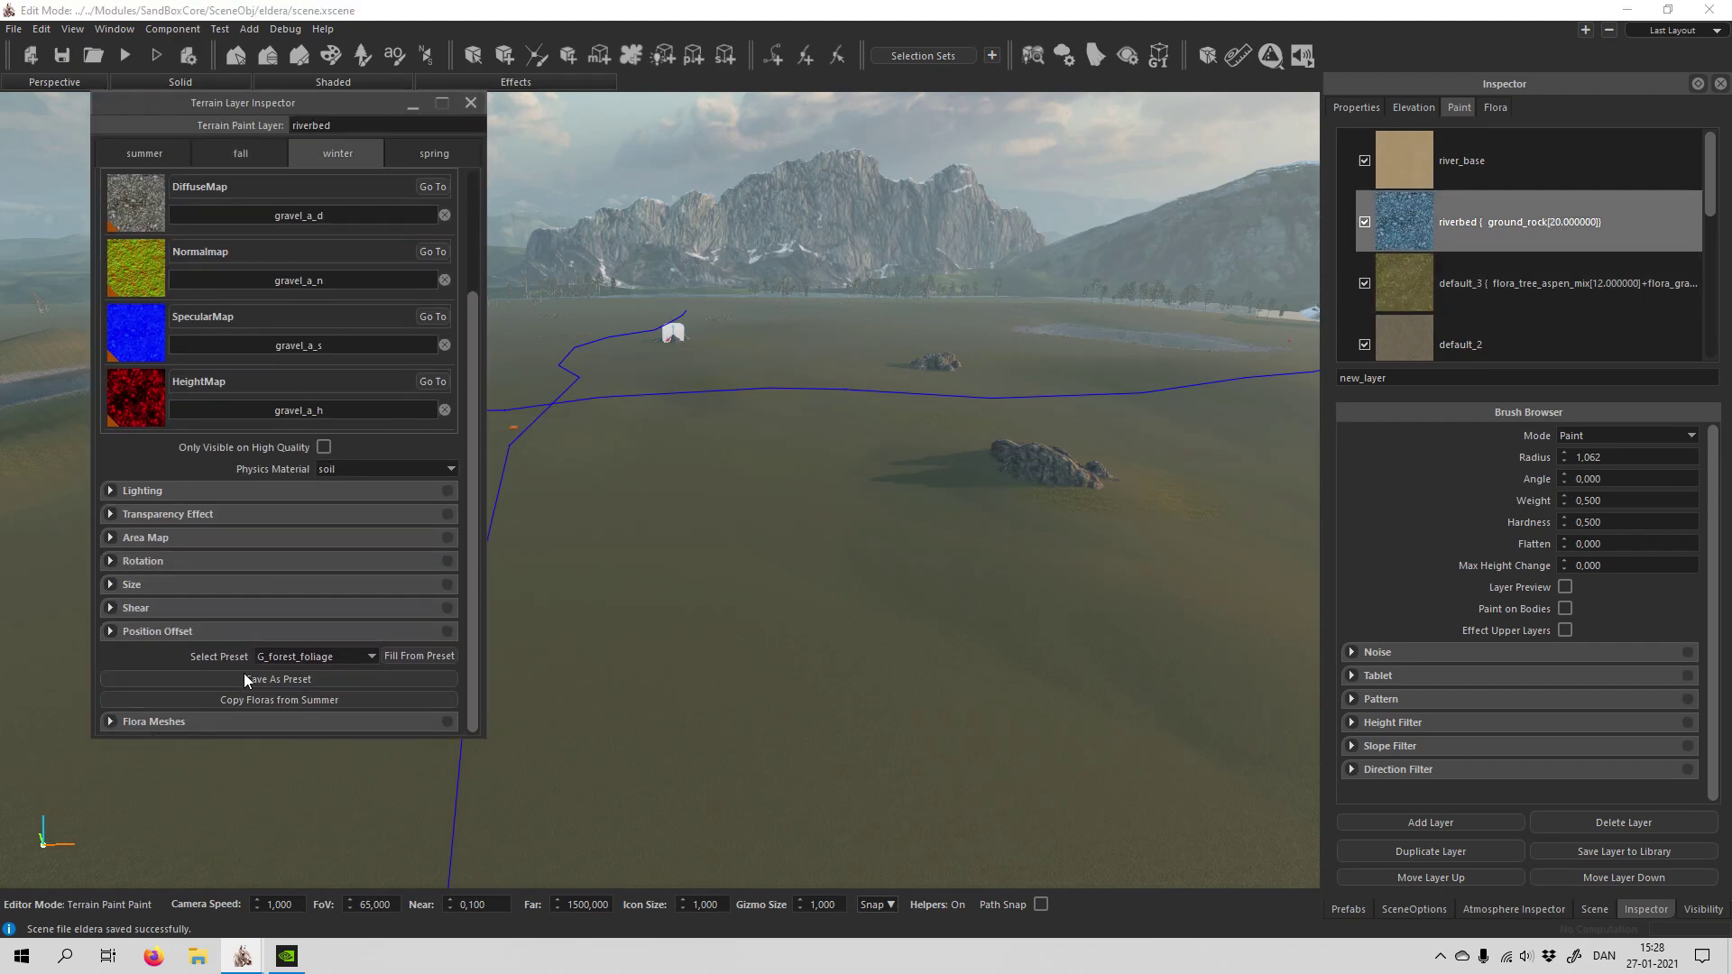
left_click(344, 699)
left_click(849, 487)
Step: Copy the summer floras into the winter season of the default_3 layer, replacing its existing winter floras
left_click(1516, 286)
scroll(317, 623, "down", 3)
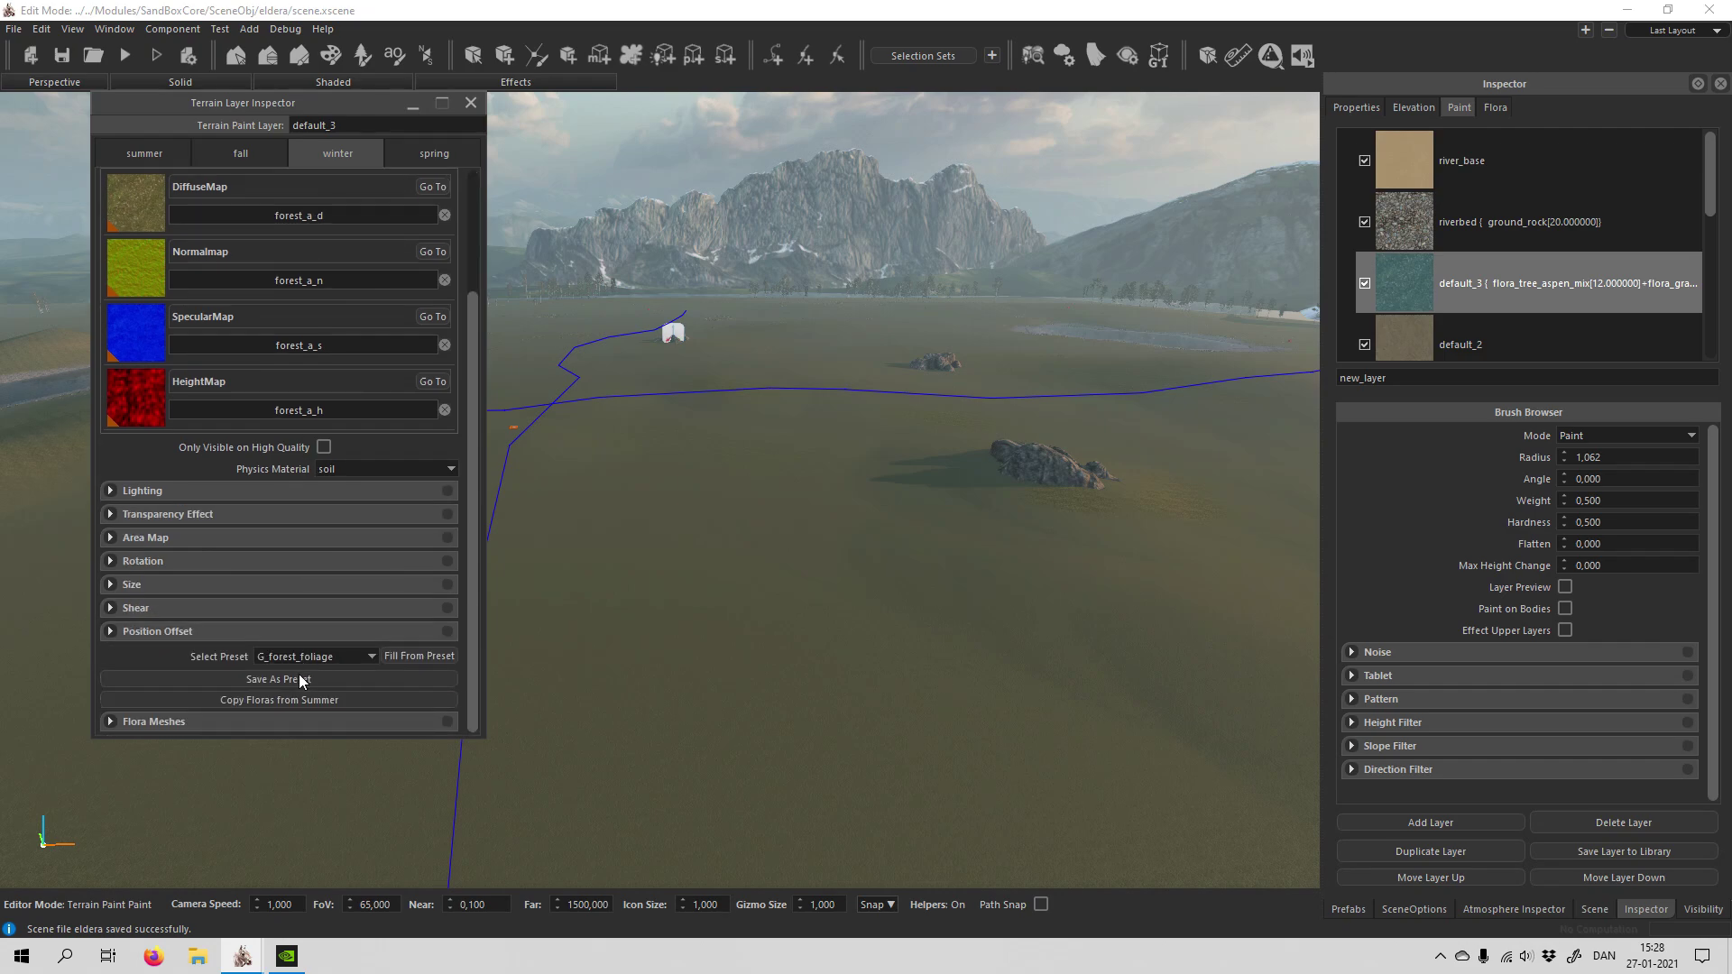
left_click(299, 699)
left_click(852, 488)
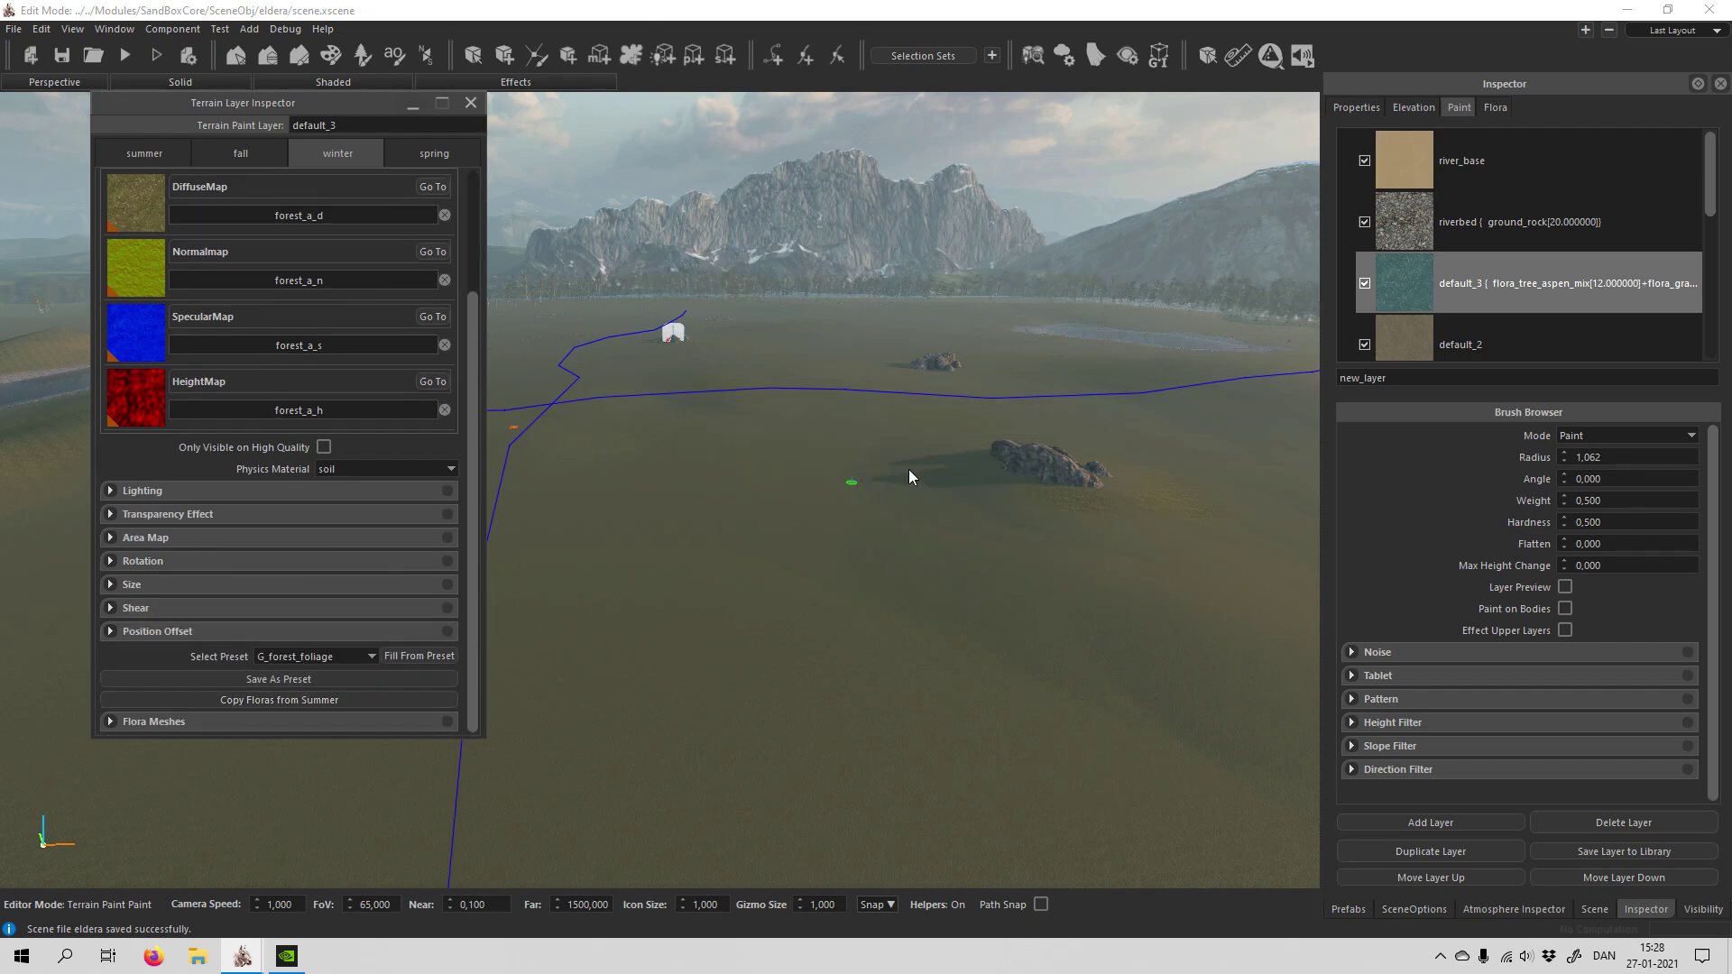
Step: Copy the summer floras into the fall season of the default_4 layer once more, replacing its current fall floras
scroll(1475, 241, "down", 5)
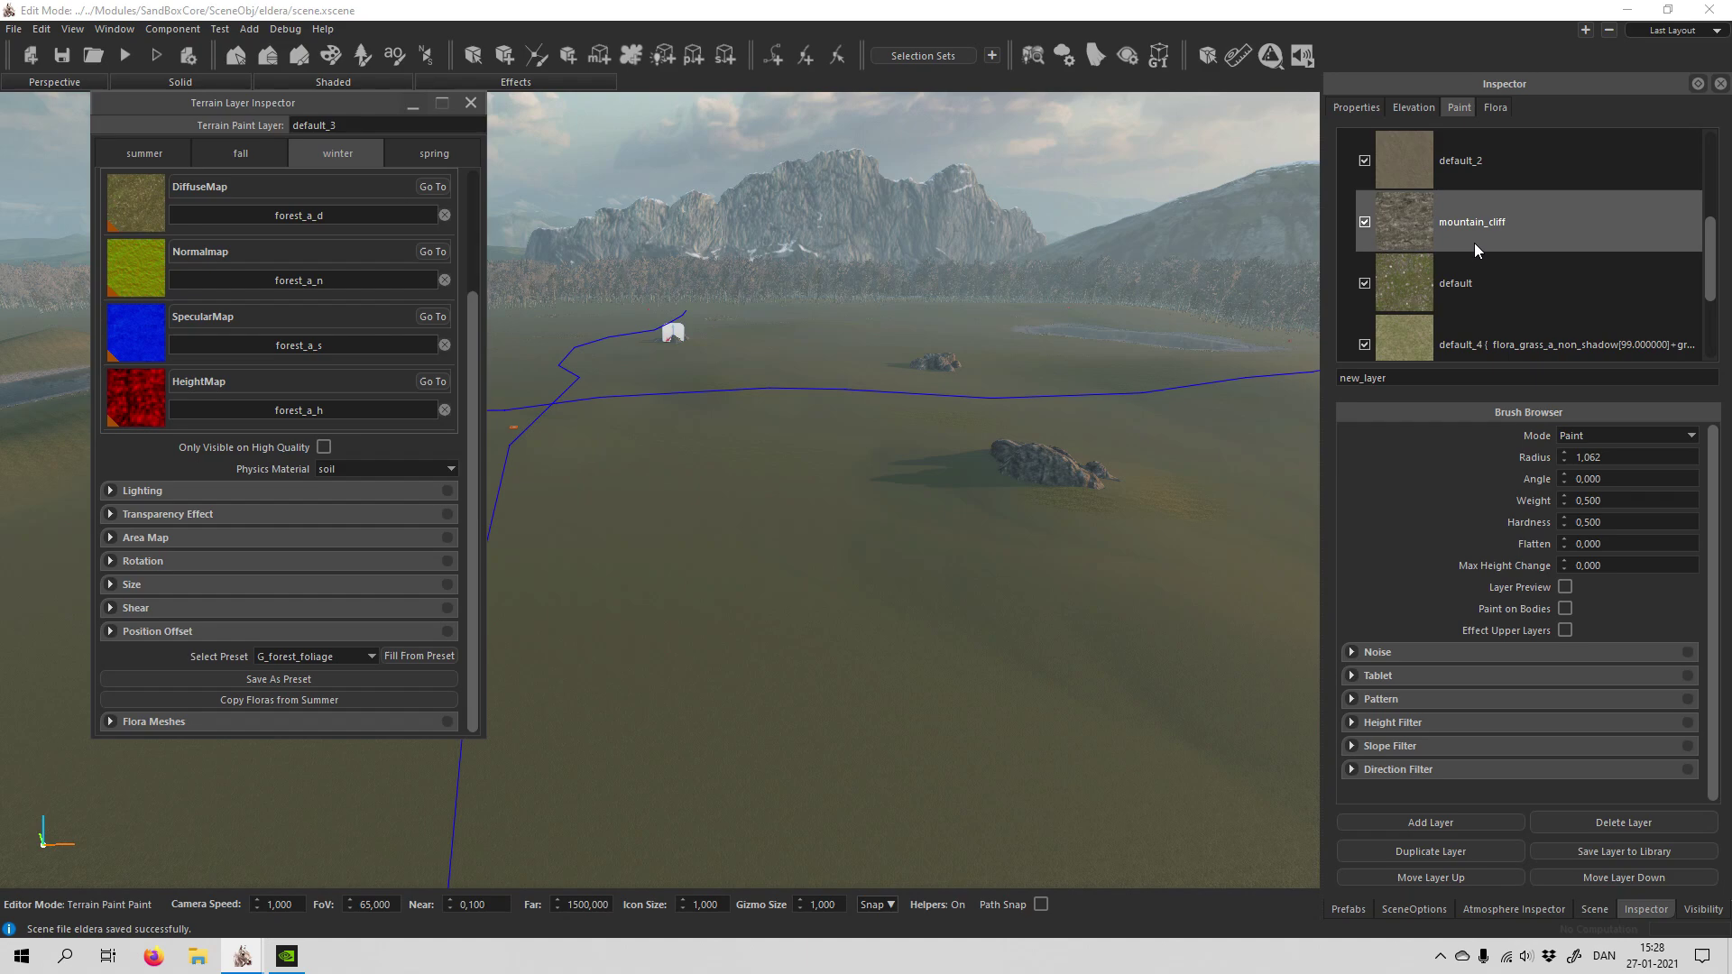
left_click(1463, 231)
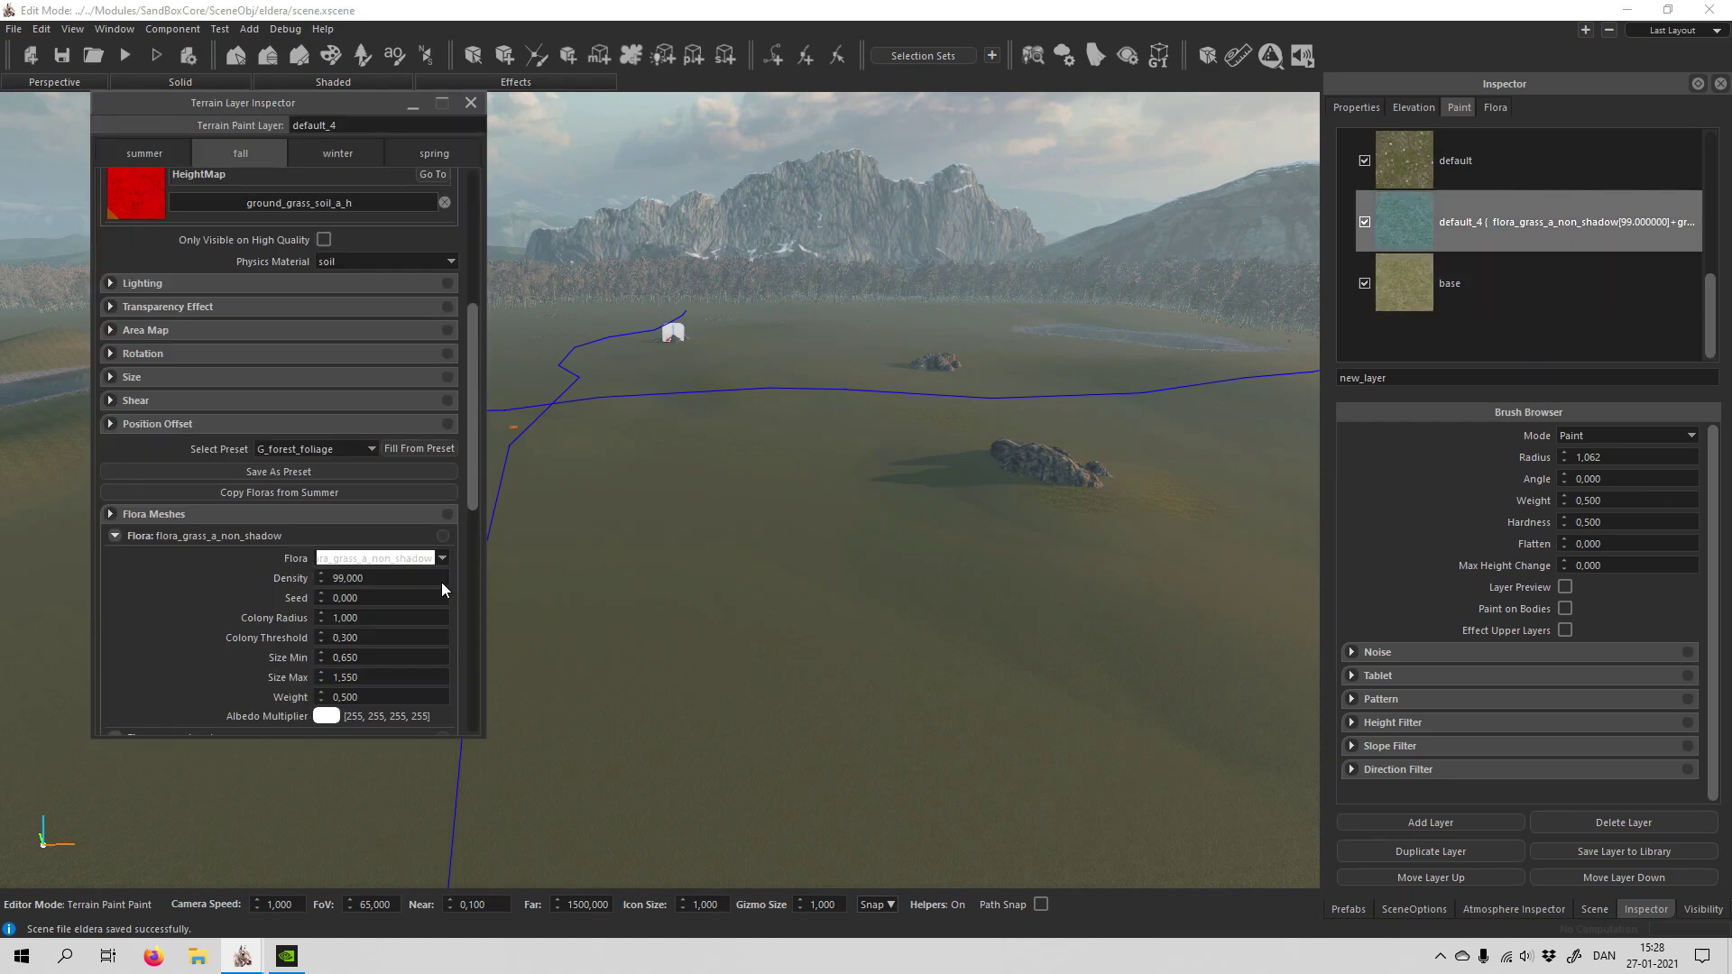
scroll(441, 582, "down", 5)
scroll(360, 541, "up", 2)
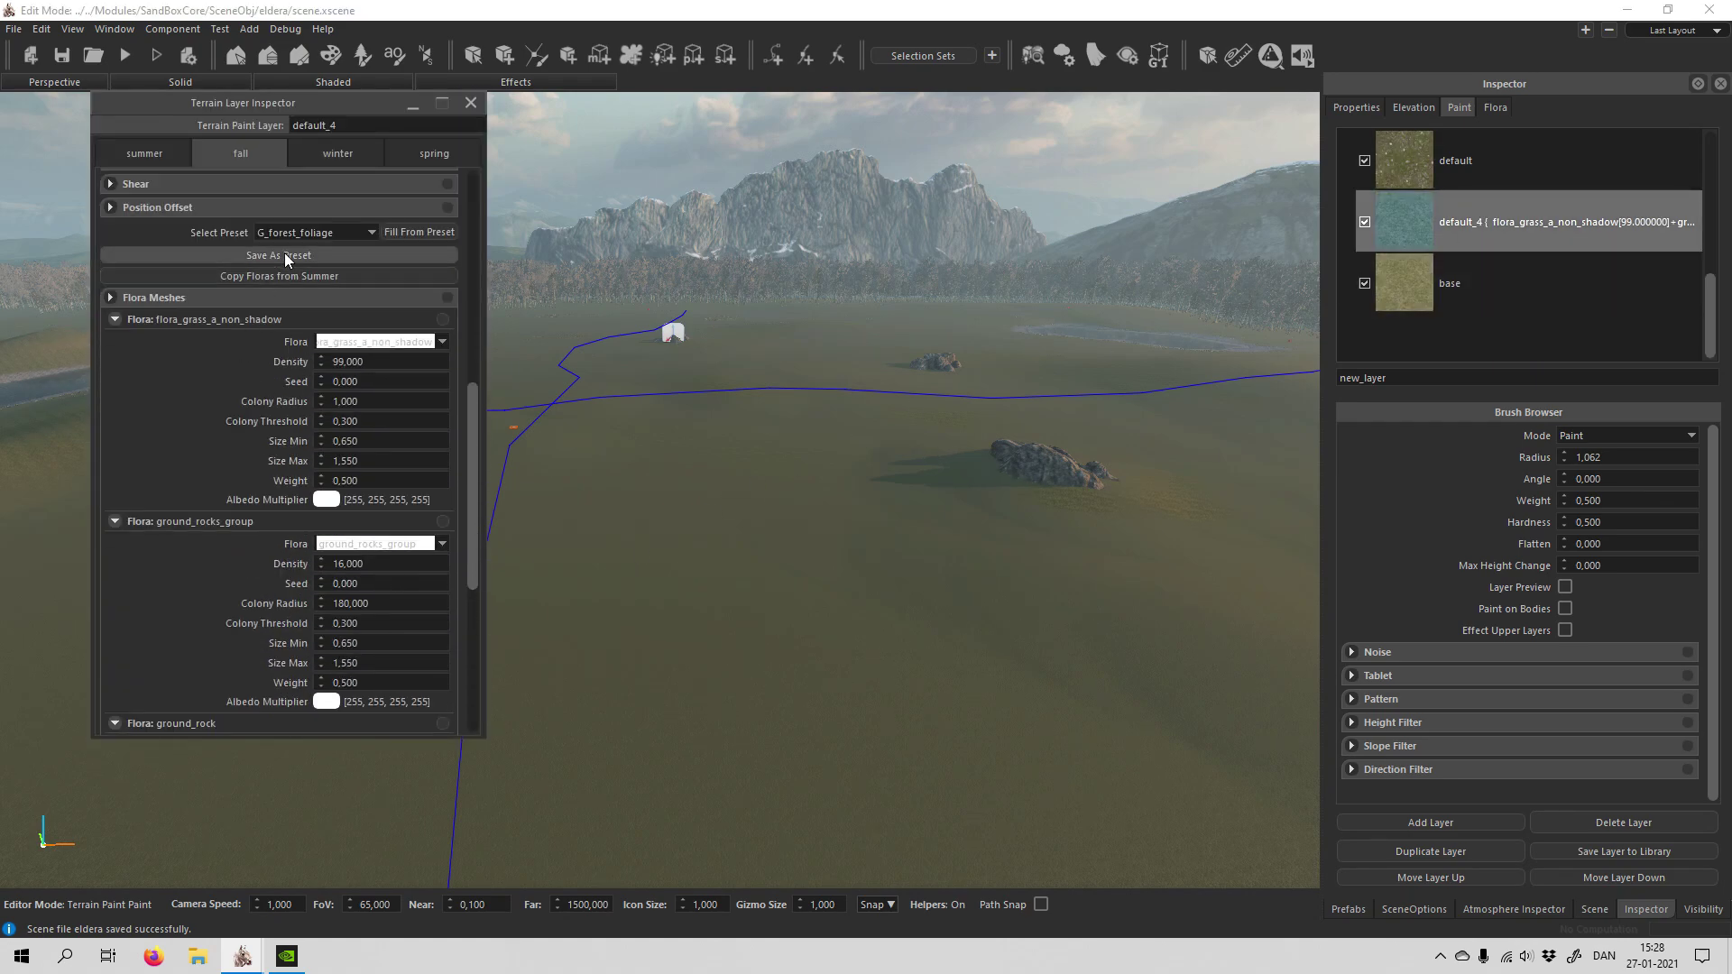
left_click(260, 275)
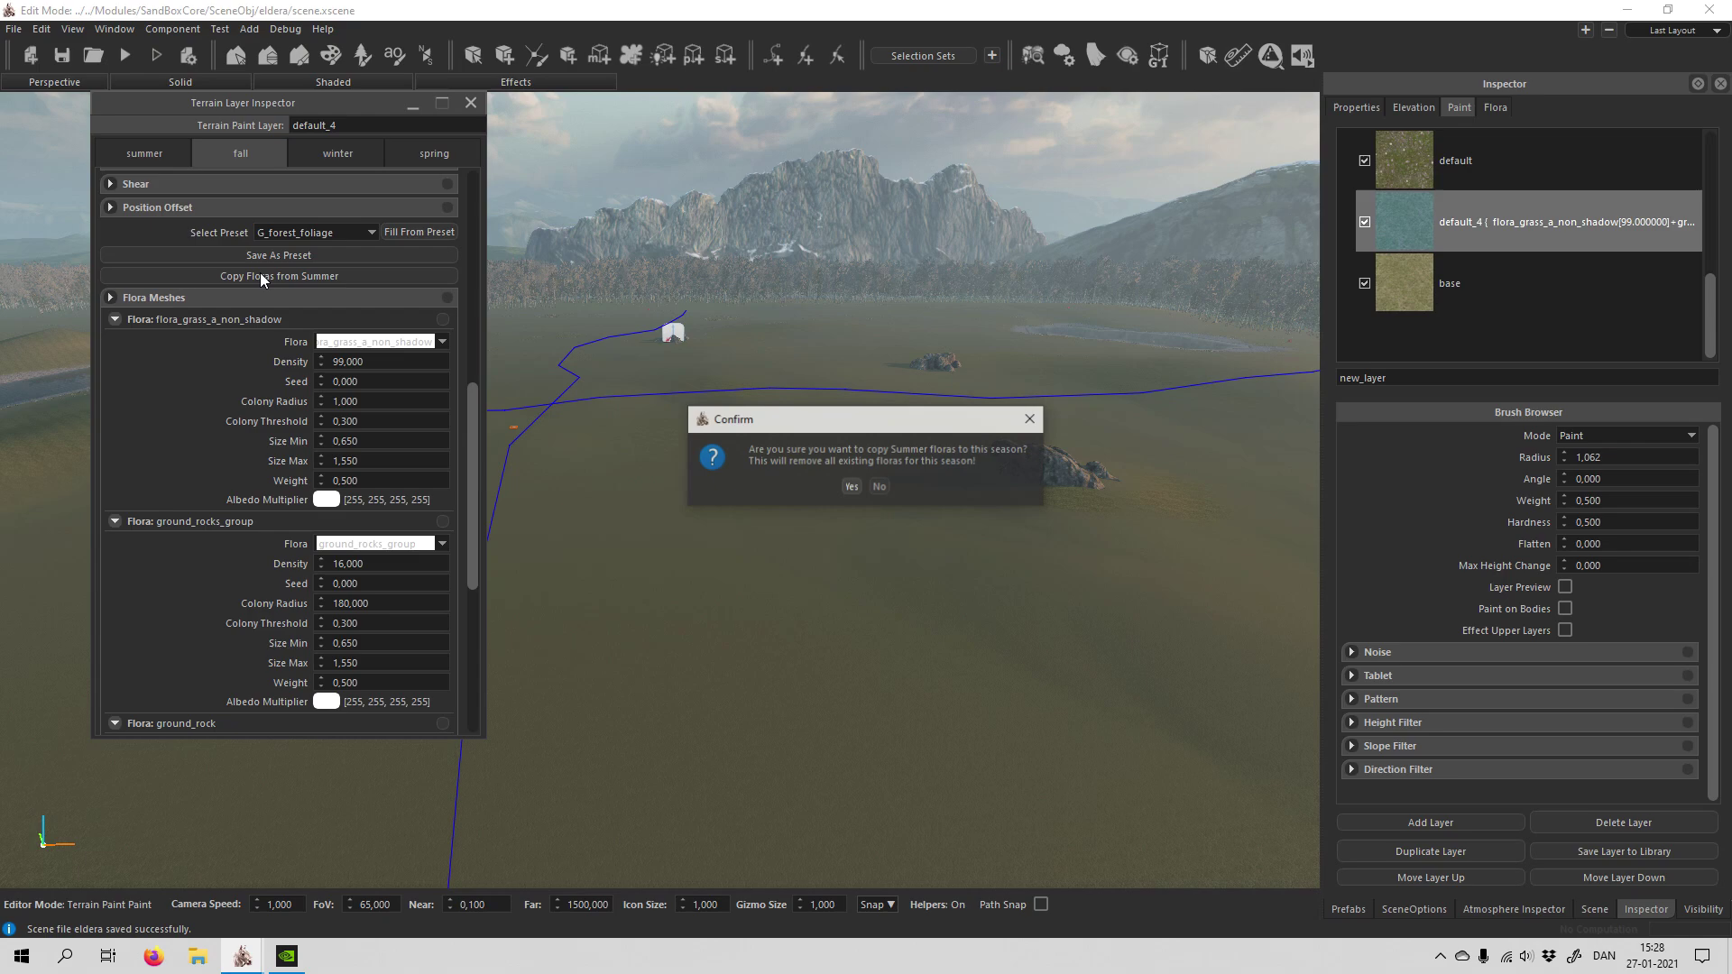
left_click(851, 487)
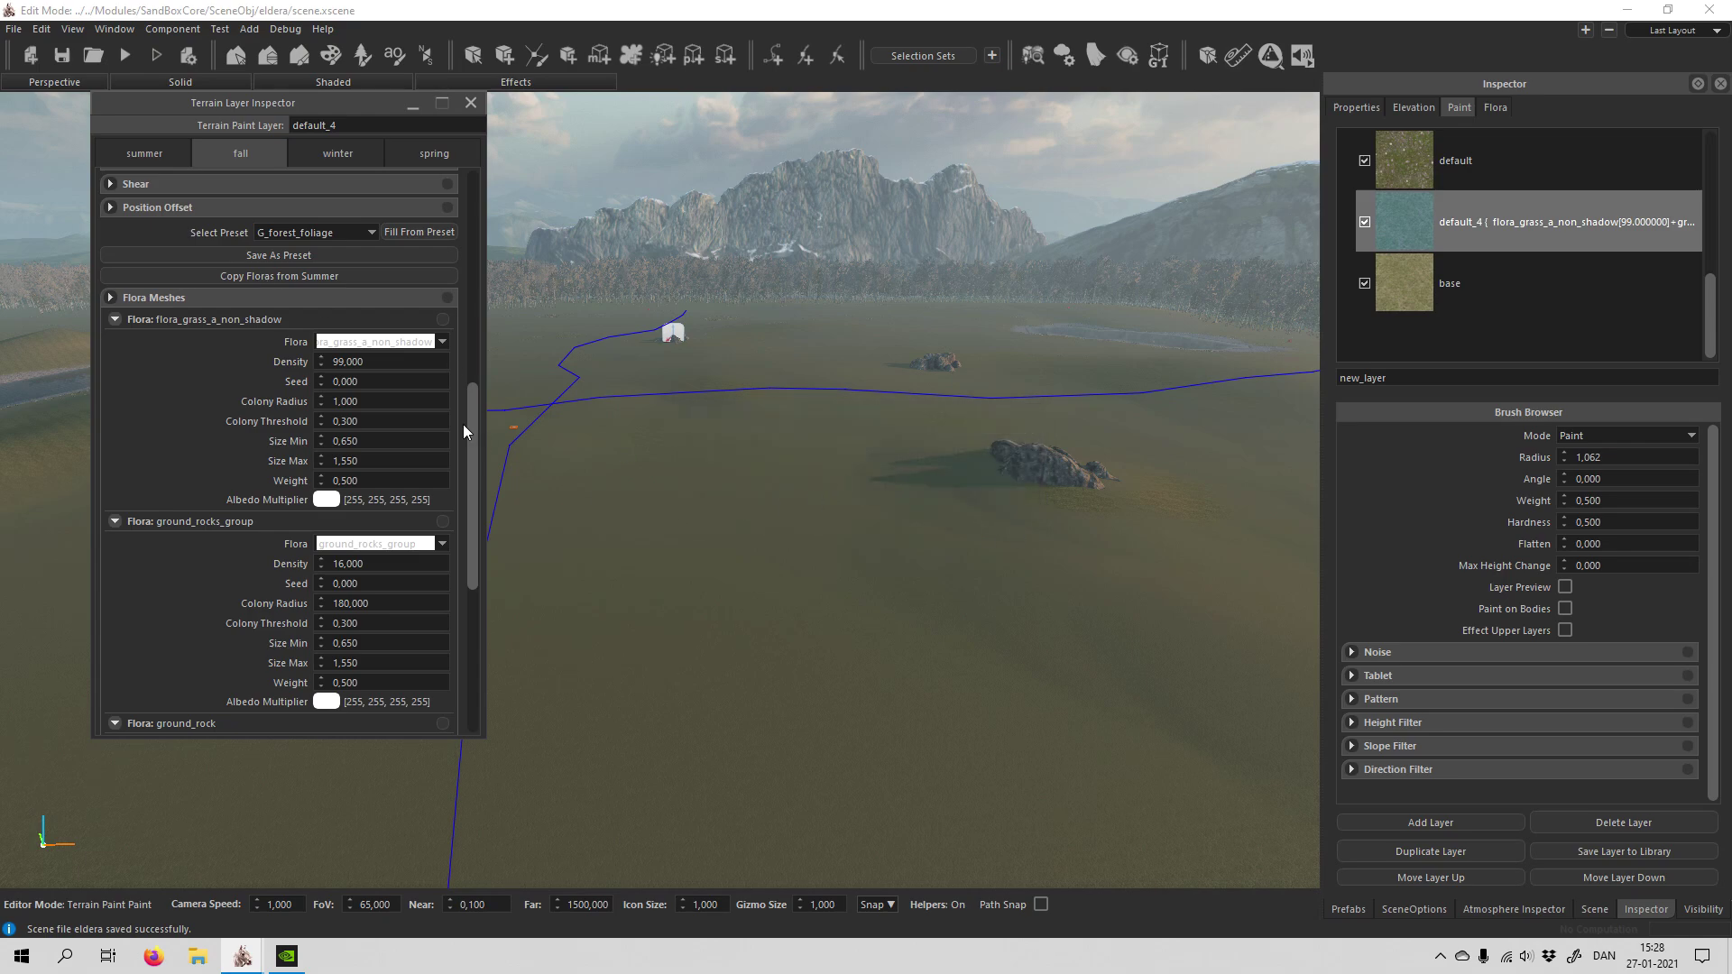
Step: Switch the scene's weather season to fall and back to winter
left_click(469, 103)
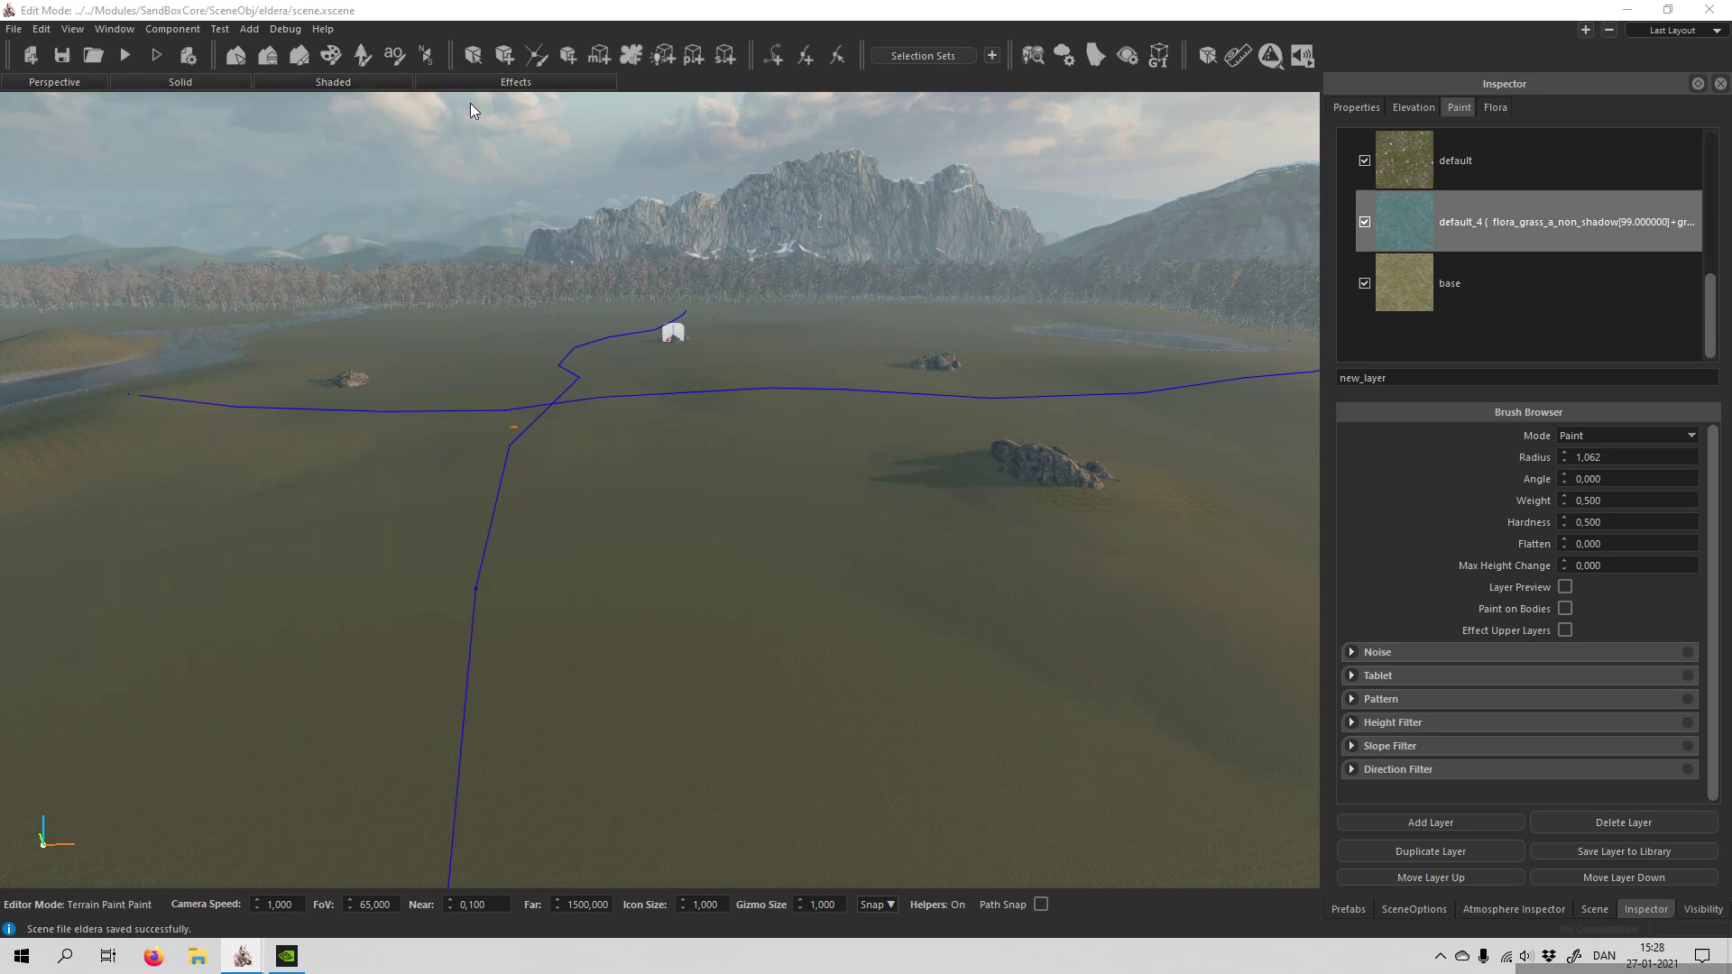
left_click(1065, 58)
left_click(1613, 396)
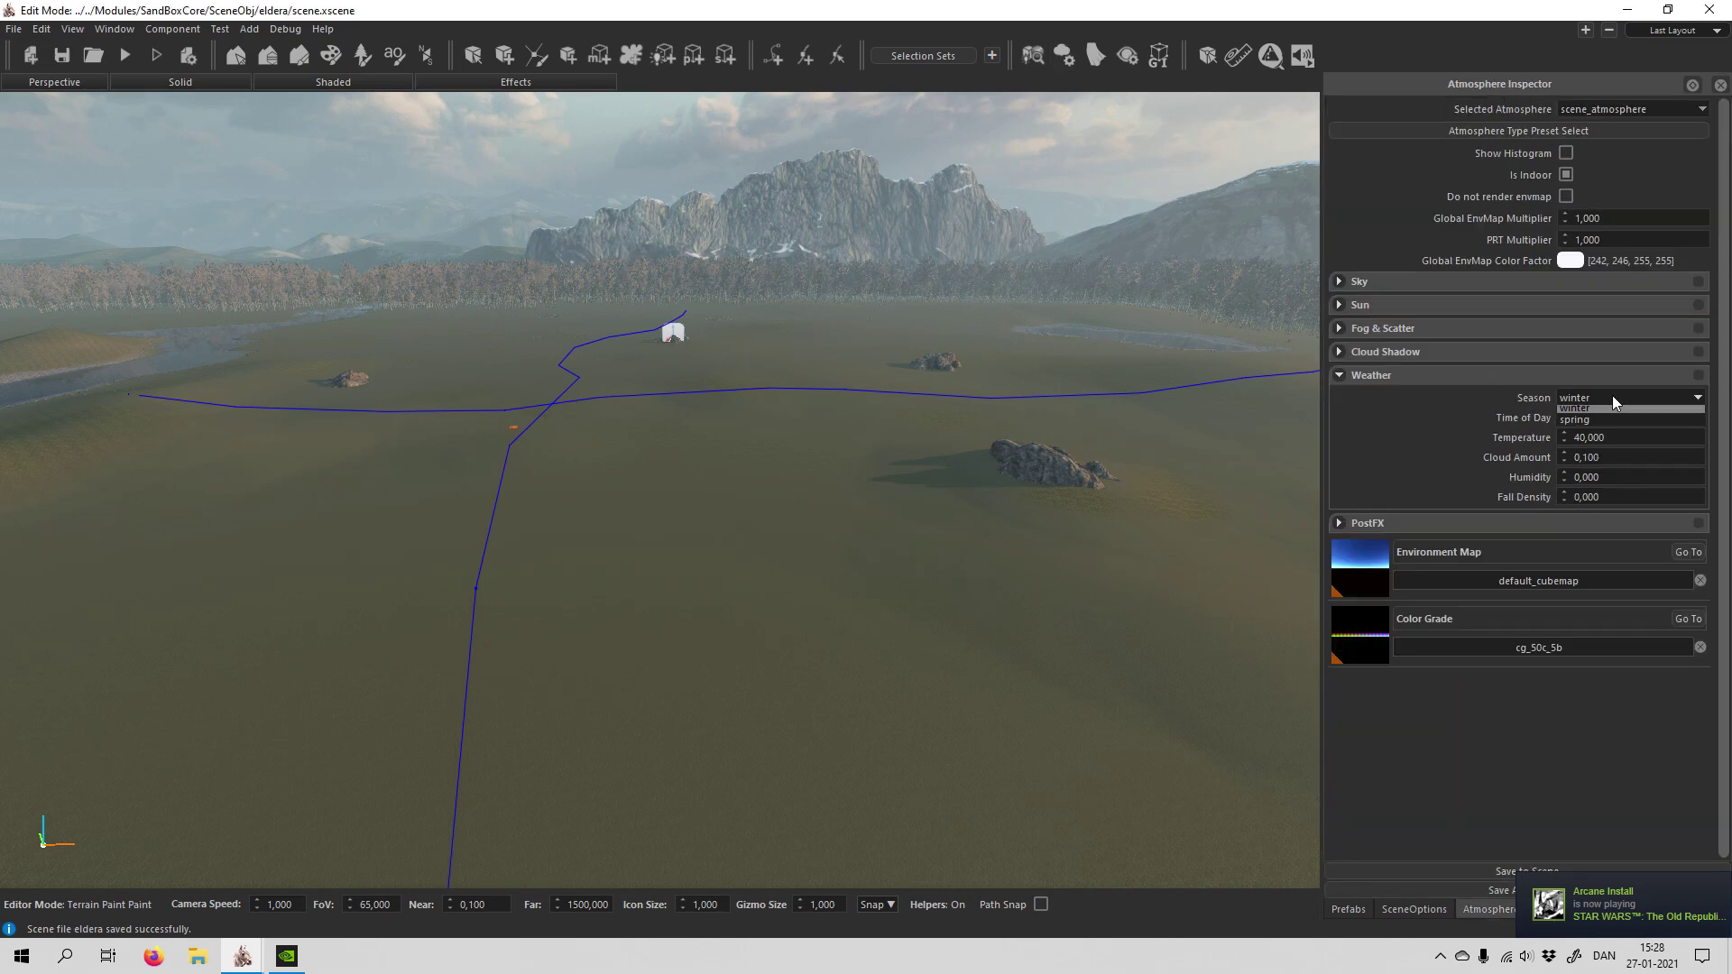
left_click(1595, 424)
left_click(1599, 397)
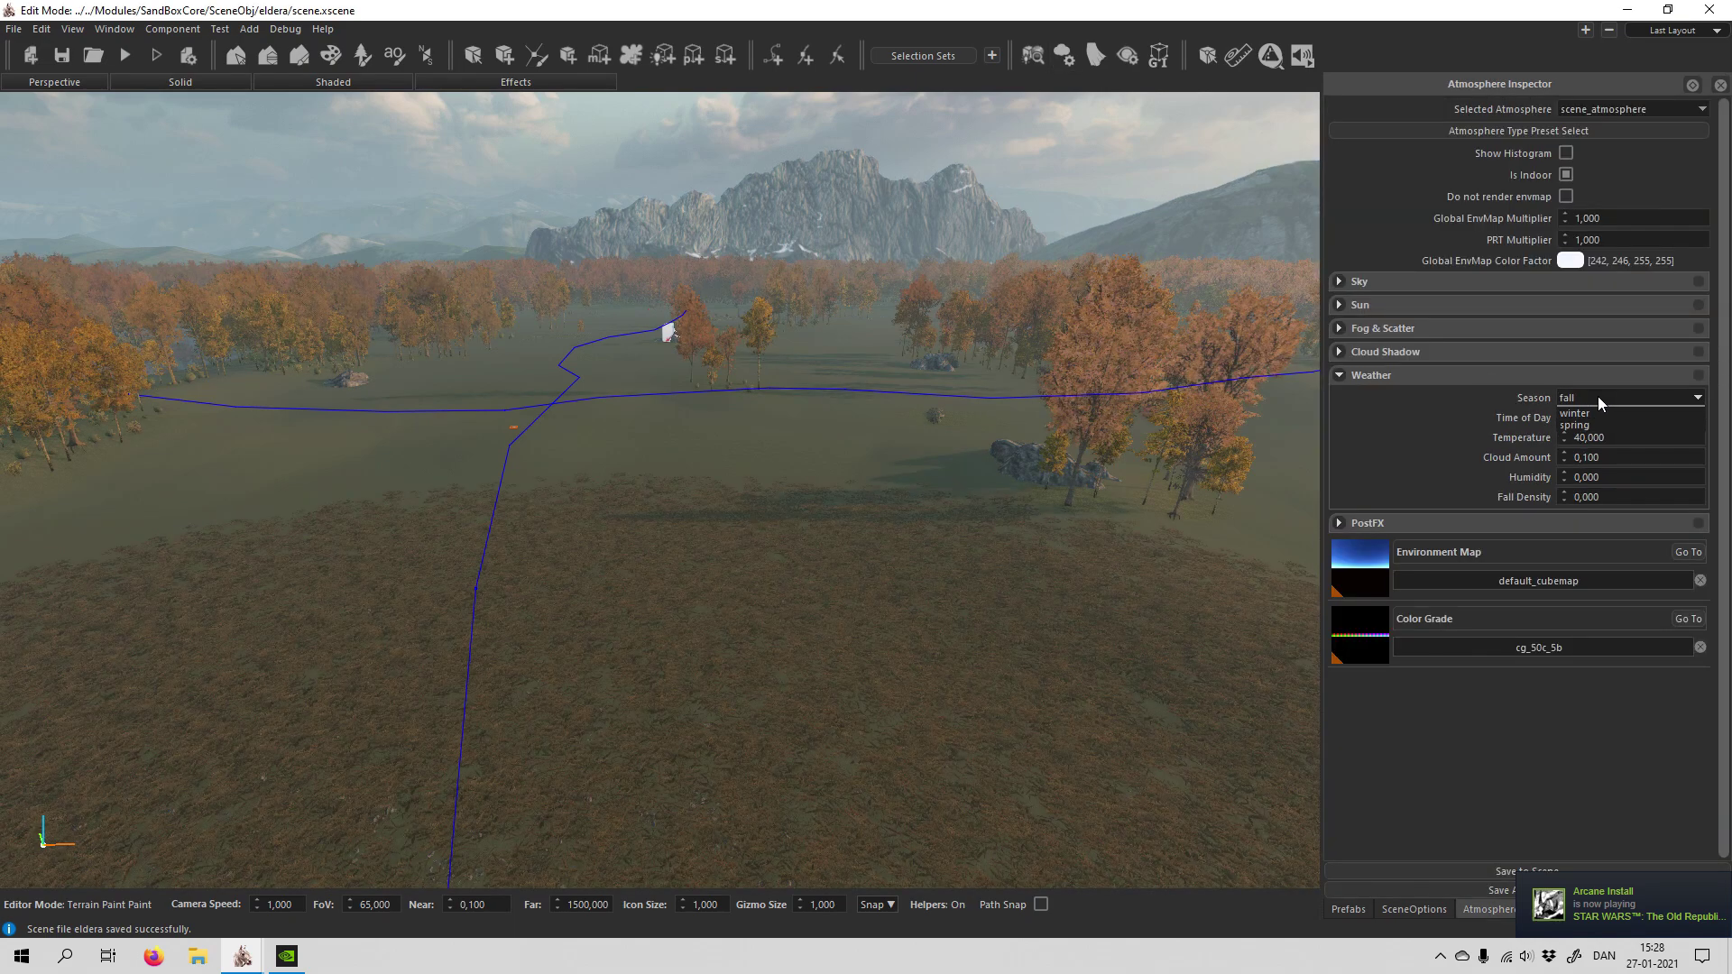
left_click(1588, 432)
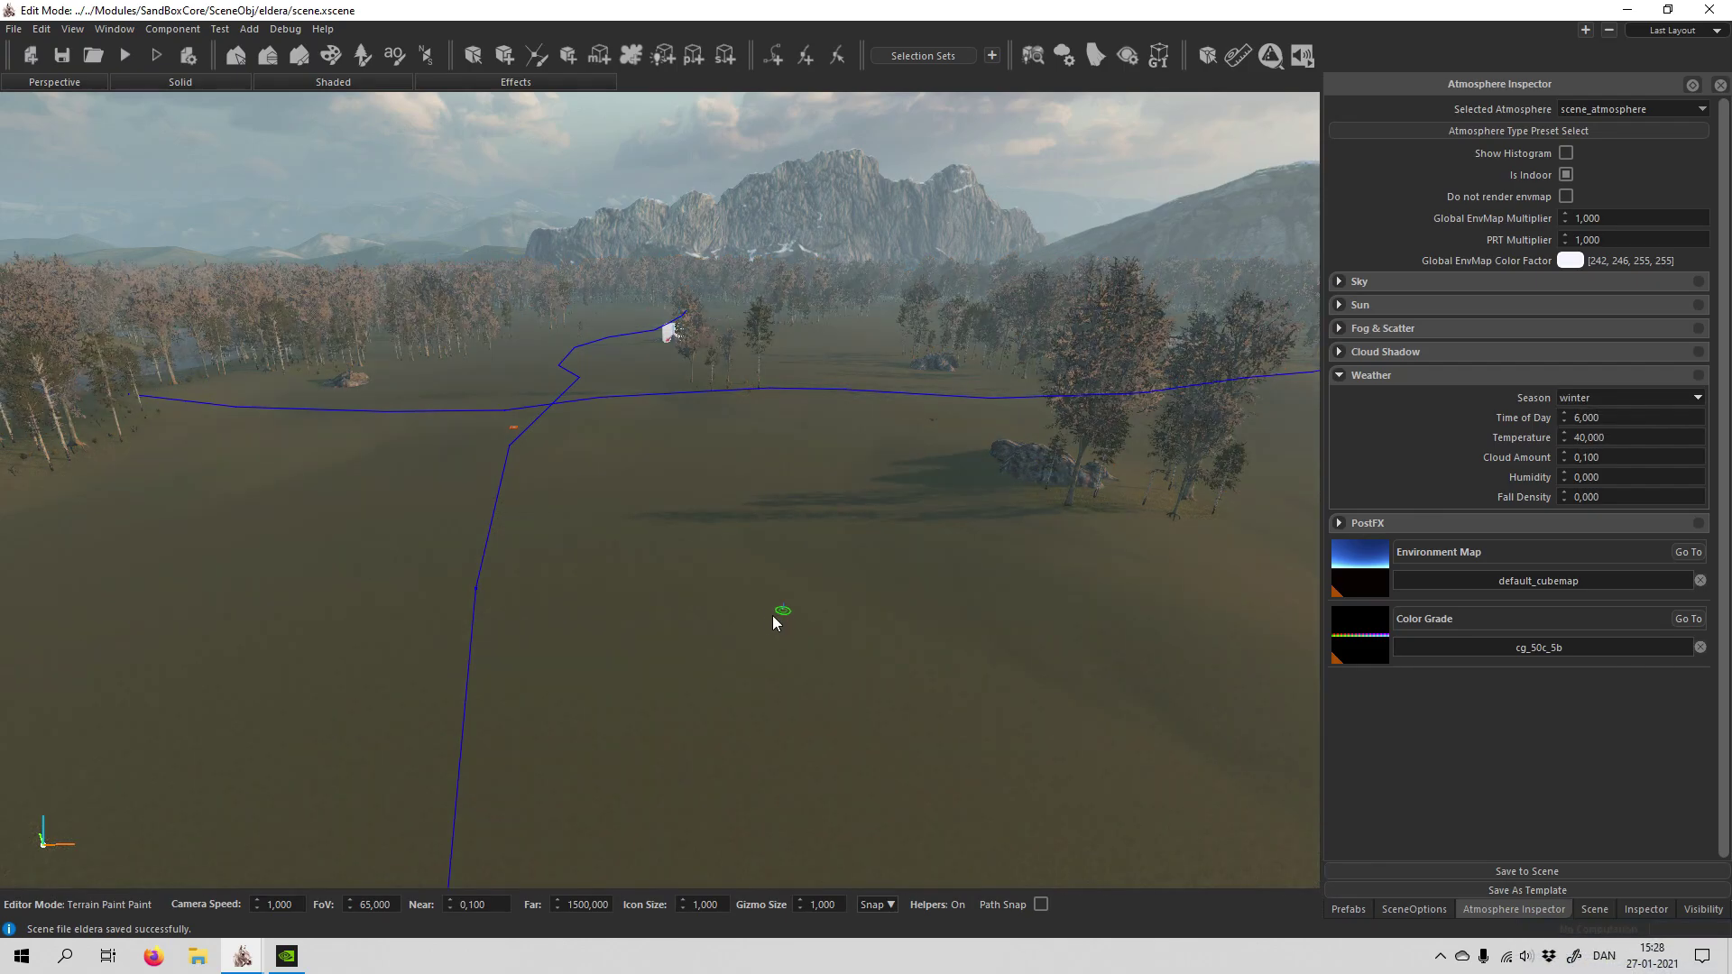
Step: Copy the summer floras into the winter season of the default_4 layer, replacing its existing winter floras
right_click_drag(692, 673, 692, 673)
key("w")
key("w")
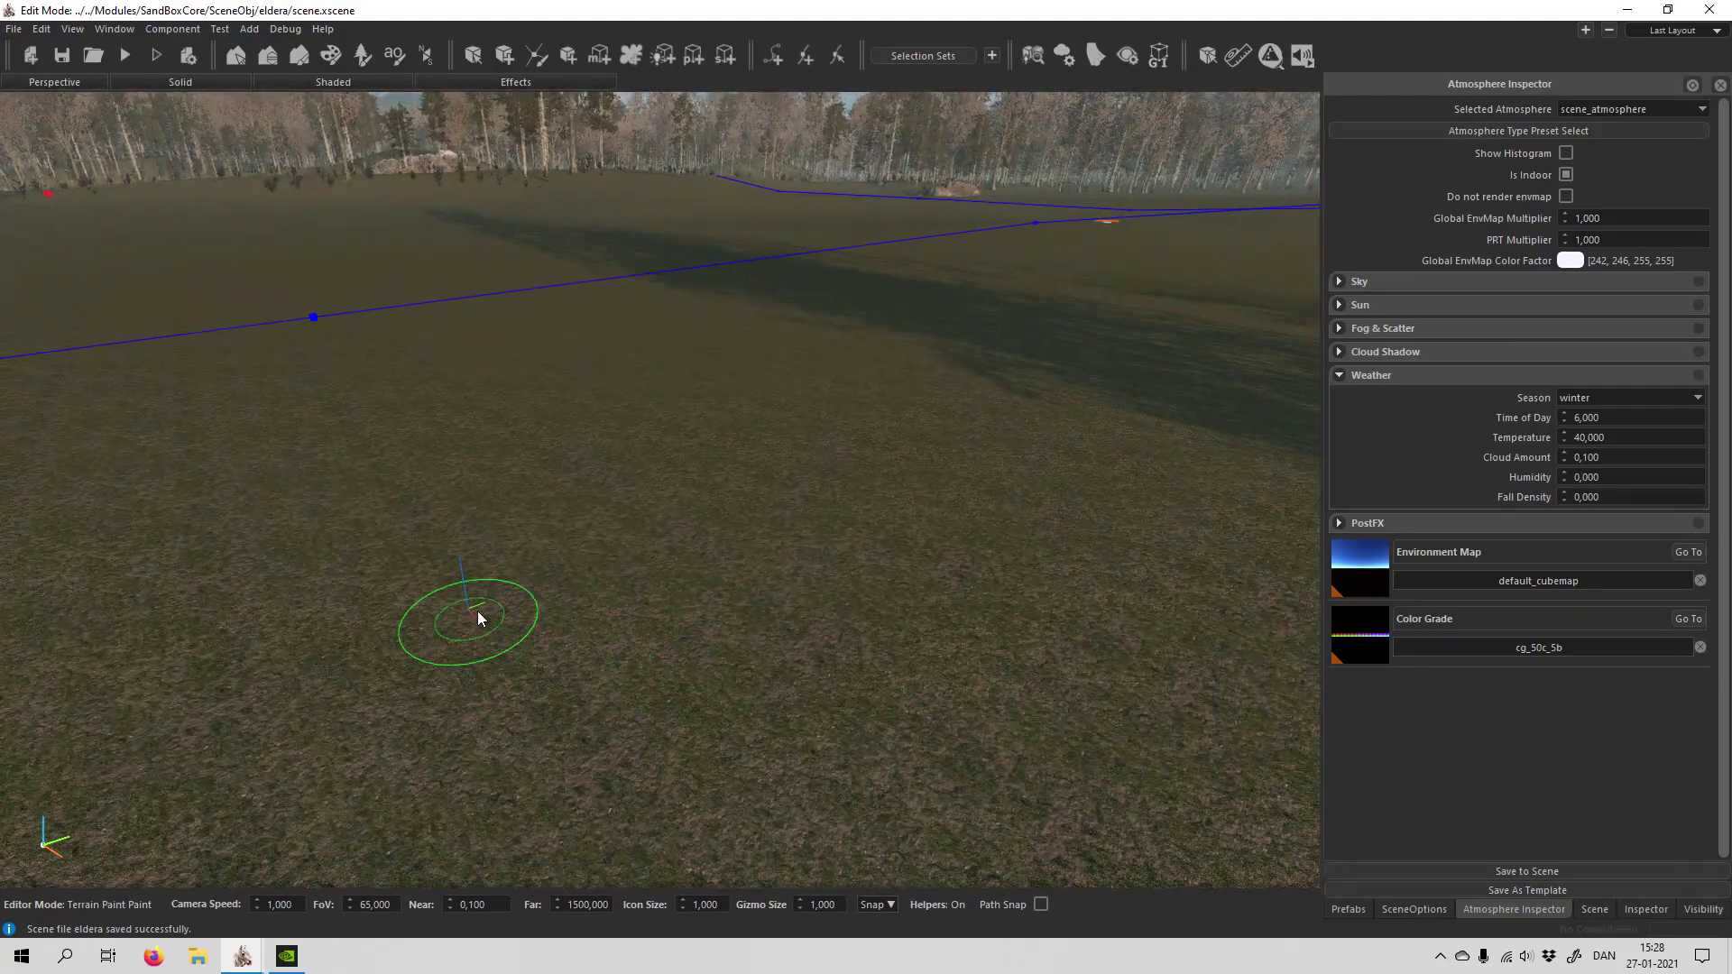
right_click_drag(478, 610, 514, 591)
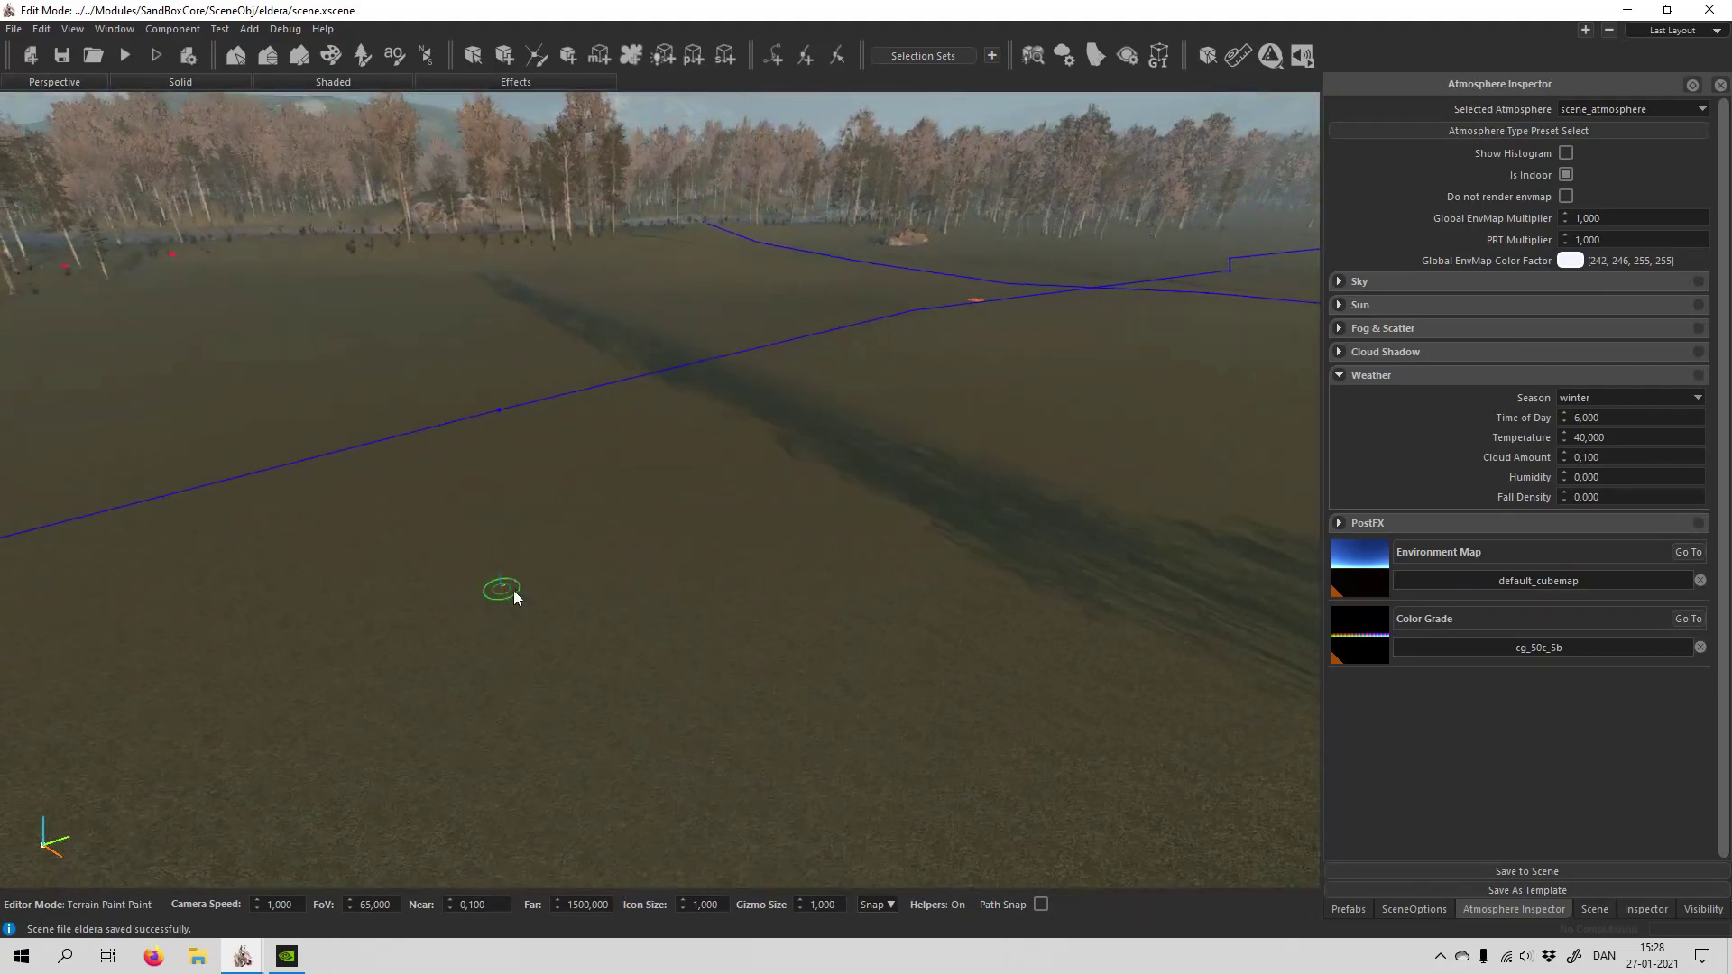
left_click(297, 54)
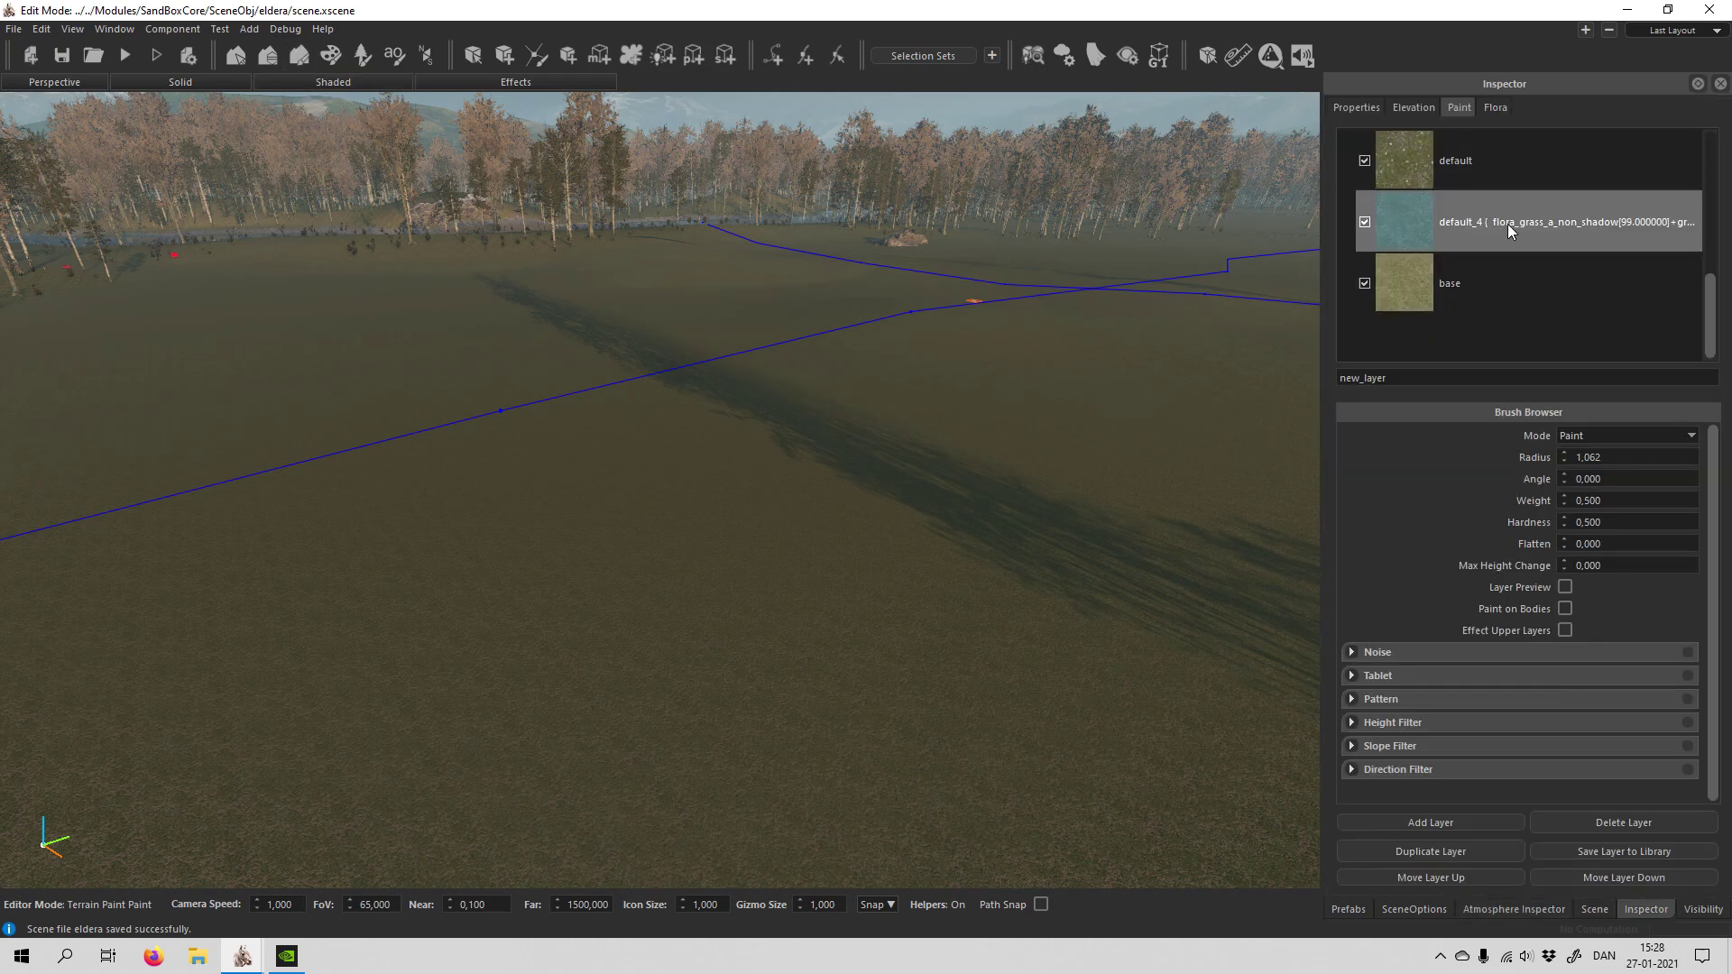
double_click(1508, 224)
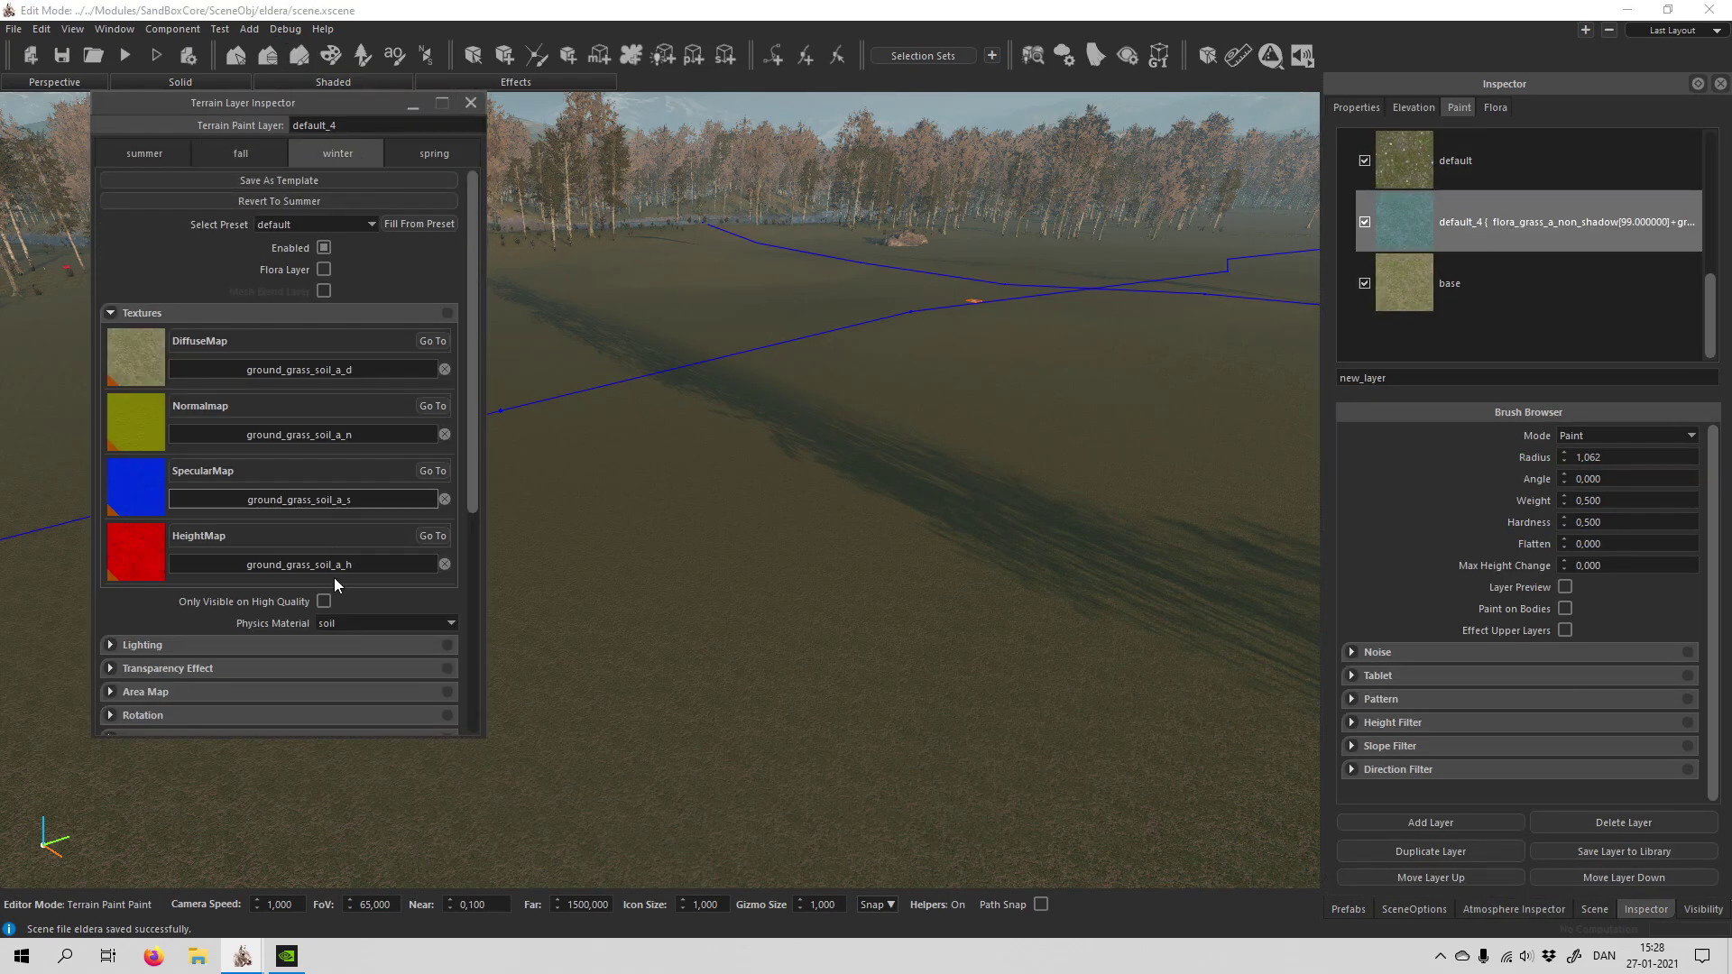
scroll(336, 576, "down", 5)
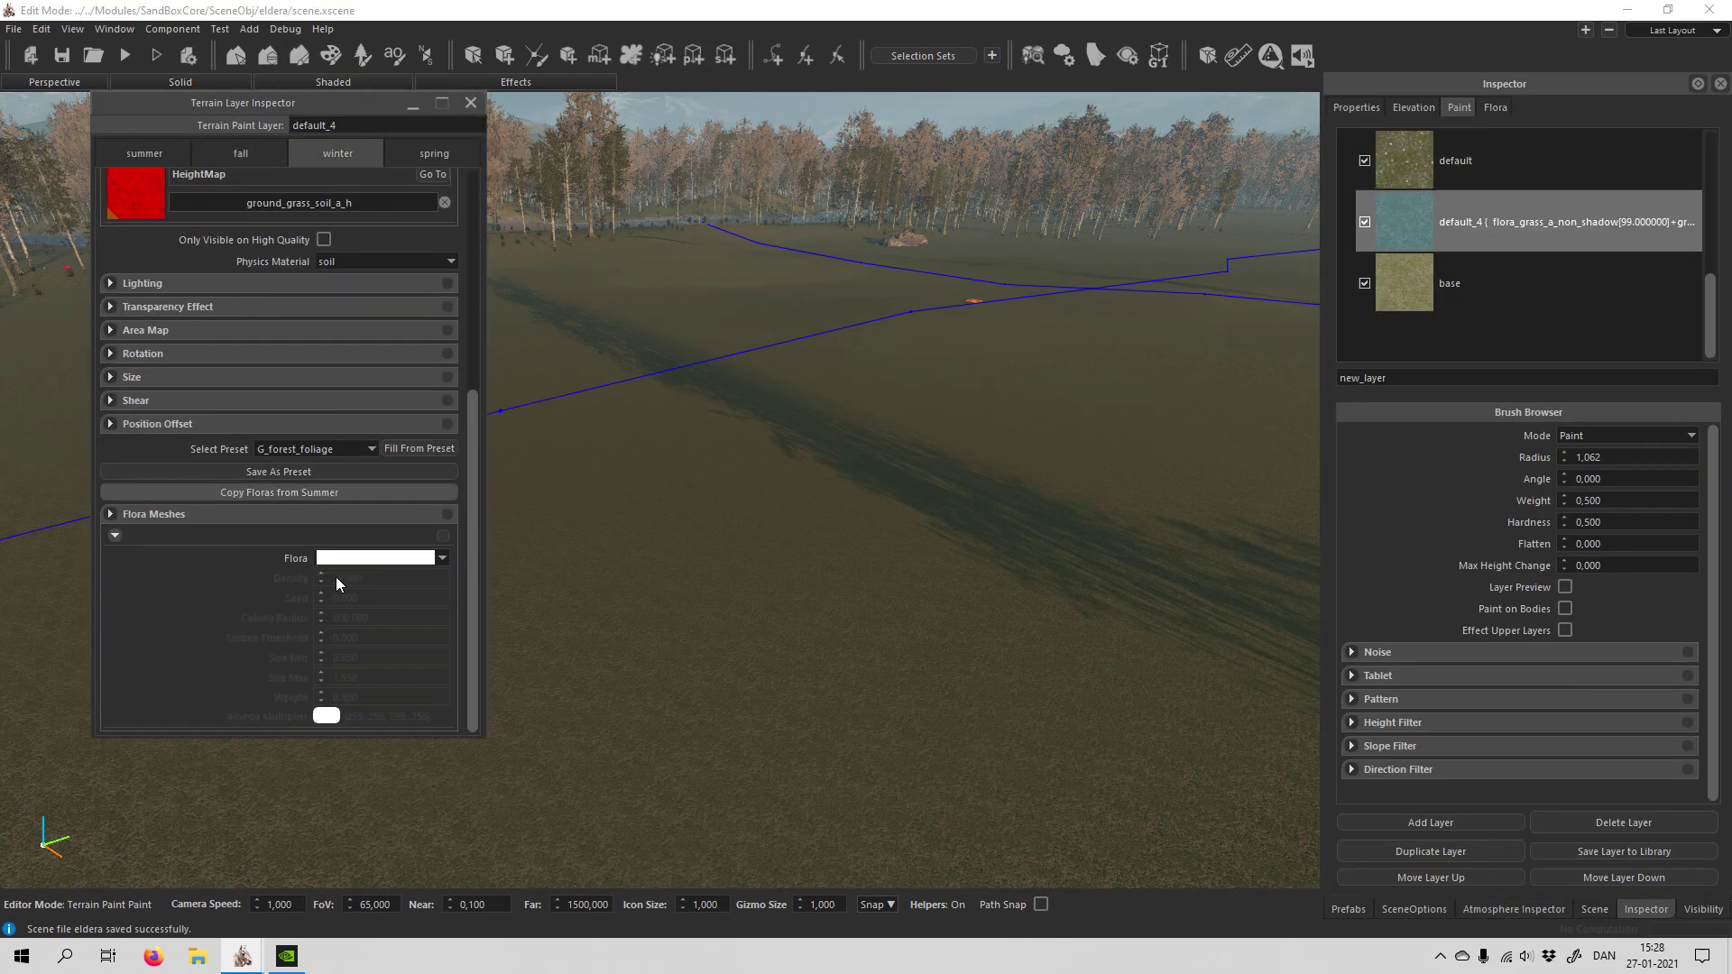
left_click(273, 492)
left_click(848, 486)
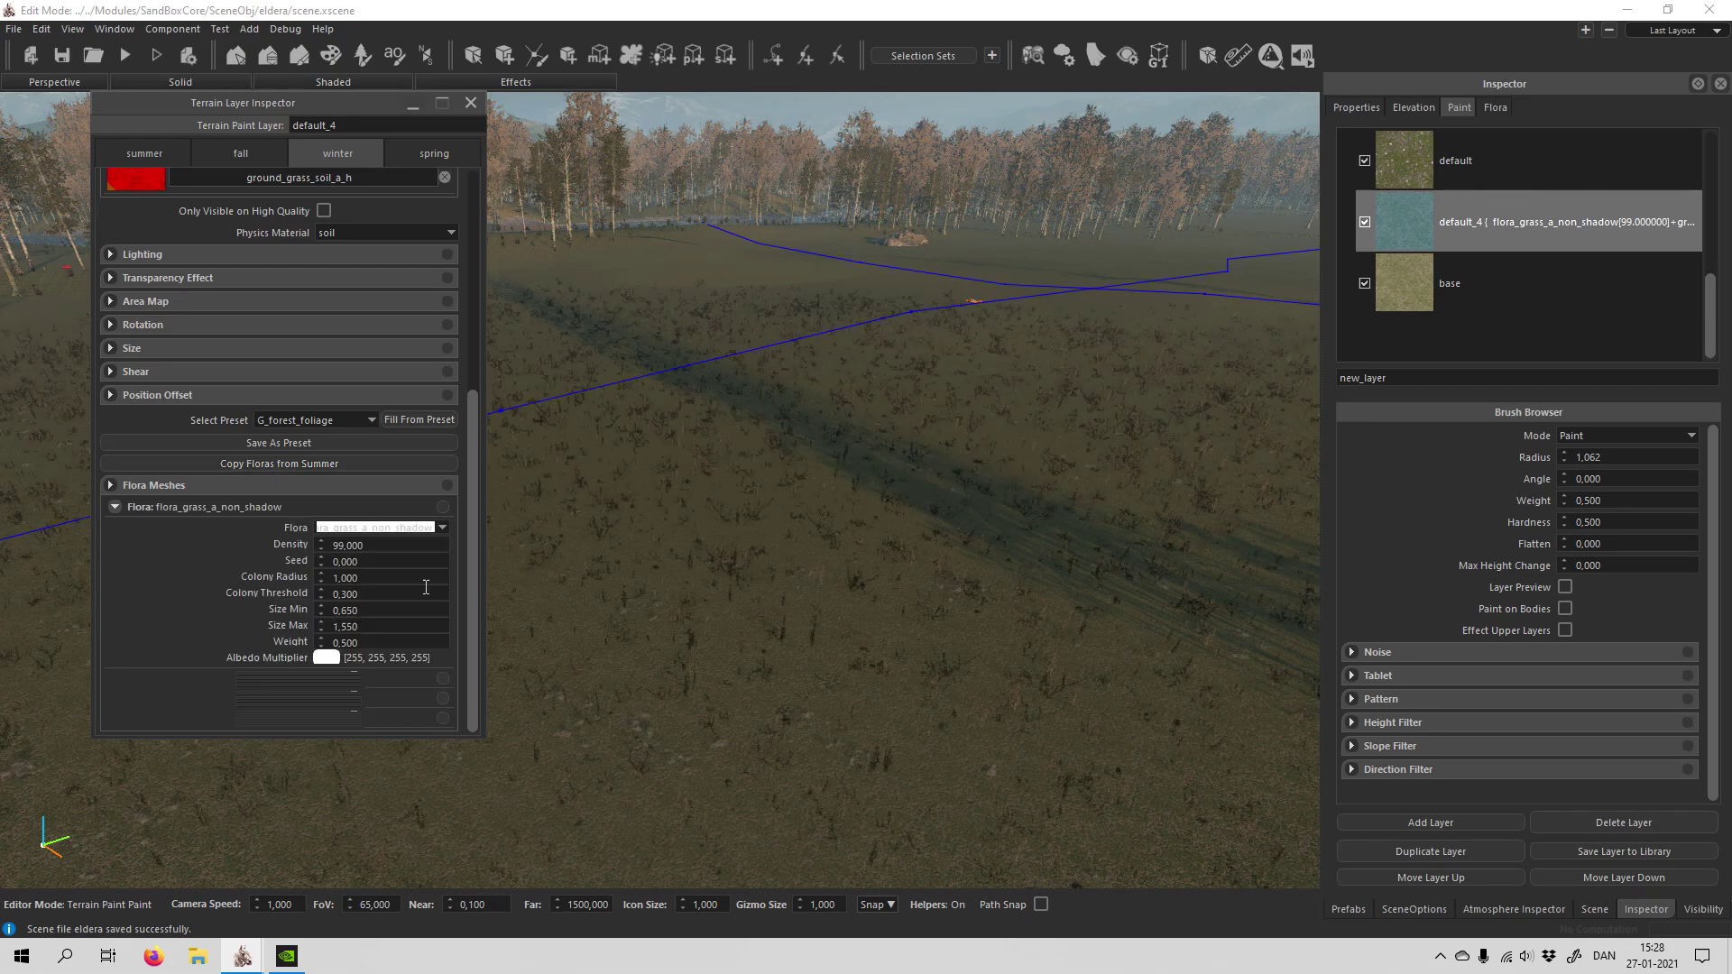
Step: Set the winter density of flora_grass_a_non_shadow in the default_4 layer to 25
mouse_move(783, 616)
right_mouse_down()
mouse_move(827, 565)
mouse_move(783, 615)
right_mouse_up()
key("w")
key("w")
key("w")
right_click_drag(340, 398, 340, 398)
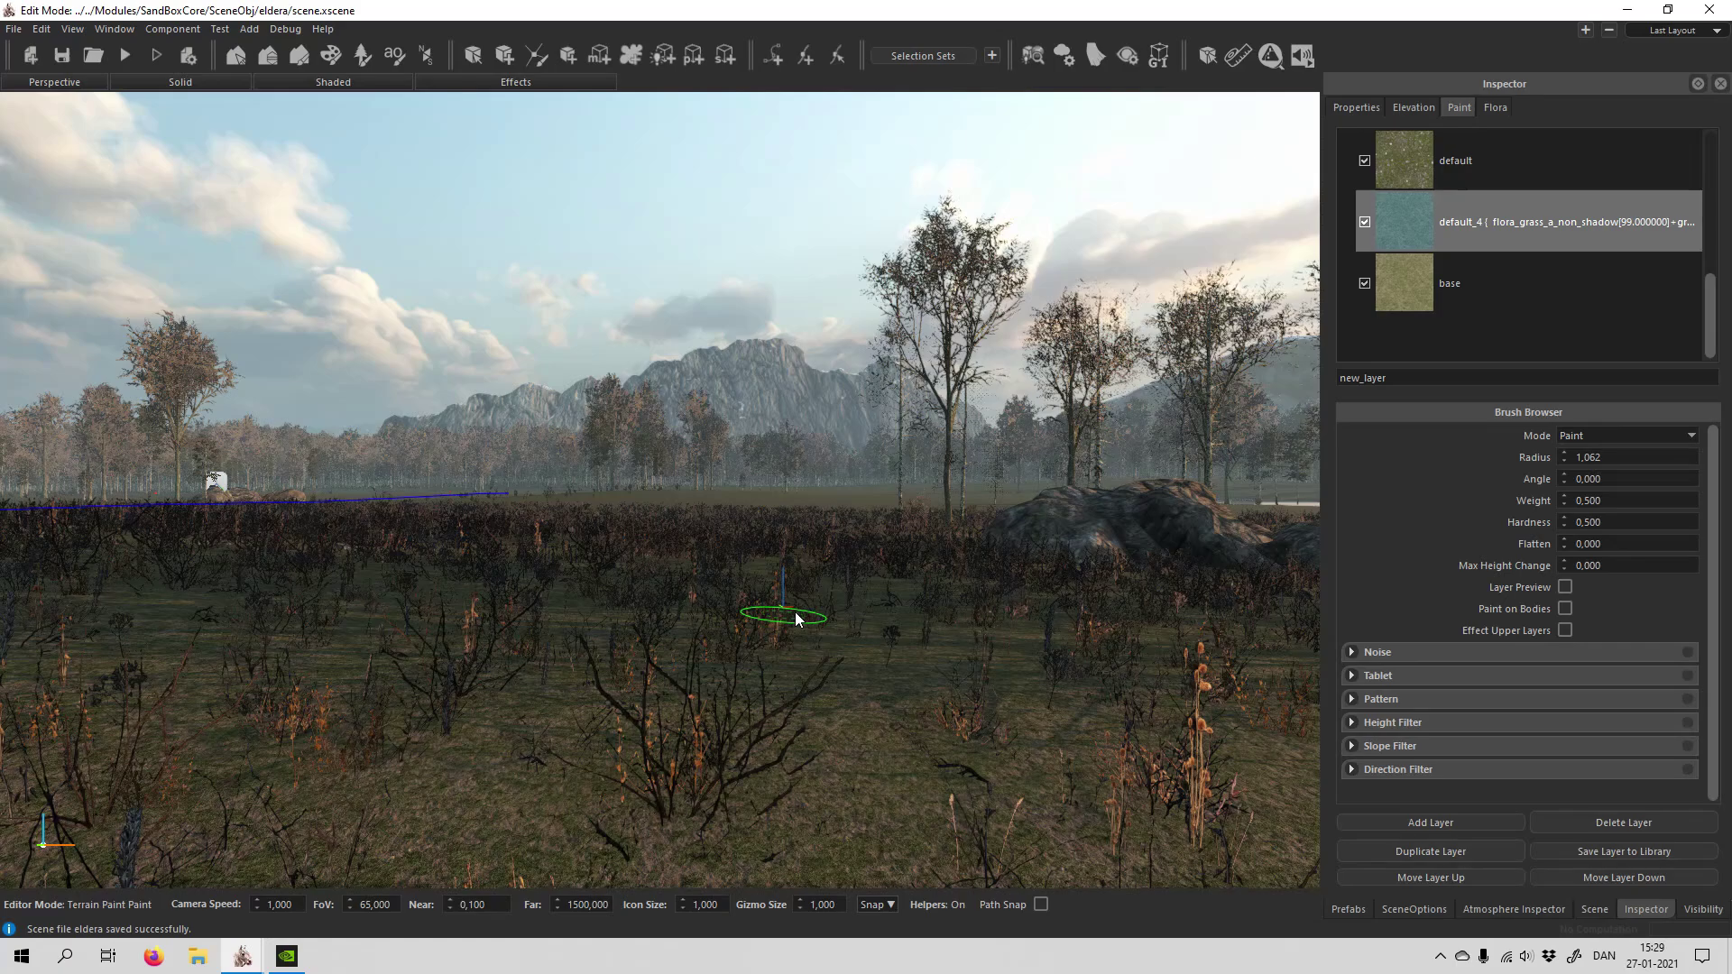
double_click(1562, 240)
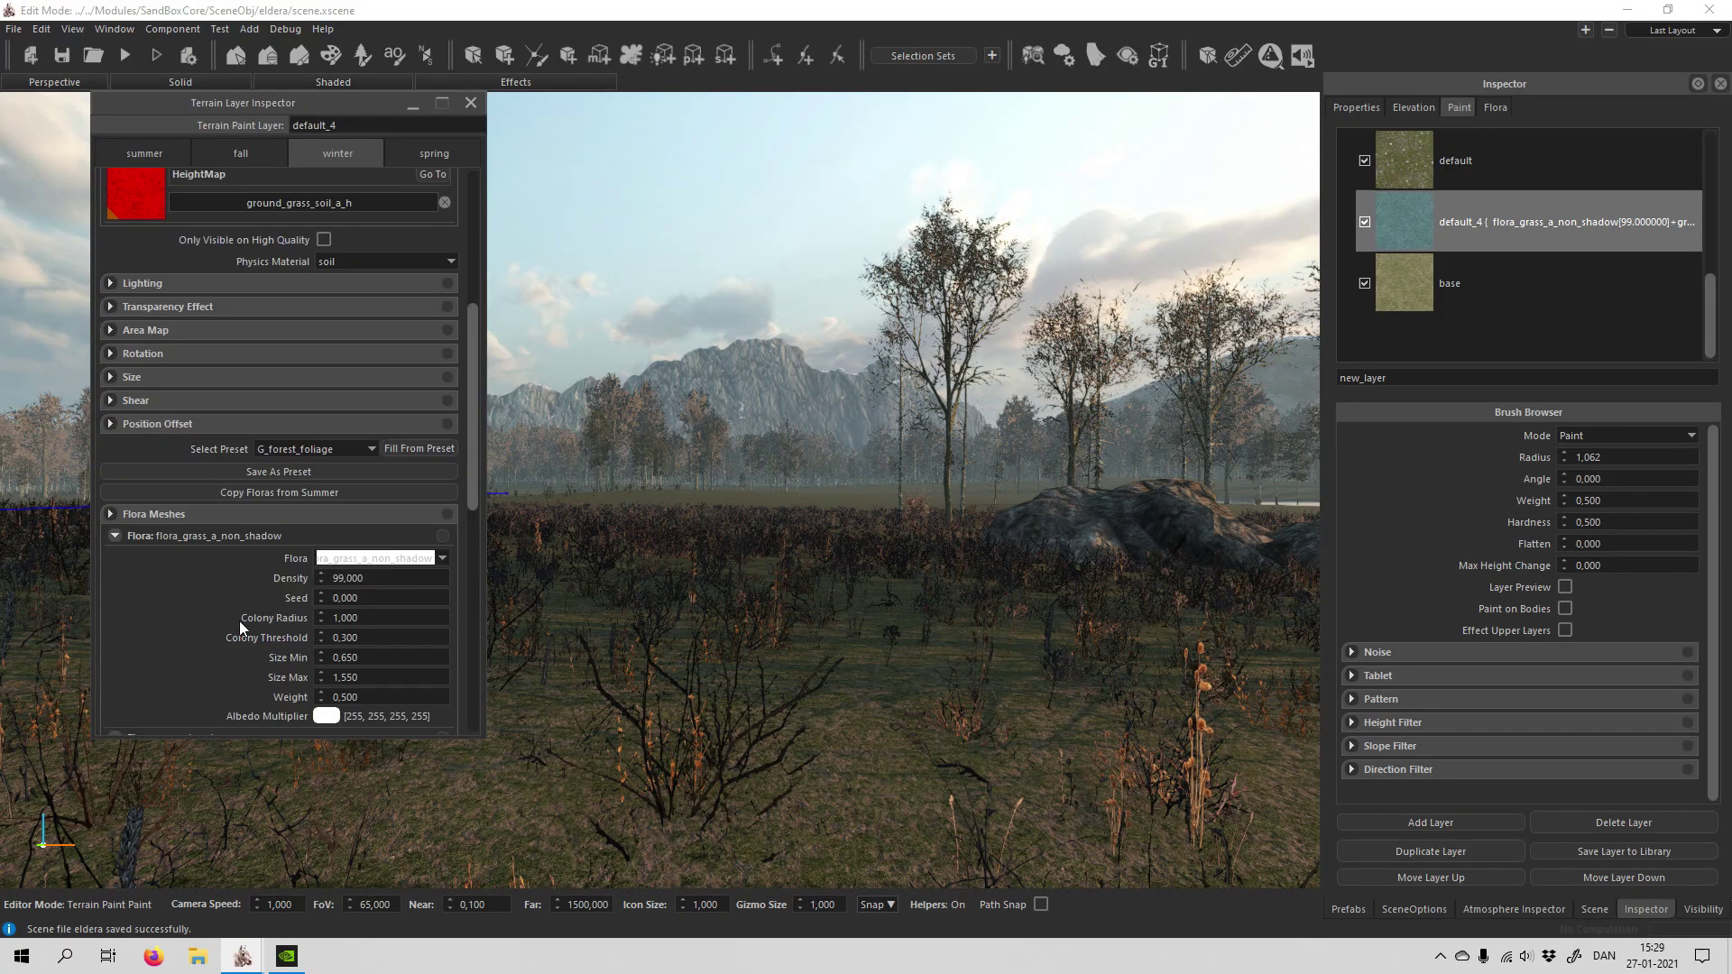
scroll(240, 621, "down", 3)
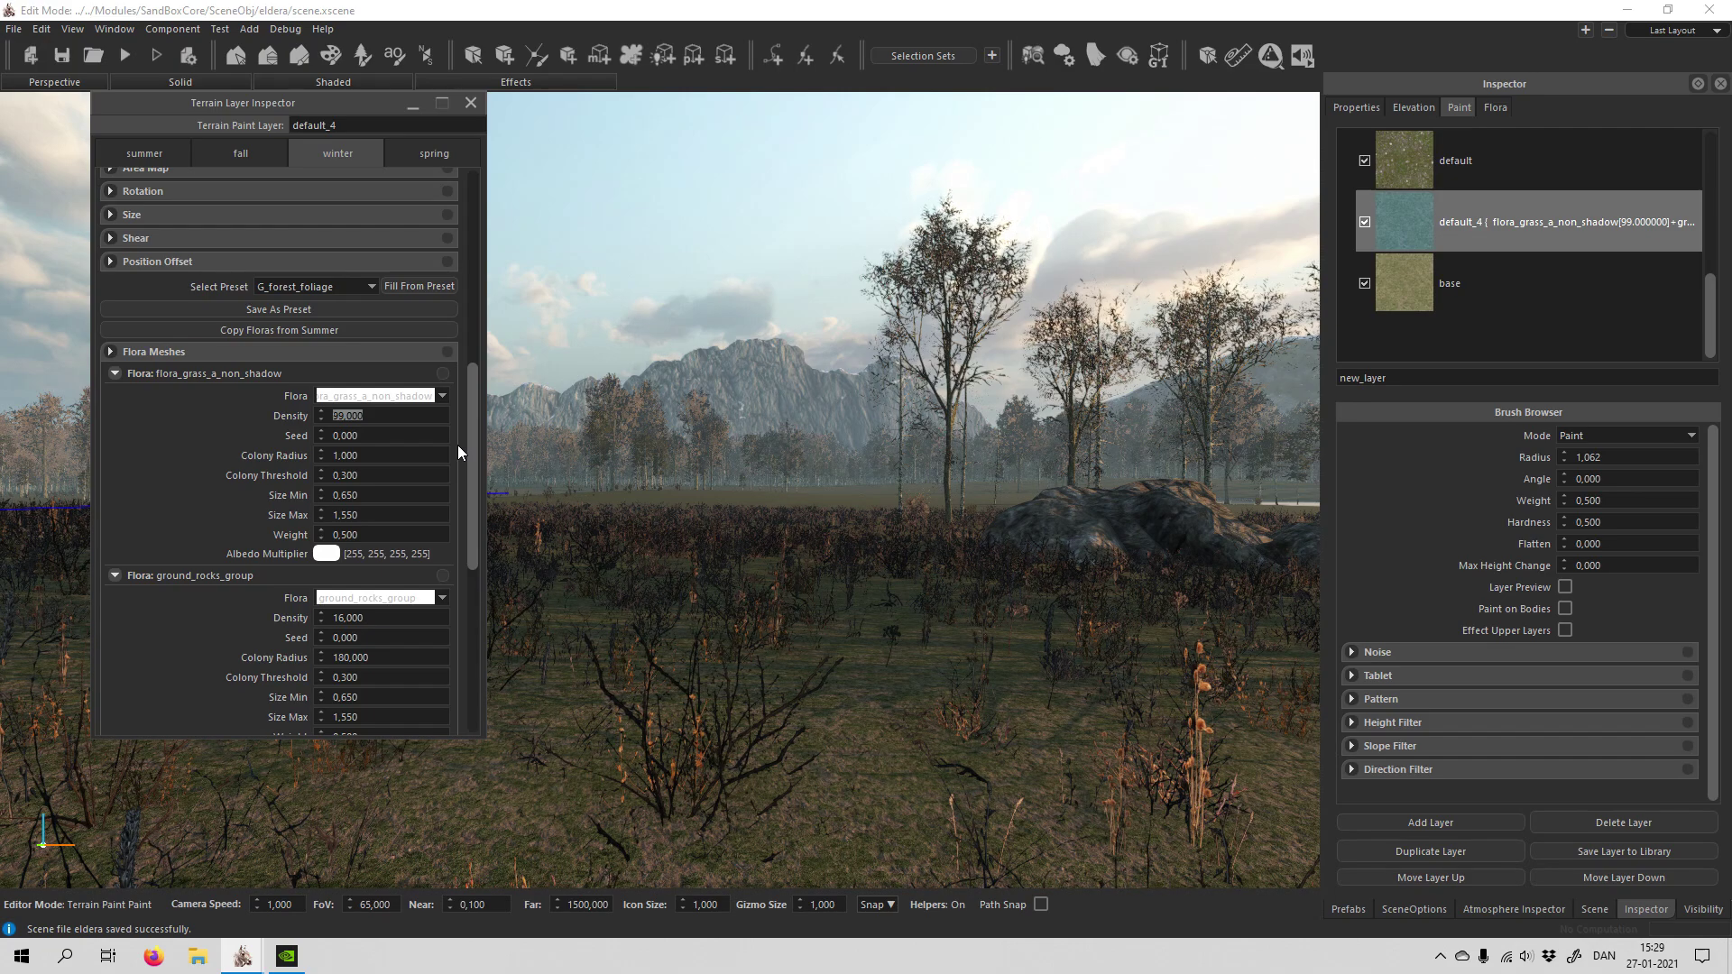
type("25")
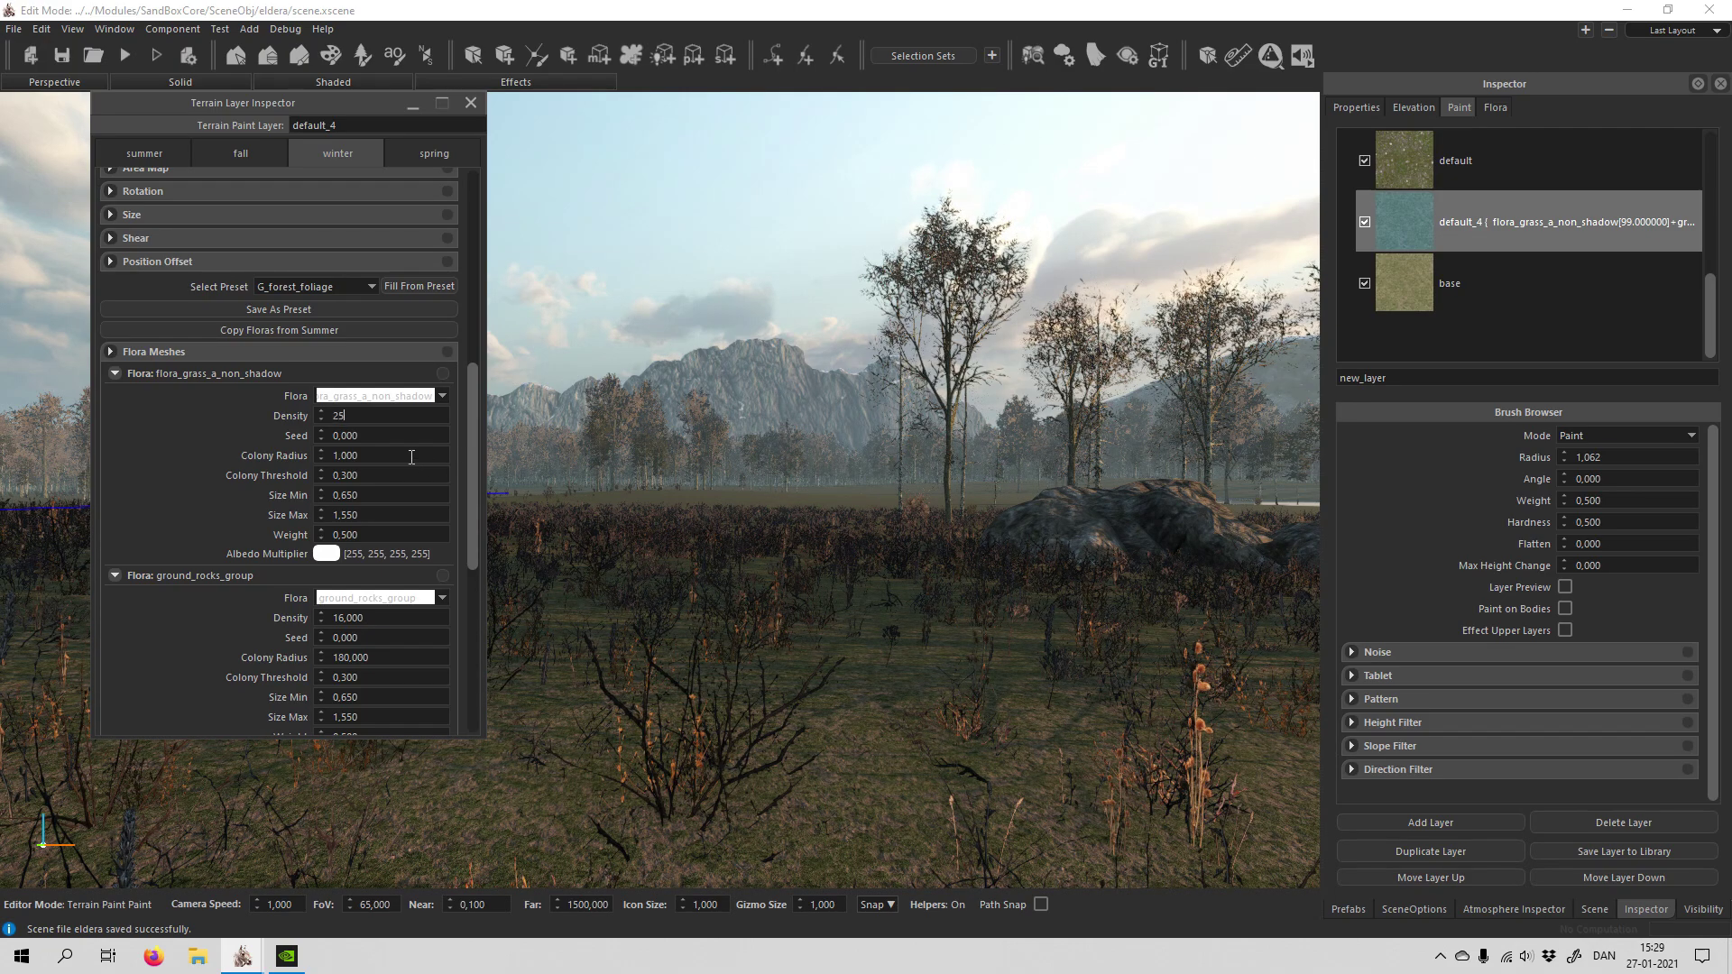
left_click(390, 460)
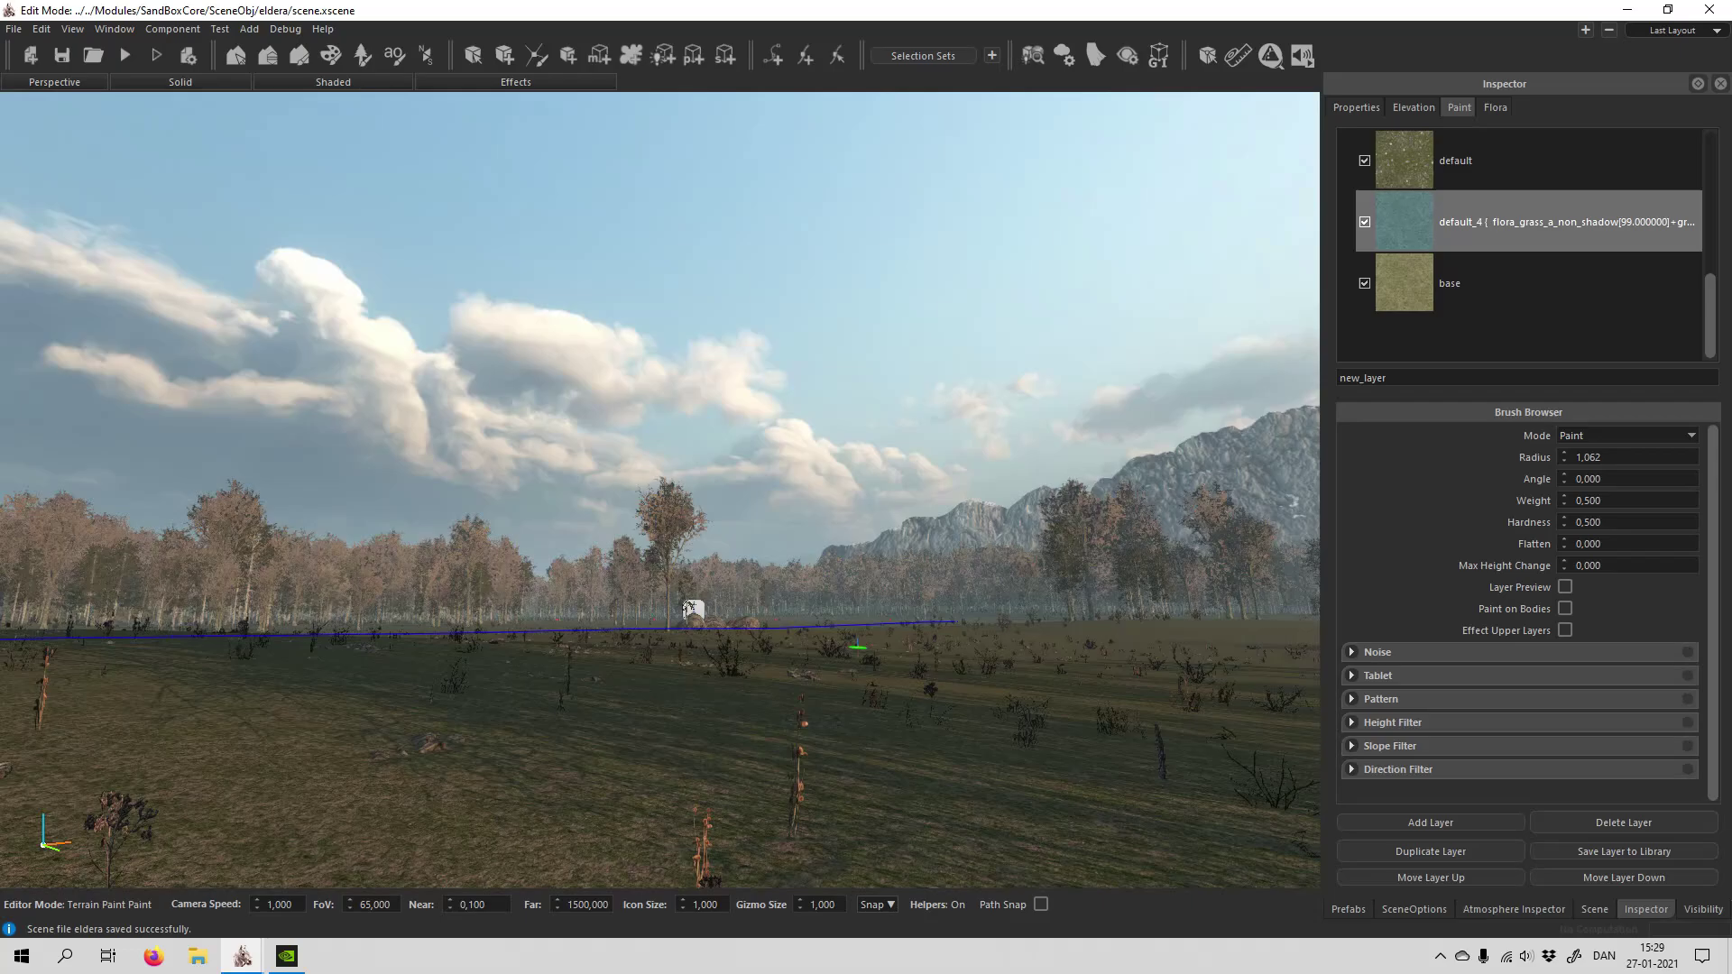
Step: Reduce the winter density of flora_grass_a_non_shadow in the default_4 layer to 18
middle_click_drag(857, 649, 859, 649)
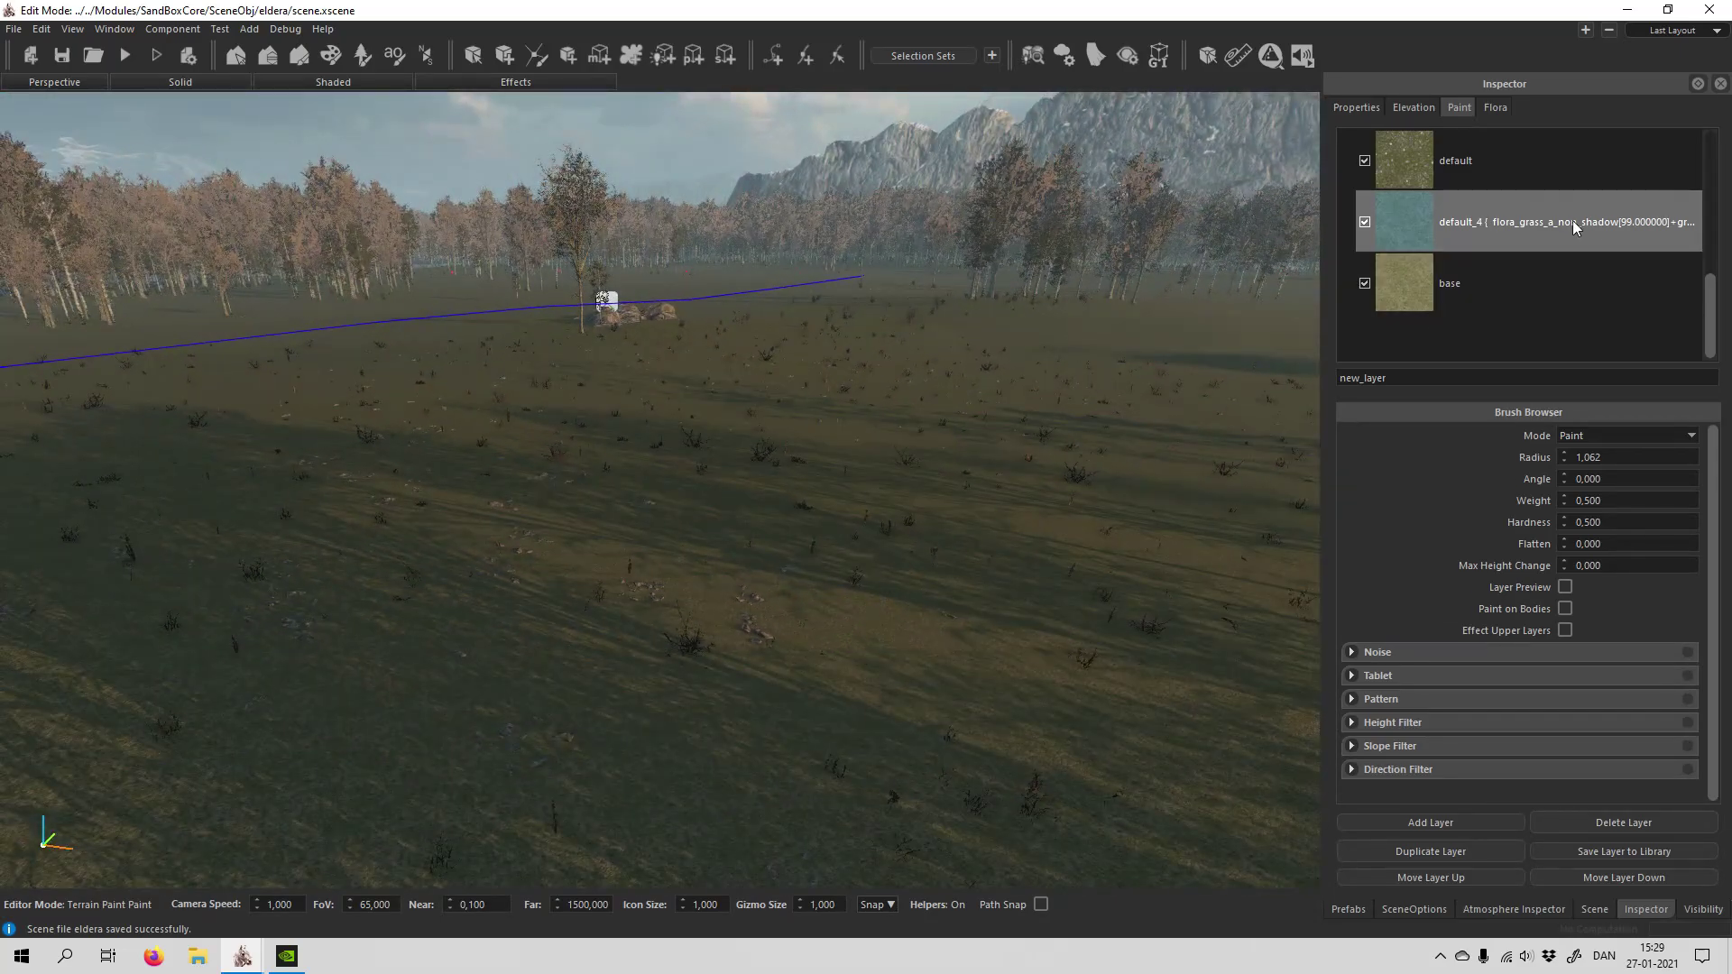
double_click(1529, 228)
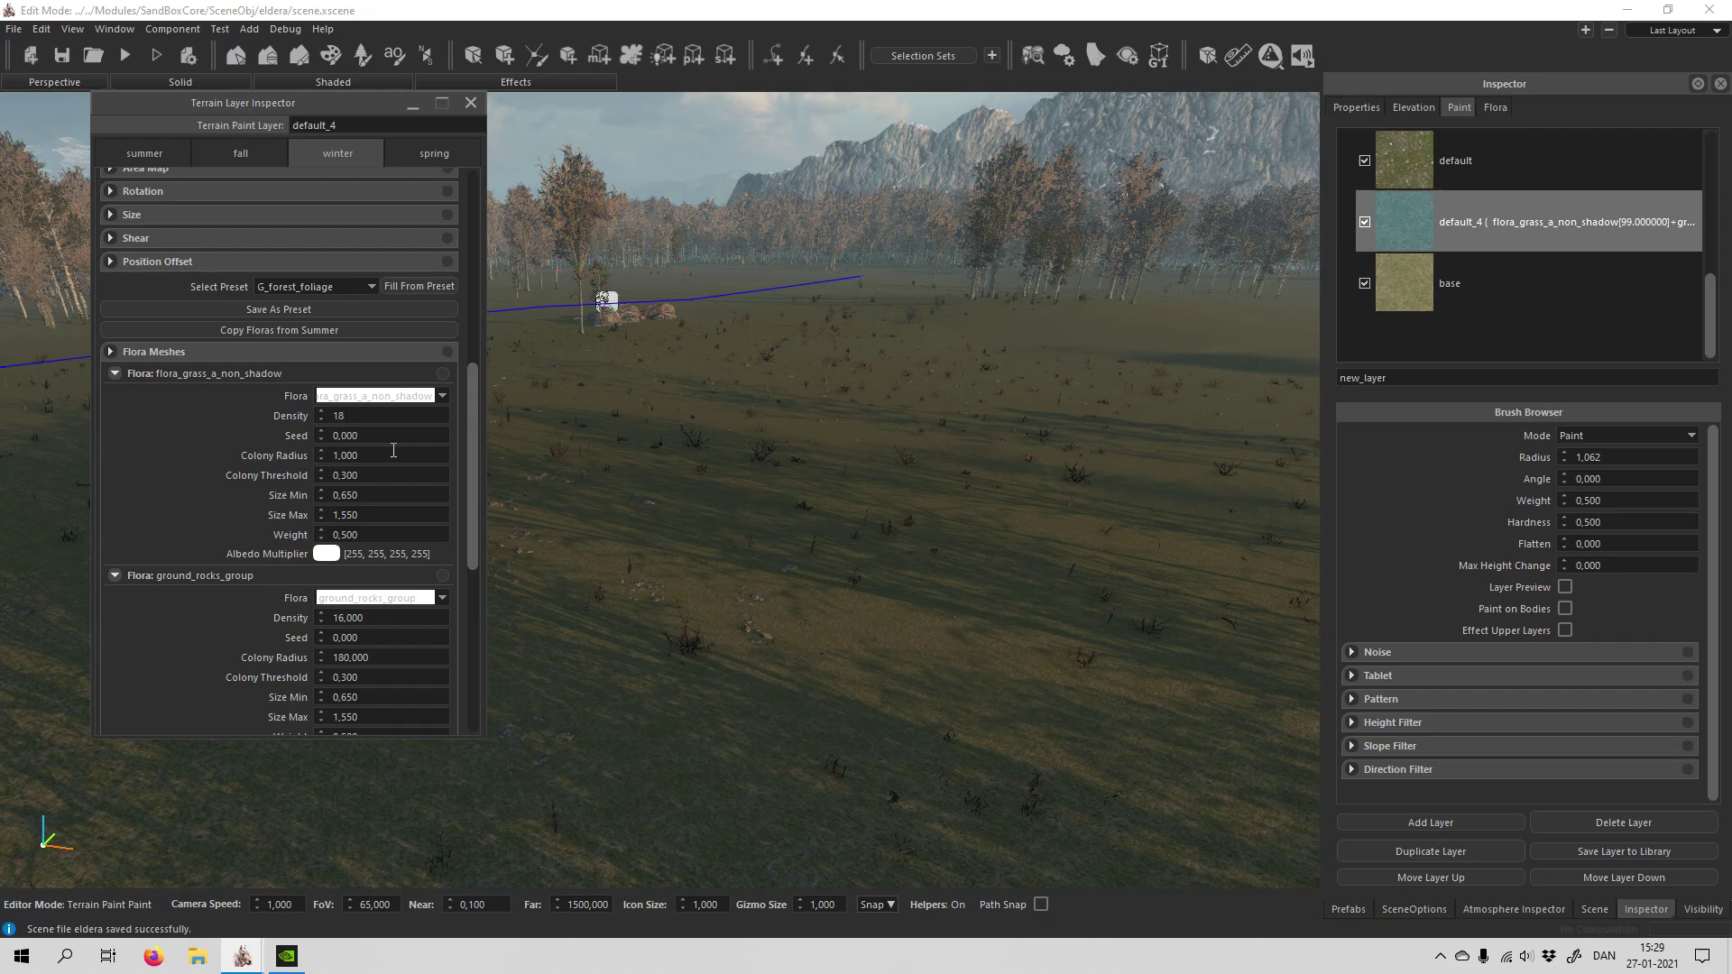
key("Tab")
key("Escape")
Step: Look over the thinned winter ground and examine the default_4 layer's winter area map, transparency and lighting settings
key("w")
middle_click_drag(1002, 642, 997, 636)
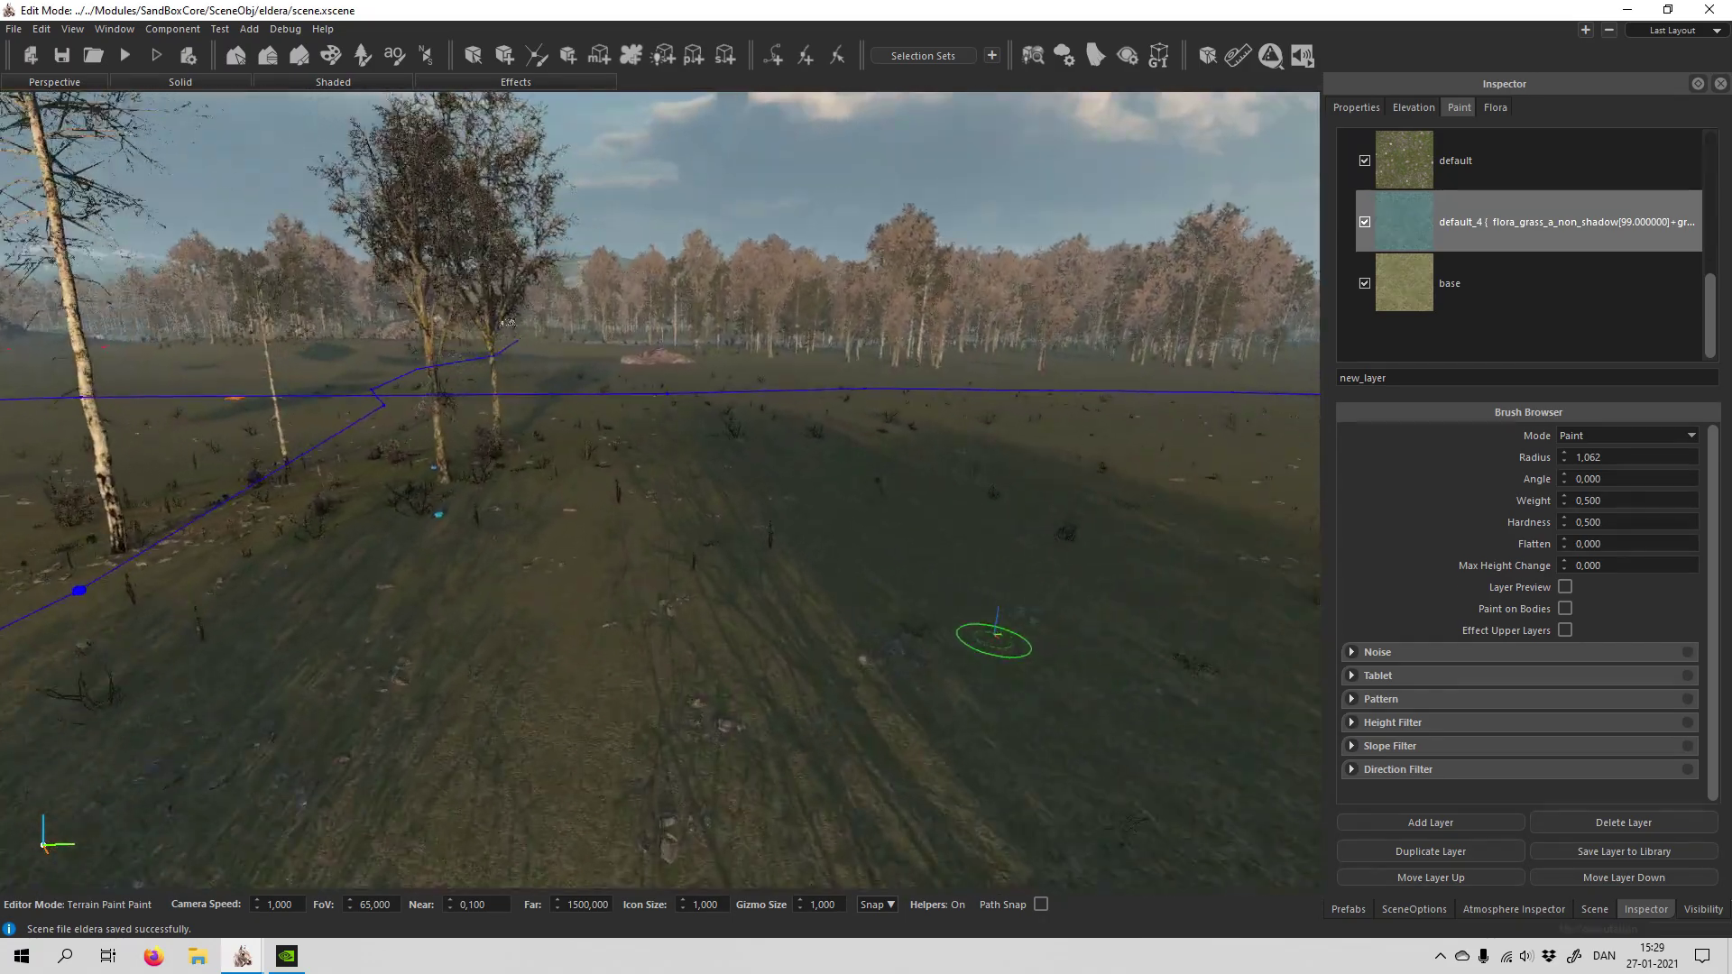
right_click_drag(996, 639, 993, 639)
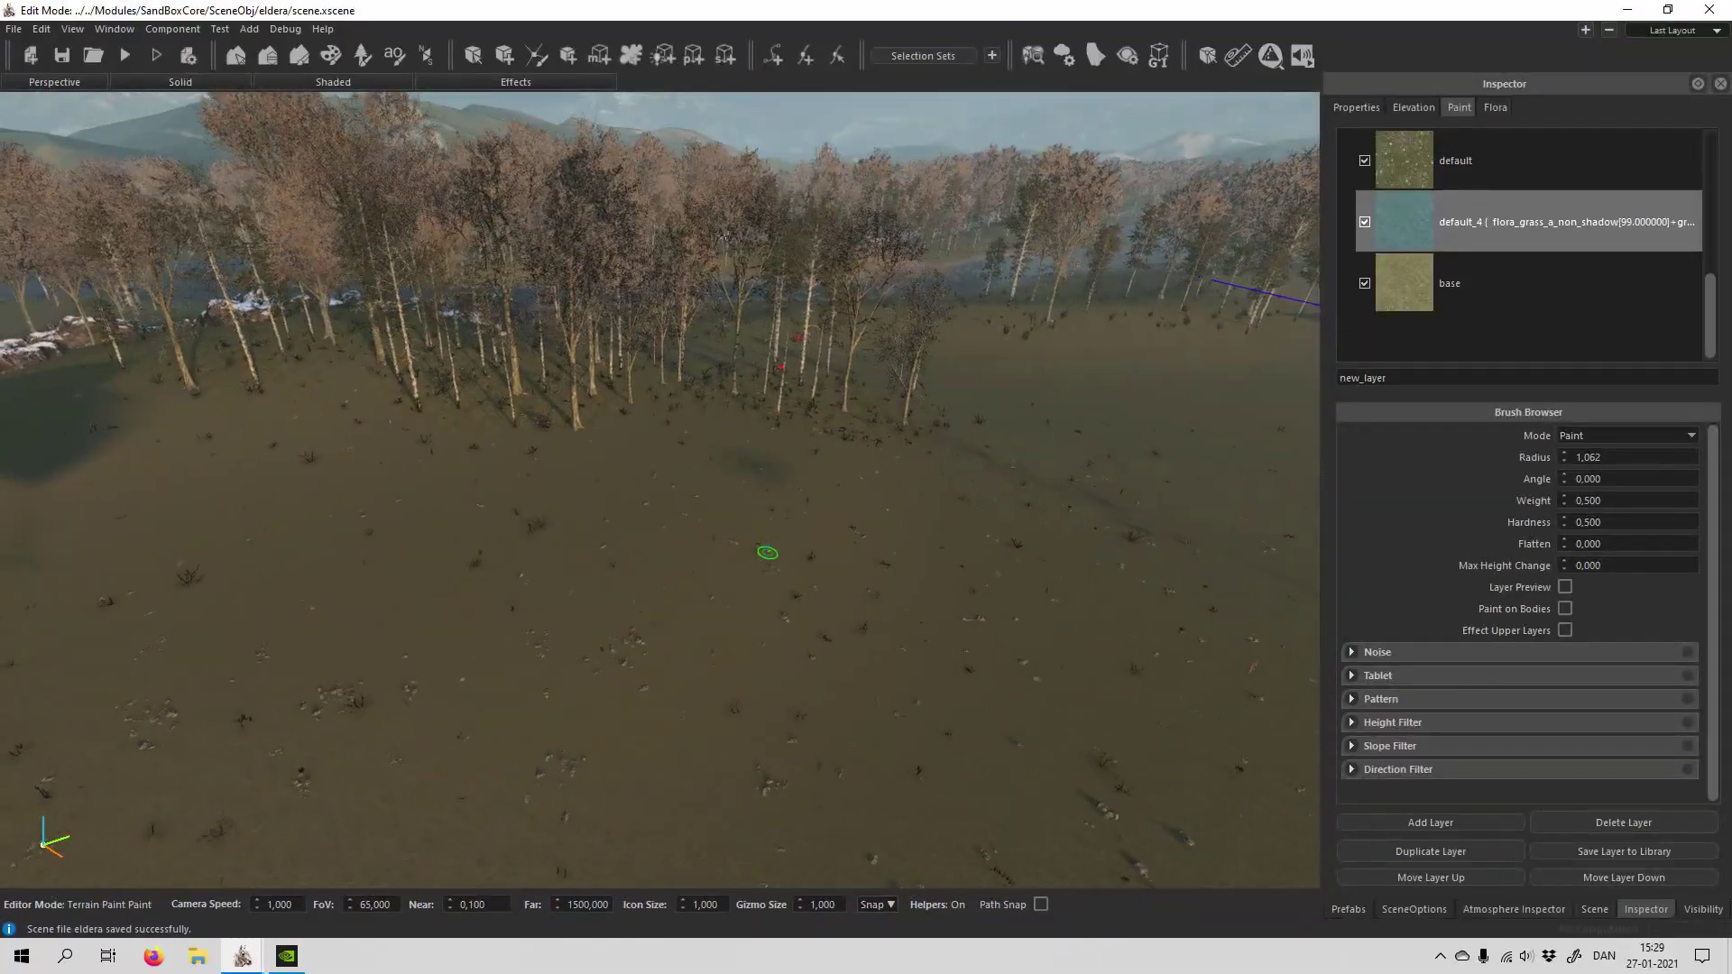
right_click_drag(767, 552, 773, 443)
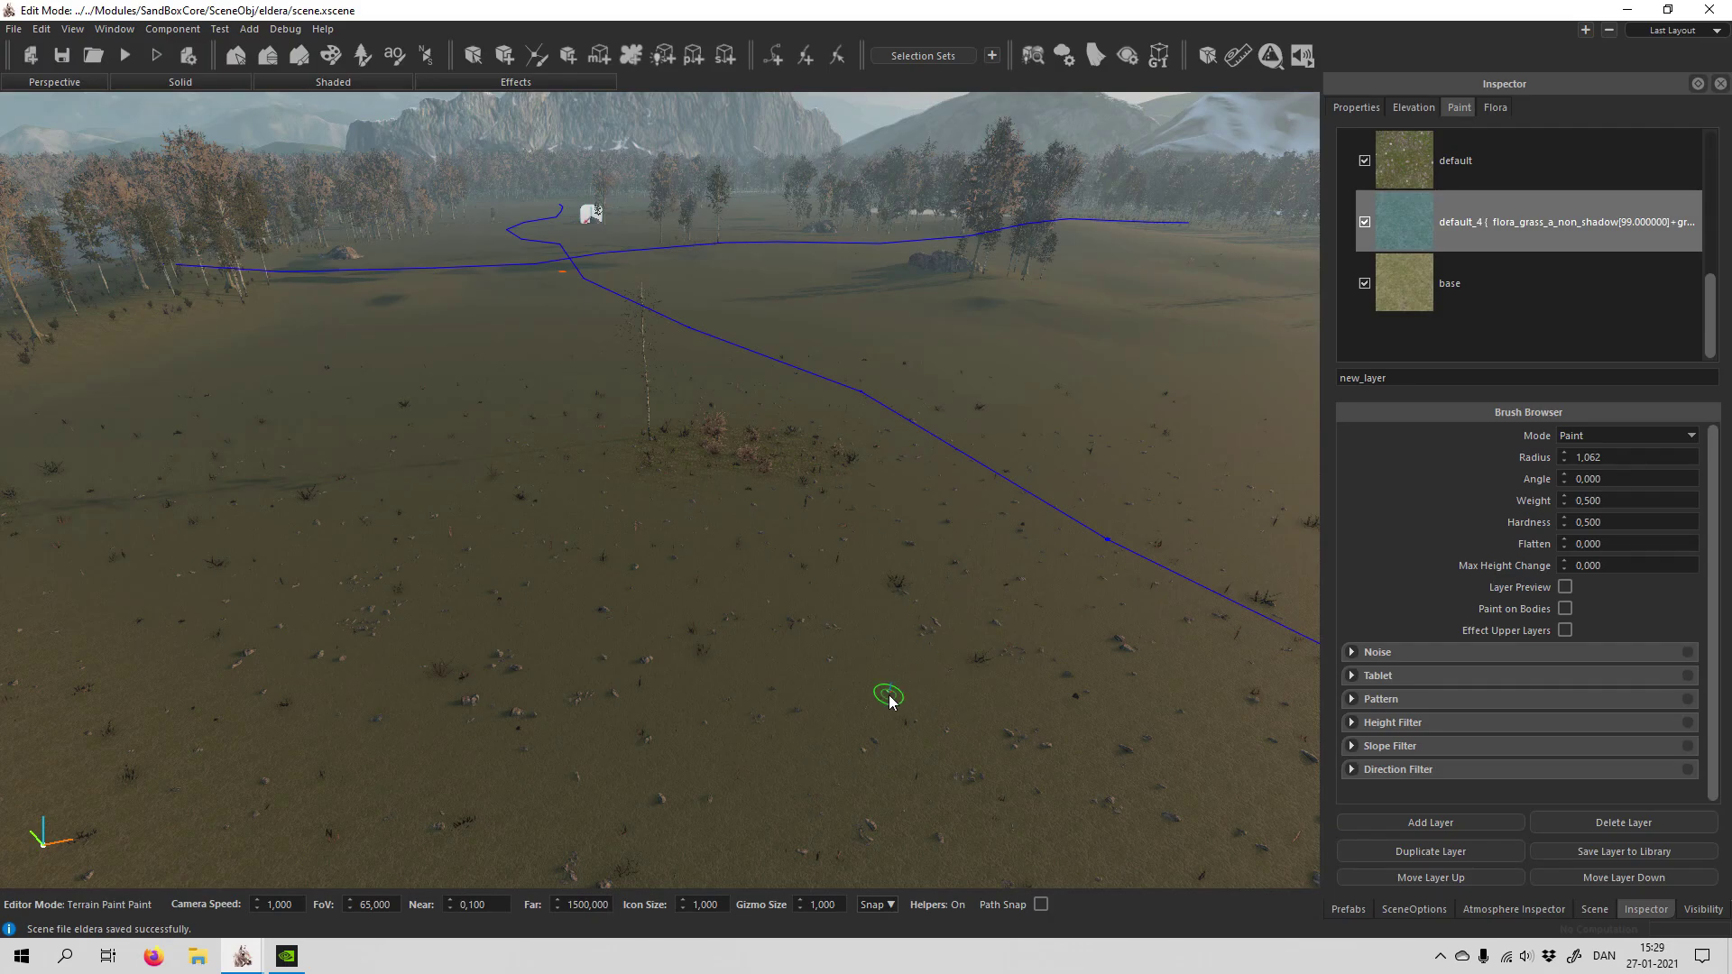
mouse_move(889, 699)
right_mouse_down()
mouse_move(876, 719)
mouse_move(874, 696)
mouse_move(843, 685)
right_mouse_up()
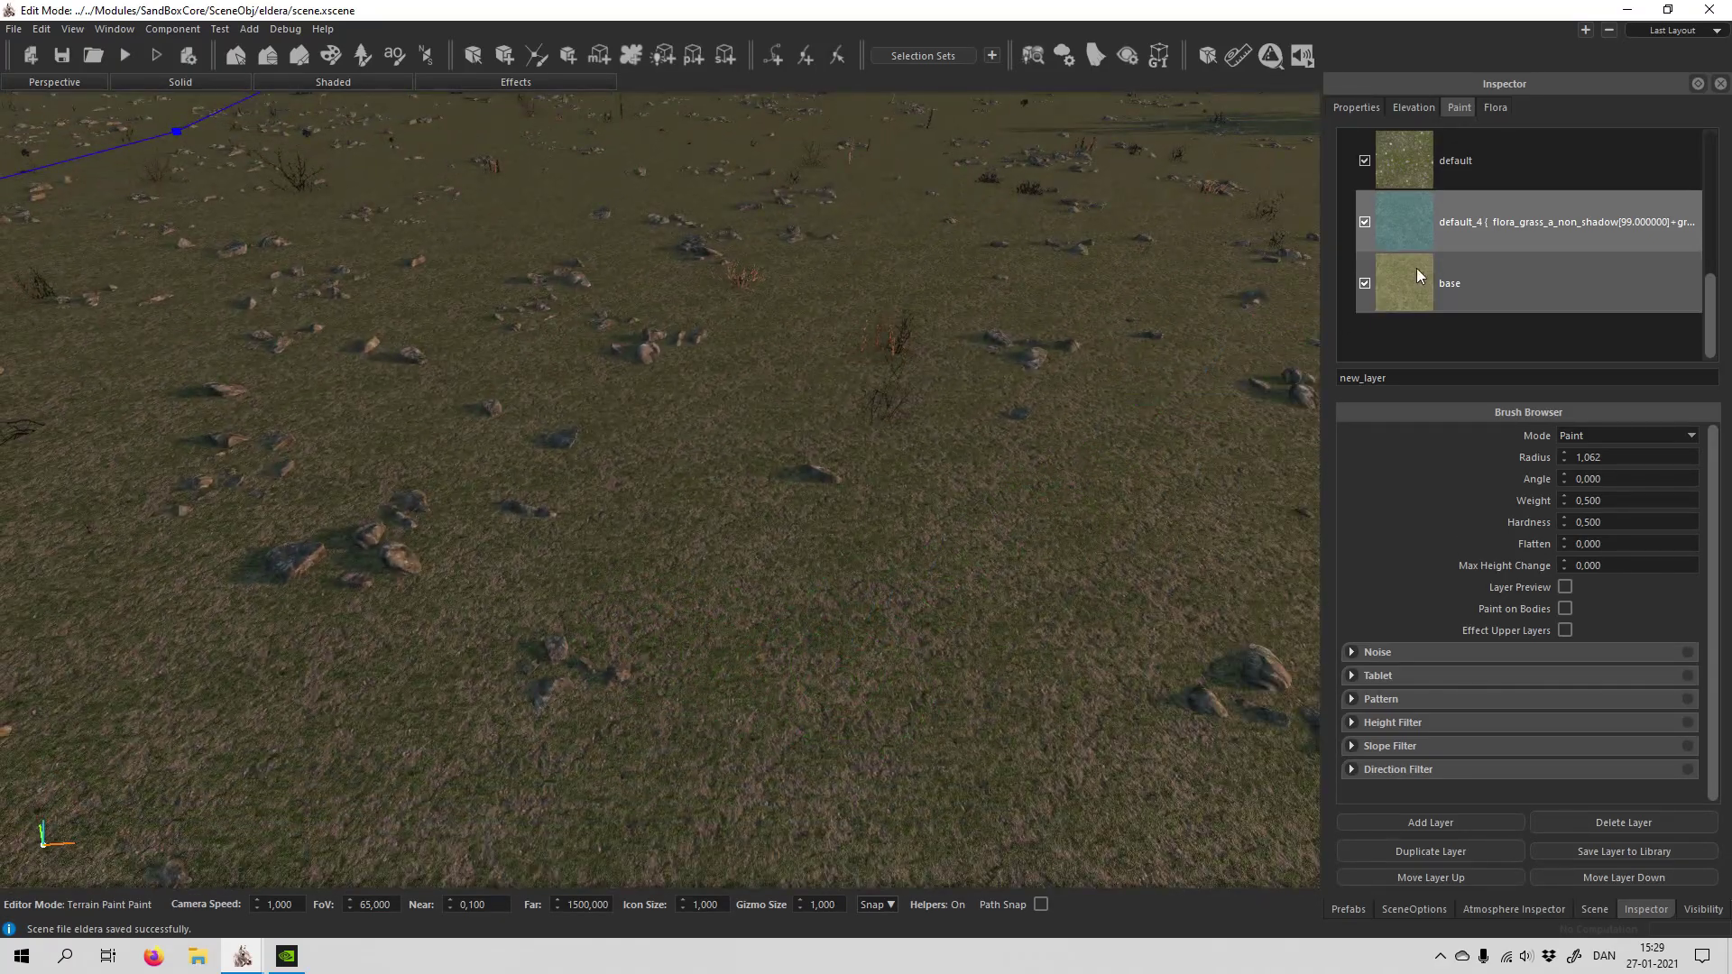
double_click(1444, 221)
scroll(154, 483, "up", 2)
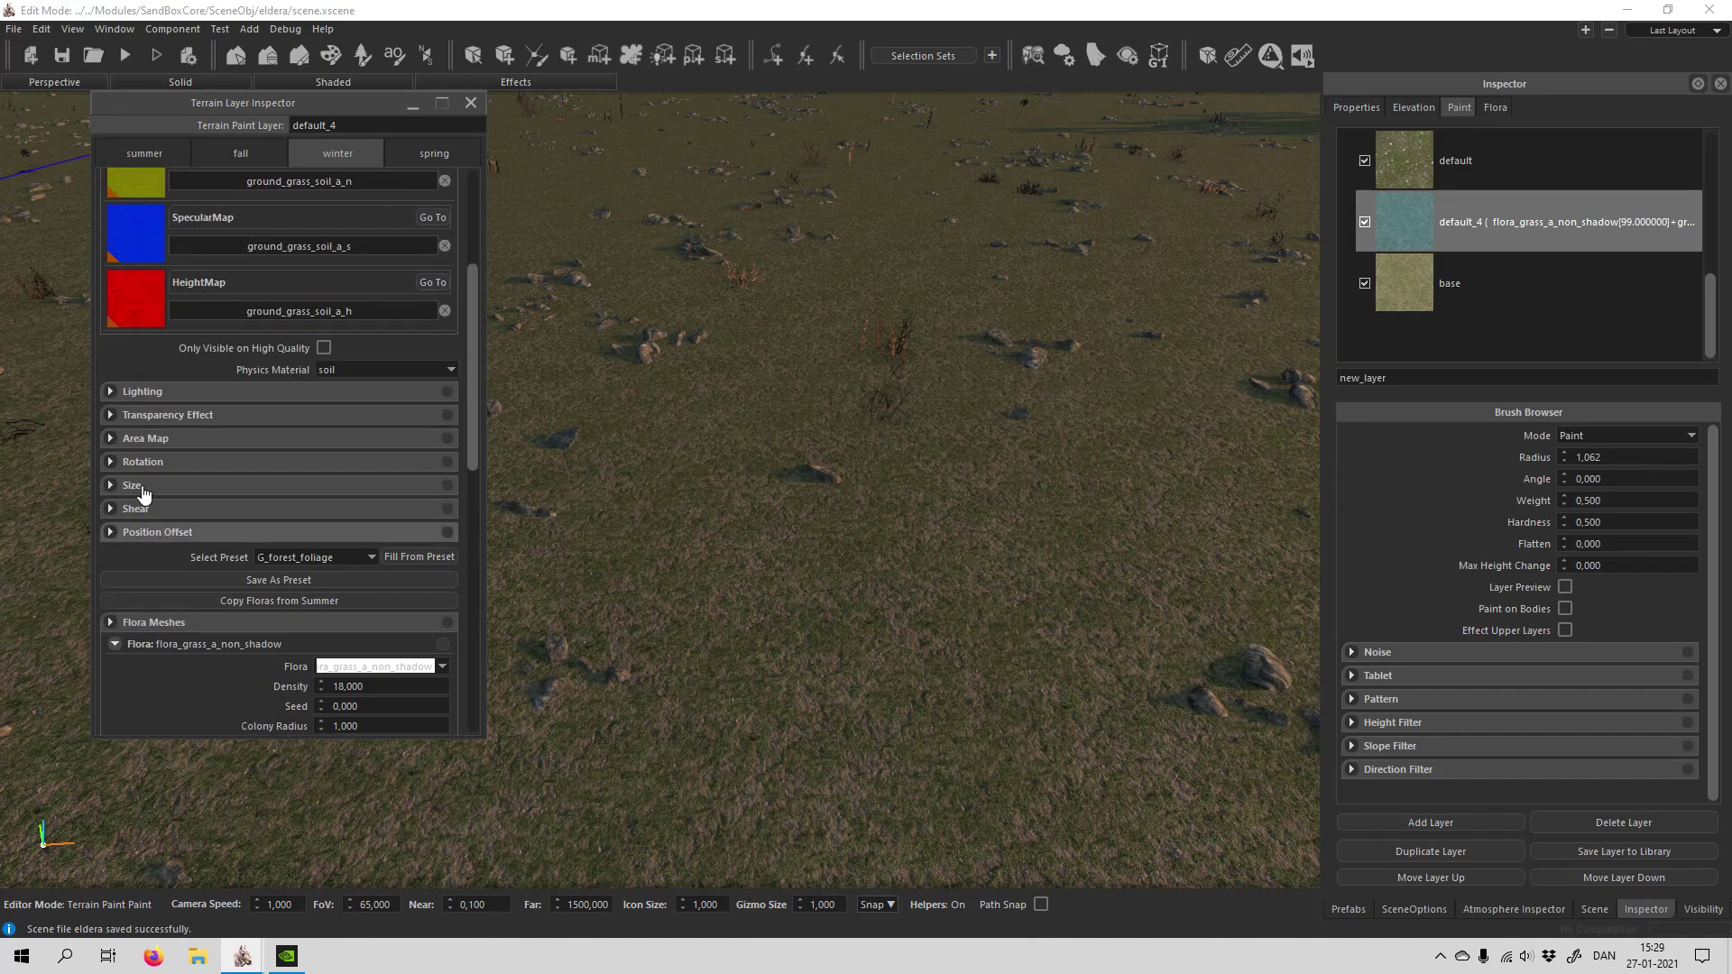
scroll(143, 493, "up", 3)
left_click(169, 602)
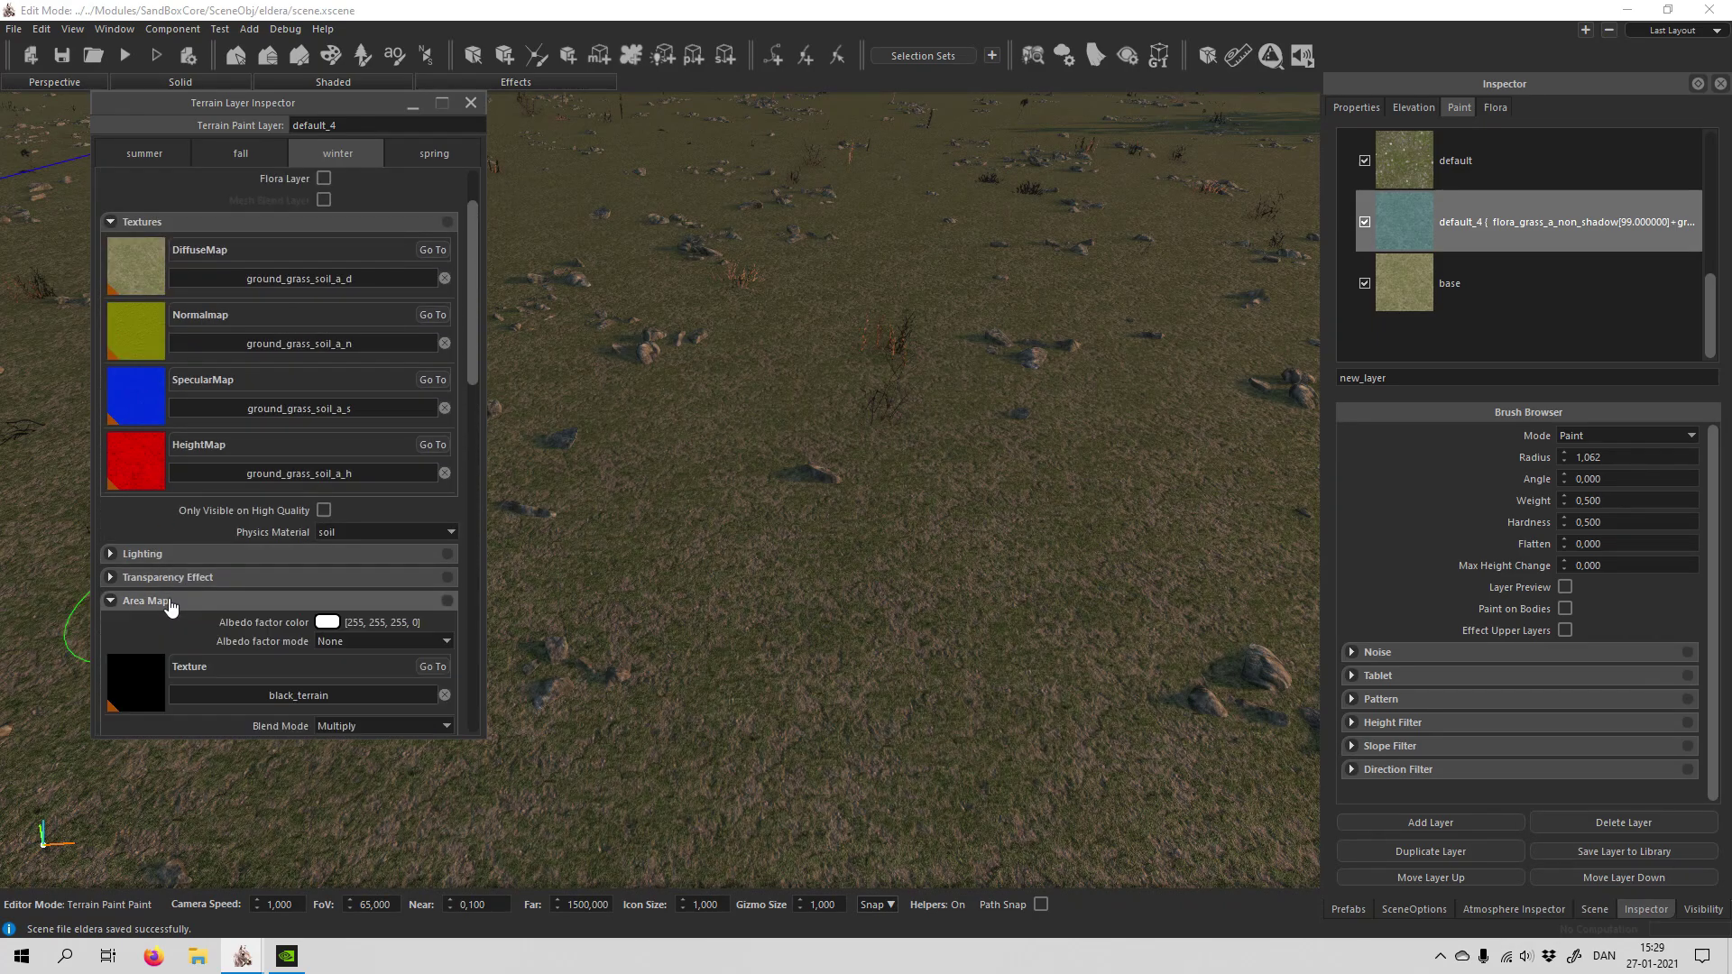
scroll(233, 523, "down", 2)
left_click(231, 470)
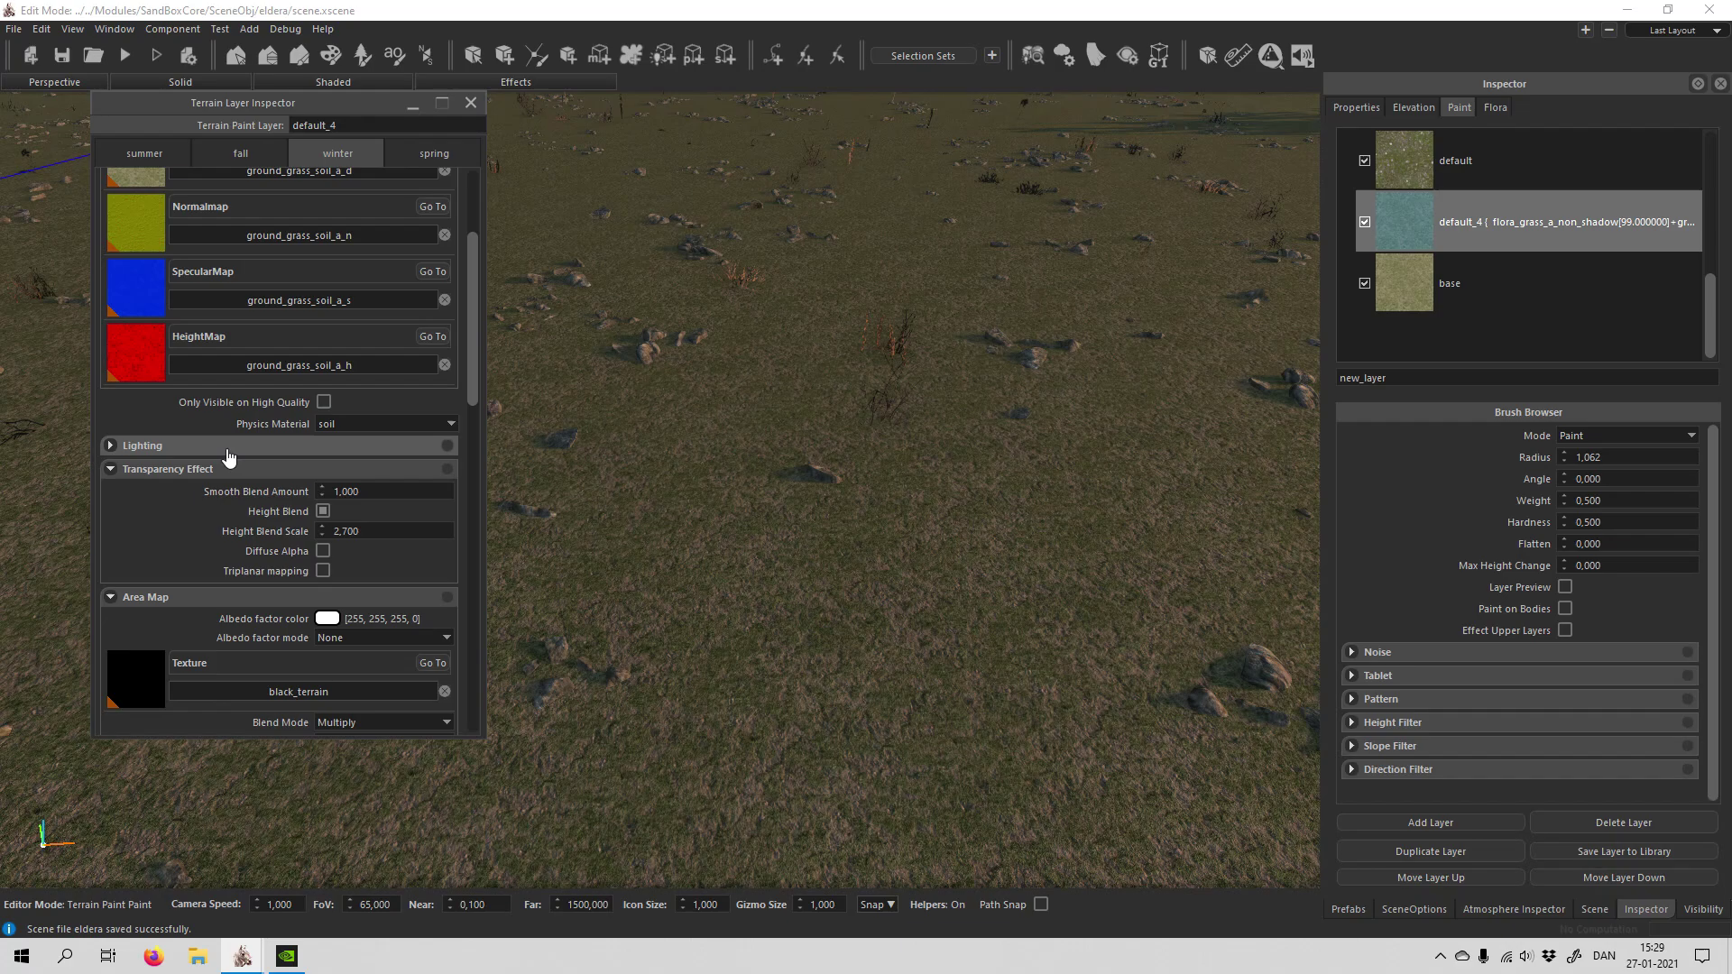
left_click(227, 447)
Step: Replace the winter diffuse texture of the default_4 layer with the snow texture snow_b_d
scroll(238, 540, "up", 4)
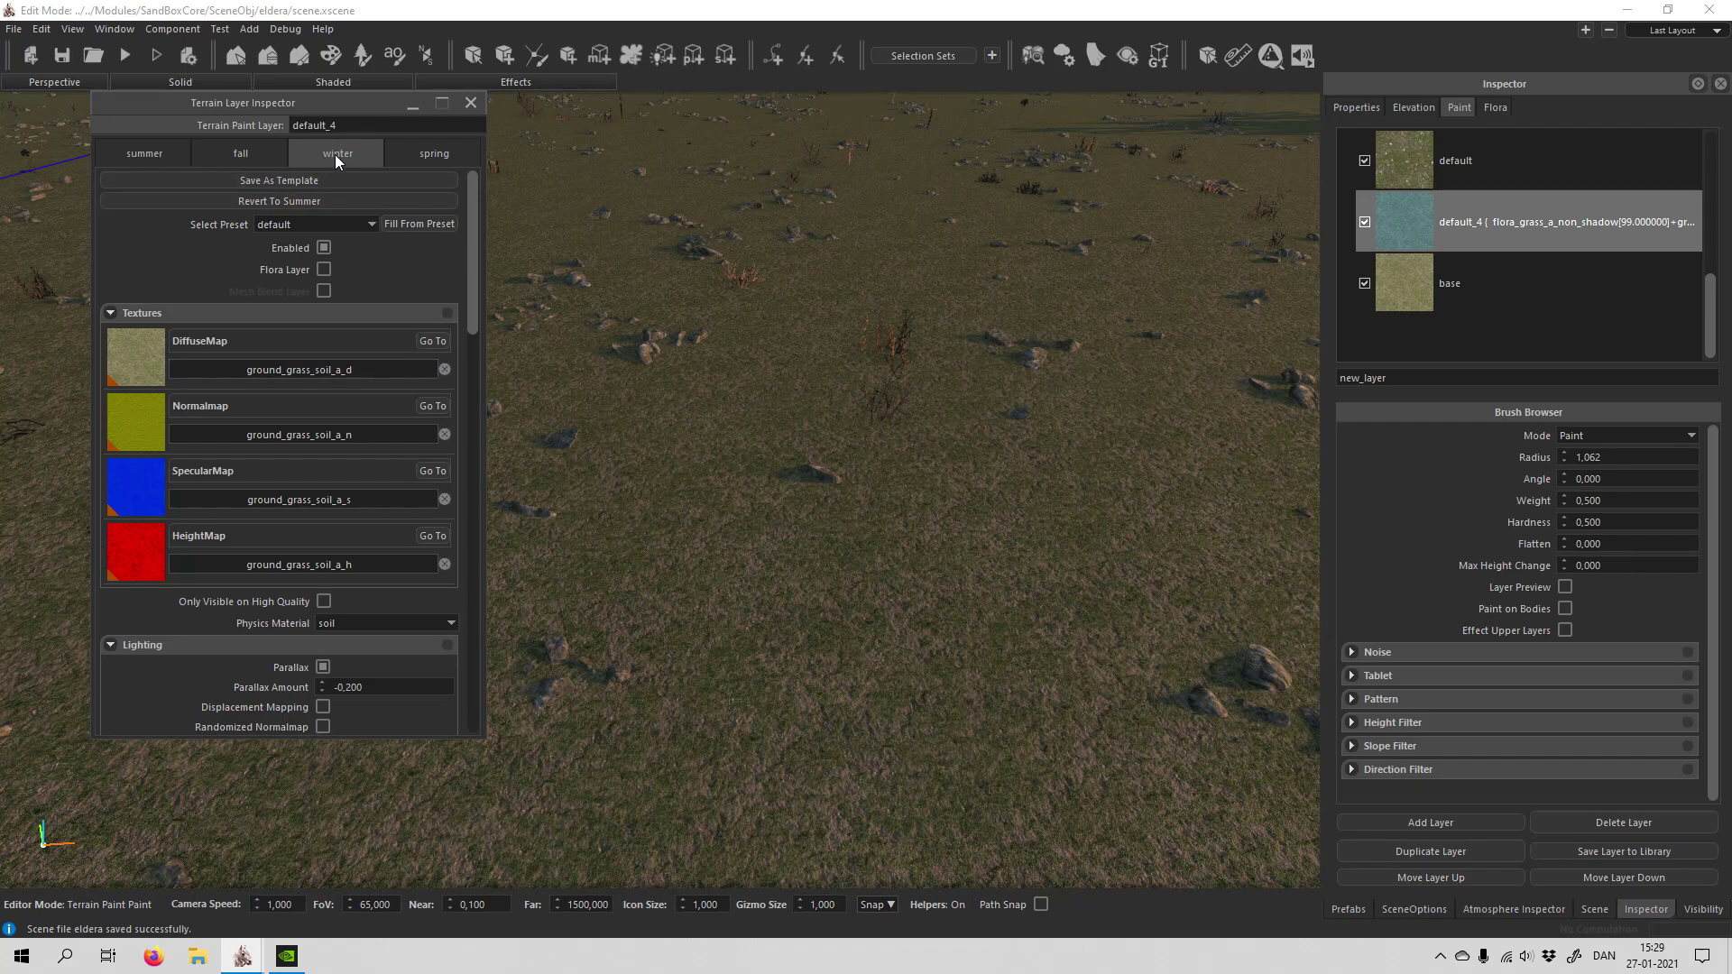
left_click(321, 370)
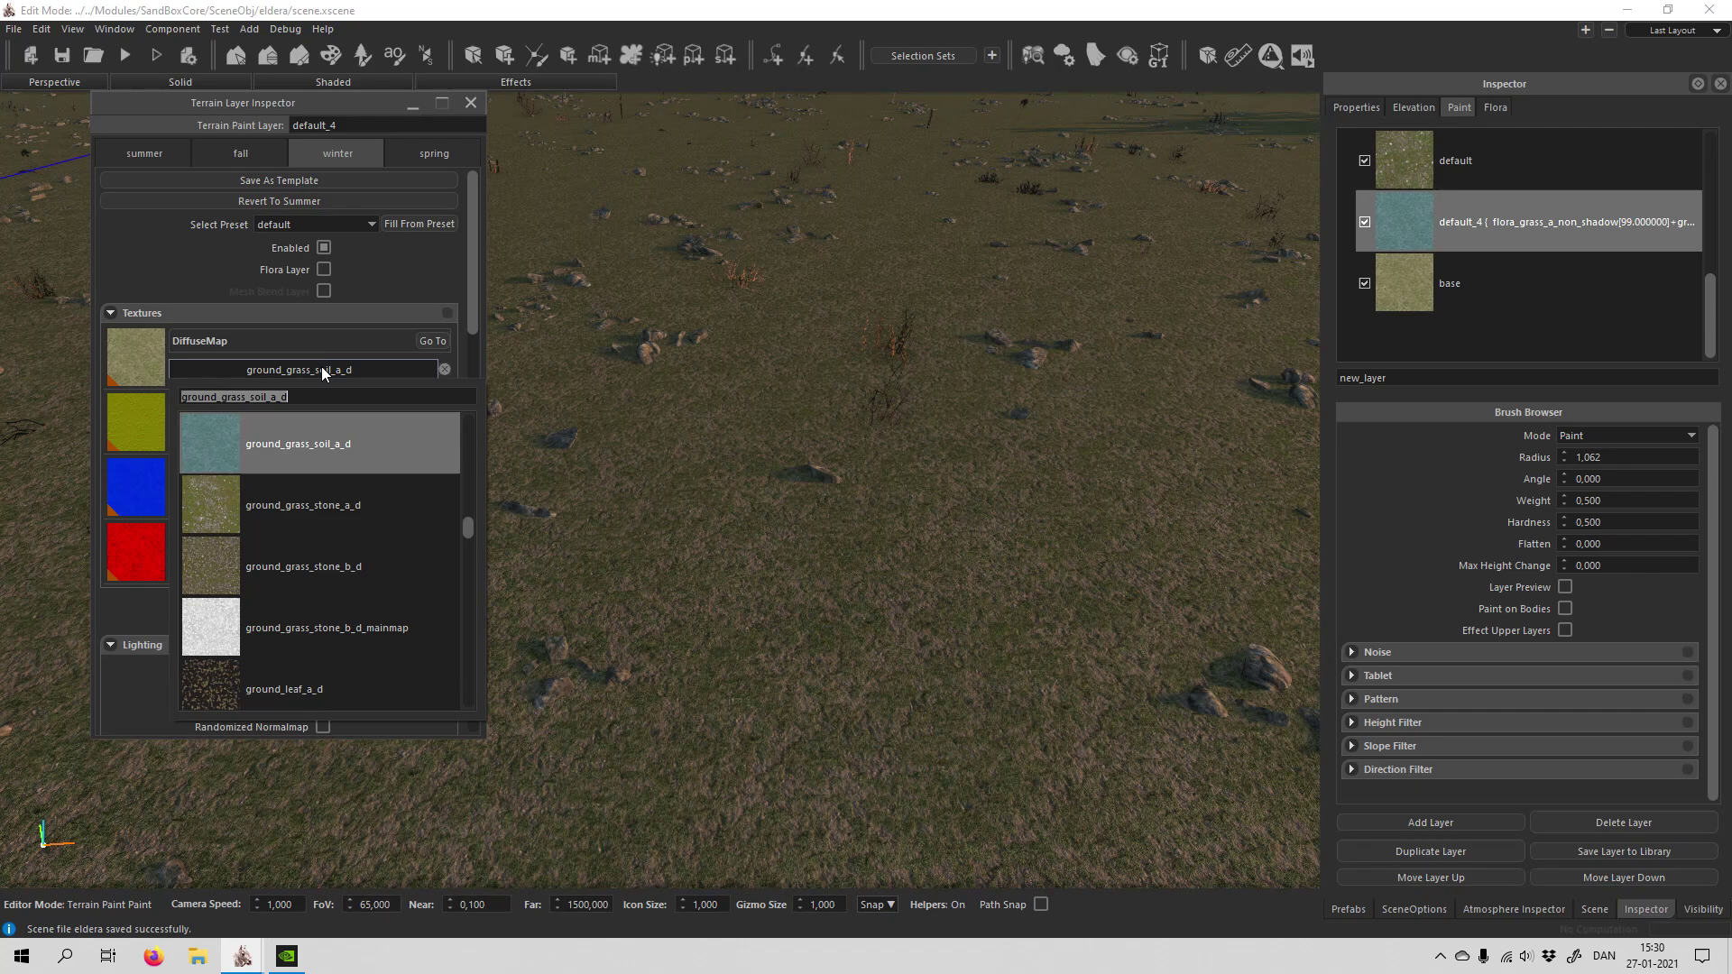
scroll(359, 496, "down", 3)
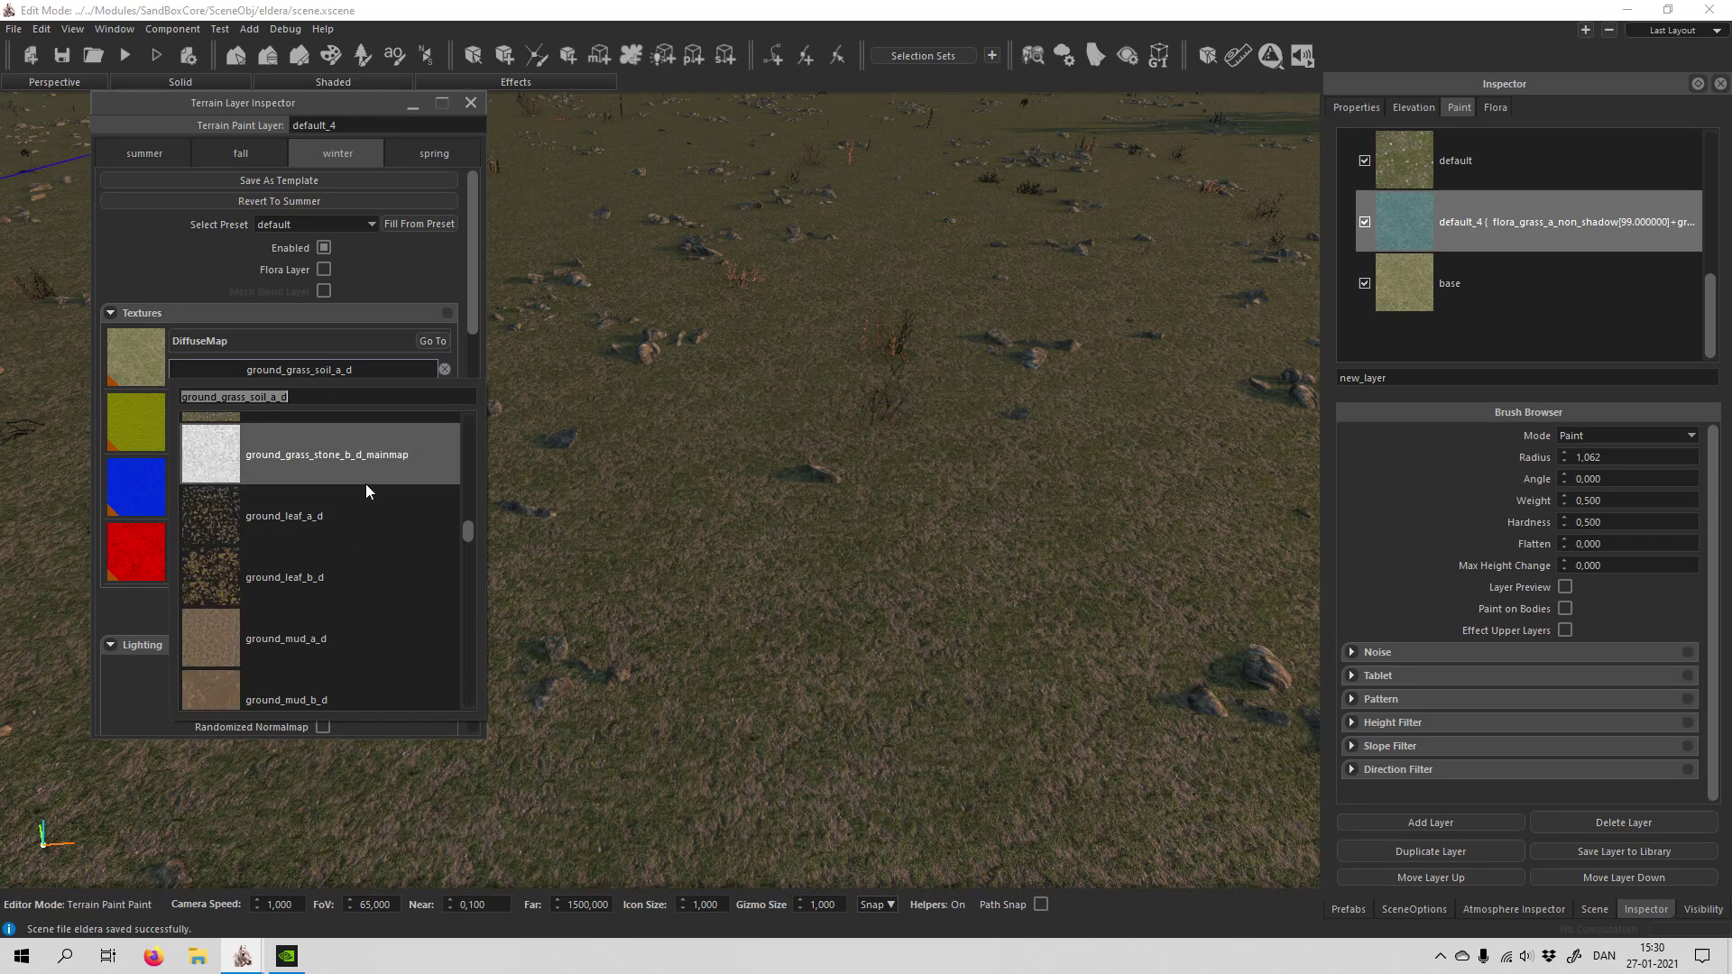
scroll(370, 540, "down", 5)
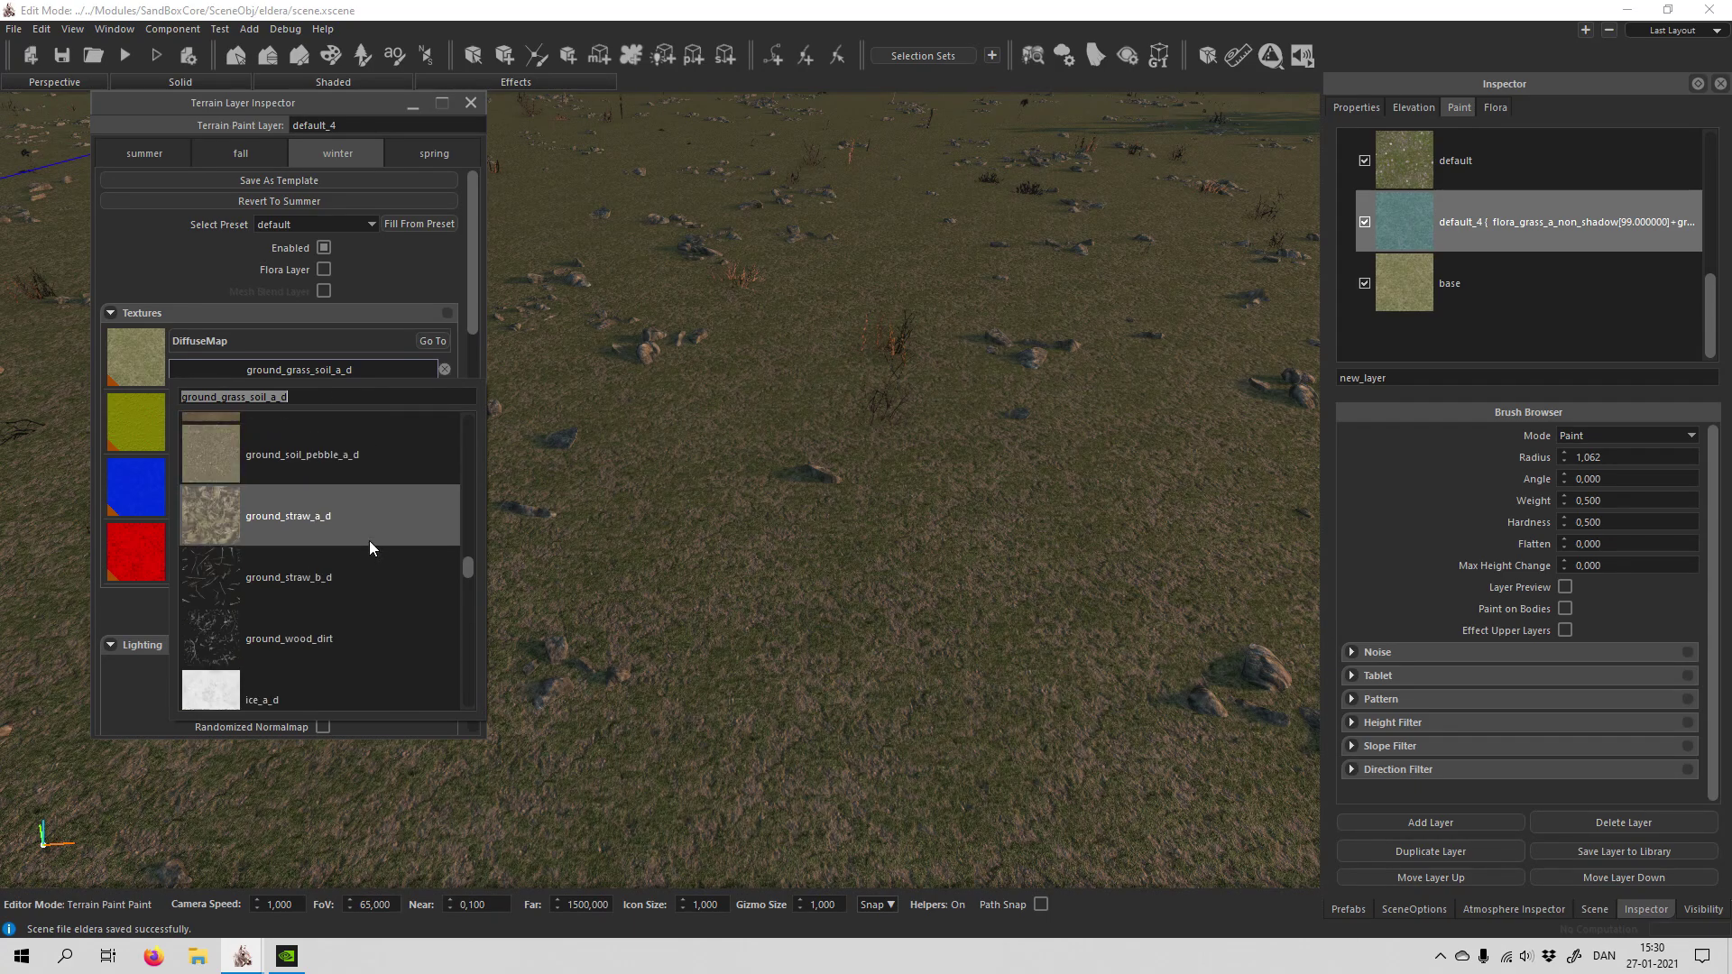
scroll(369, 540, "down", 8)
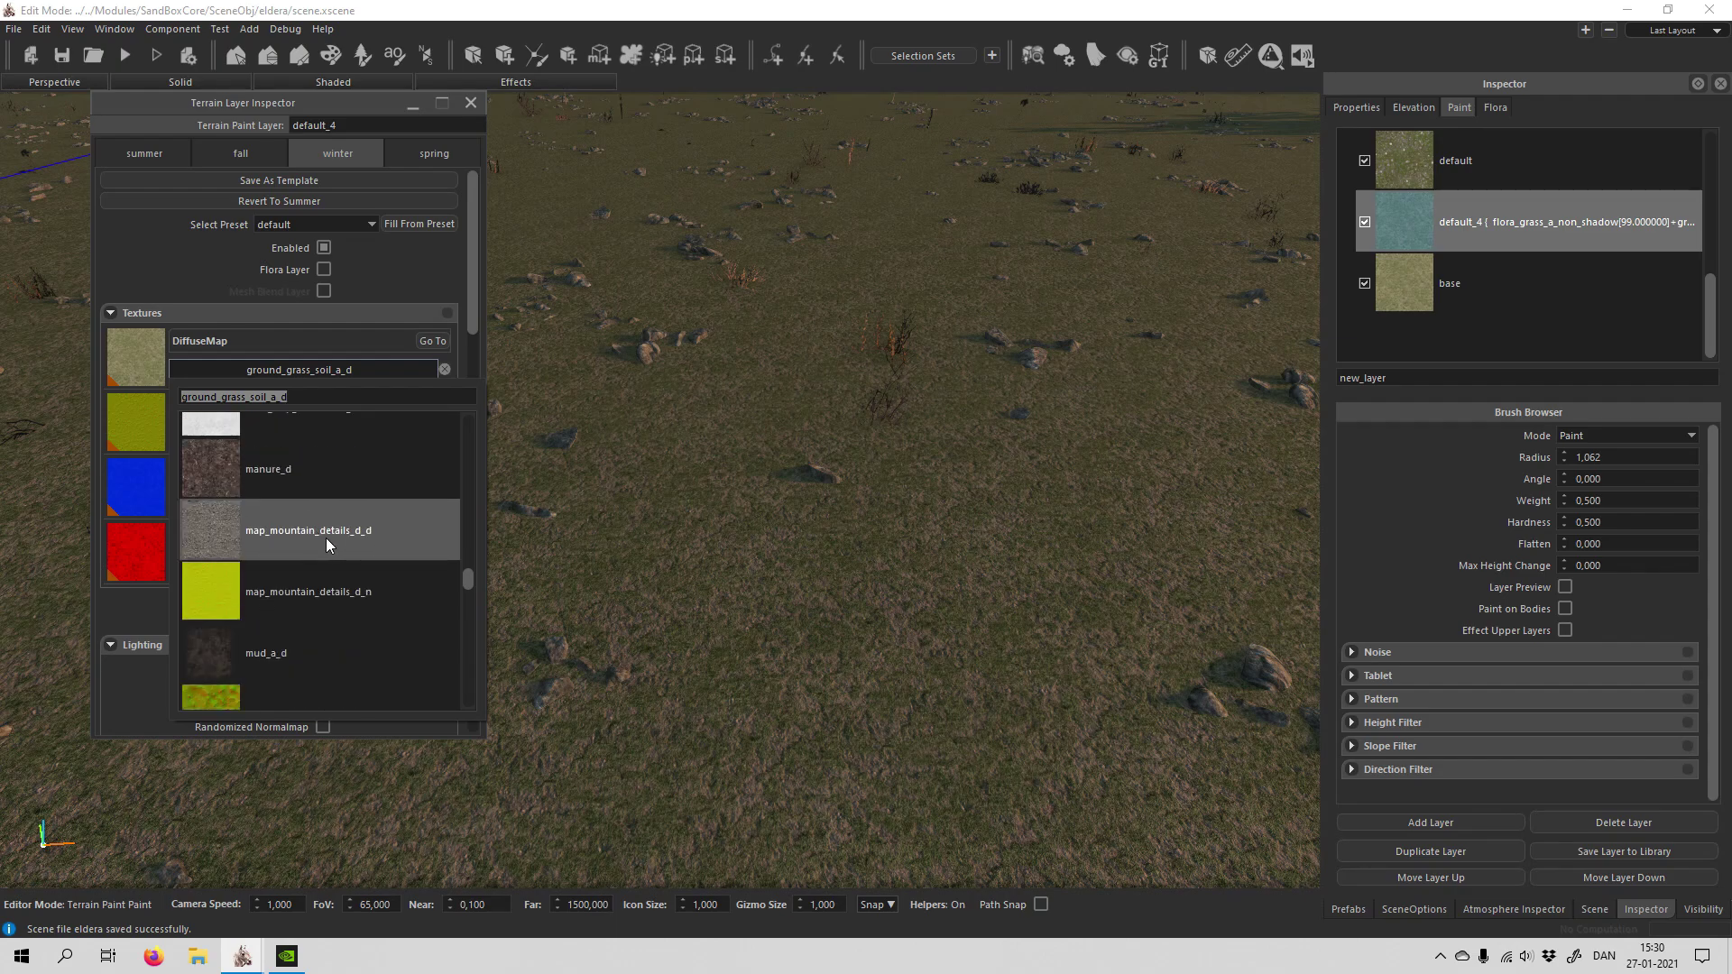
scroll(327, 538, "down", 12)
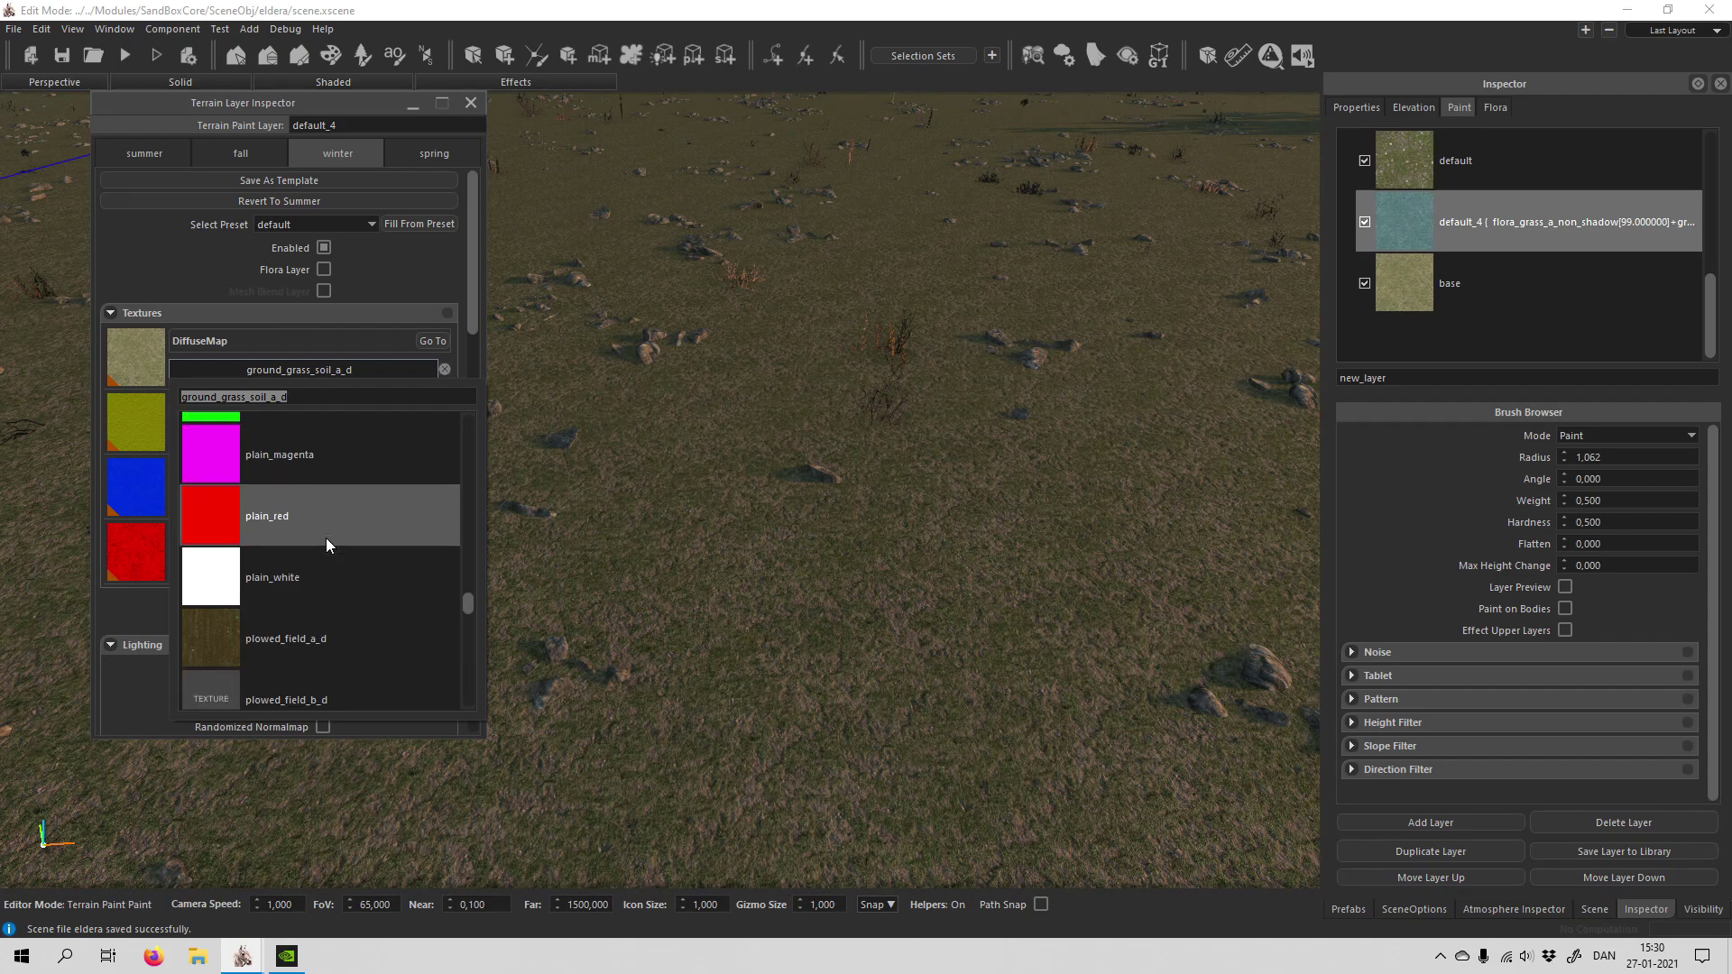
scroll(326, 538, "down", 10)
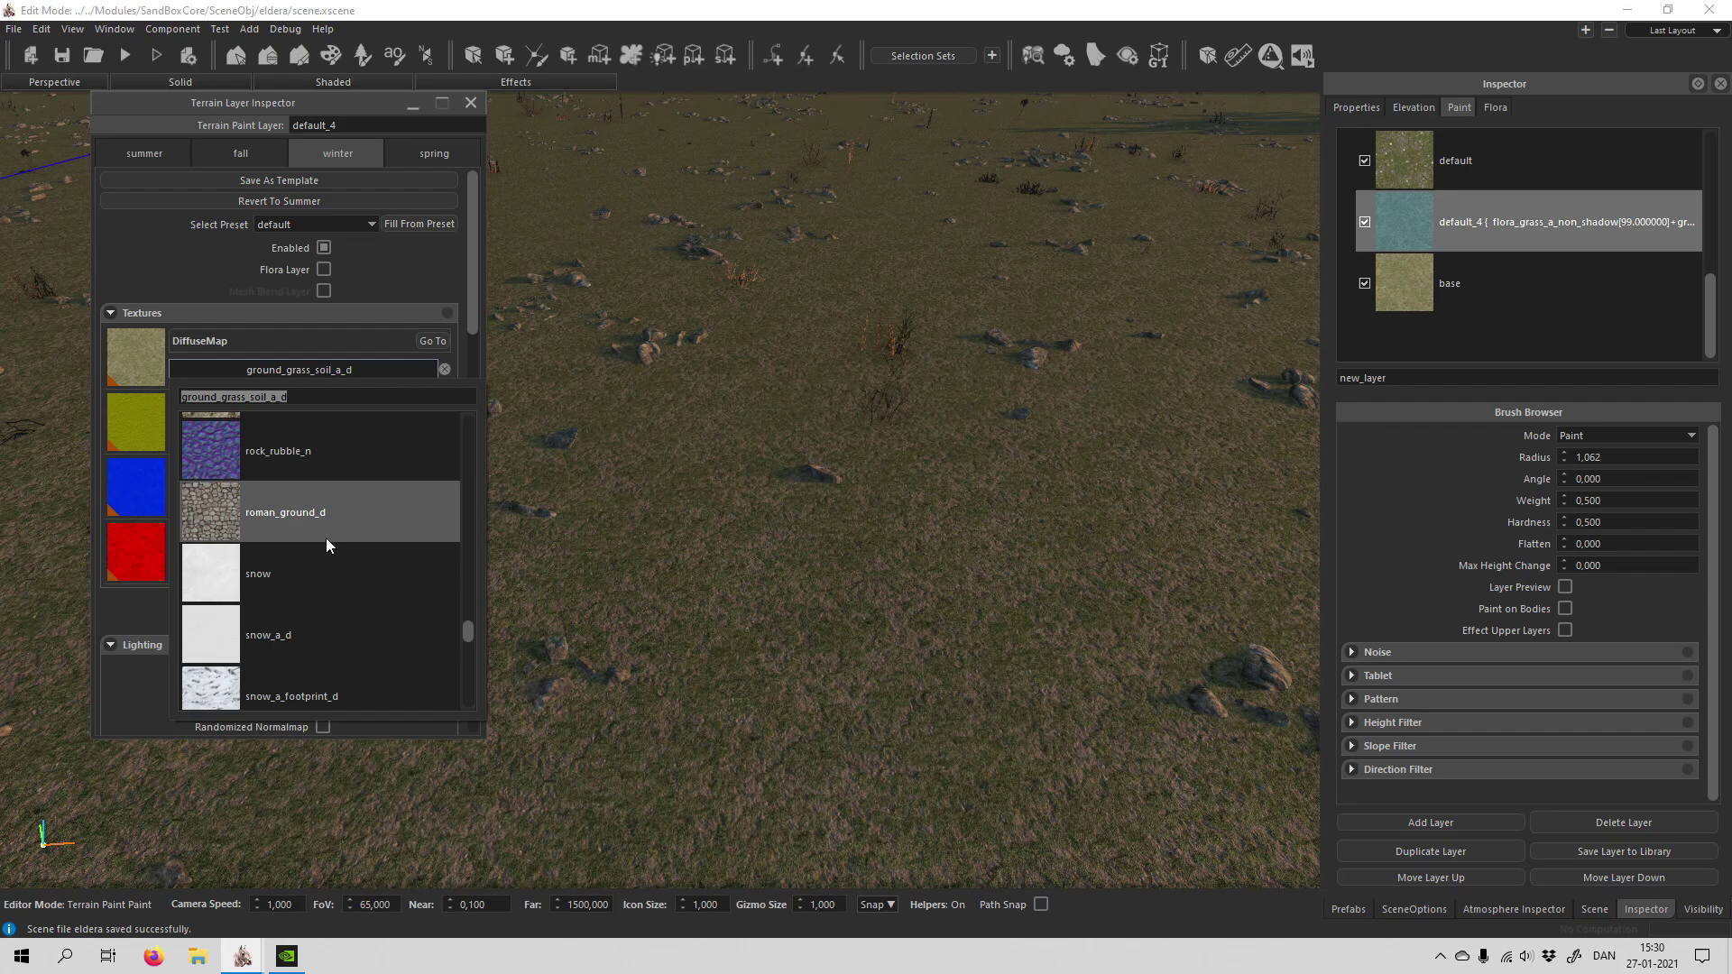
scroll(327, 538, "down", 3)
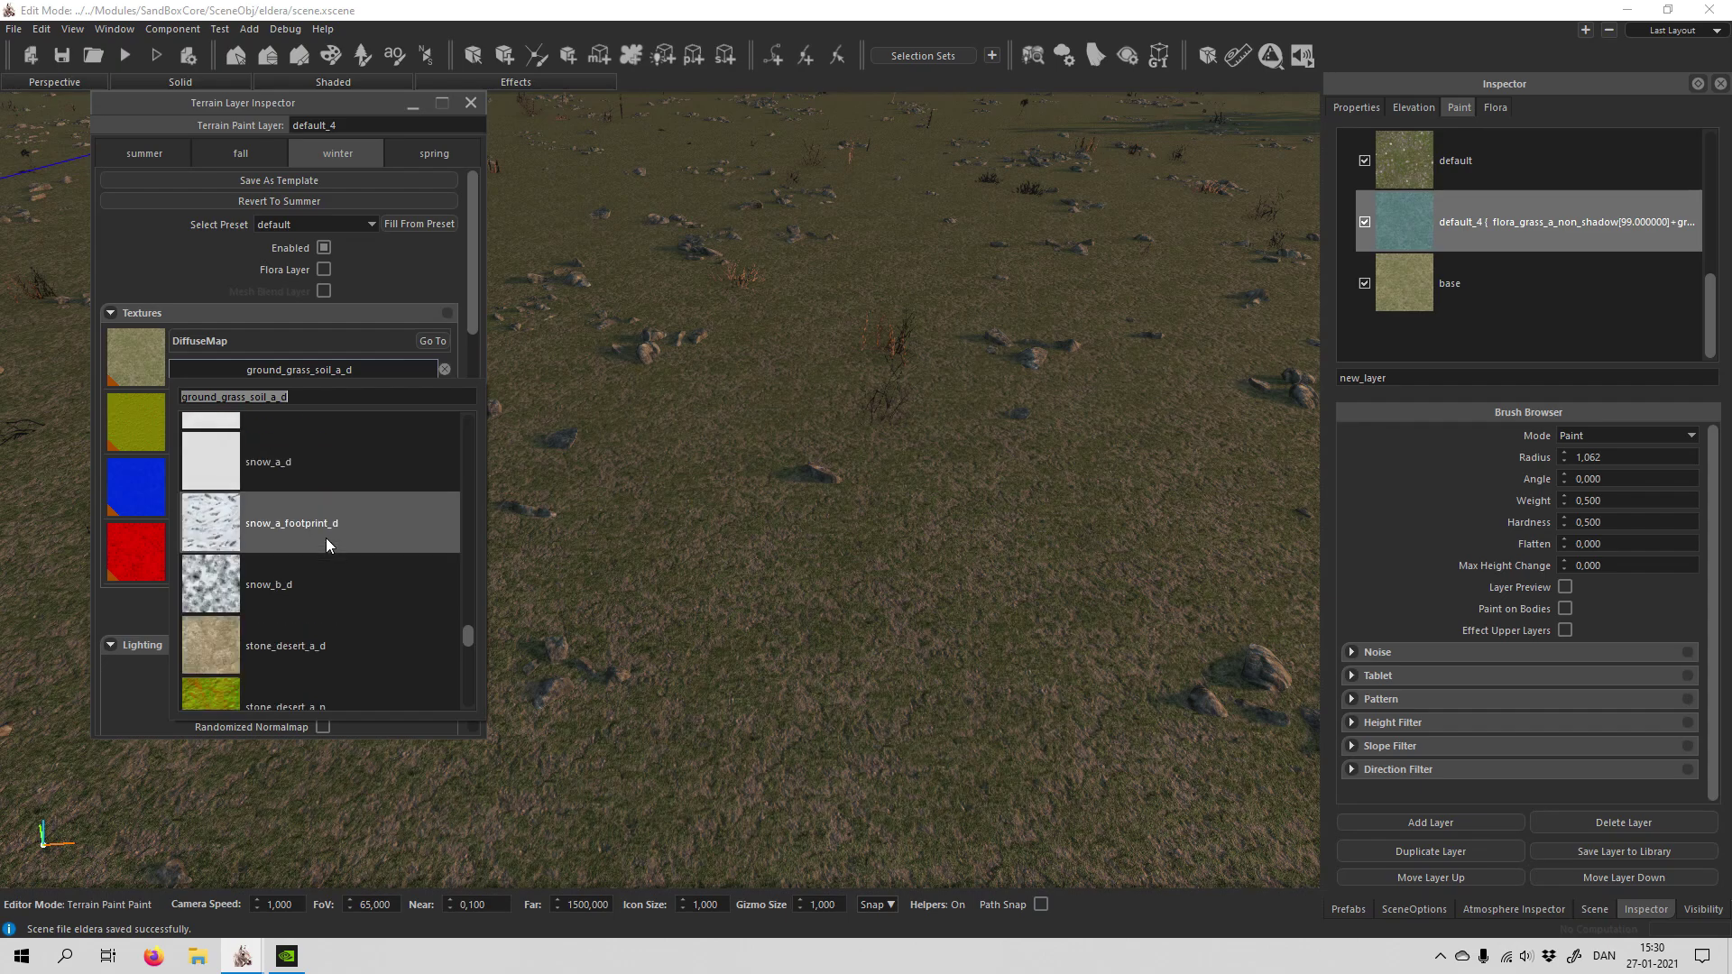
left_click(319, 585)
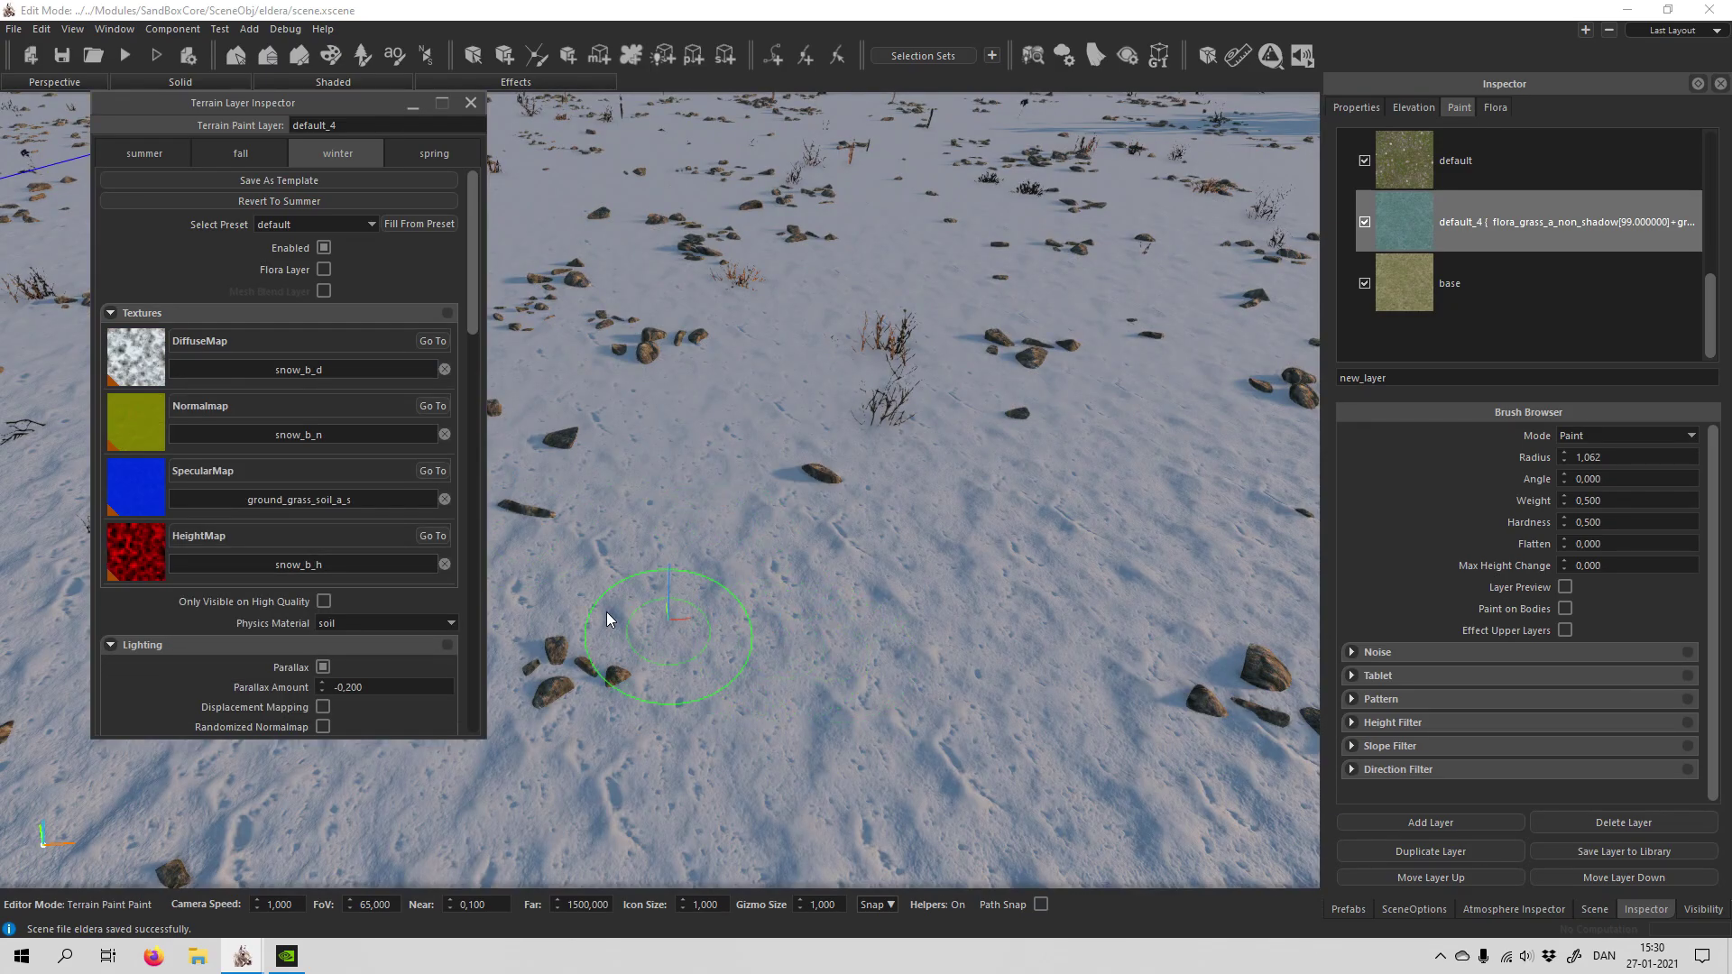
Step: Examine the winter flora settings of the default_4 layer and look over the snowy ground and the forest patches by the river
right_click_drag(729, 604, 732, 605)
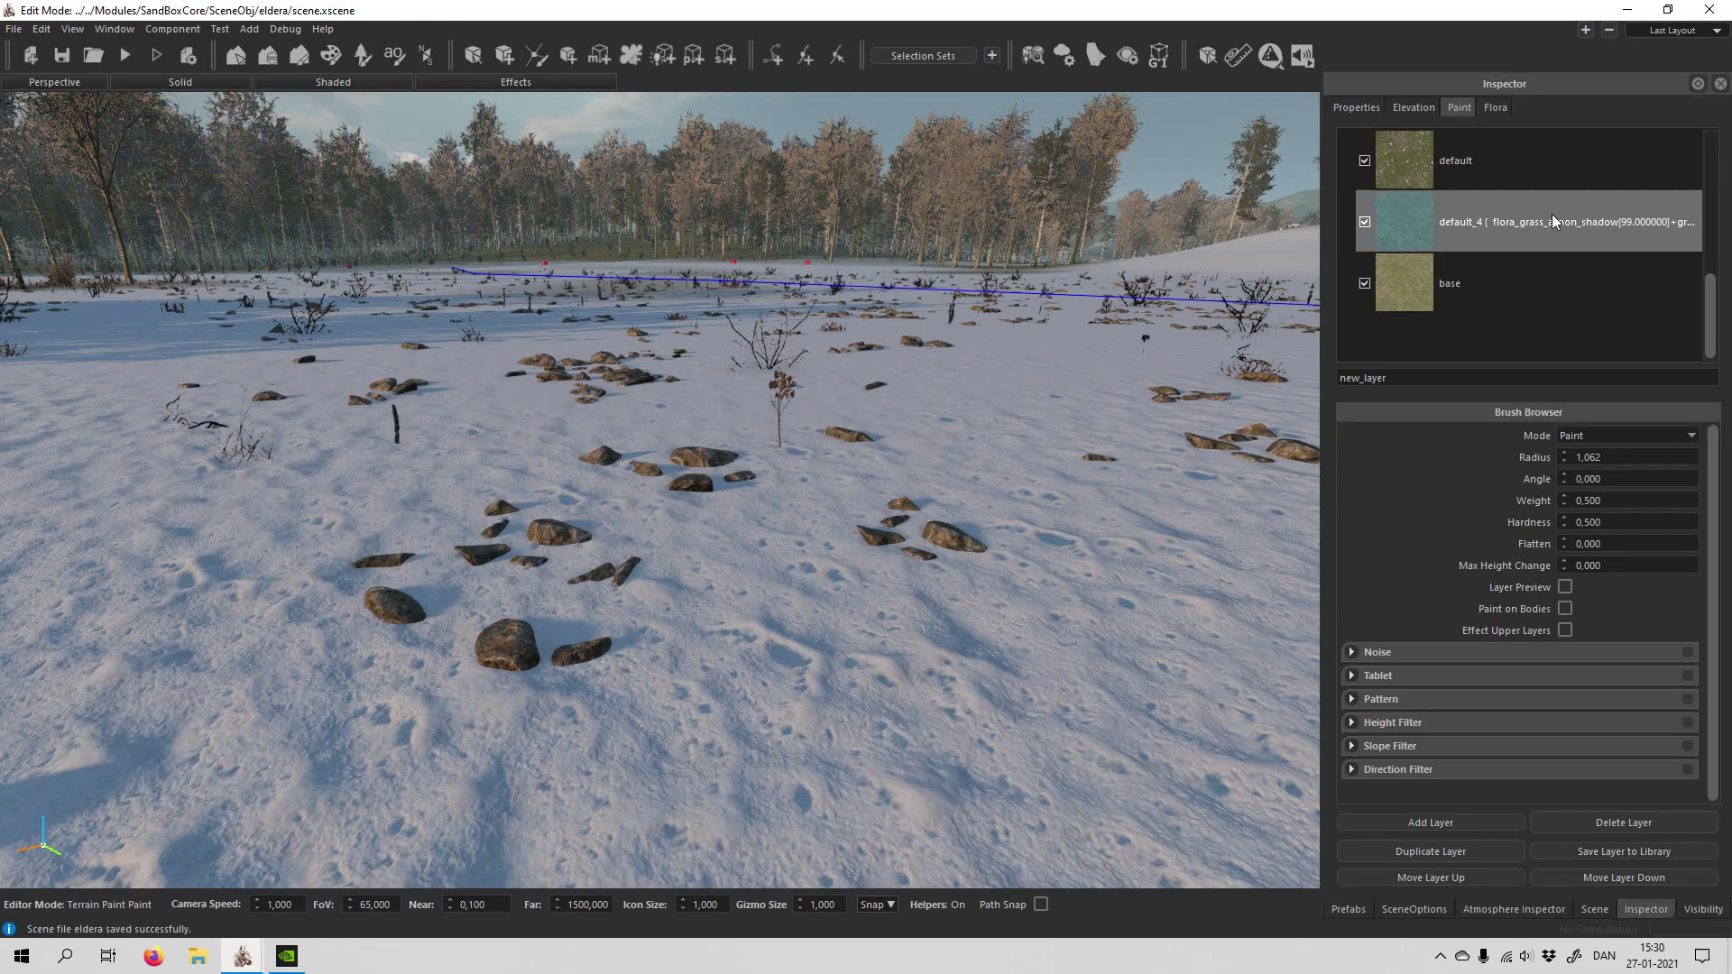
double_click(1523, 225)
scroll(338, 587, "down", 15)
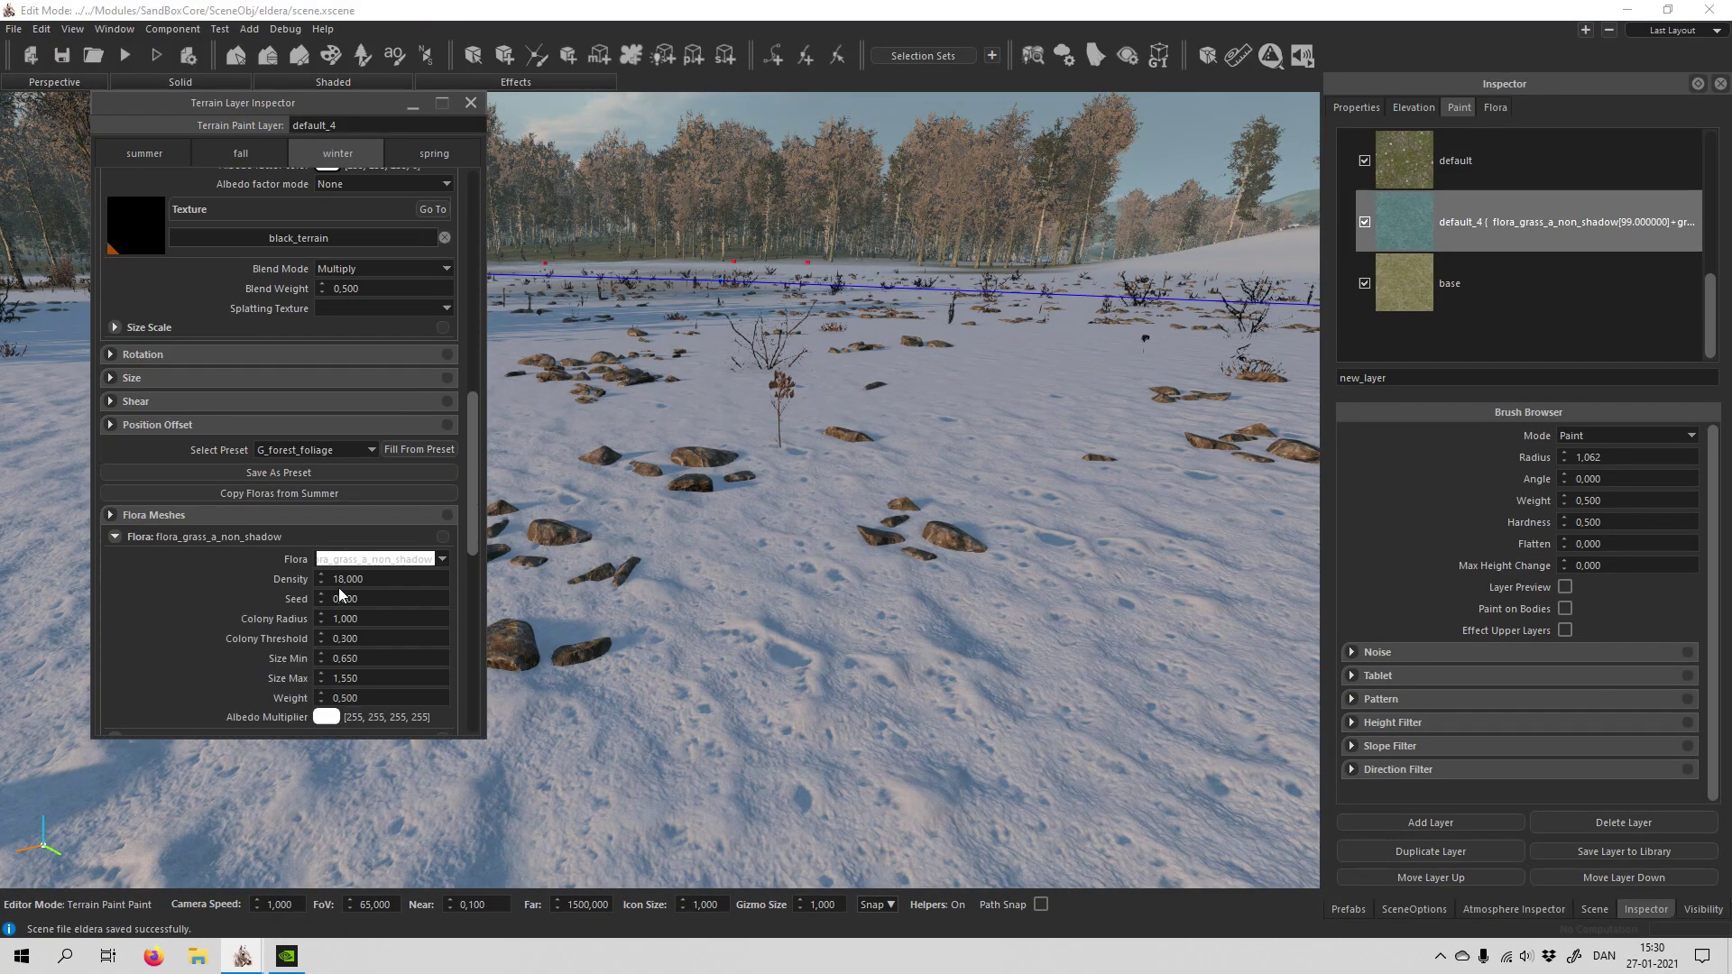
scroll(180, 442, "up", 1)
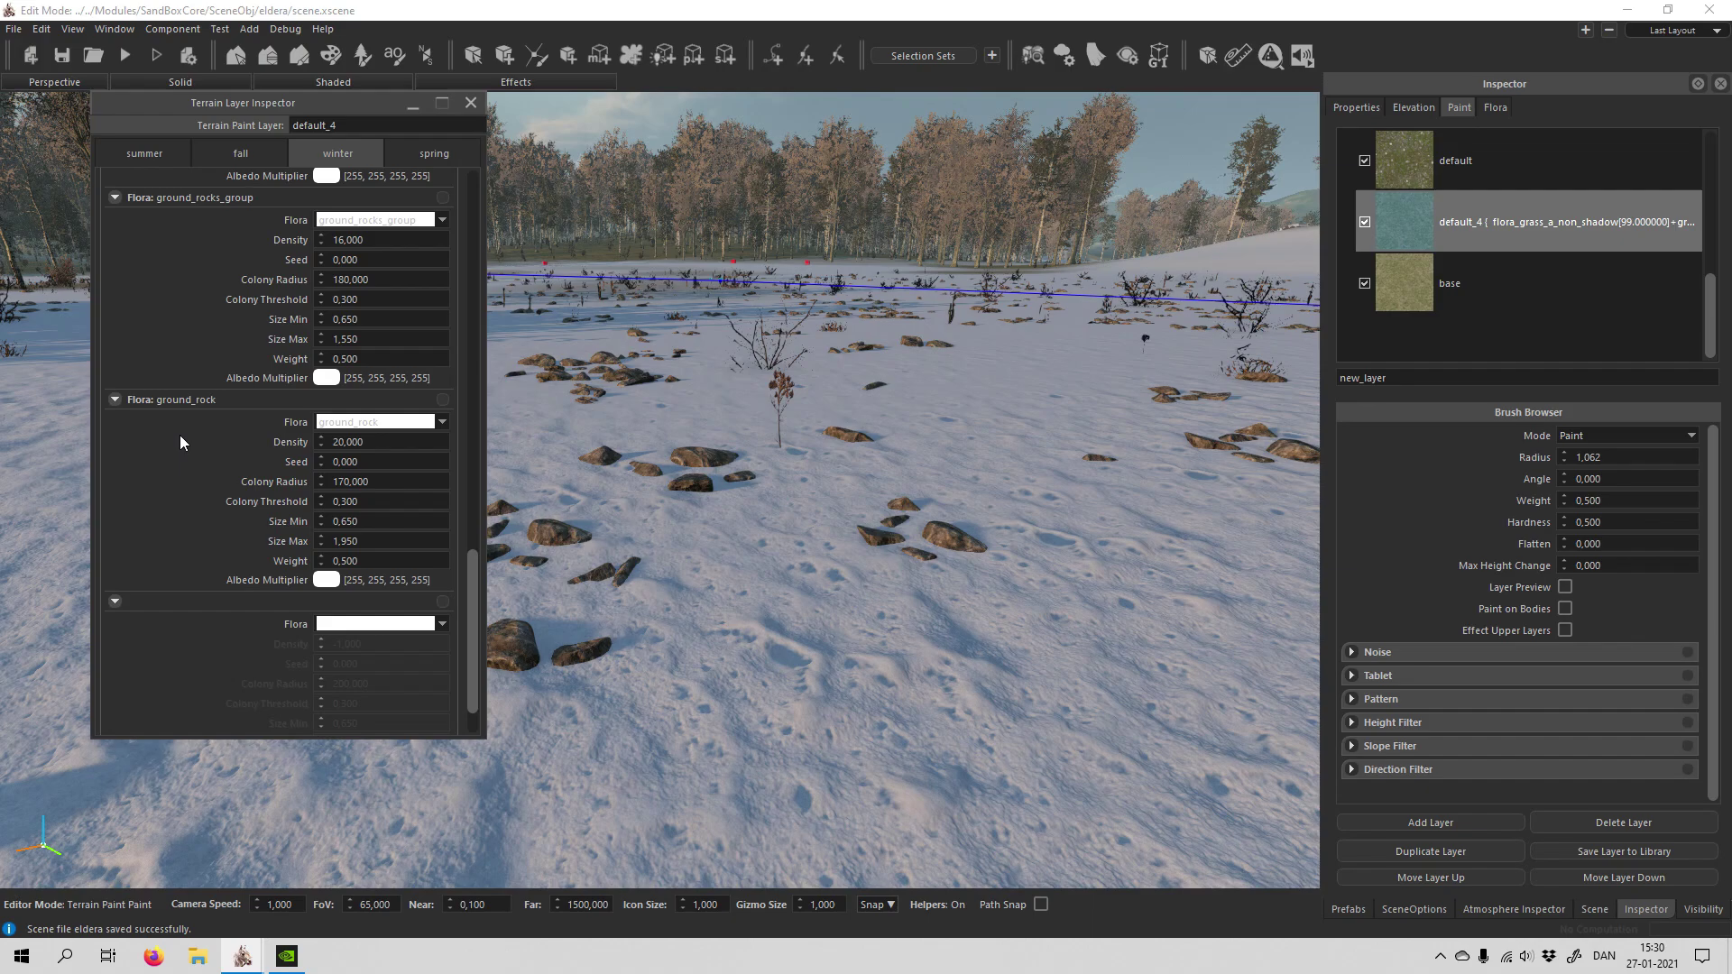
scroll(181, 442, "up", 1)
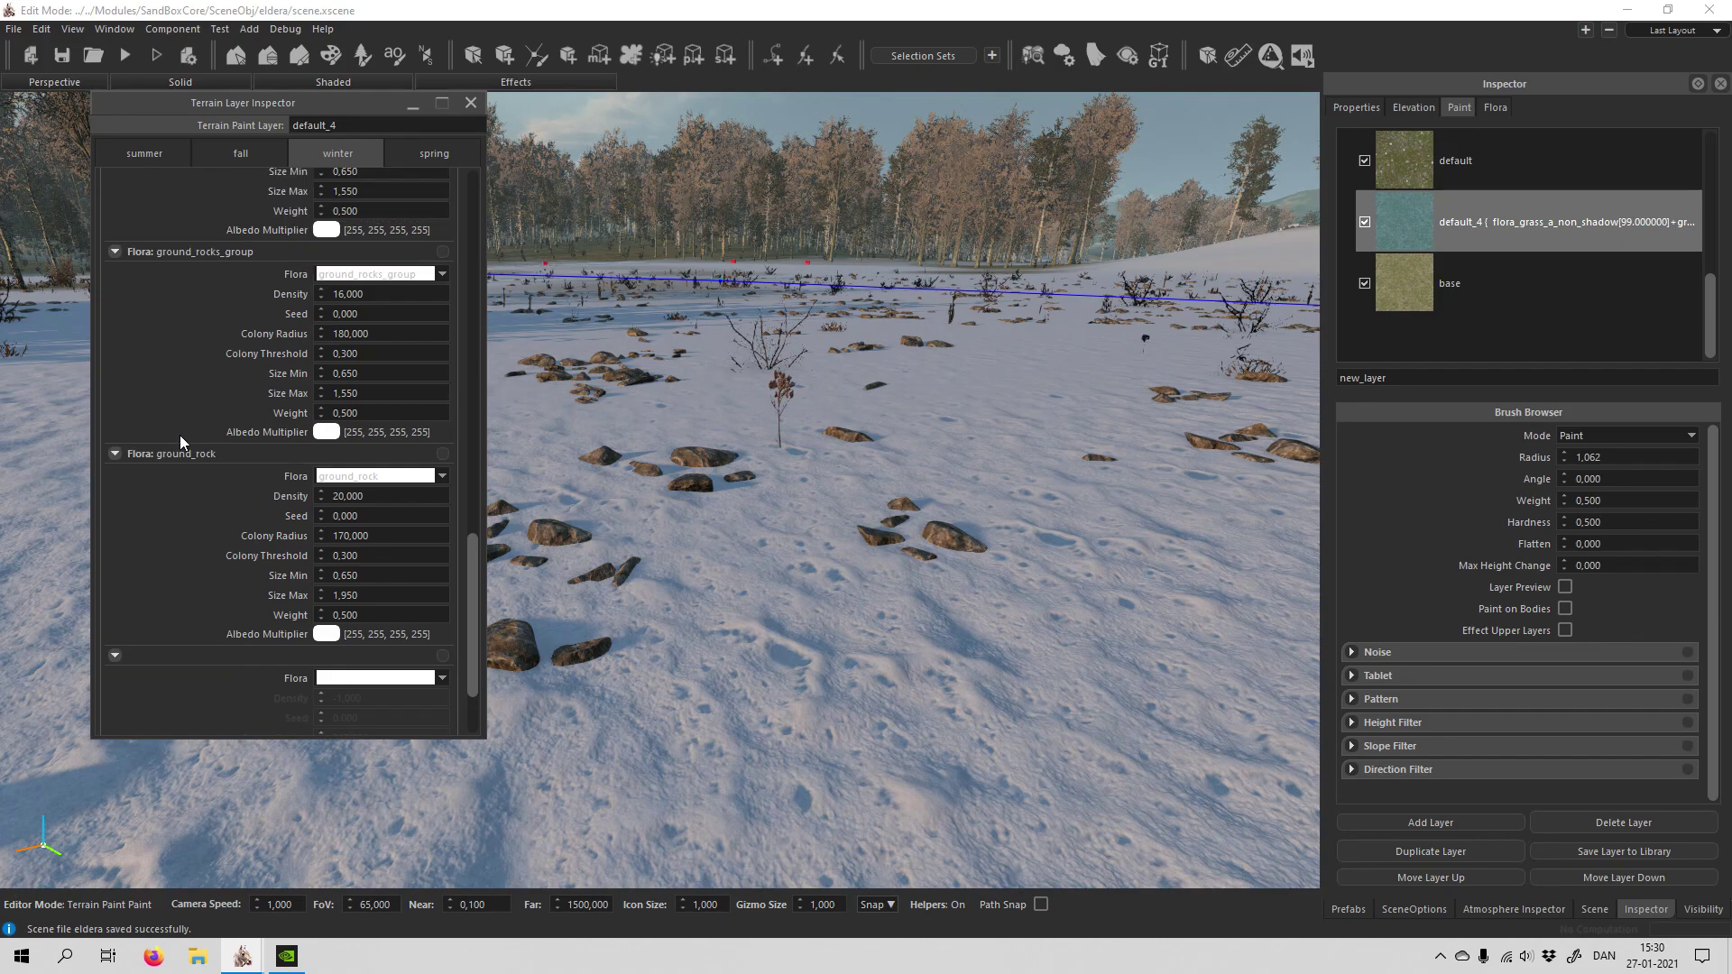
scroll(181, 443, "up", 2)
scroll(180, 440, "up", 1)
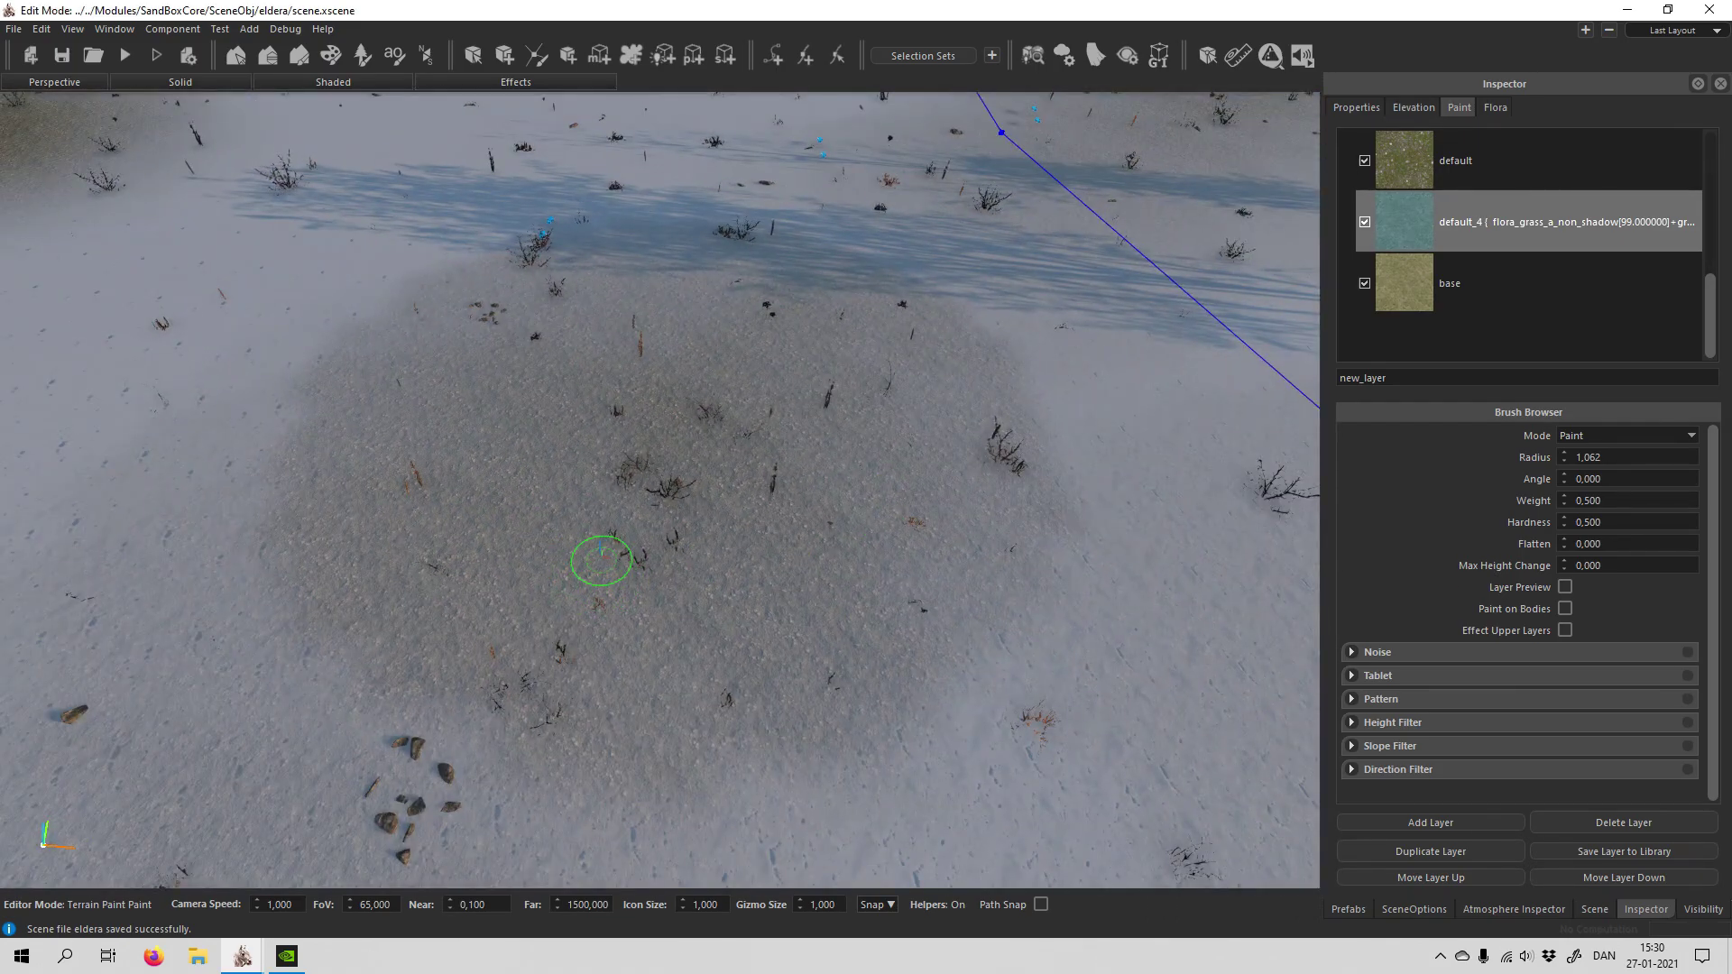
mouse_move(601, 560)
right_mouse_down()
mouse_move(572, 701)
mouse_move(731, 695)
mouse_move(650, 686)
mouse_move(657, 659)
mouse_move(695, 695)
right_mouse_up()
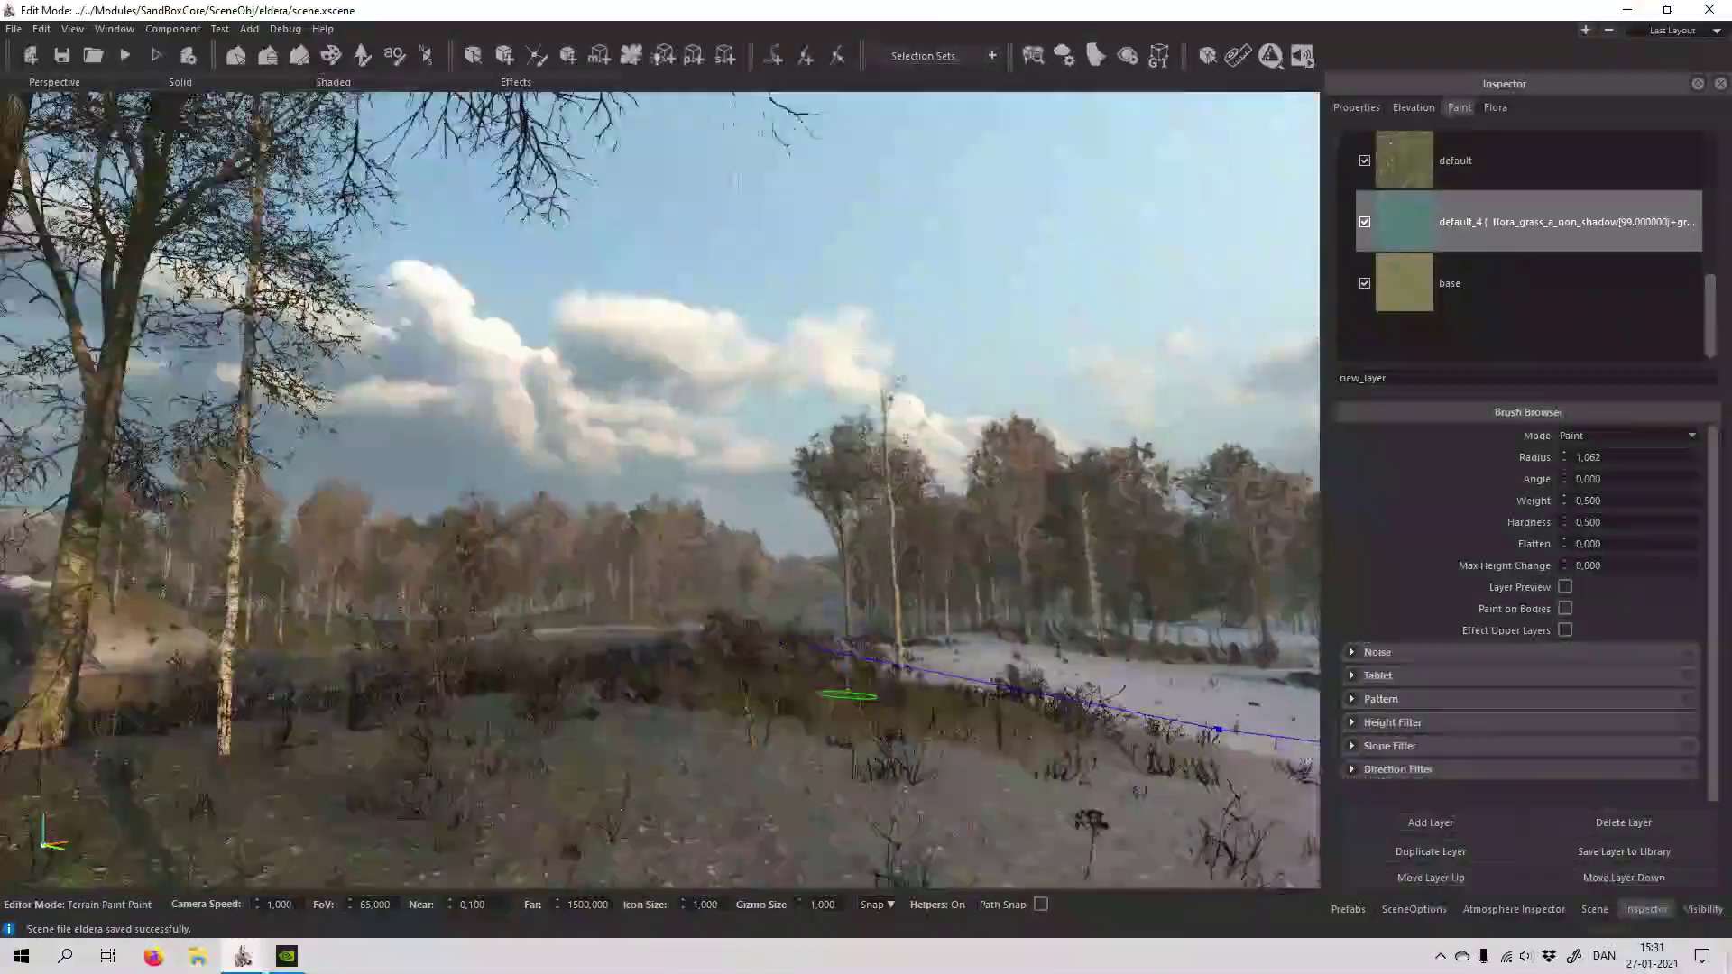
right_click_drag(848, 695, 705, 414)
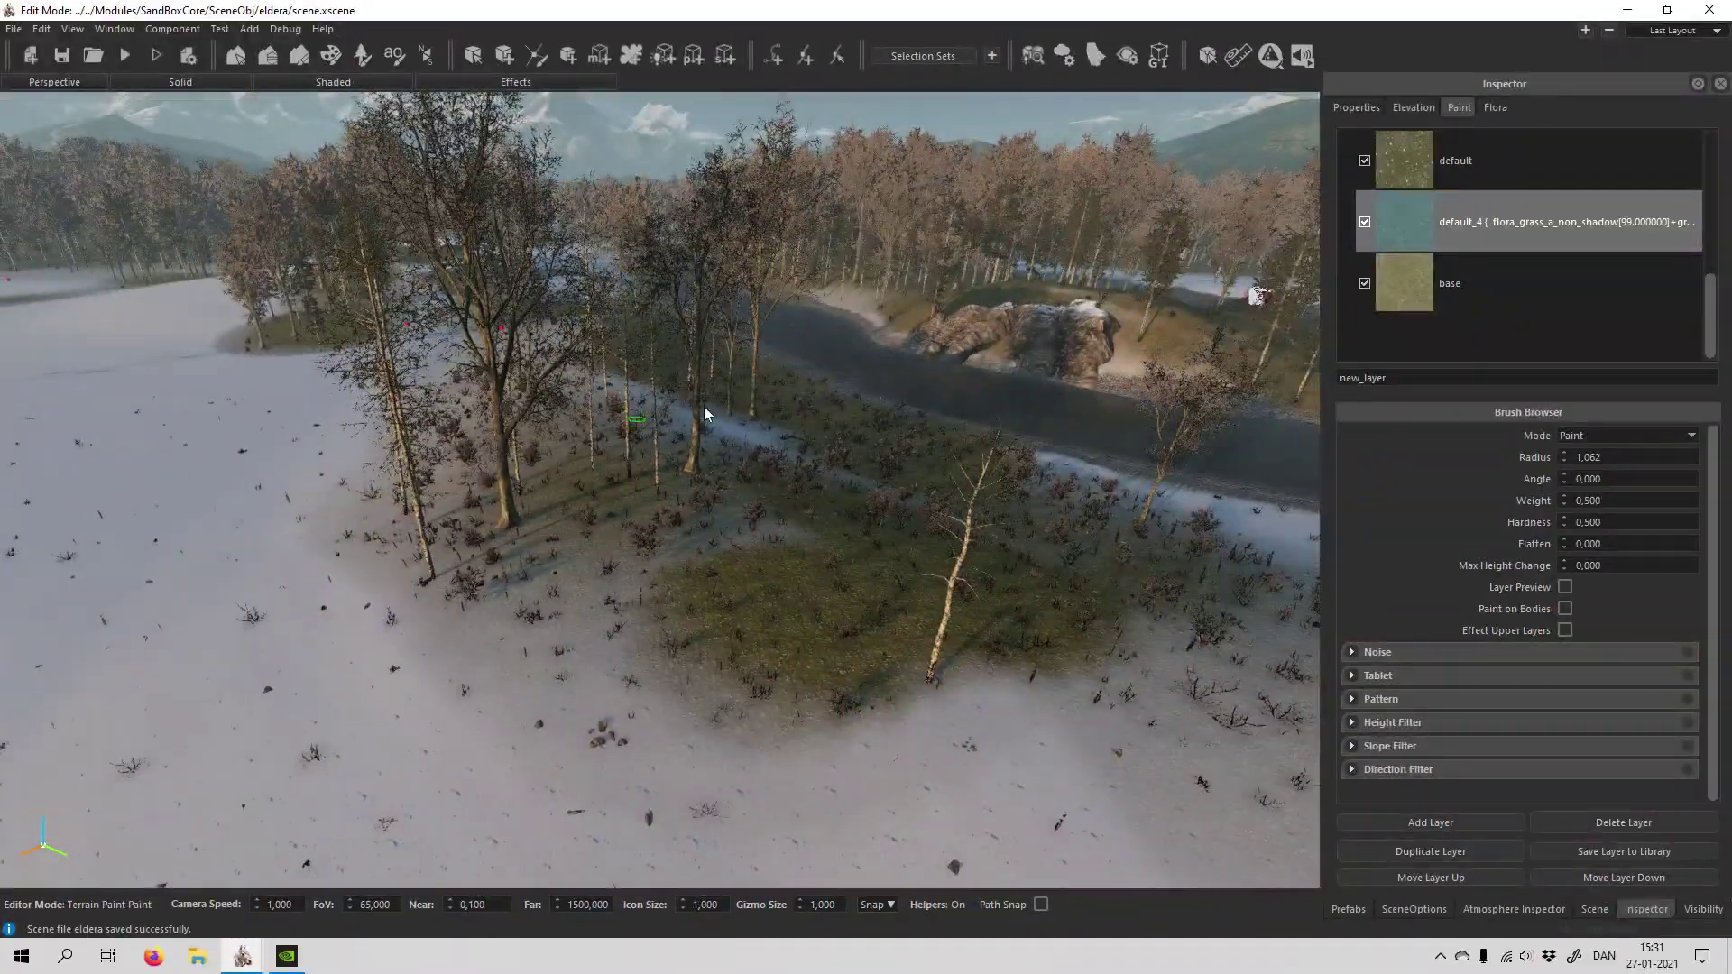
key("w")
right_click_drag(746, 626, 748, 622)
key("s")
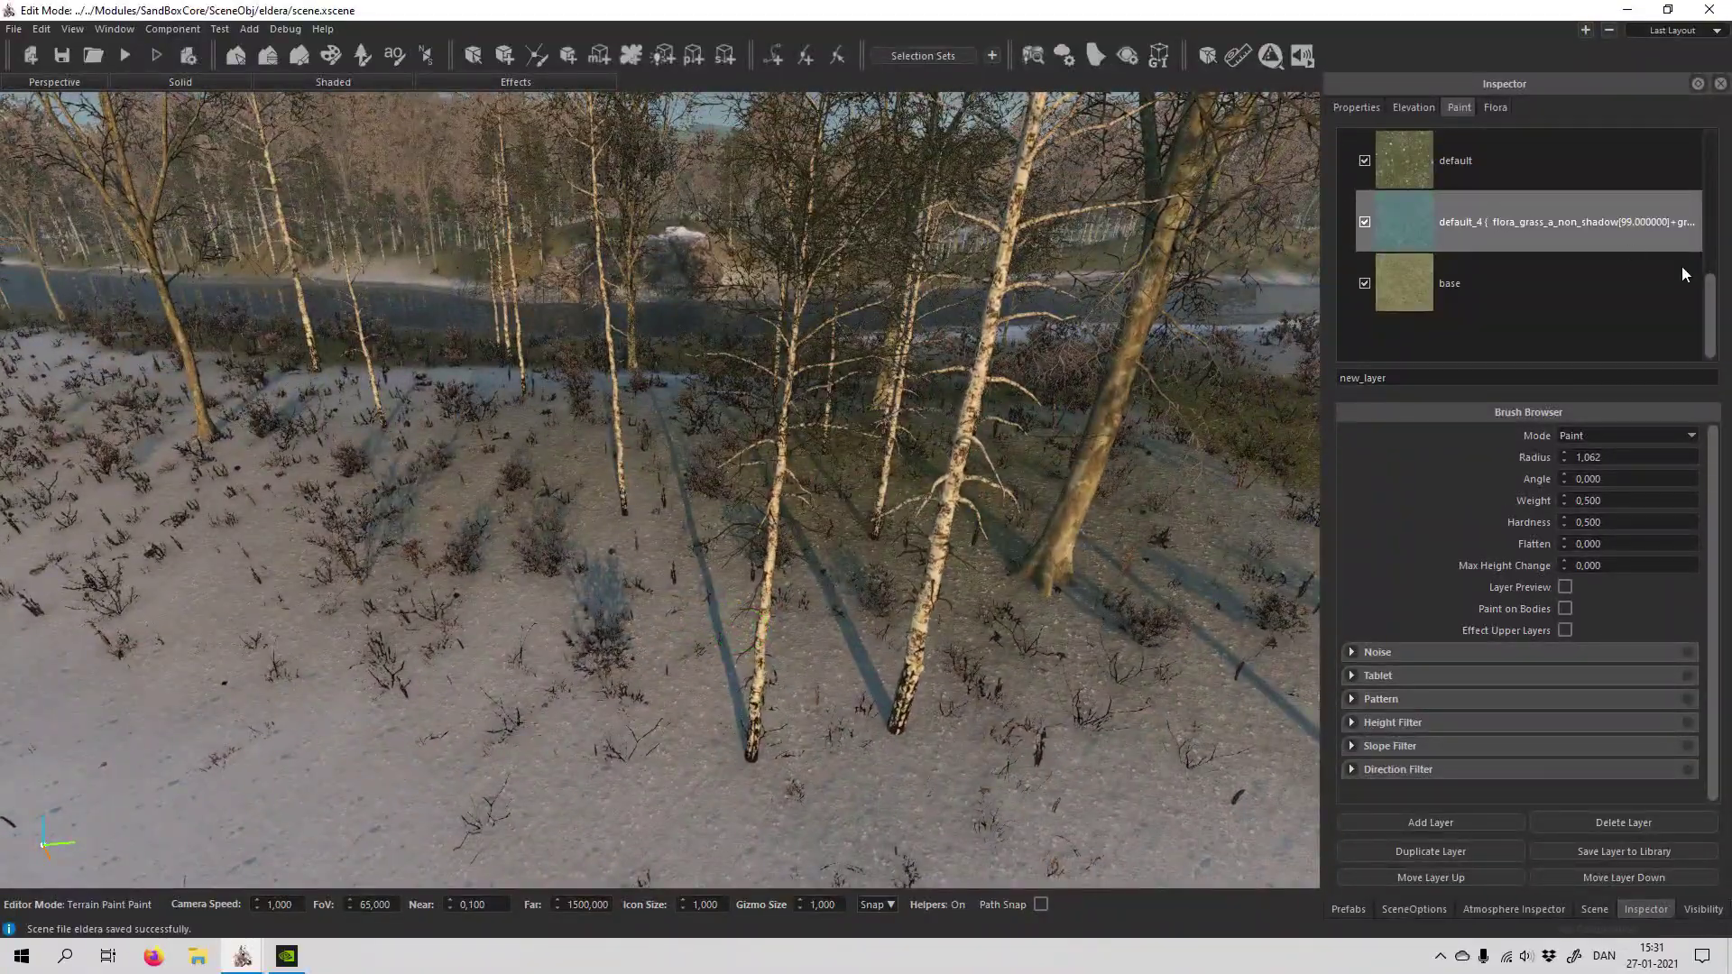
Step: Assign the snow texture snow_b_d as the winter area map texture of the default_3 layer
left_click_drag(1713, 313, 1700, 150)
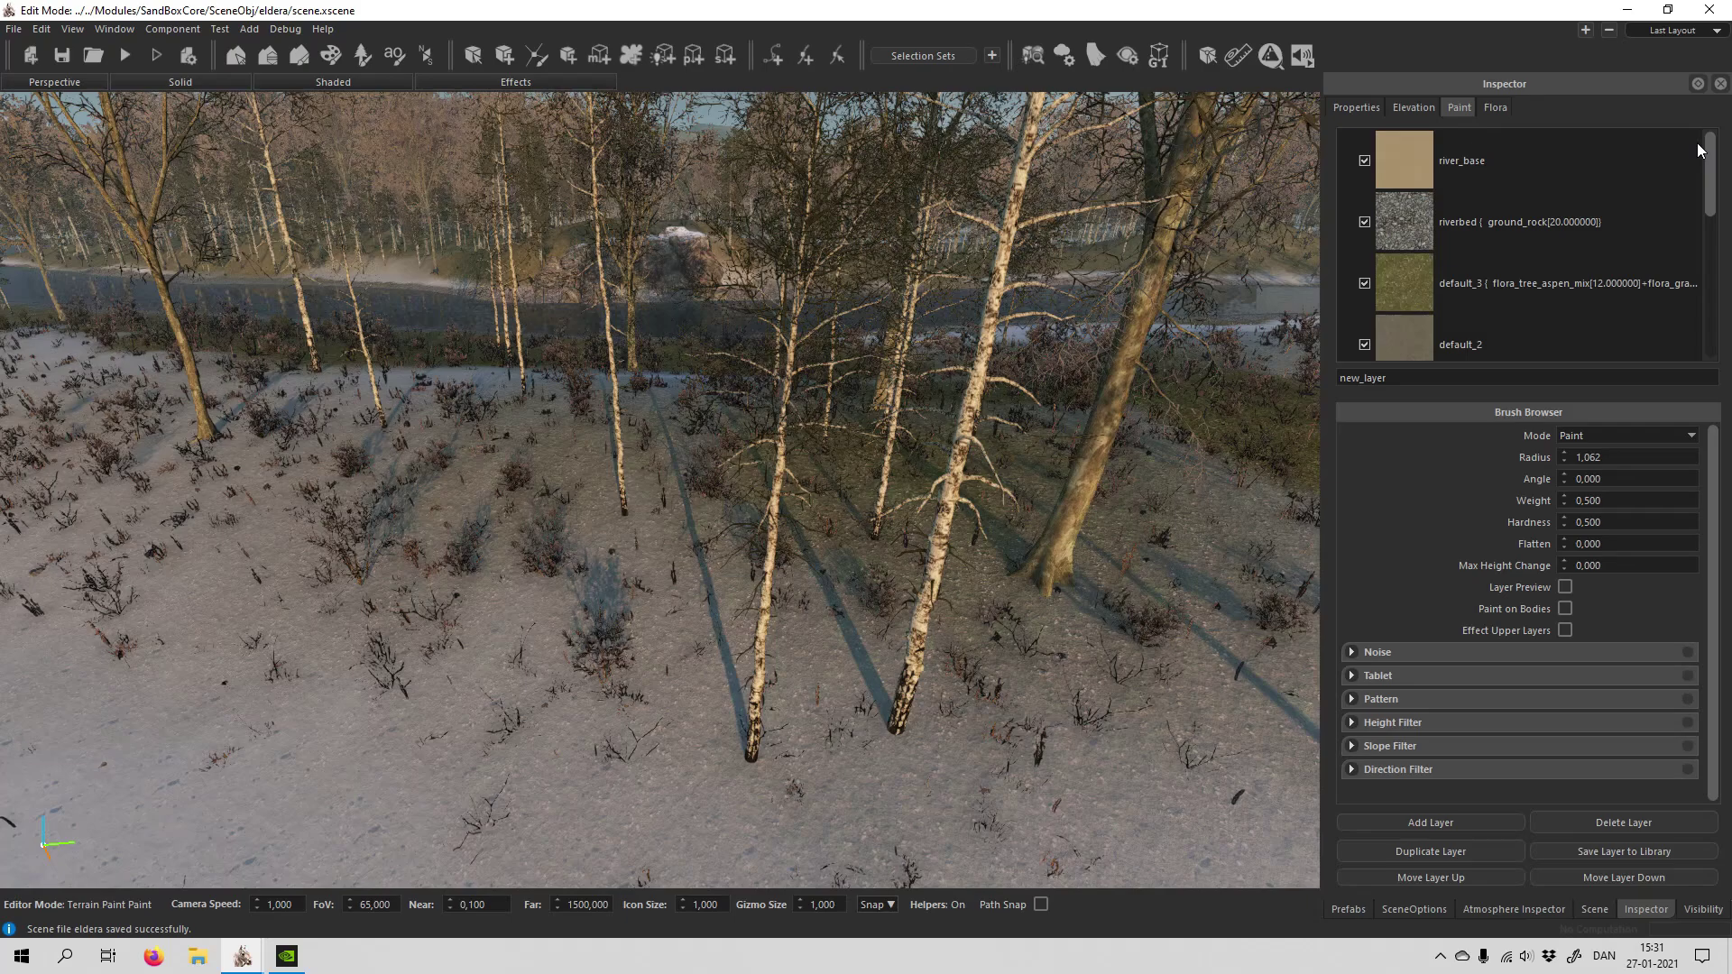
left_click(1498, 292)
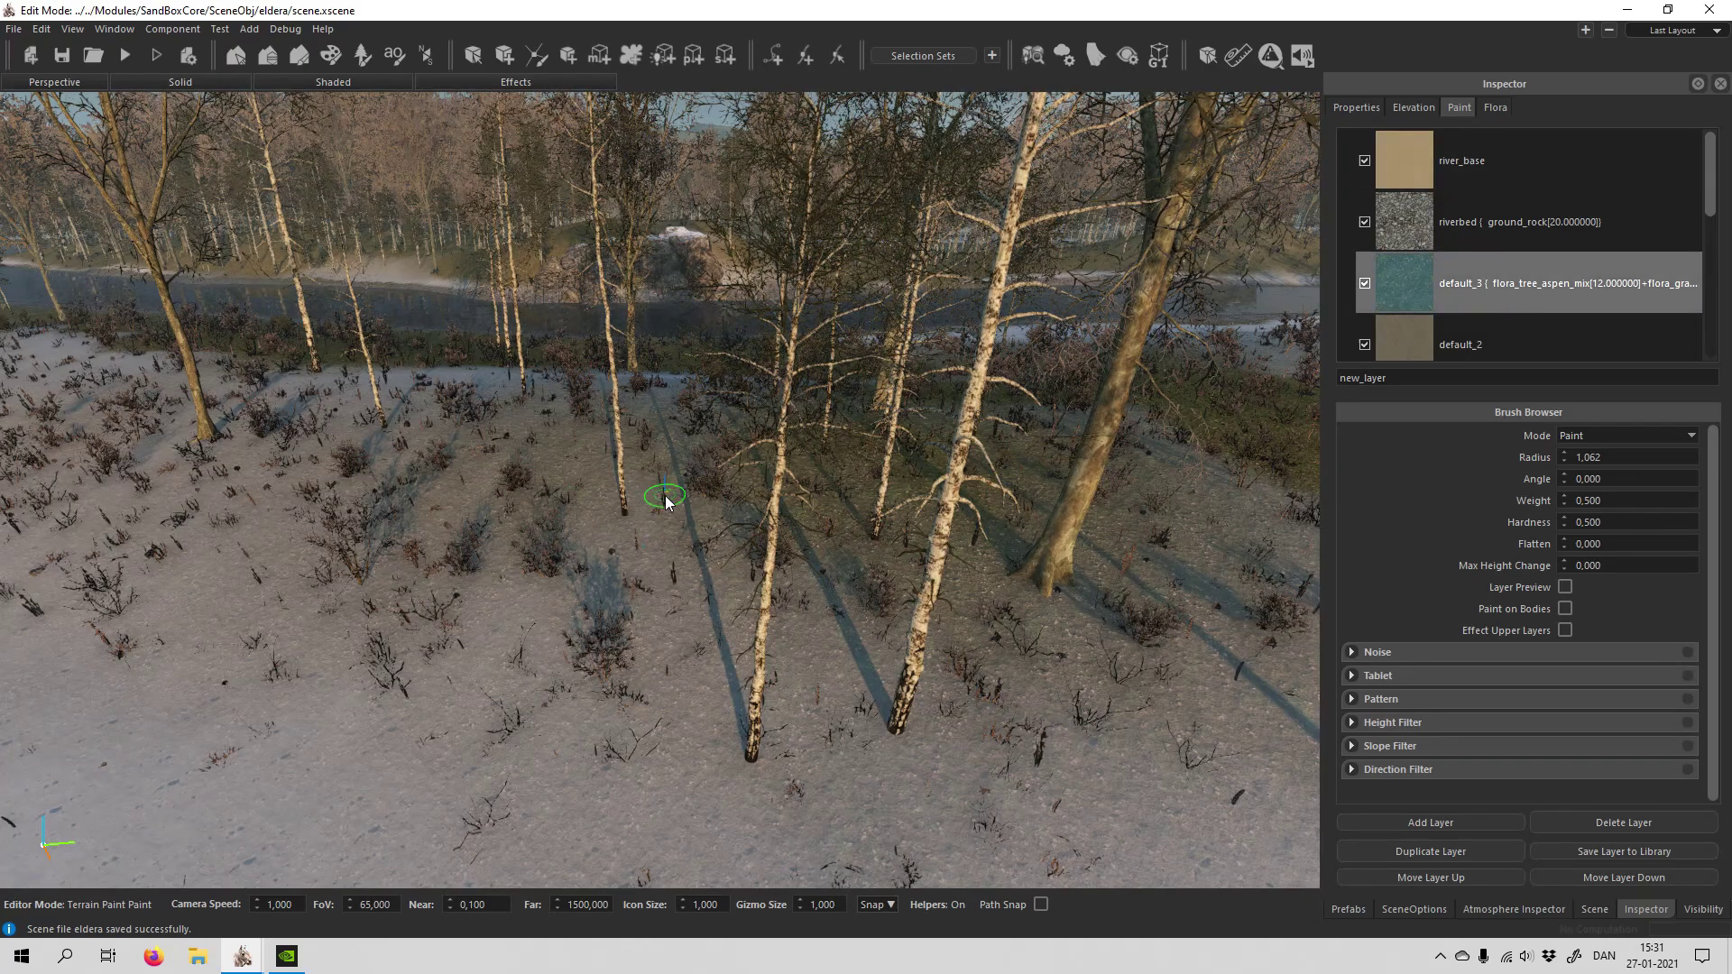
double_click(1542, 278)
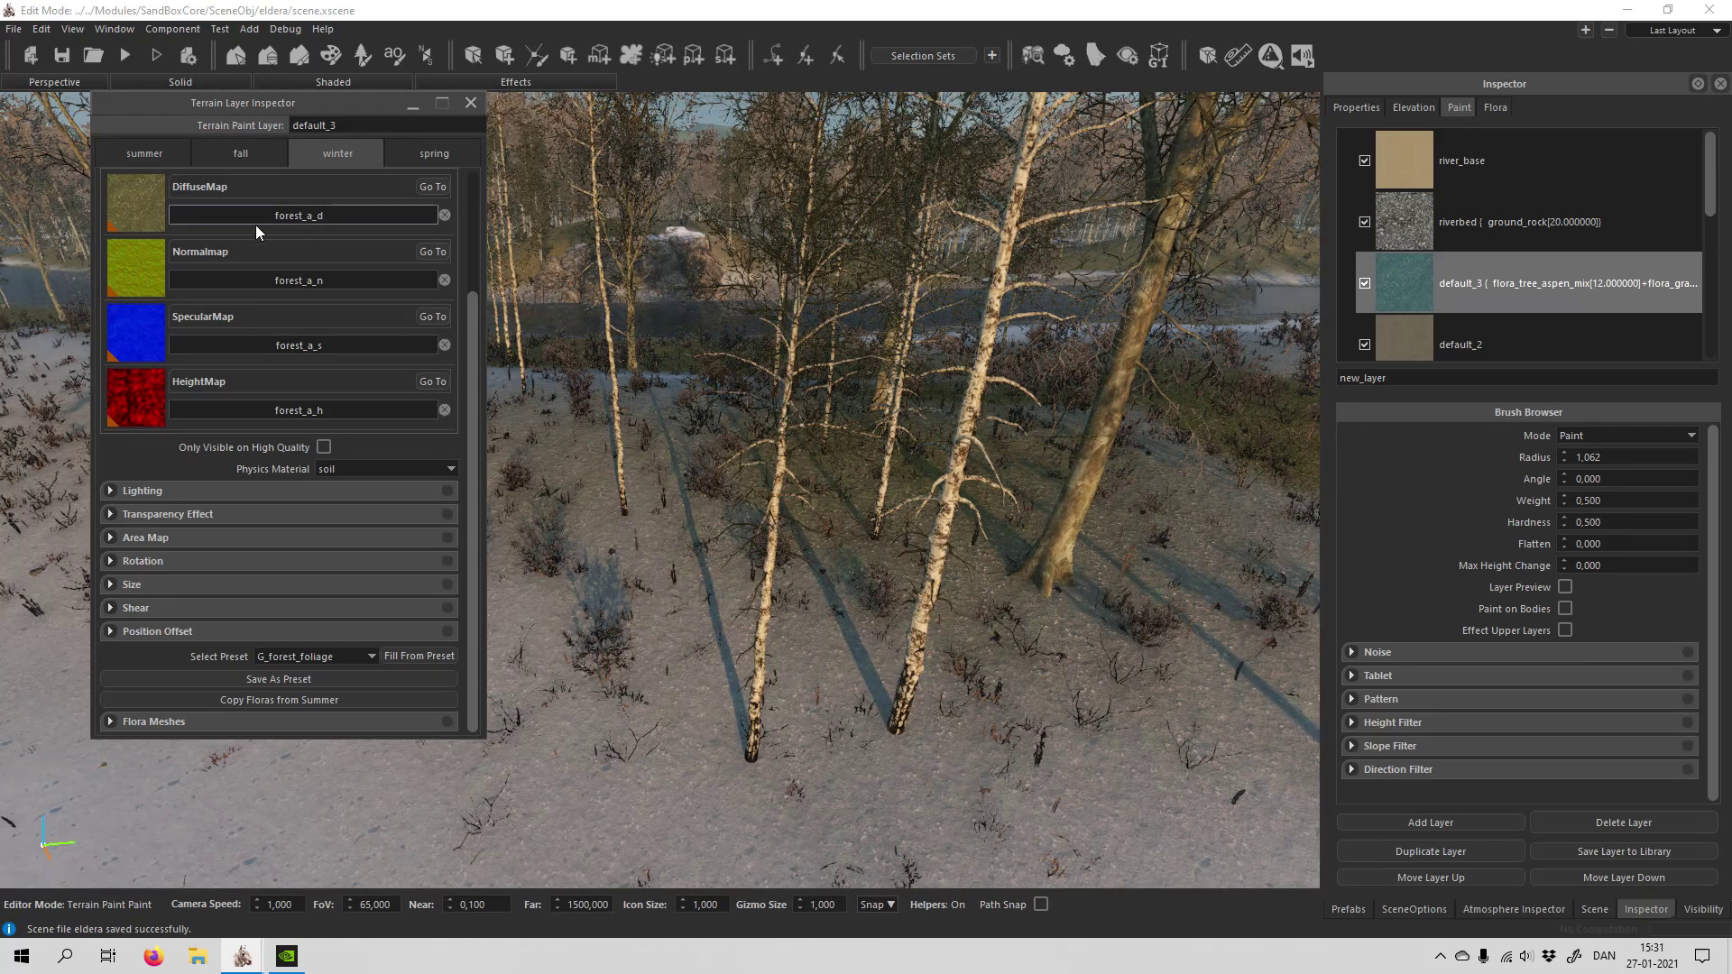
left_click(201, 514)
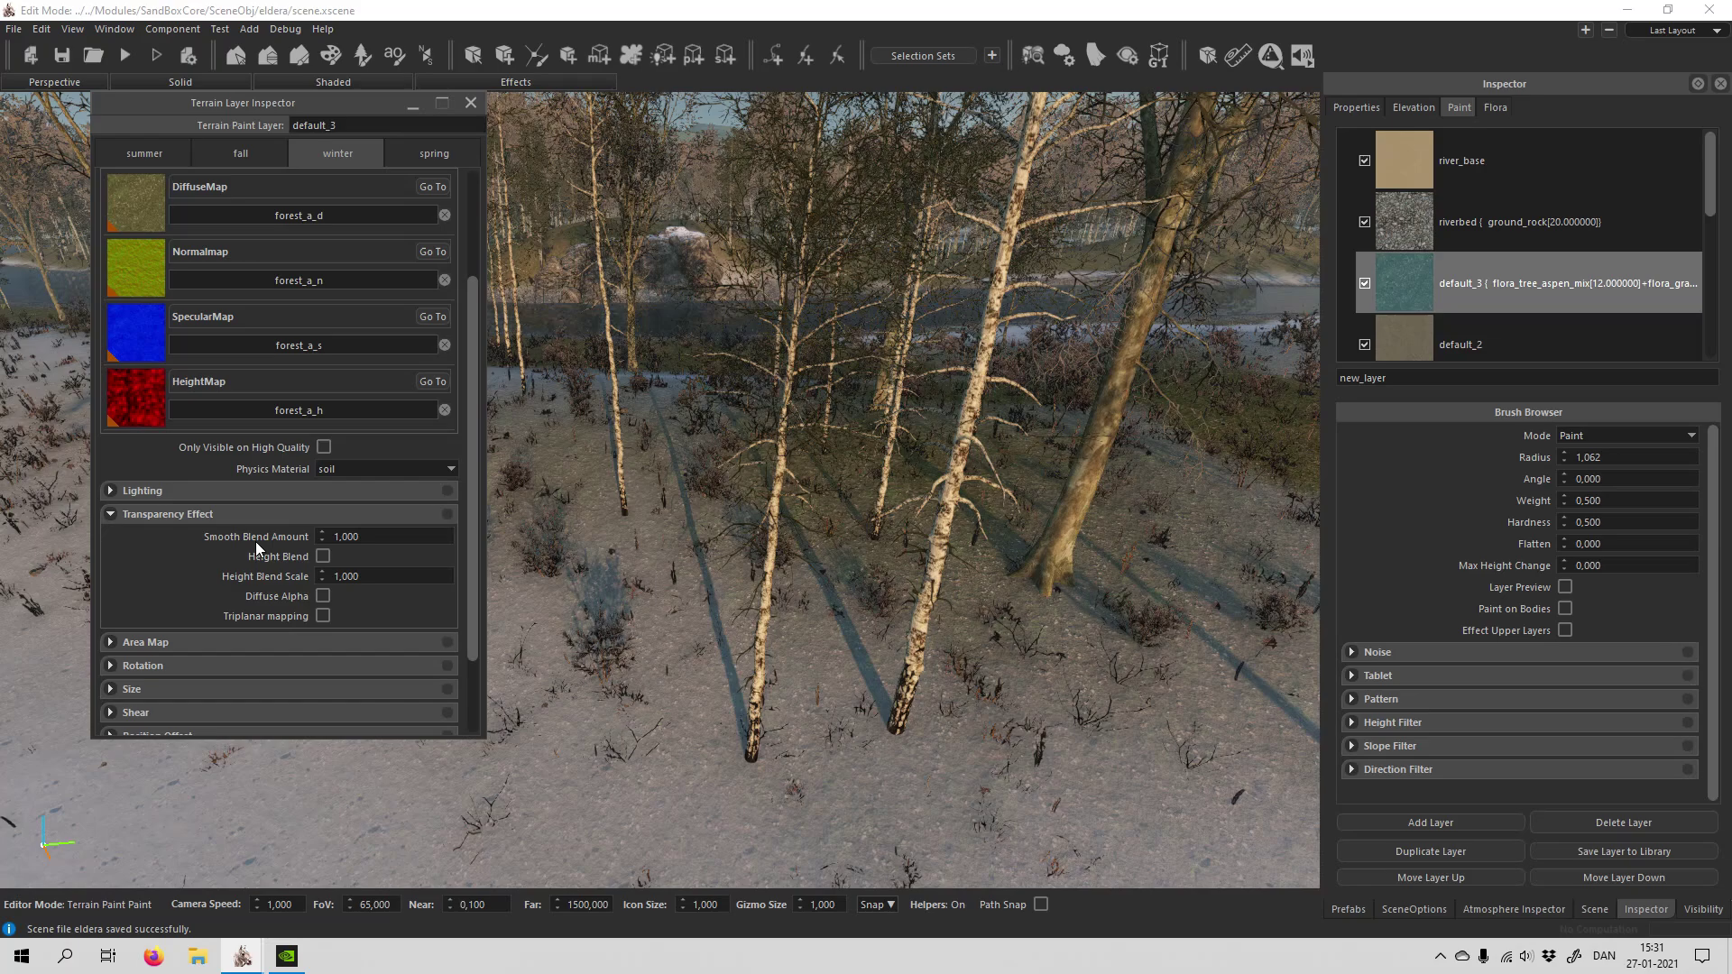
scroll(193, 592, "down", 5)
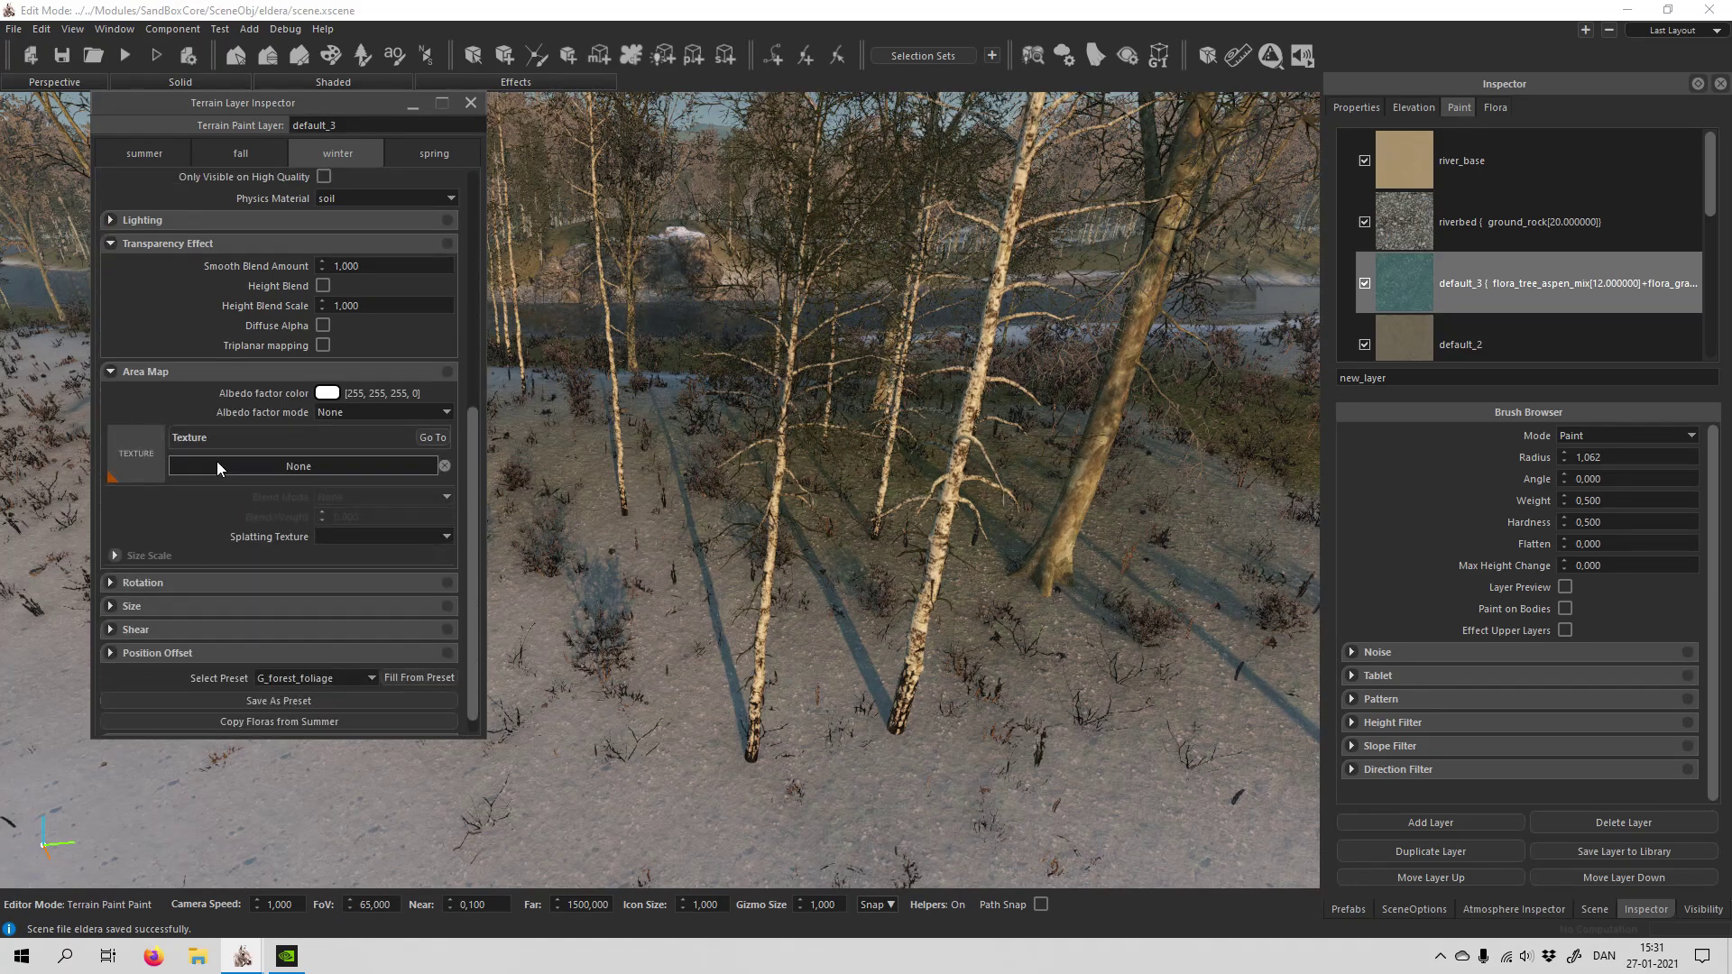
left_click(270, 467)
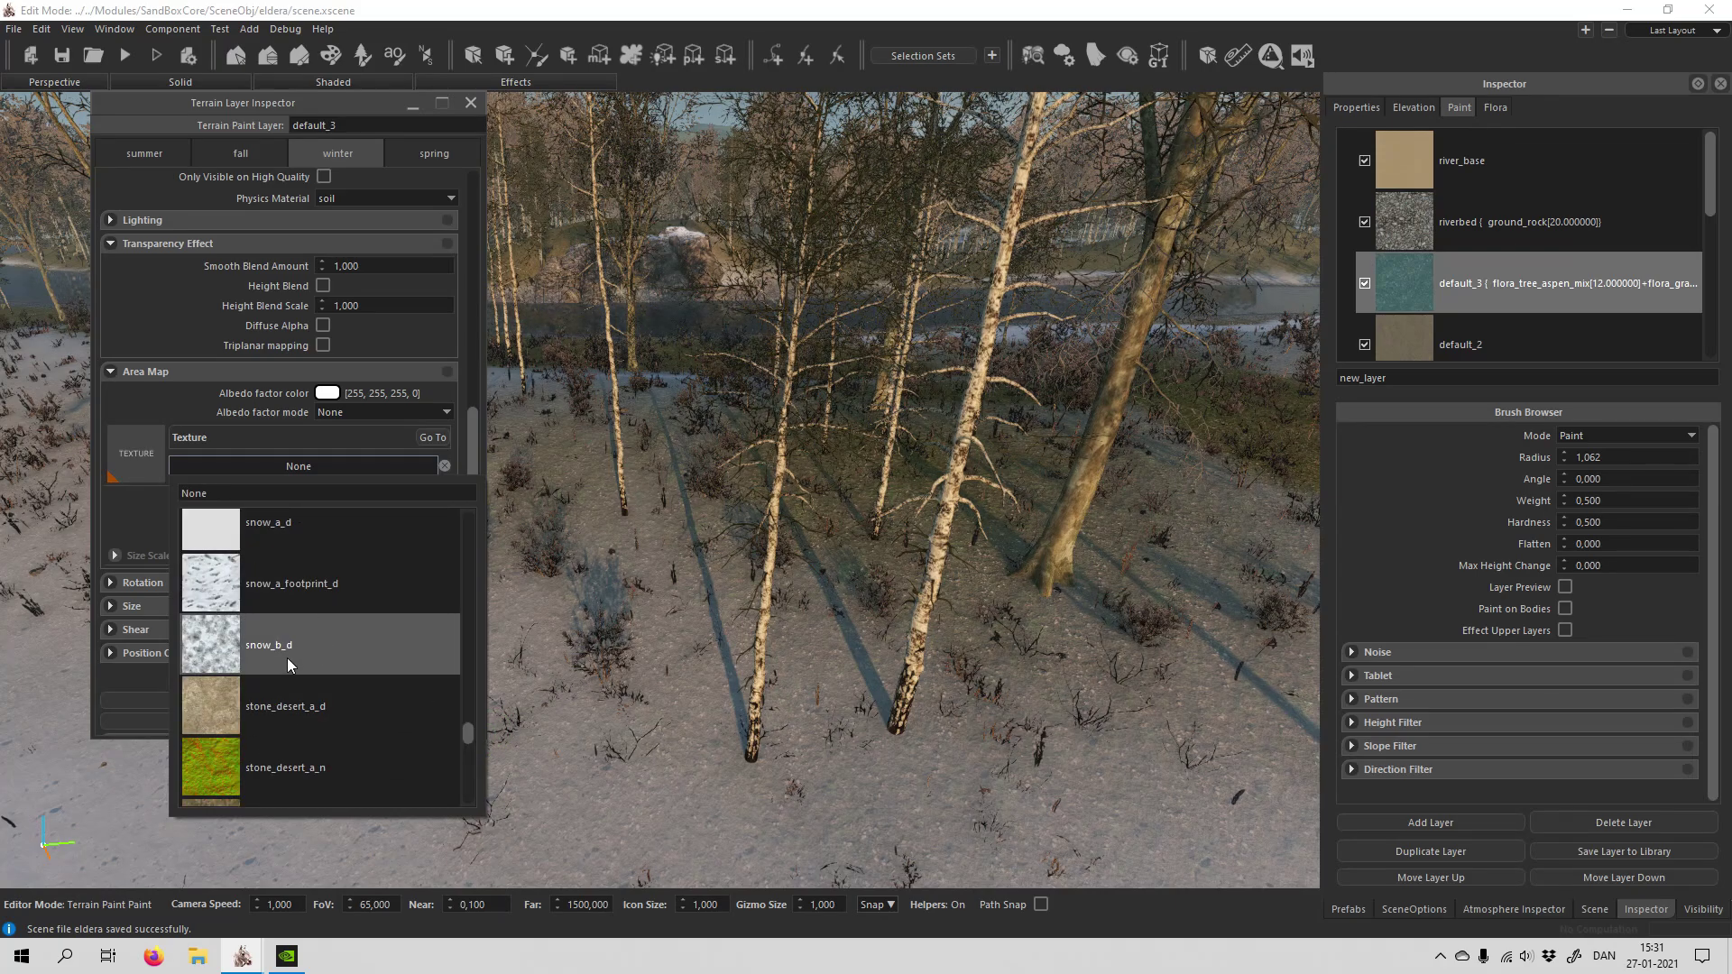
left_click(305, 647)
Step: Set the default_3 layer's winter area map to Additive blending with a blend weight of 0.4
left_click(379, 495)
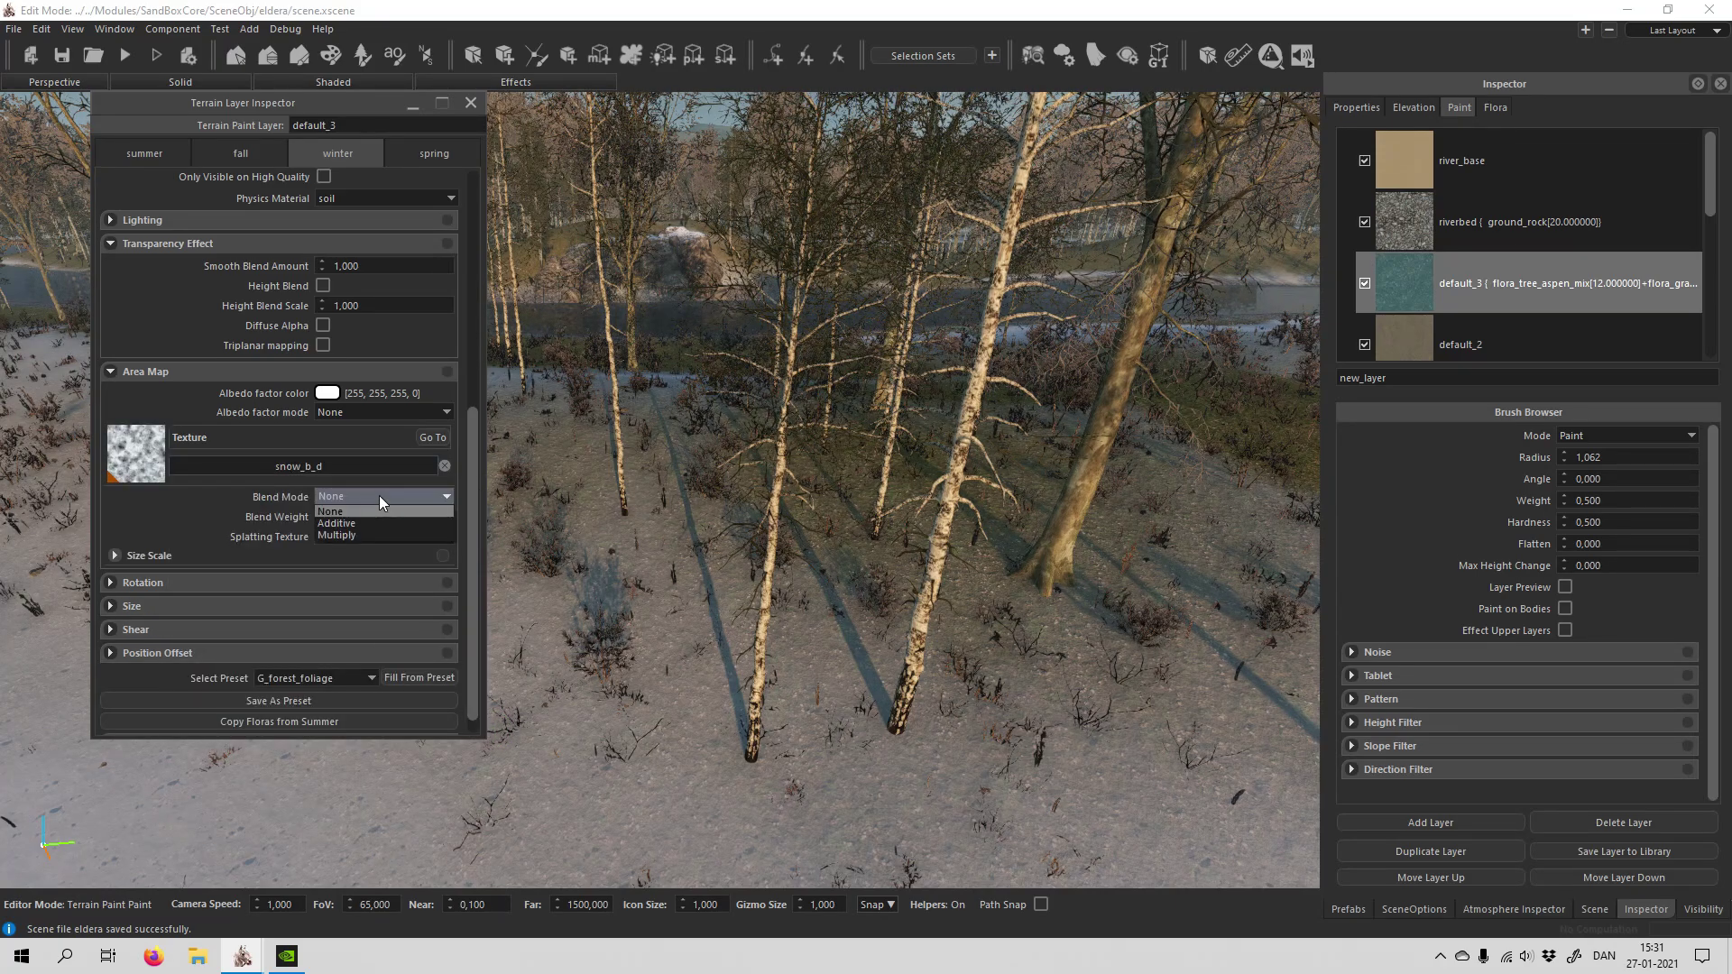
left_click(368, 525)
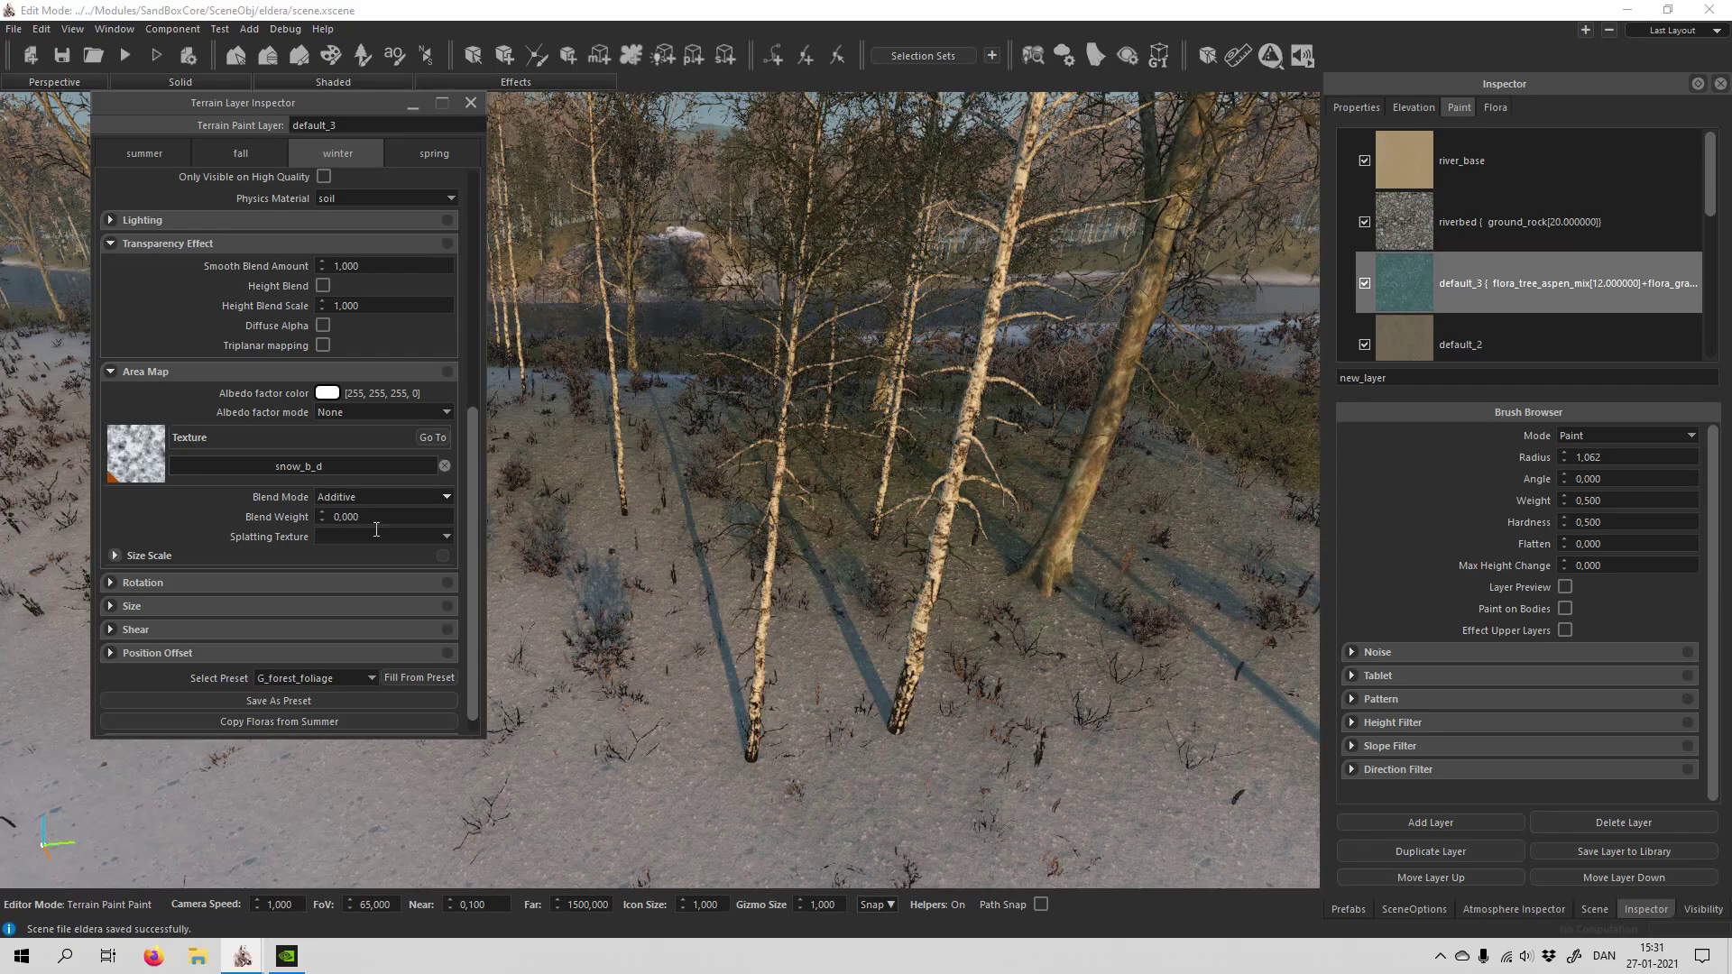
left_click(321, 512)
left_click(322, 512)
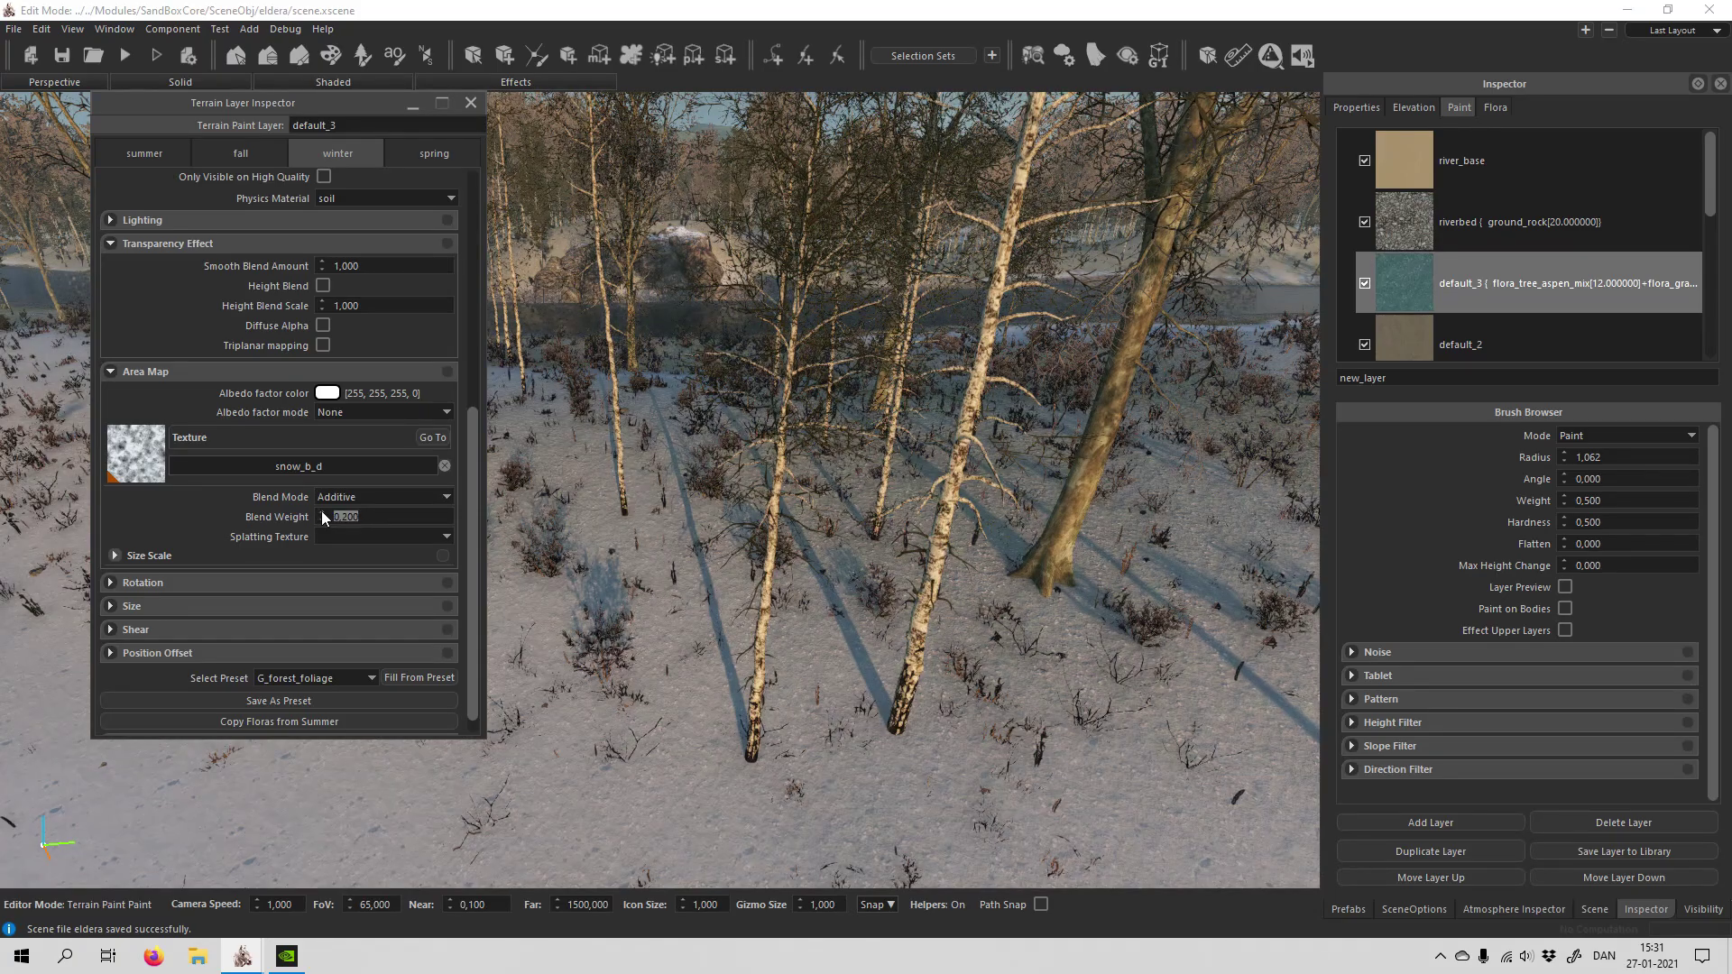
left_click(322, 511)
key("w")
mouse_move(717, 675)
right_mouse_down()
mouse_move(721, 657)
mouse_move(719, 690)
mouse_move(696, 675)
right_mouse_up()
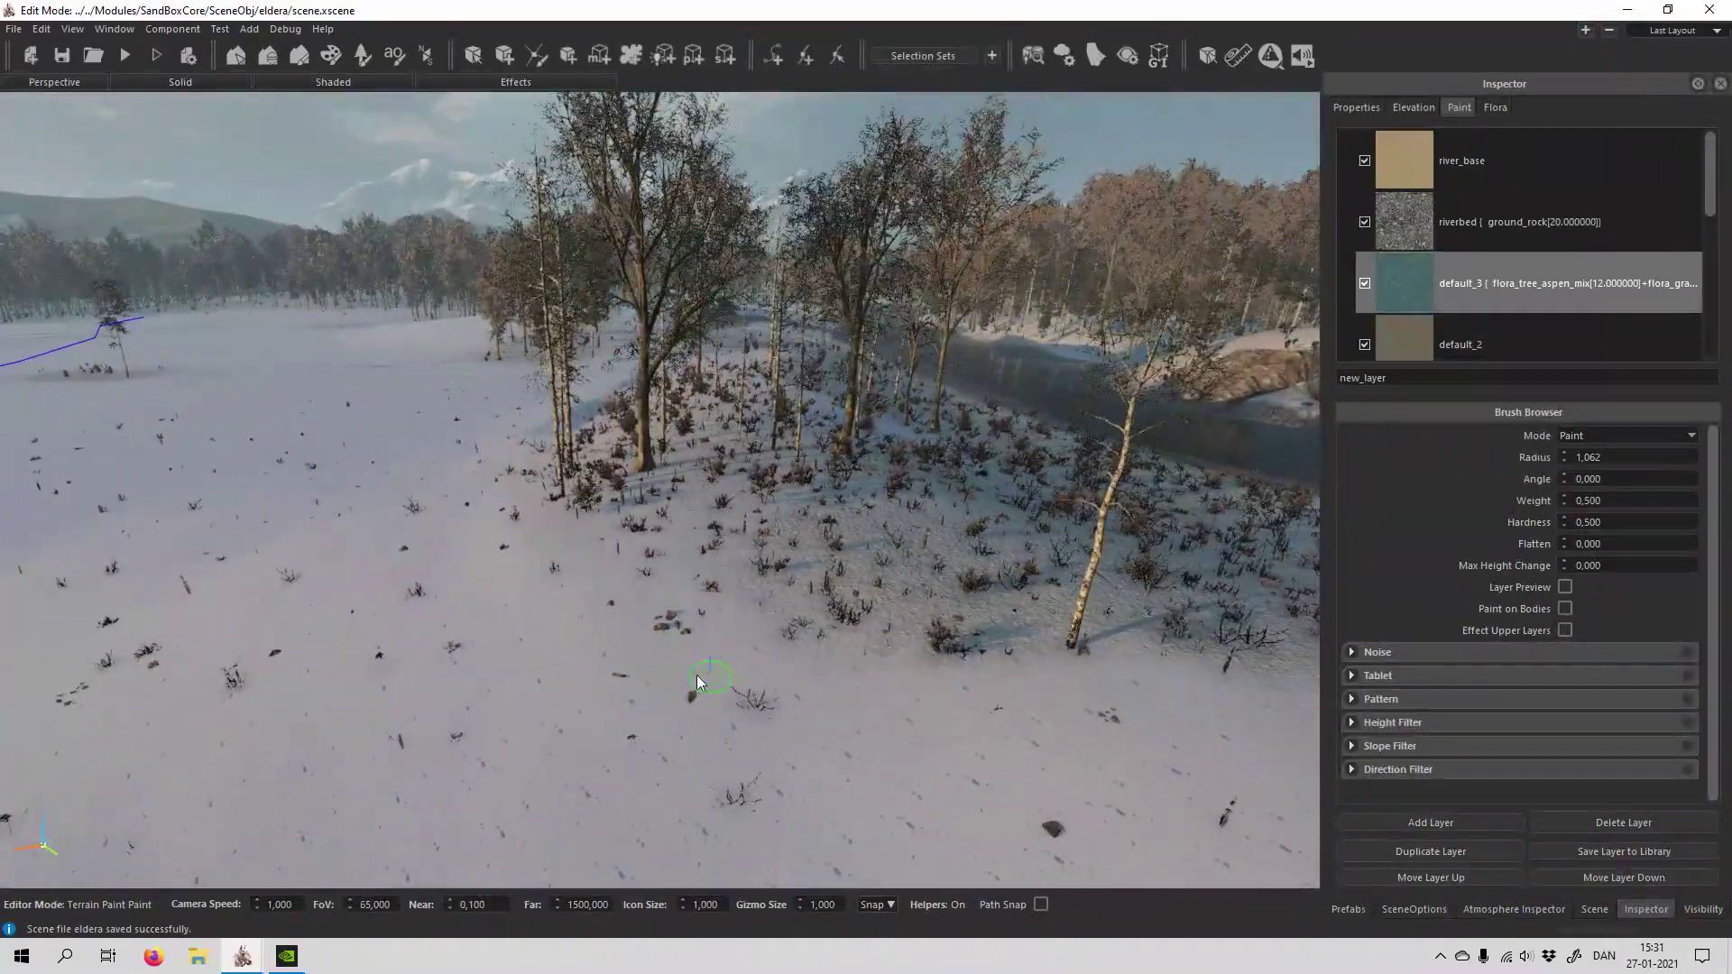
double_click(1494, 287)
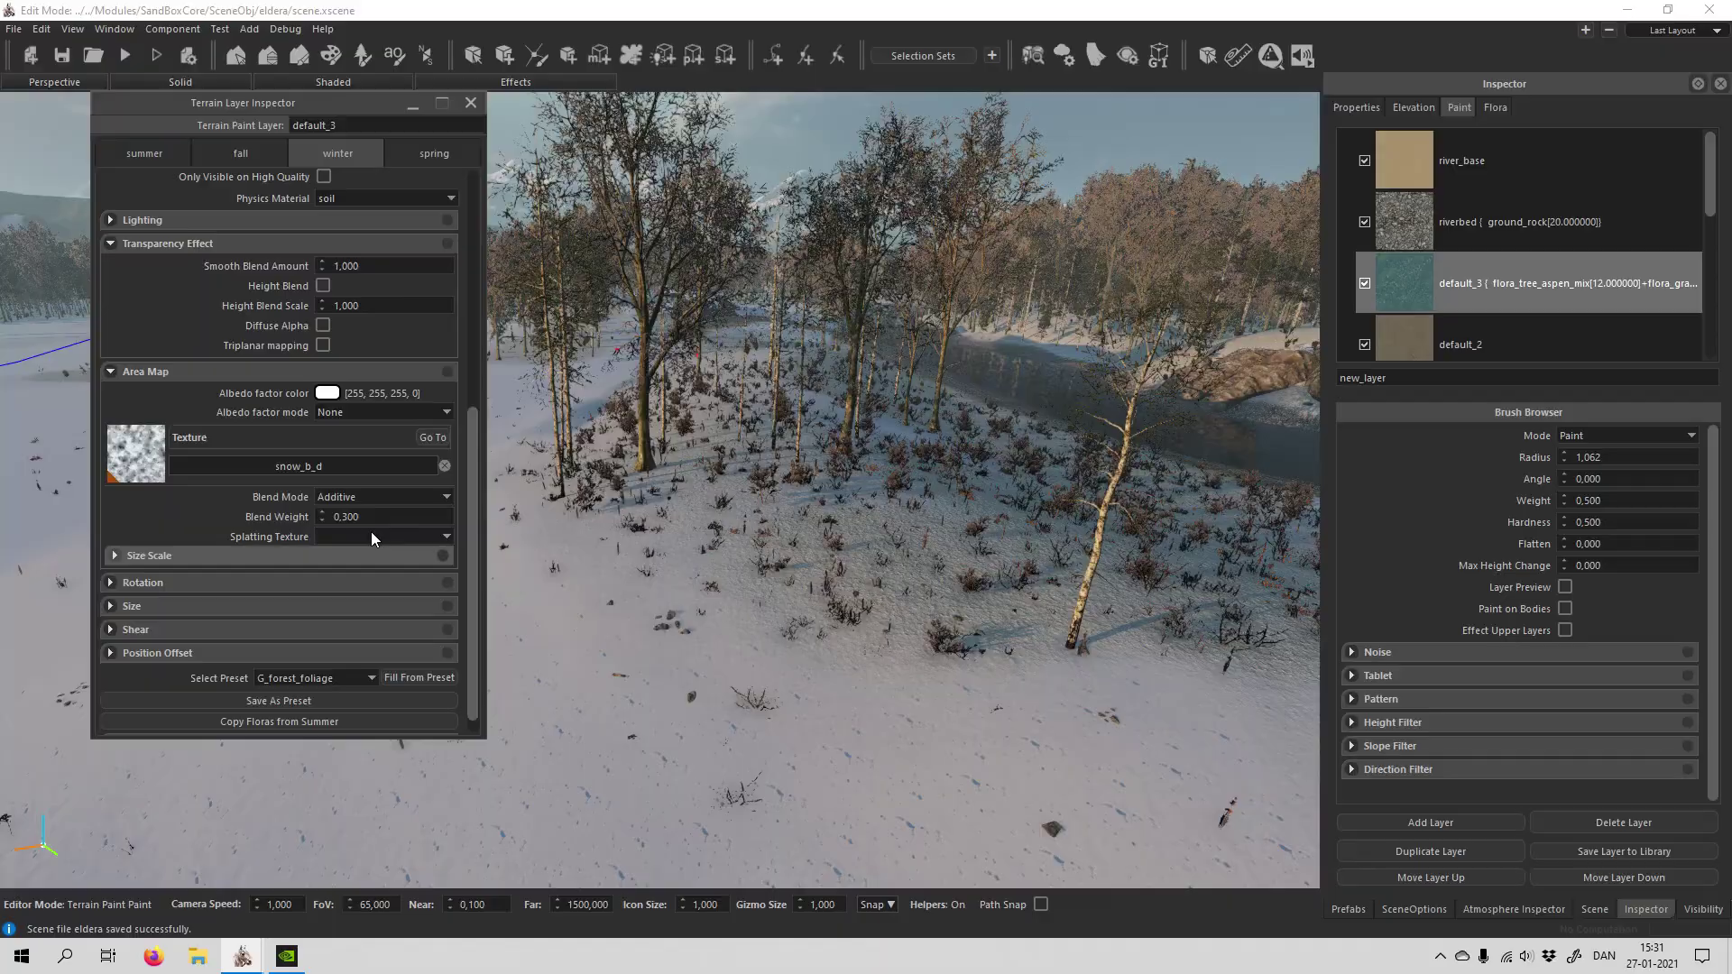
left_click(322, 513)
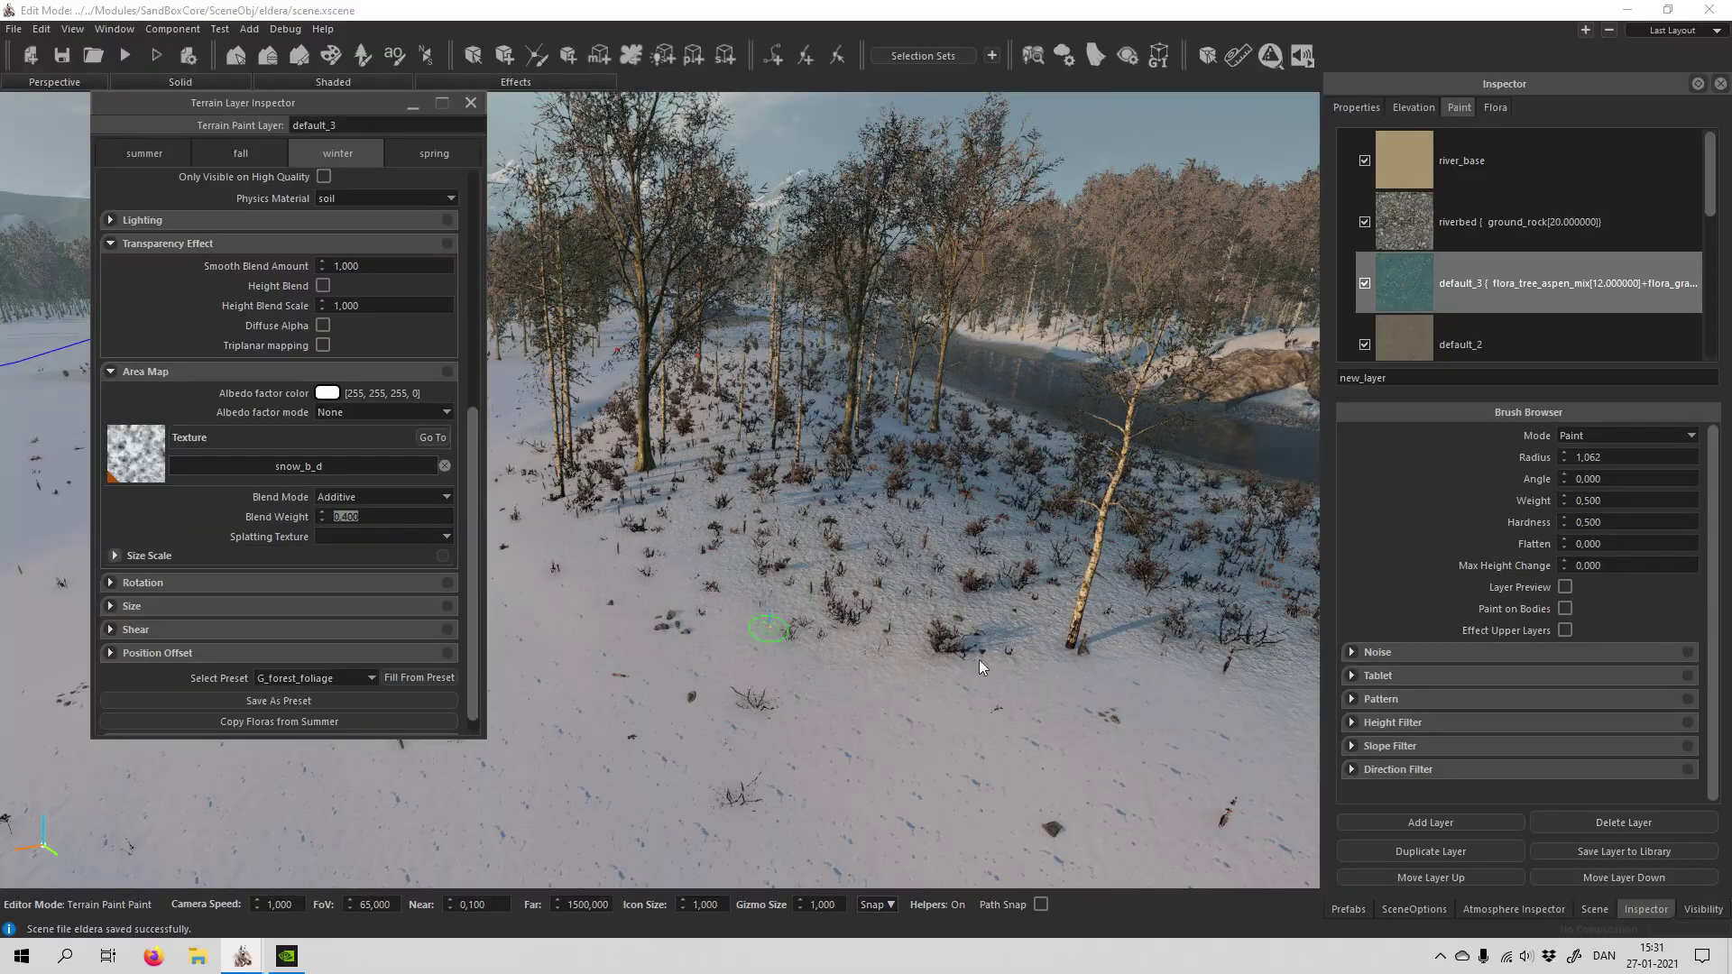
Step: Examine the snow-covered forest floor, the river and its gravel bank up close from several viewpoints
right_click_drag(998, 677, 874, 680)
mouse_move(792, 392)
right_mouse_down()
mouse_move(767, 576)
mouse_move(603, 608)
mouse_move(607, 645)
mouse_move(578, 674)
mouse_move(604, 604)
right_mouse_up()
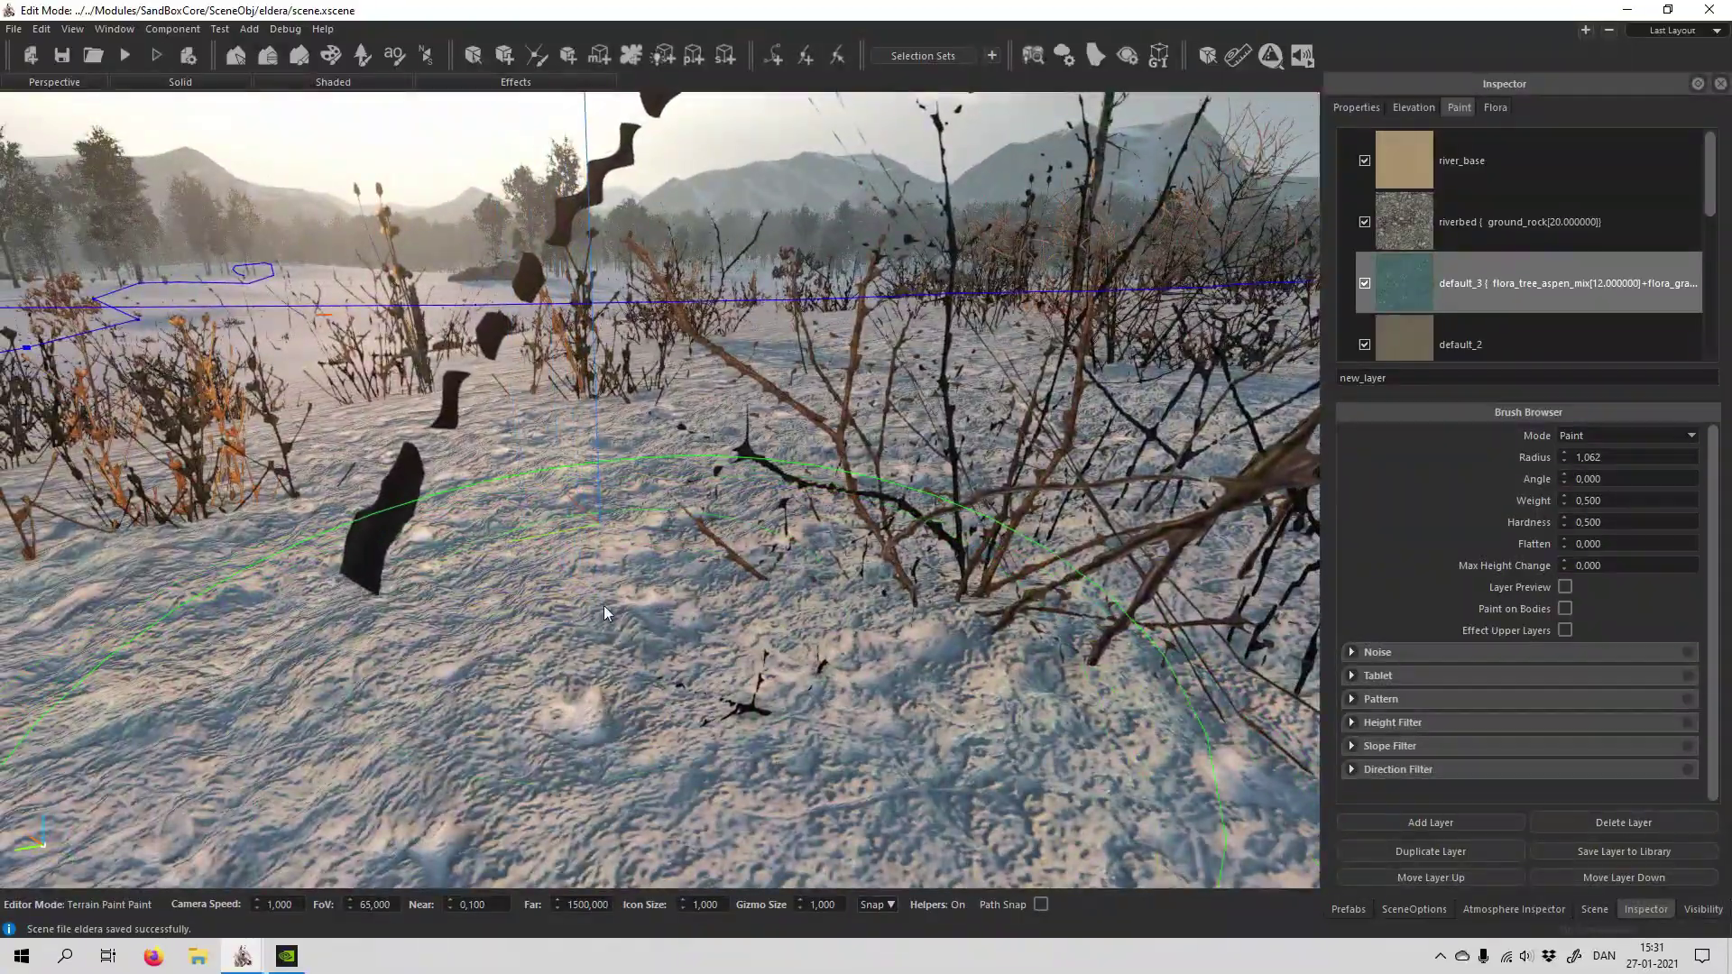
mouse_move(494, 596)
right_mouse_down()
mouse_move(677, 514)
mouse_move(749, 560)
mouse_move(657, 560)
mouse_move(673, 550)
mouse_move(657, 580)
mouse_move(295, 640)
right_mouse_up()
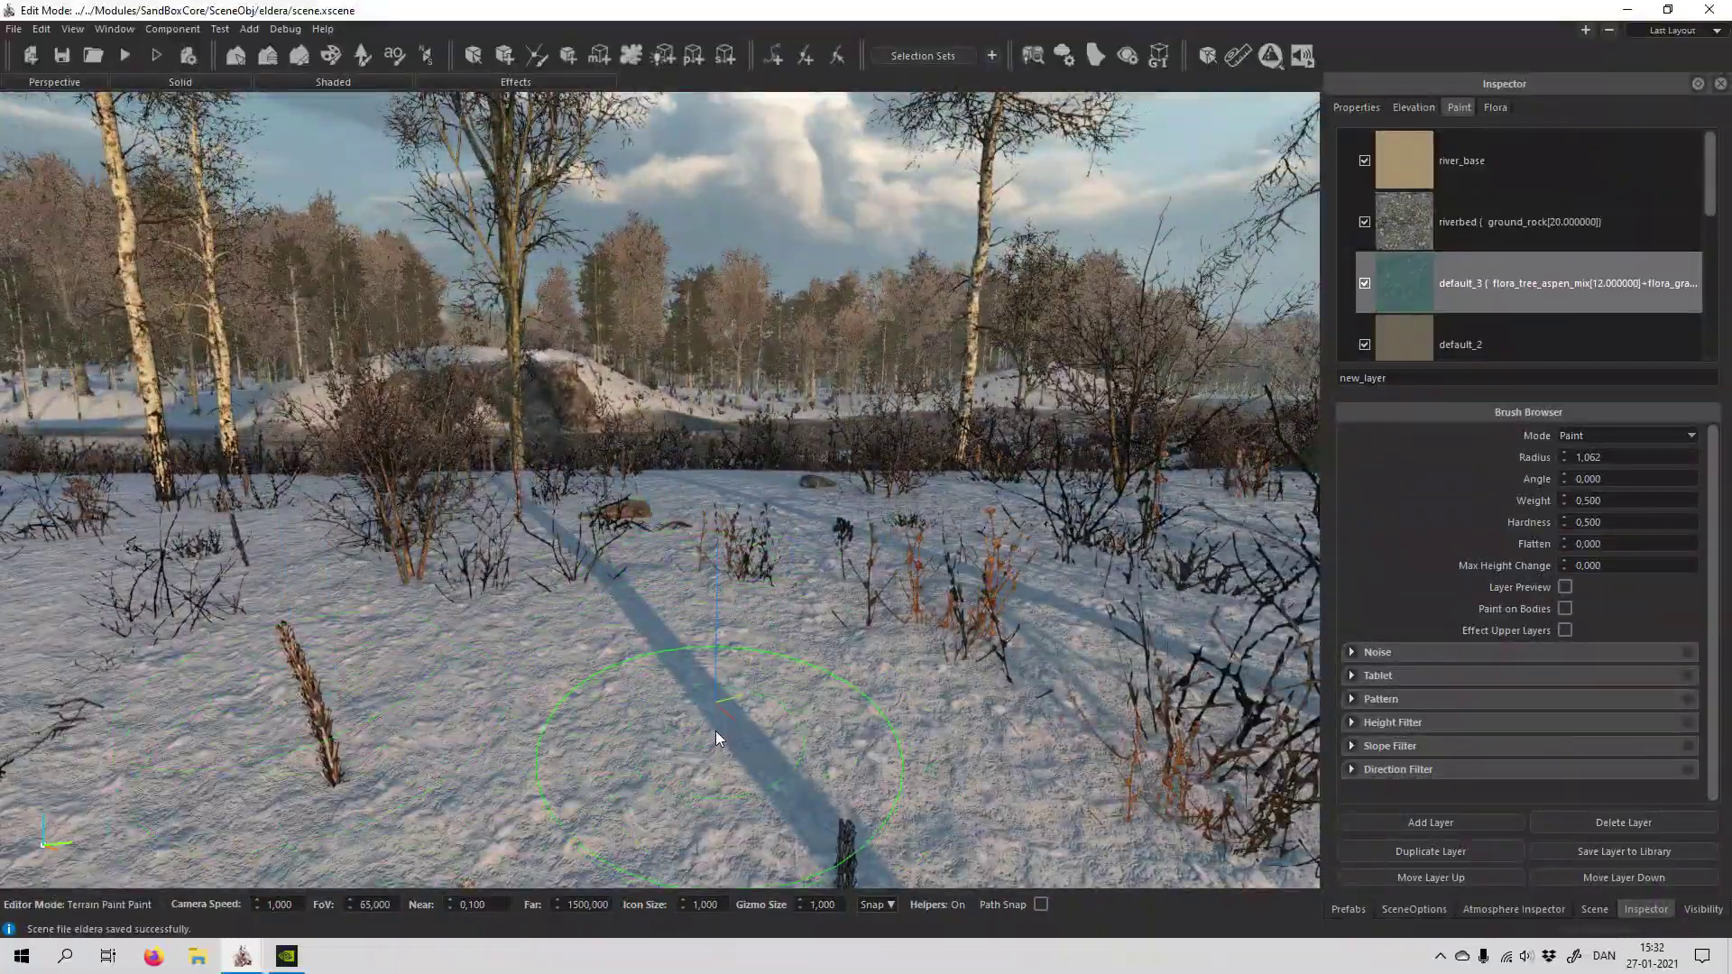
right_click_drag(719, 738, 586, 687)
right_click_drag(604, 569, 594, 572)
right_click_drag(666, 694, 774, 418)
right_click_drag(674, 515, 753, 537)
right_click_drag(736, 478, 699, 565)
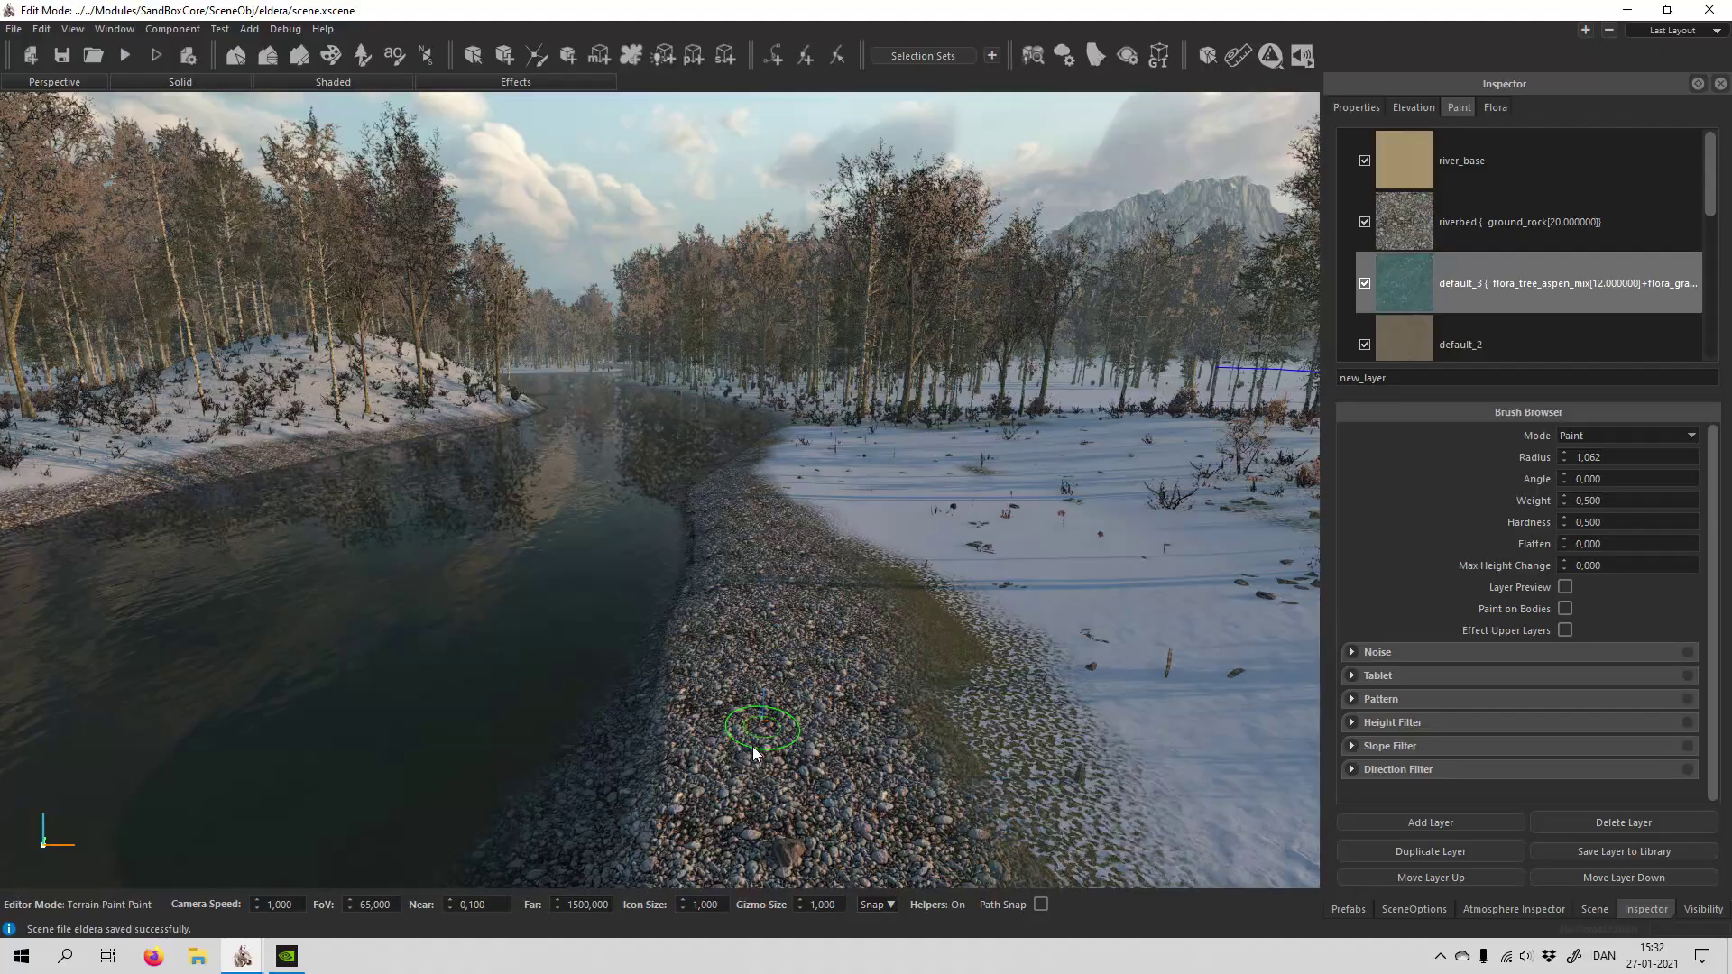
right_click_drag(772, 749, 776, 767)
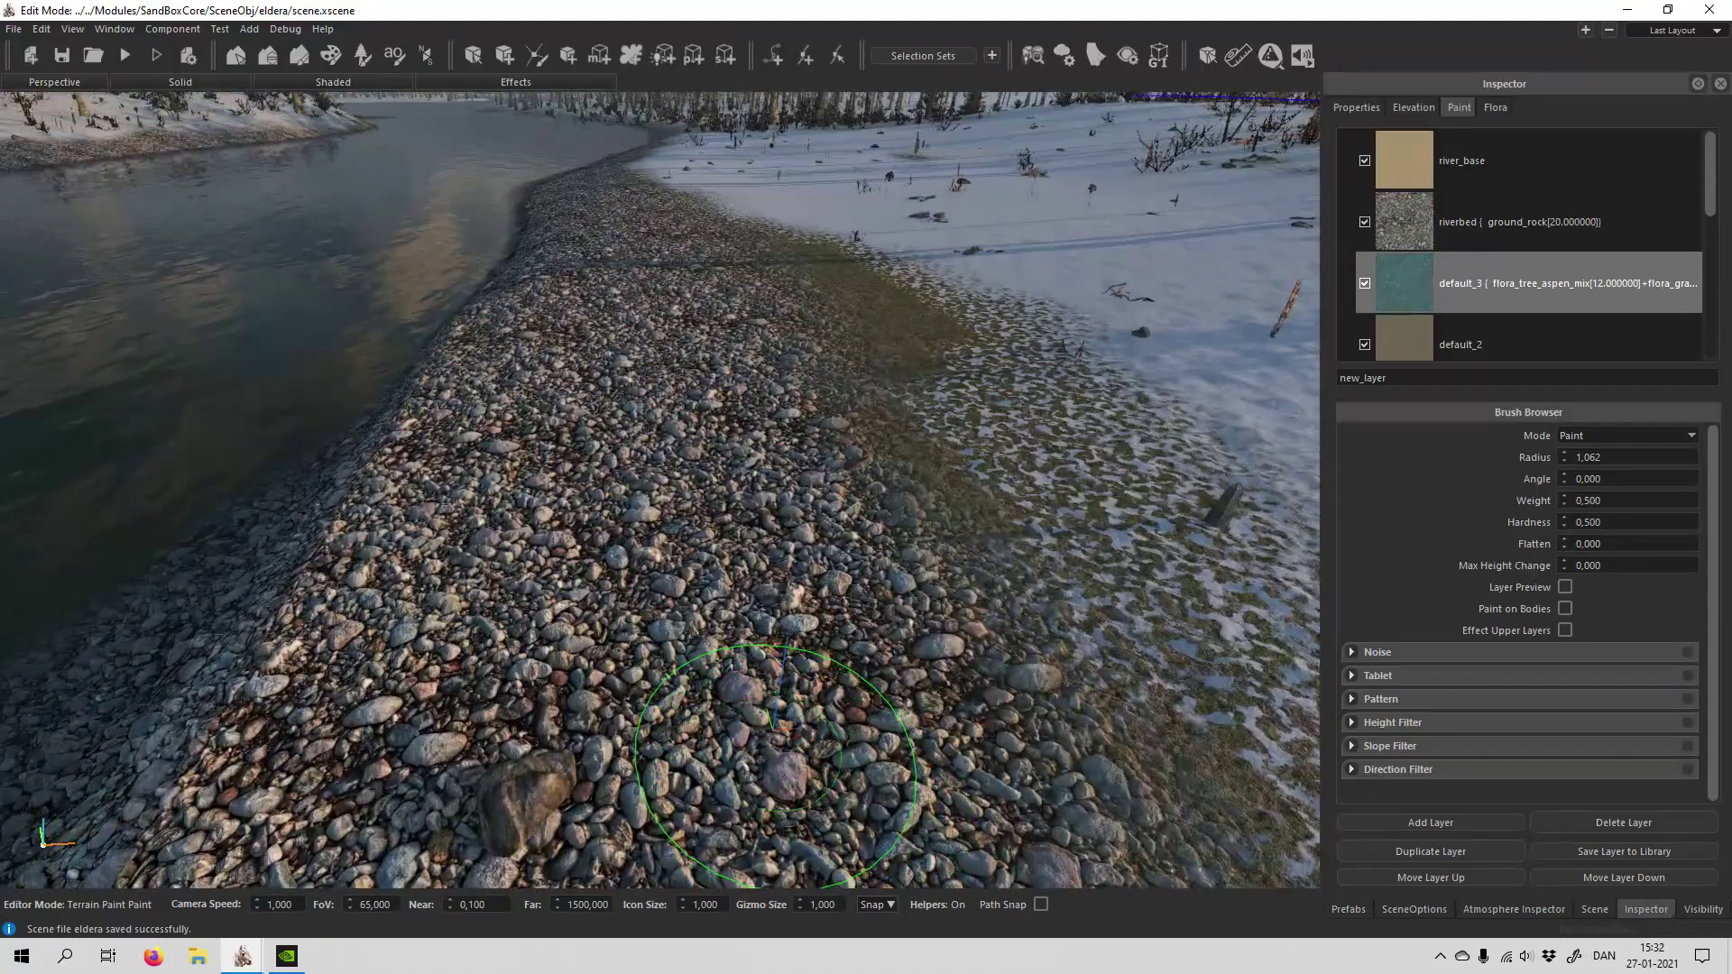
right_click_drag(763, 645, 1066, 476)
Step: Assign the snow texture snow_b_d as the winter area map texture of the riverbed layer
double_click(1509, 227)
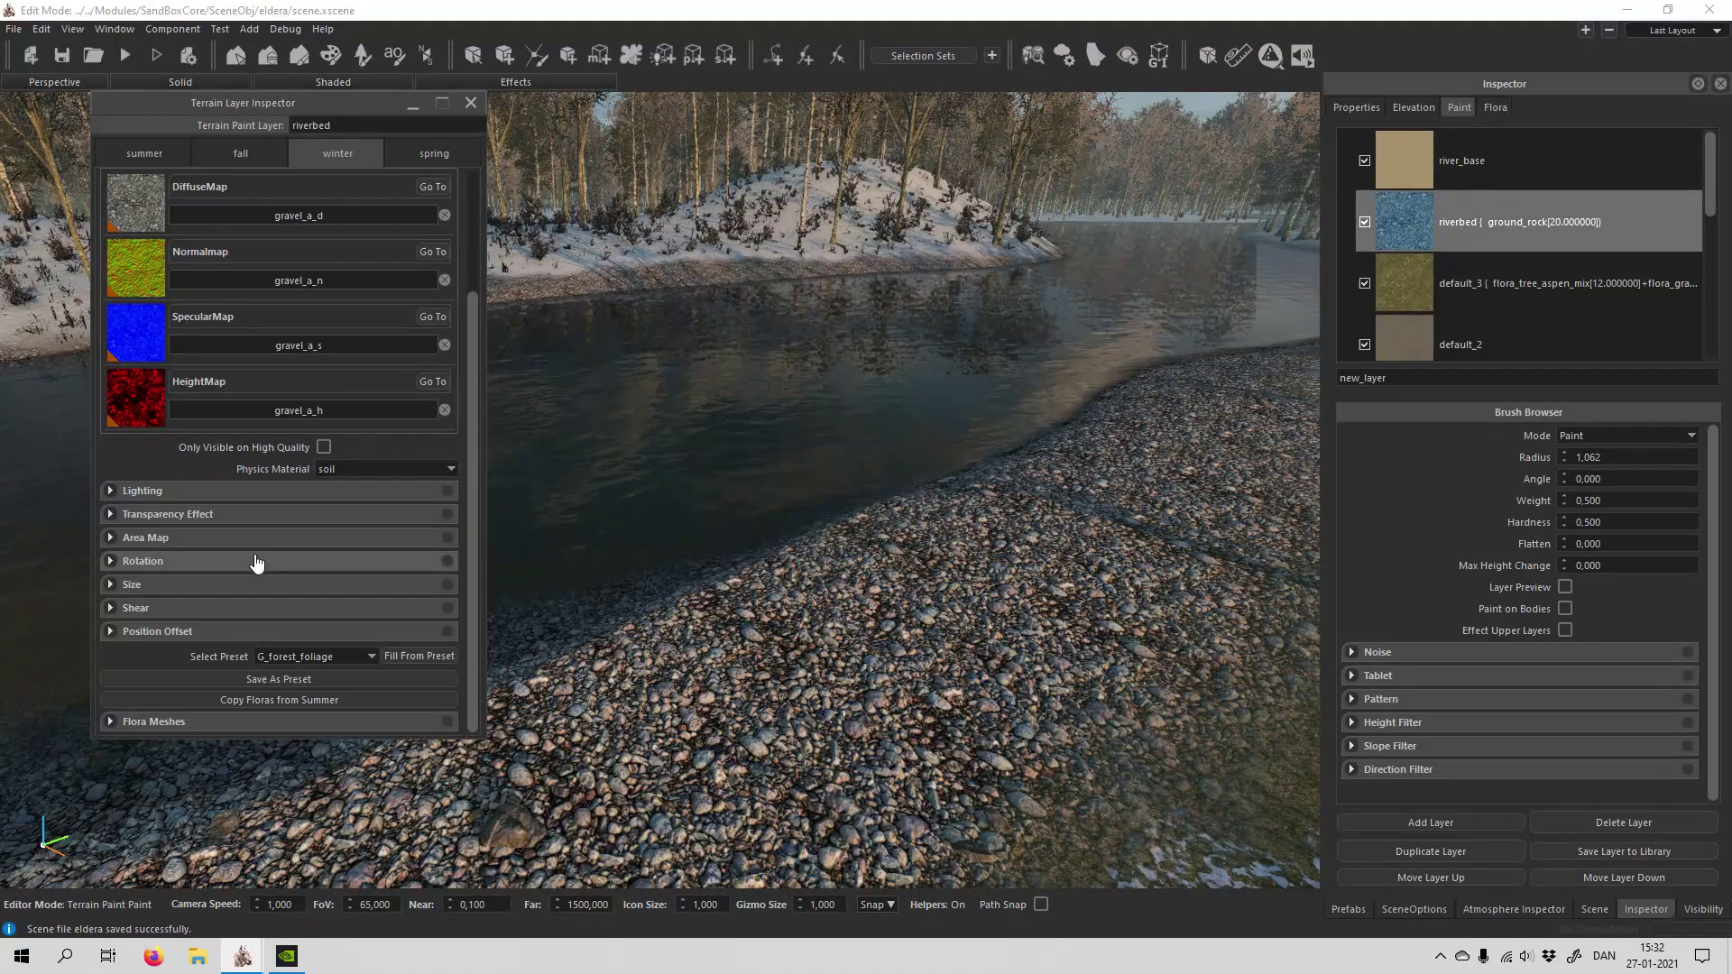
left_click(242, 515)
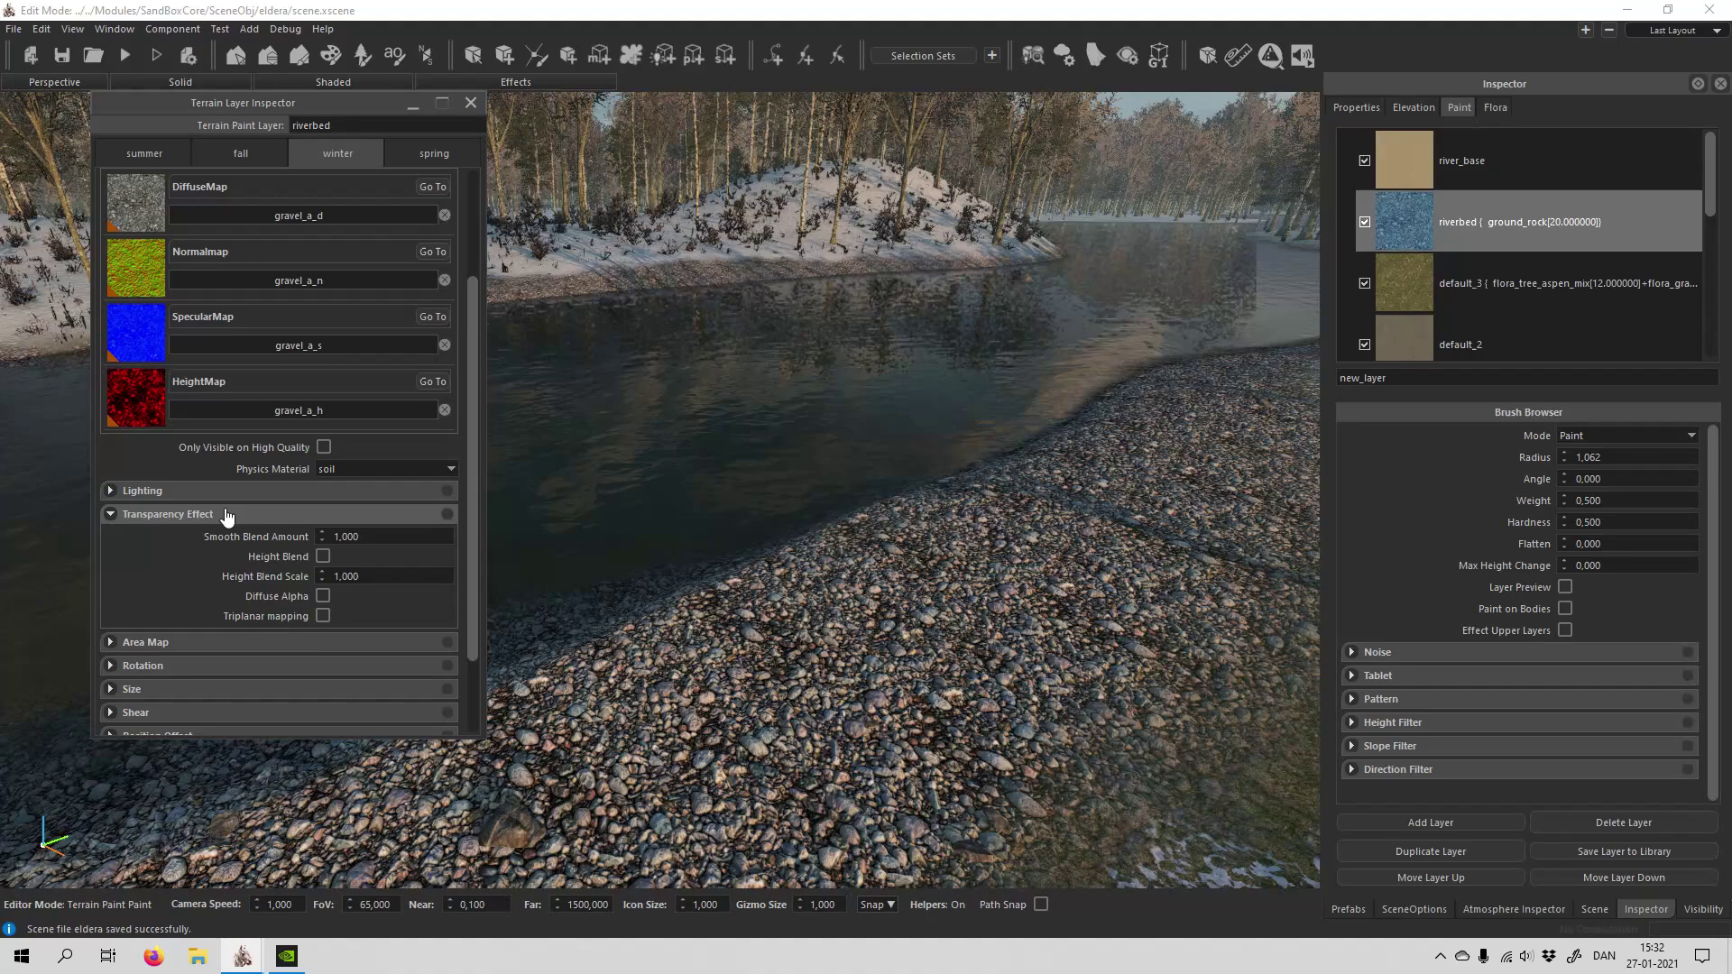
left_click(193, 491)
scroll(301, 588, "down", 3)
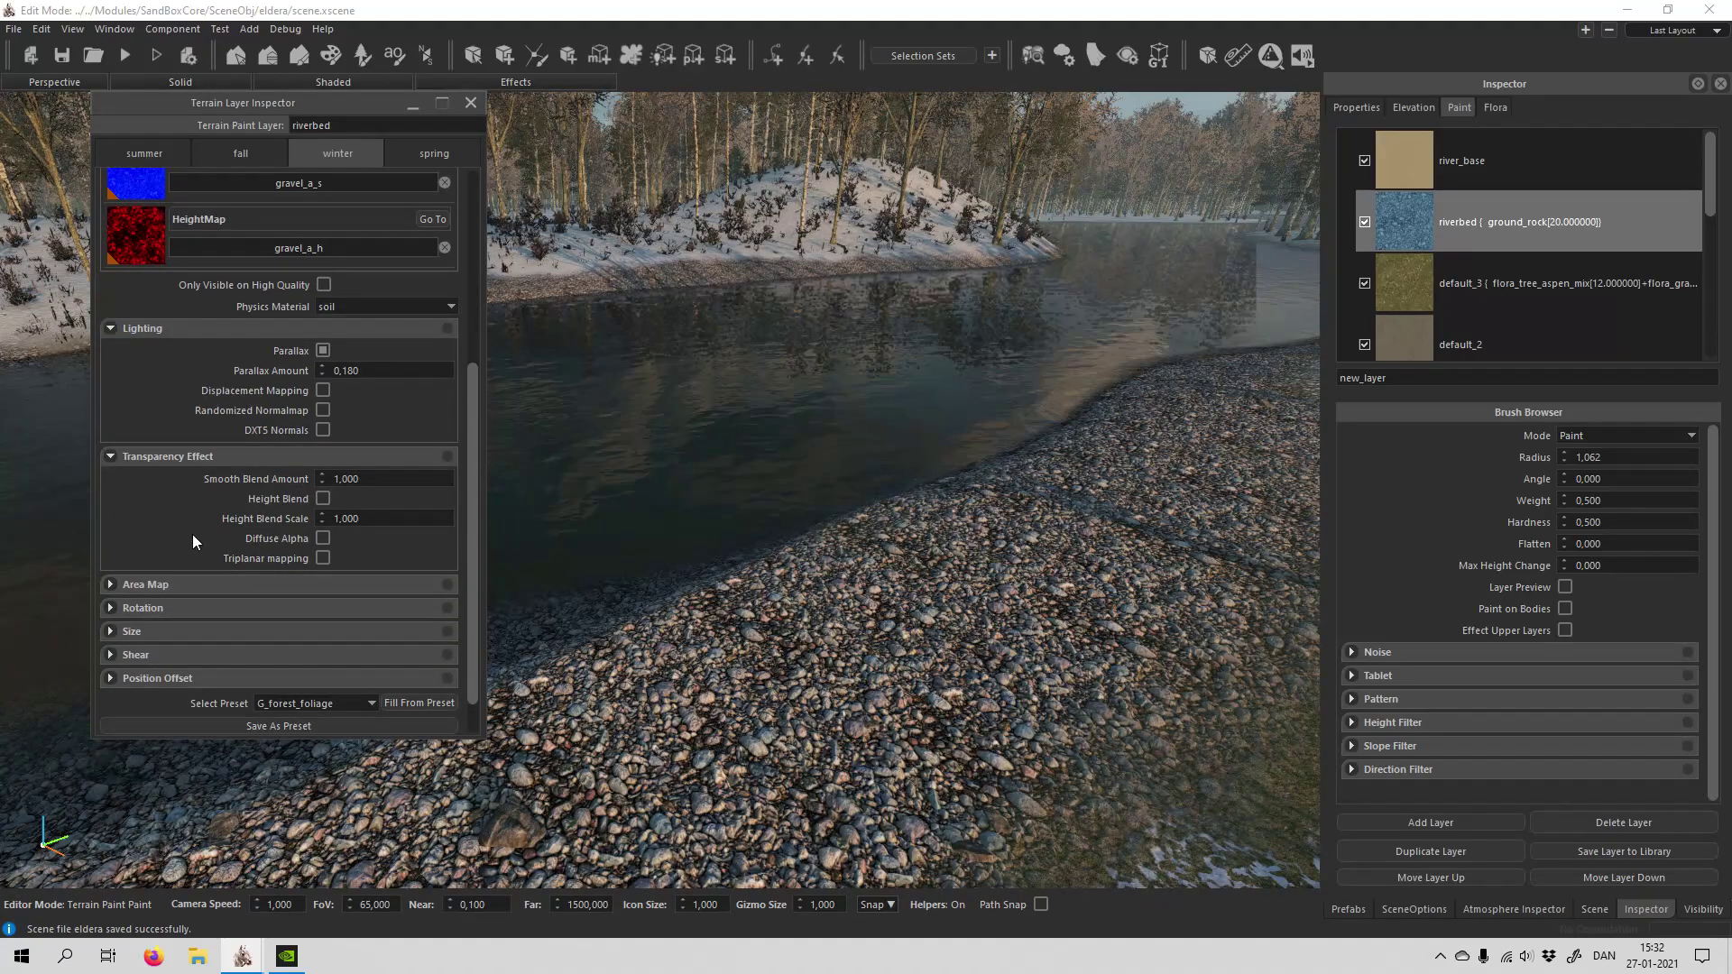
left_click(188, 585)
scroll(209, 559, "down", 3)
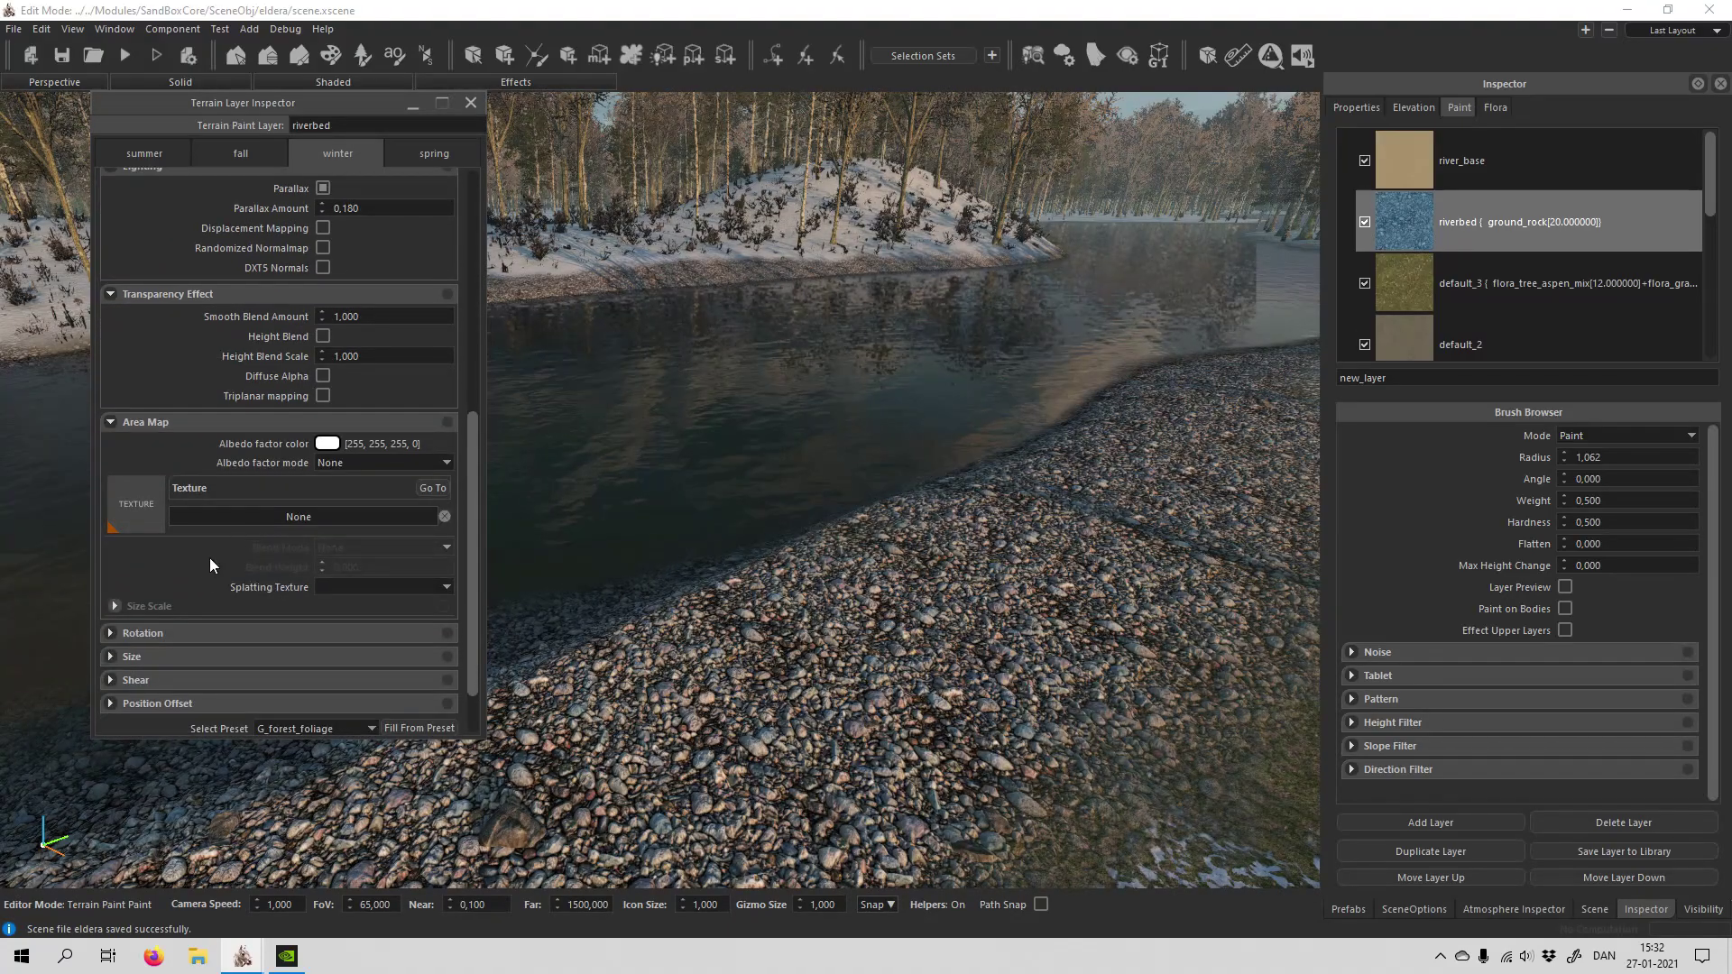
left_click(283, 517)
left_click(311, 778)
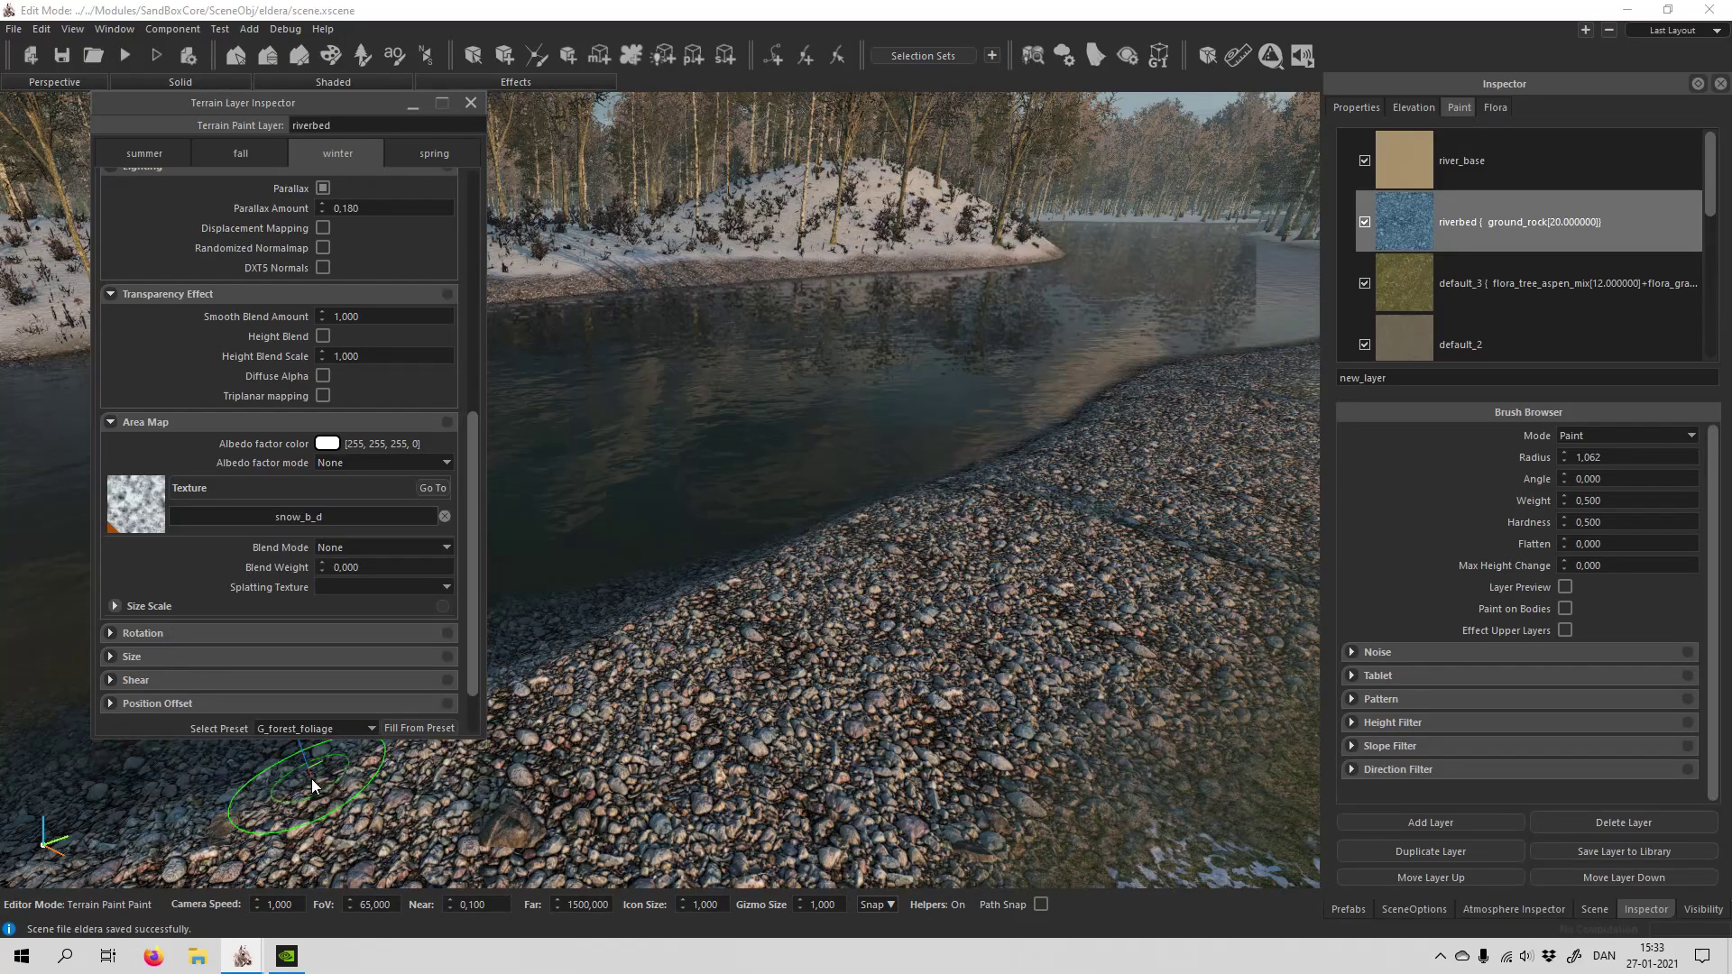
Step: Set the riverbed layer's winter area map to Additive blending and raise its blend weight
left_click(358, 547)
left_click(348, 577)
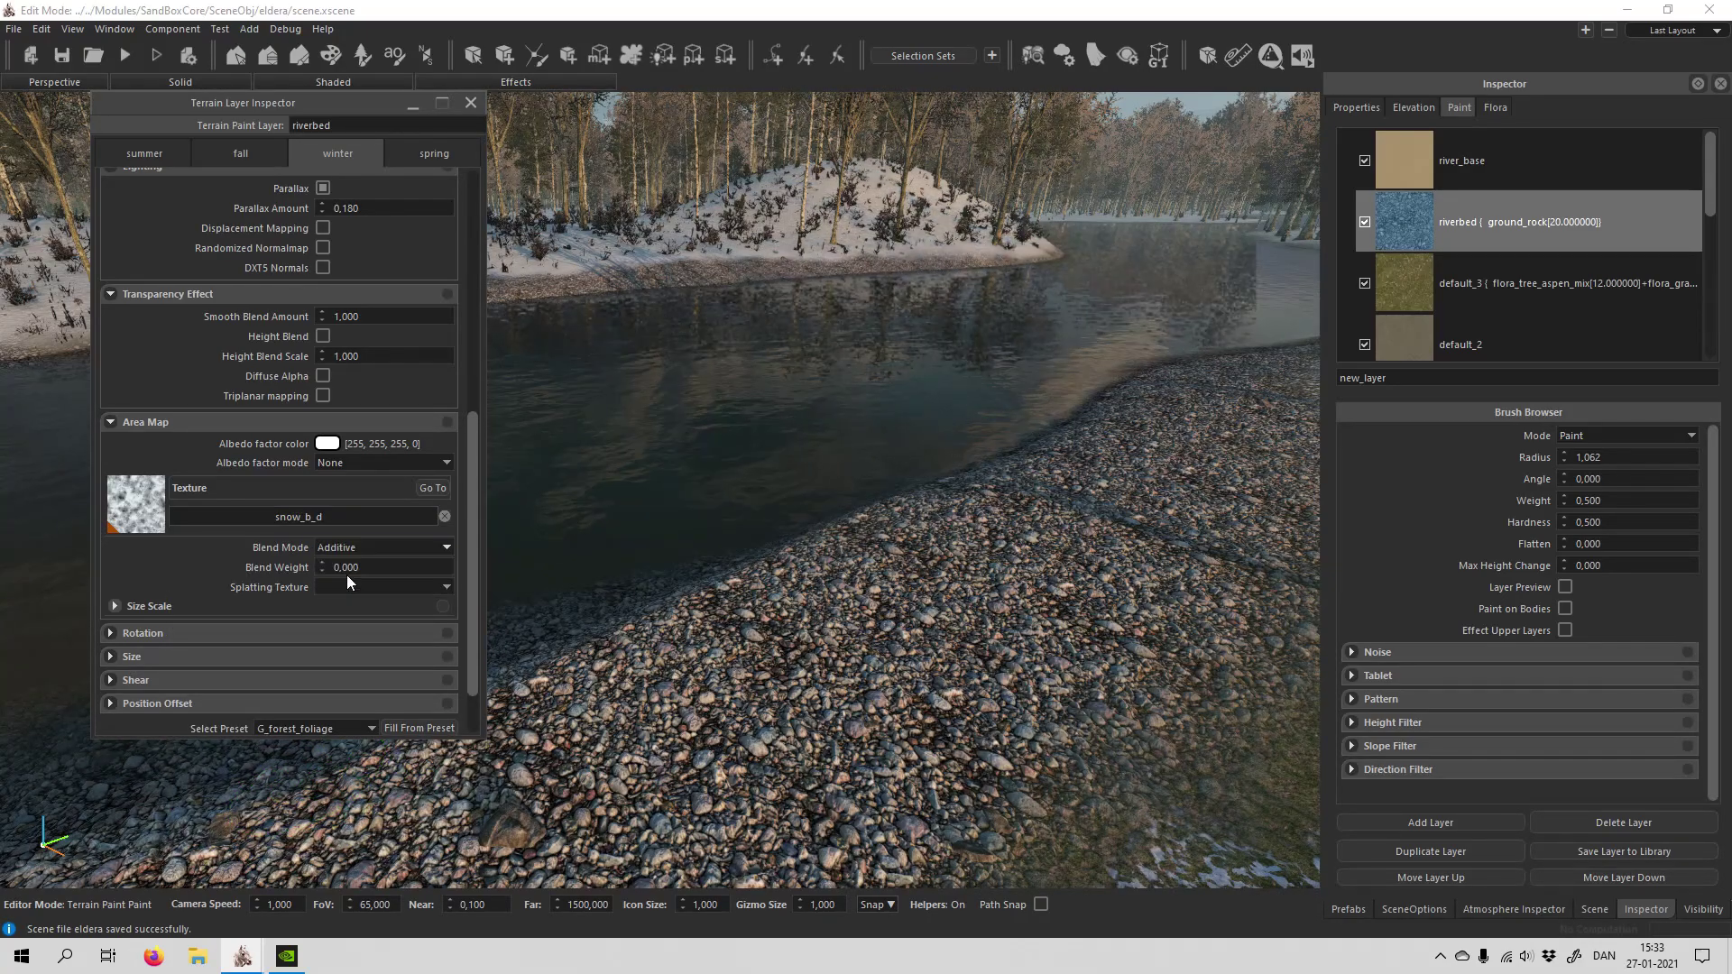
left_click(322, 563)
left_click(322, 563)
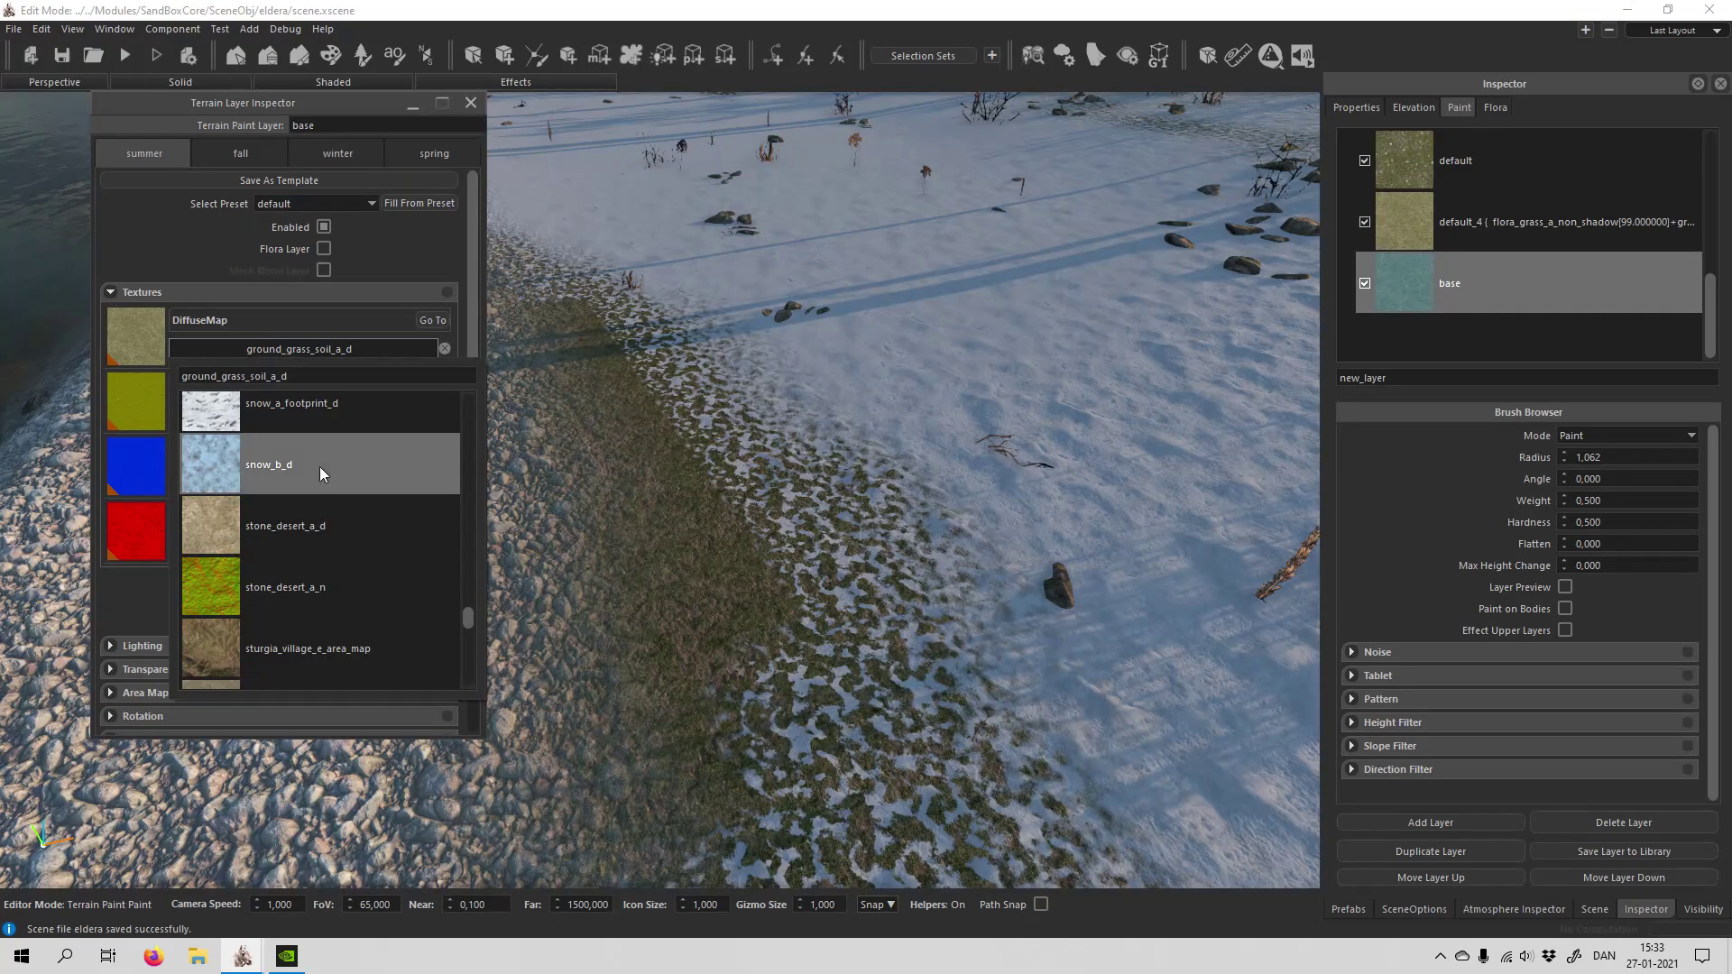
Step: Replace the summer diffuse texture of the base layer with snow_b_d and inspect the river shore
left_click(319, 468)
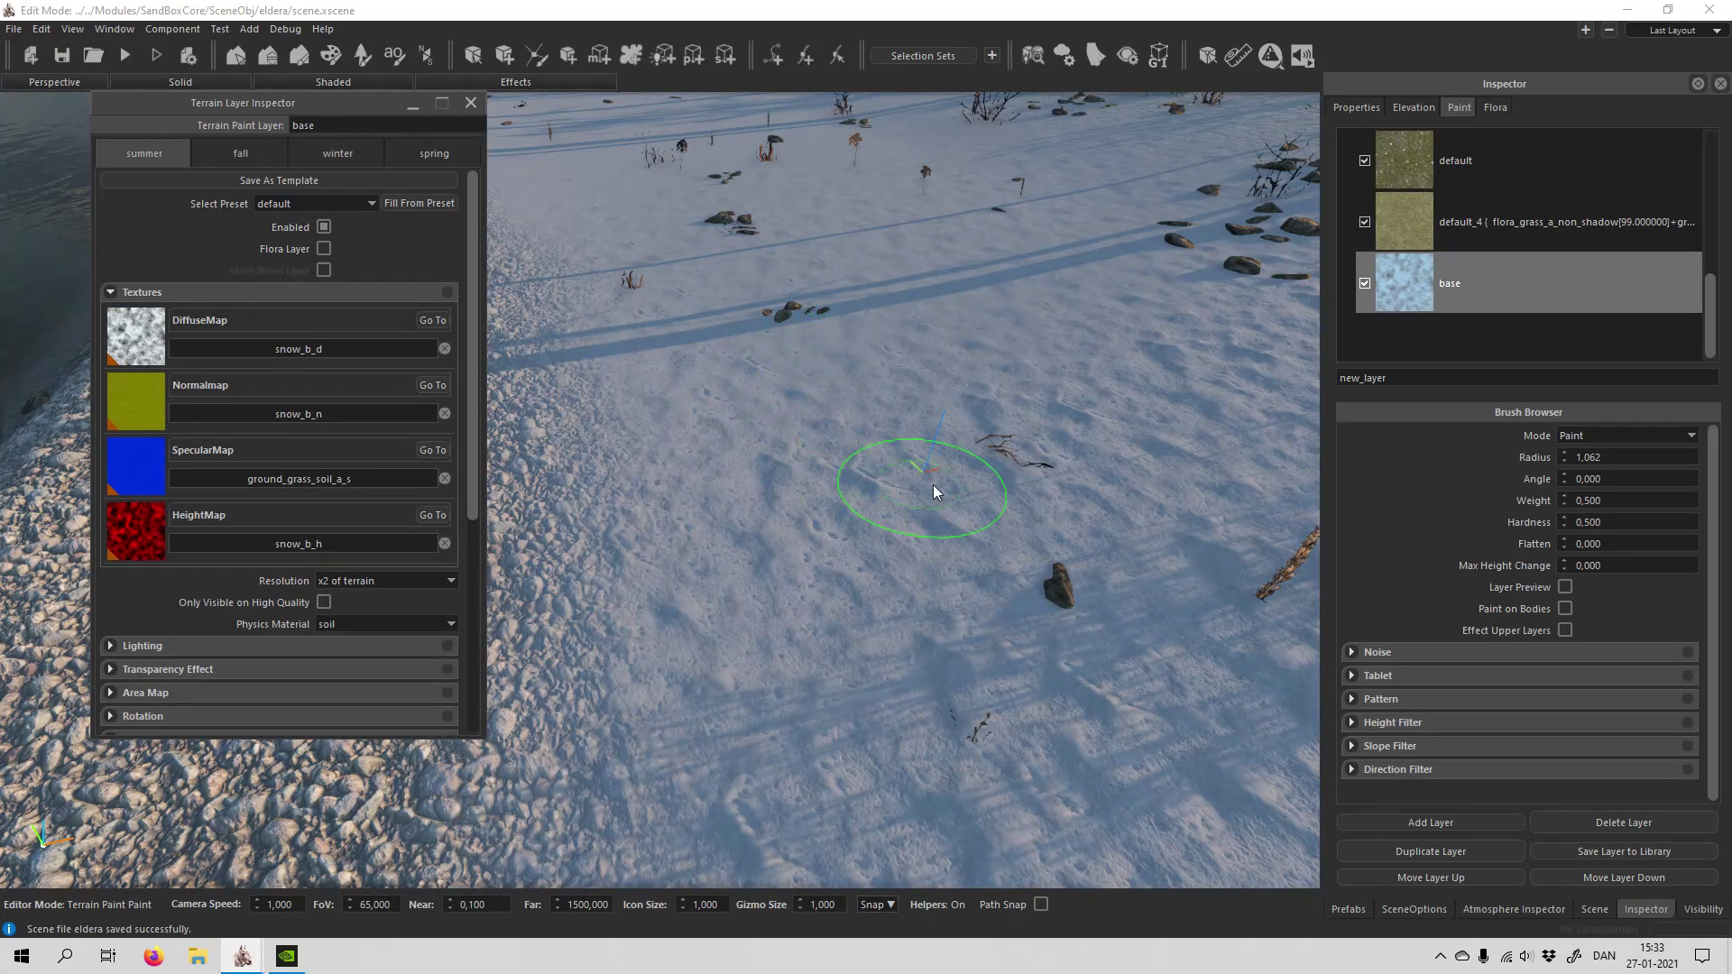
left_click(470, 104)
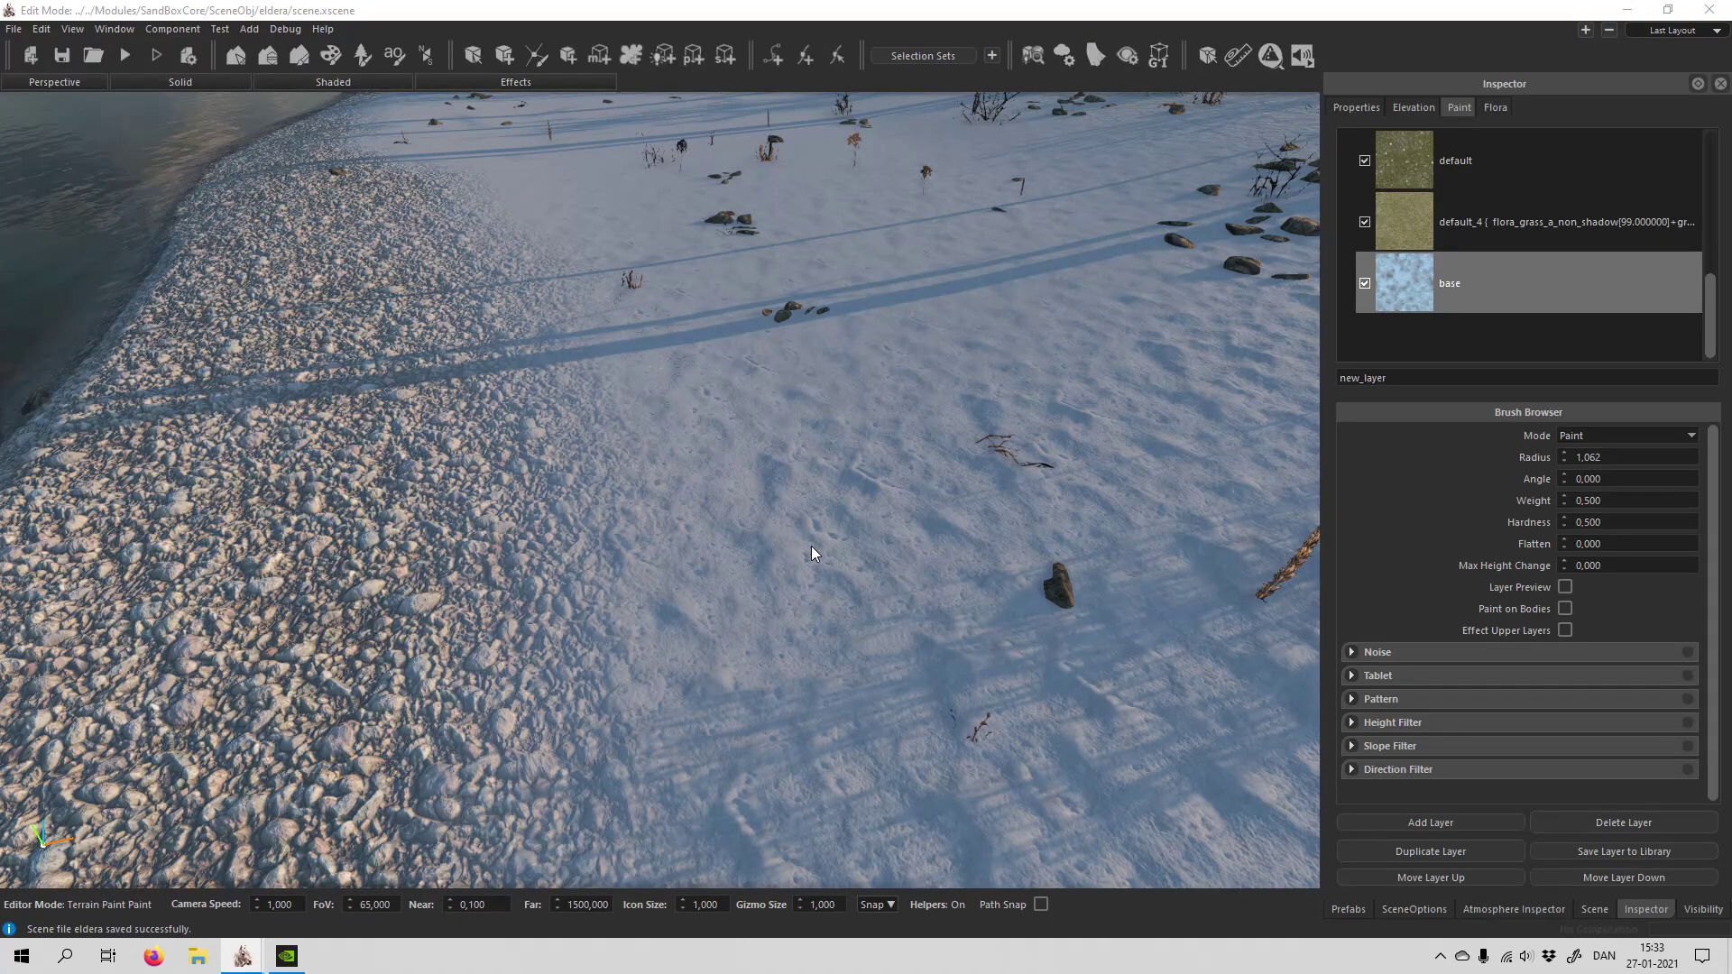
middle_click_drag(810, 546, 873, 604)
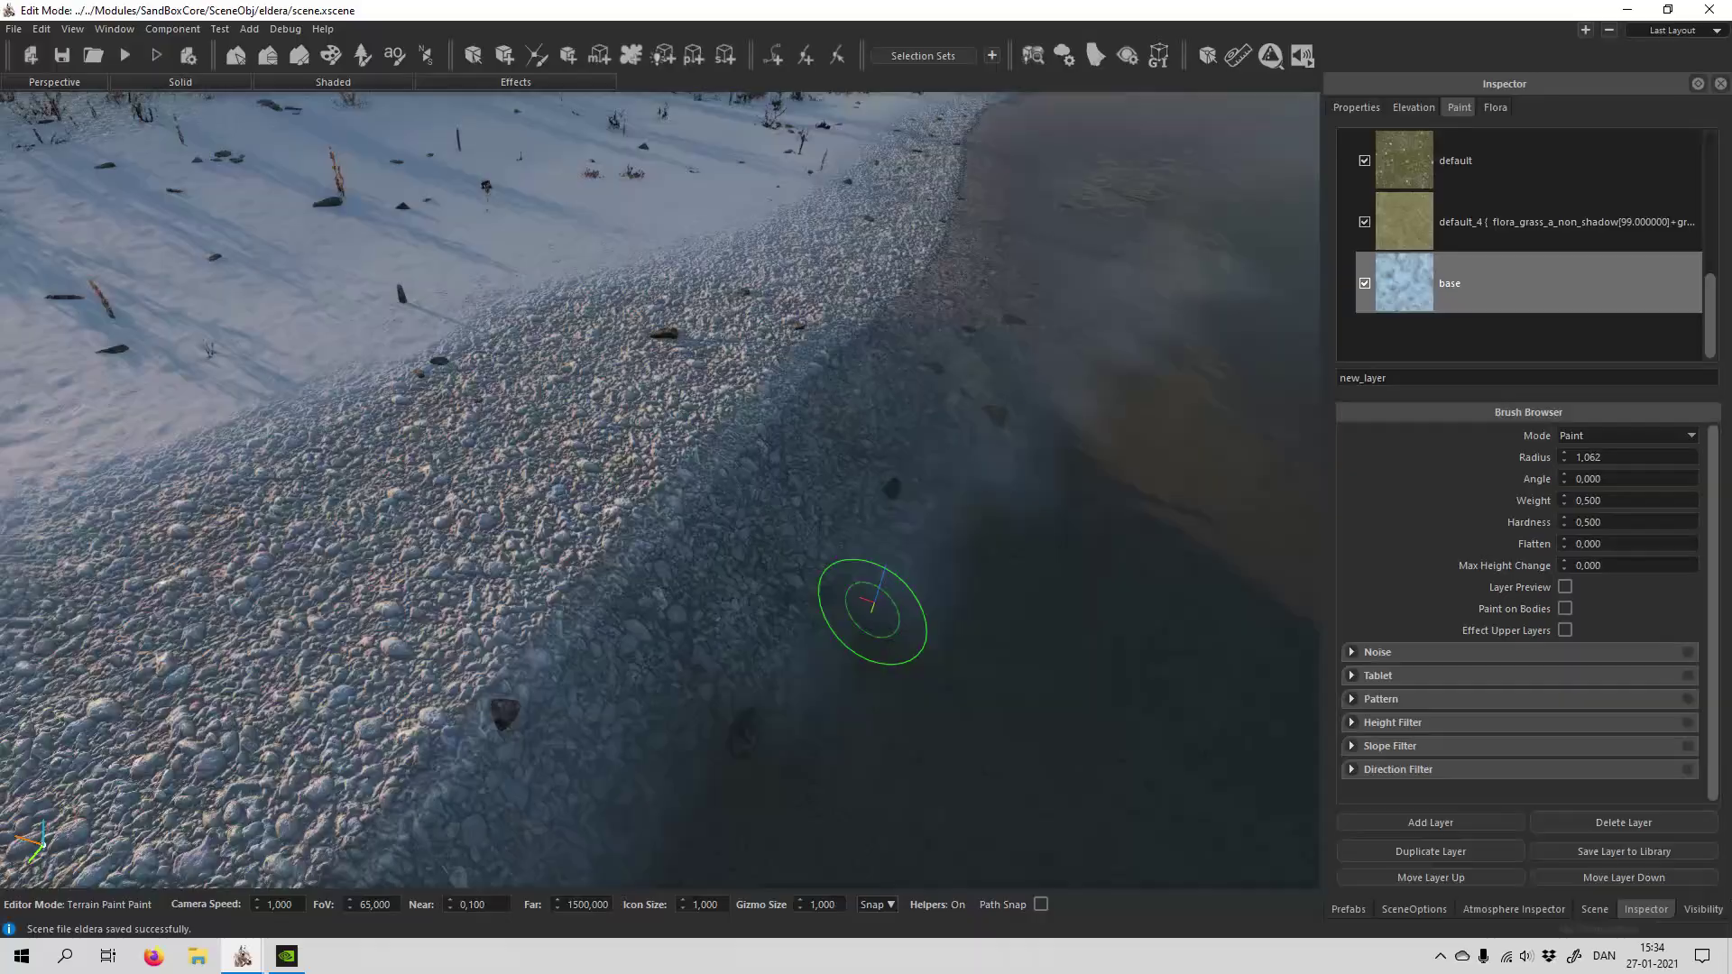
right_click_drag(872, 612, 639, 492)
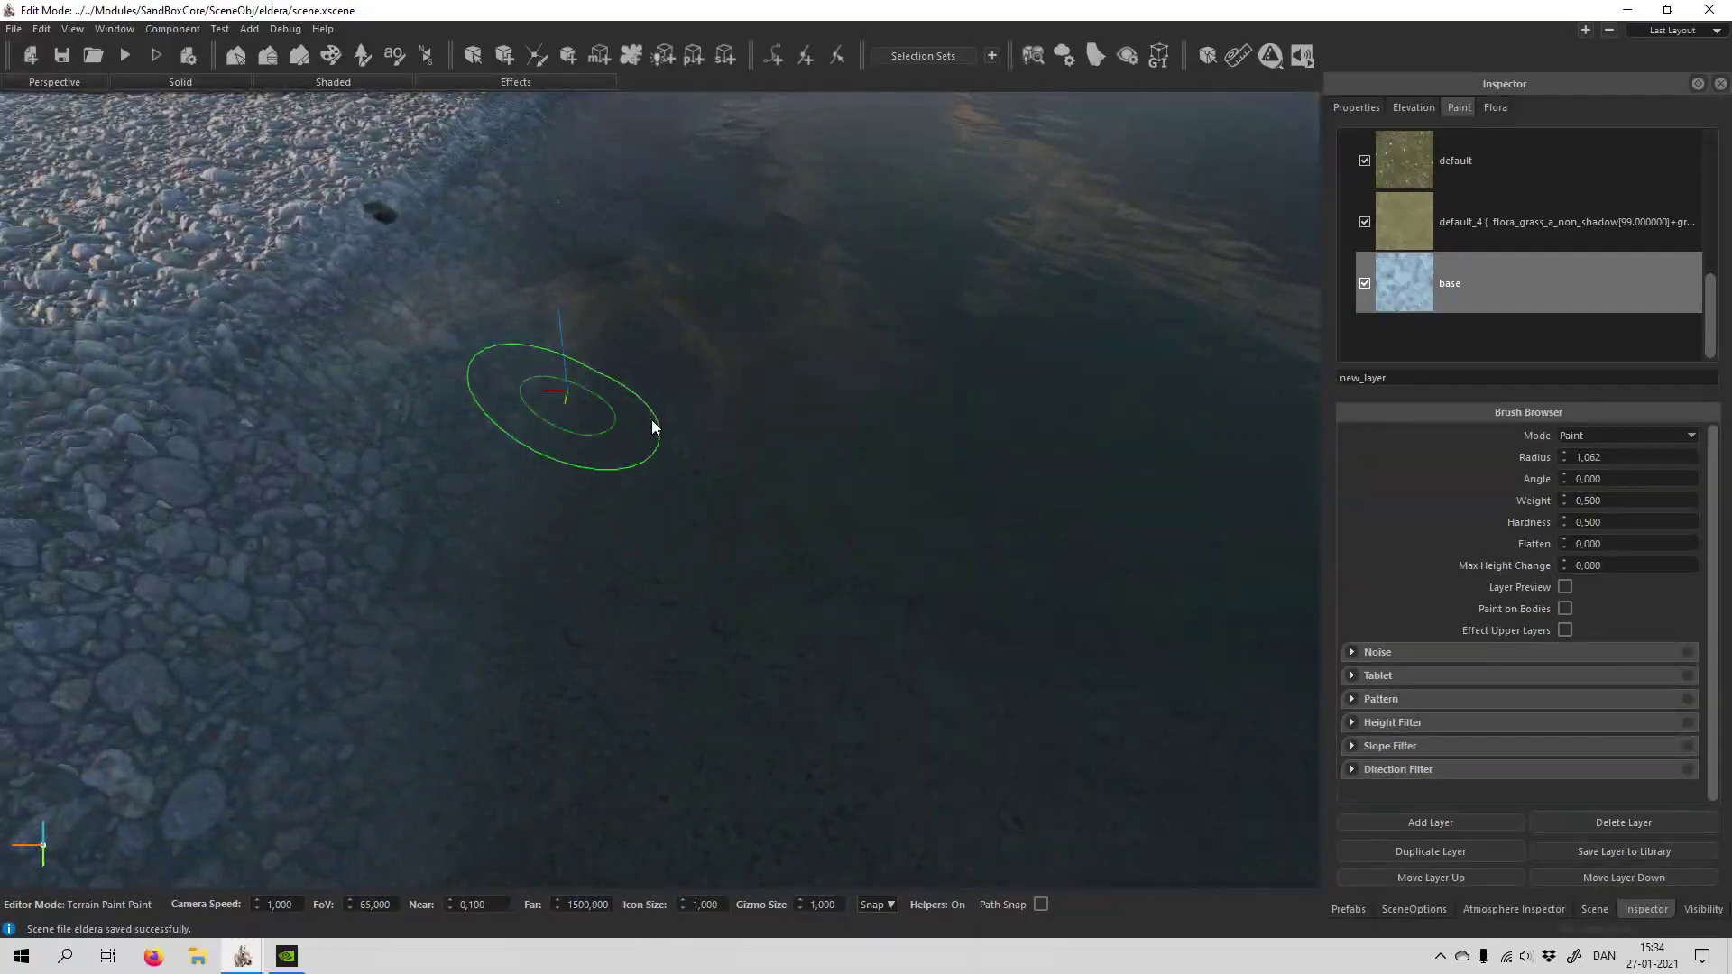
right_click_drag(651, 420, 765, 642)
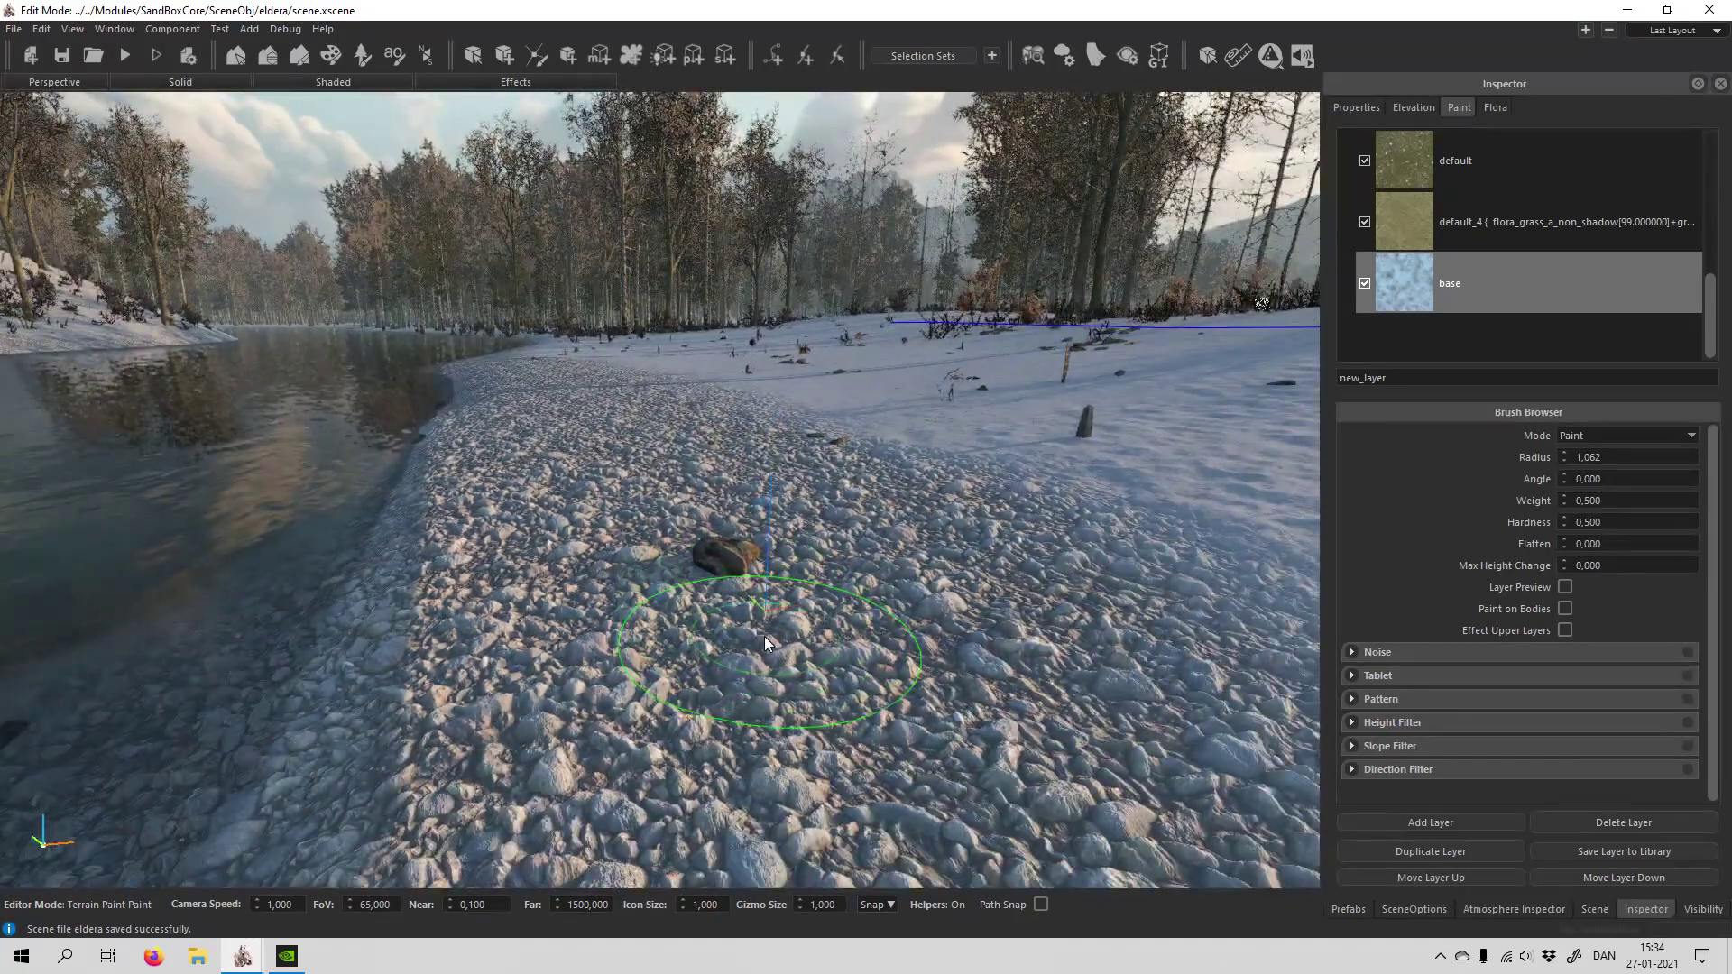
left_click_drag(1714, 308, 1706, 264)
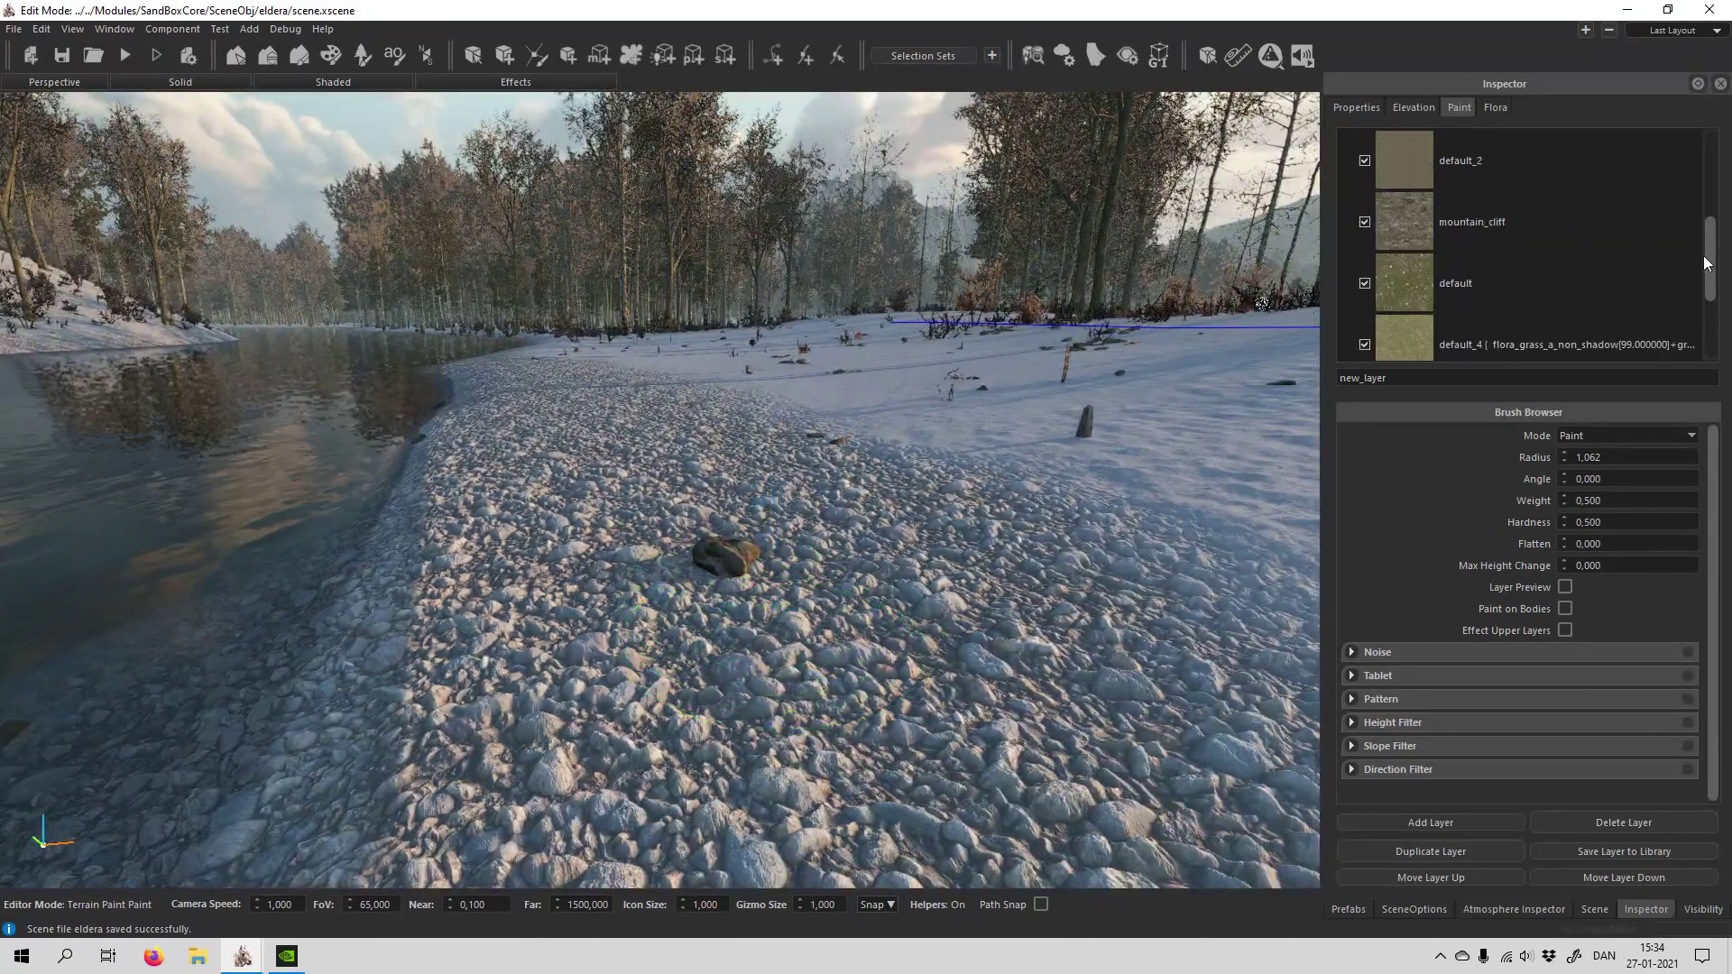
scroll(1696, 301, "down", 5)
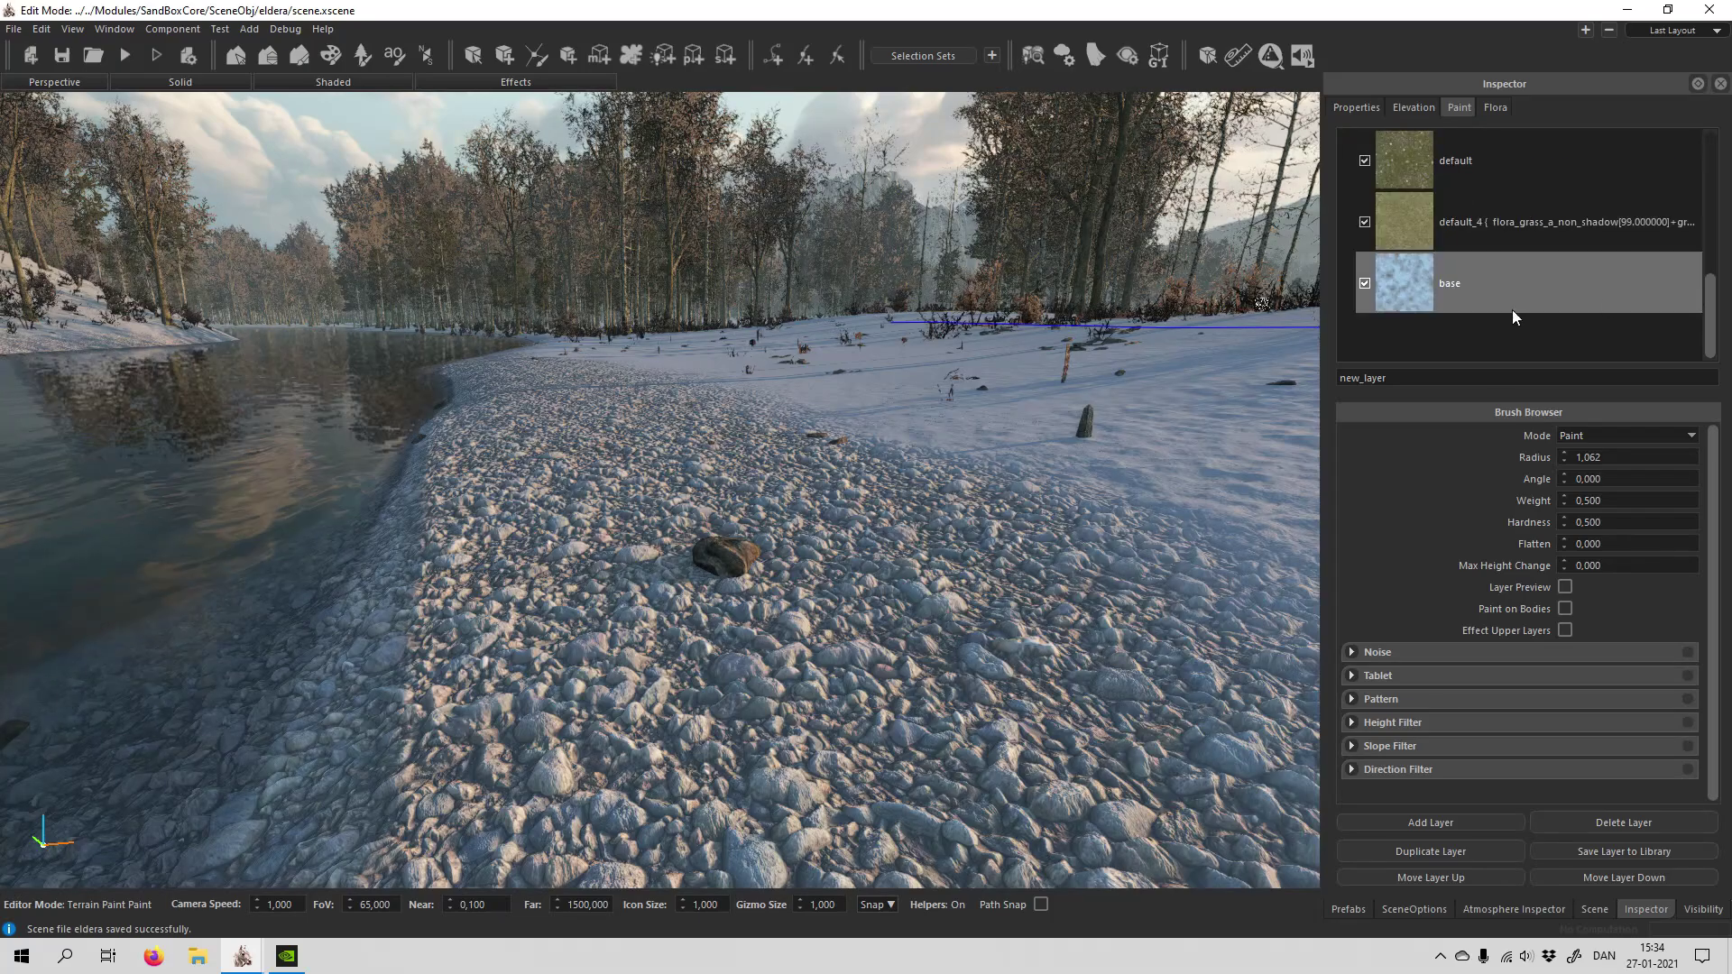
double_click(1458, 273)
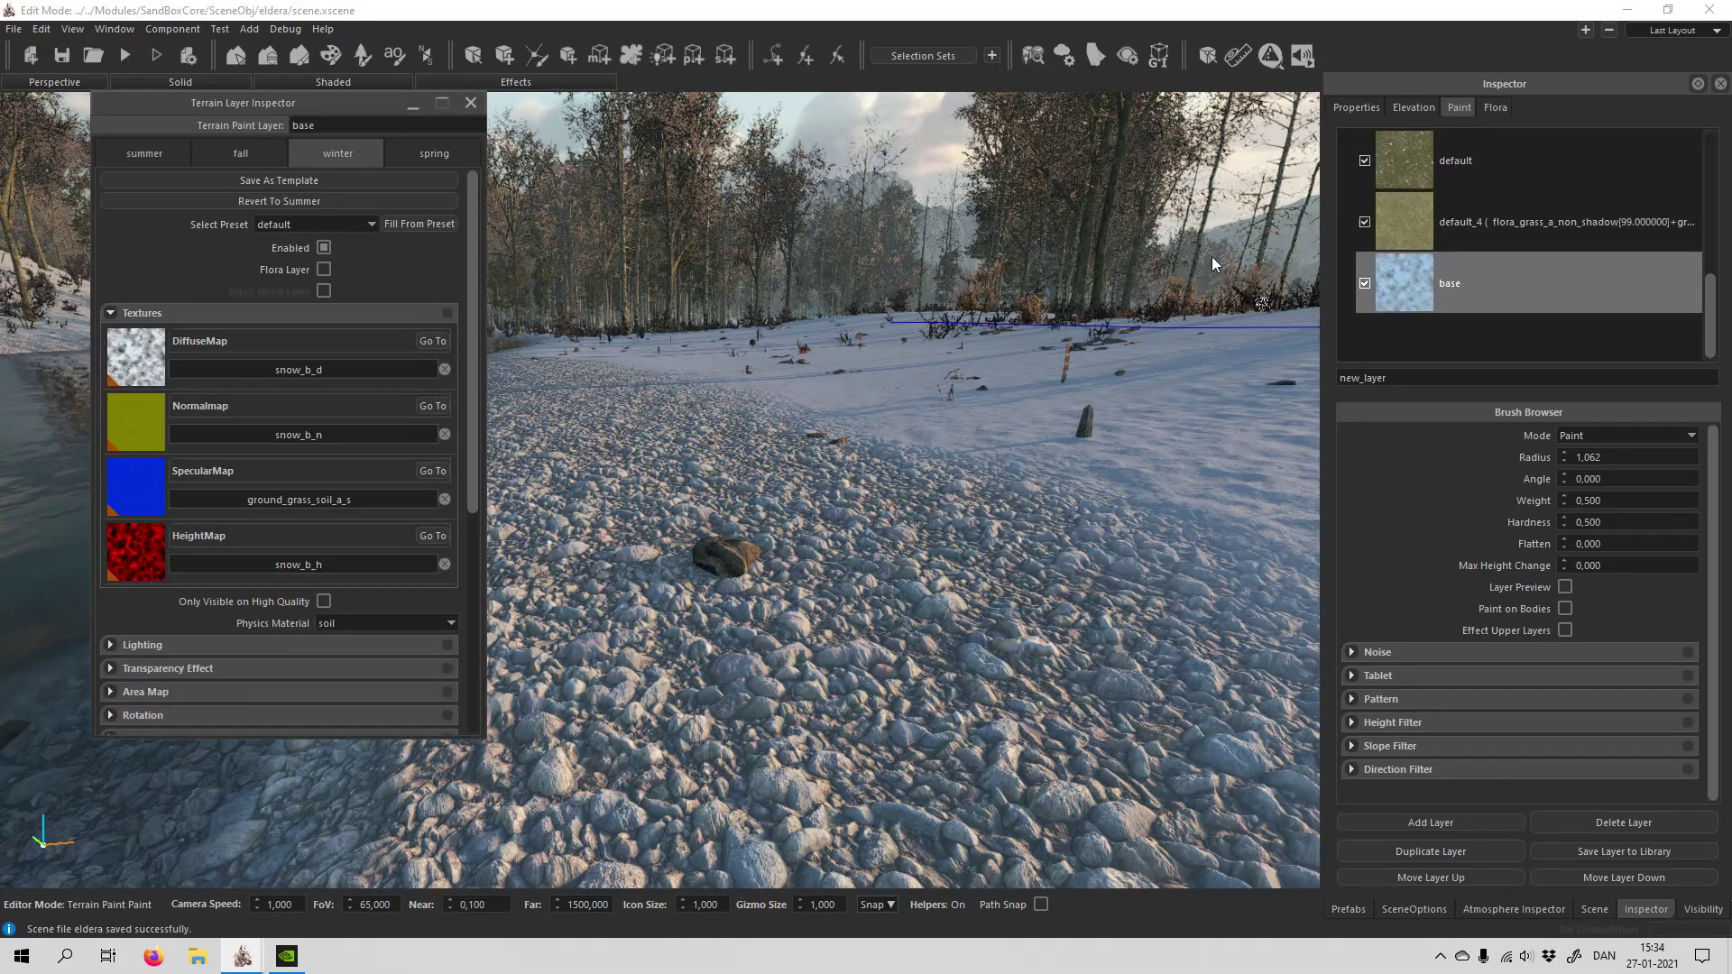
left_click(470, 103)
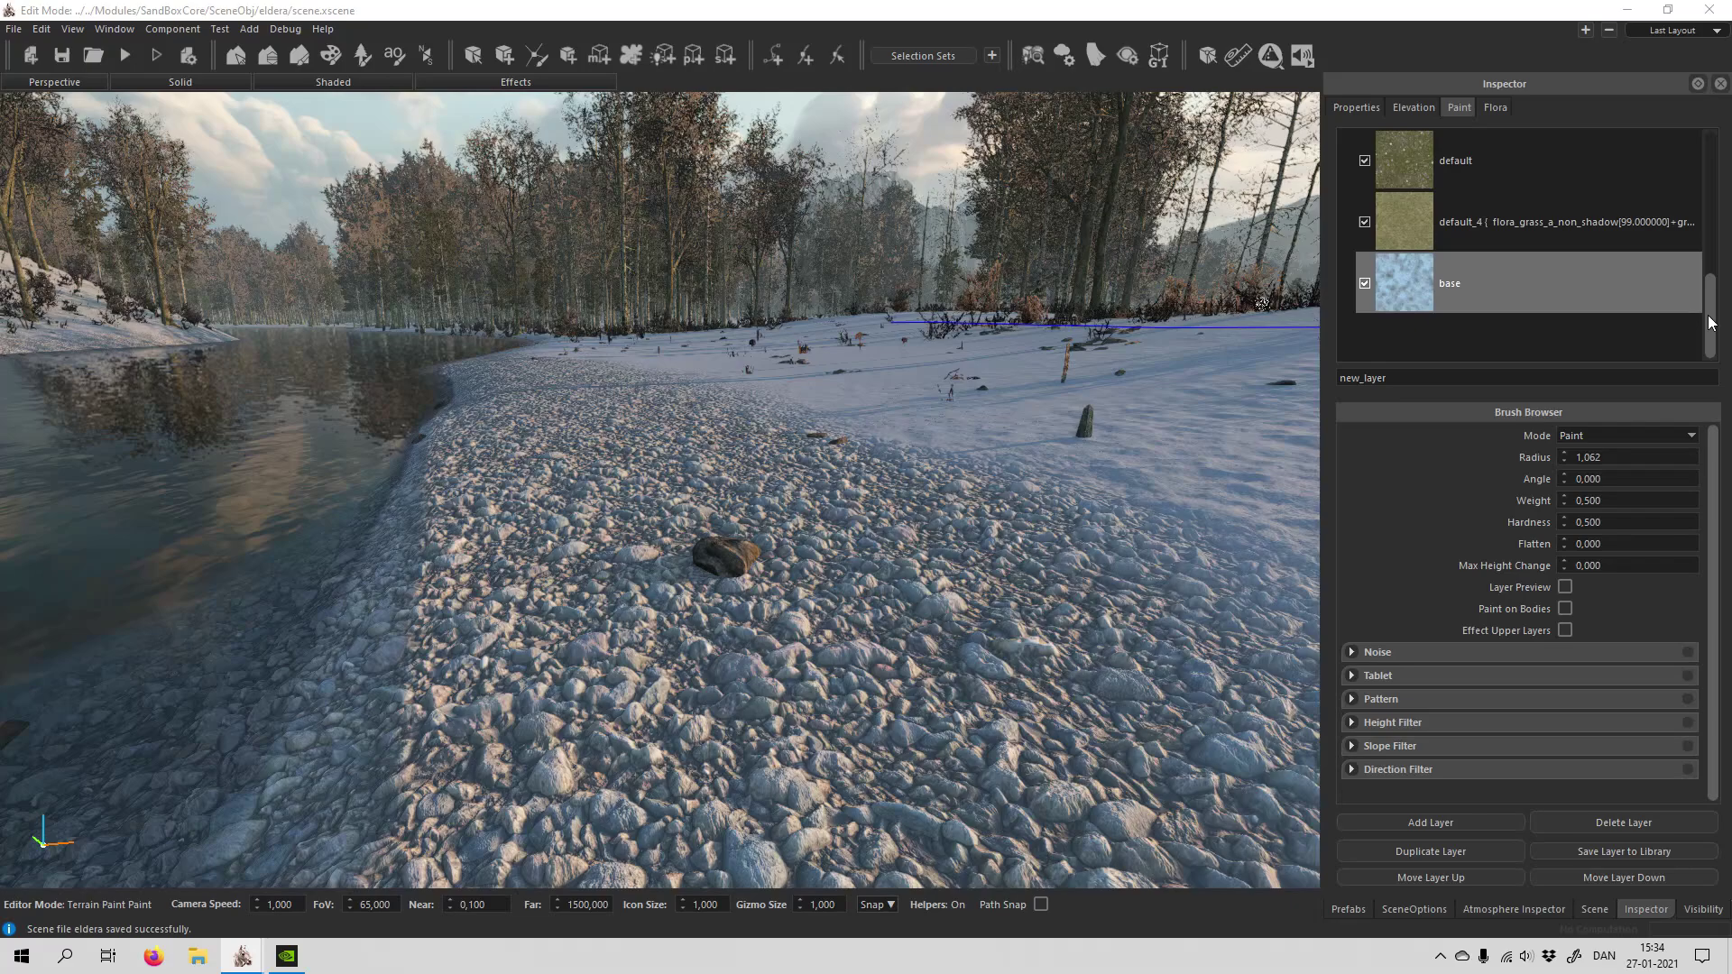
Step: Set the blend weight of the riverbed layer's winter area map to 0.3
left_click_drag(1711, 322, 1711, 274)
double_click(1541, 229)
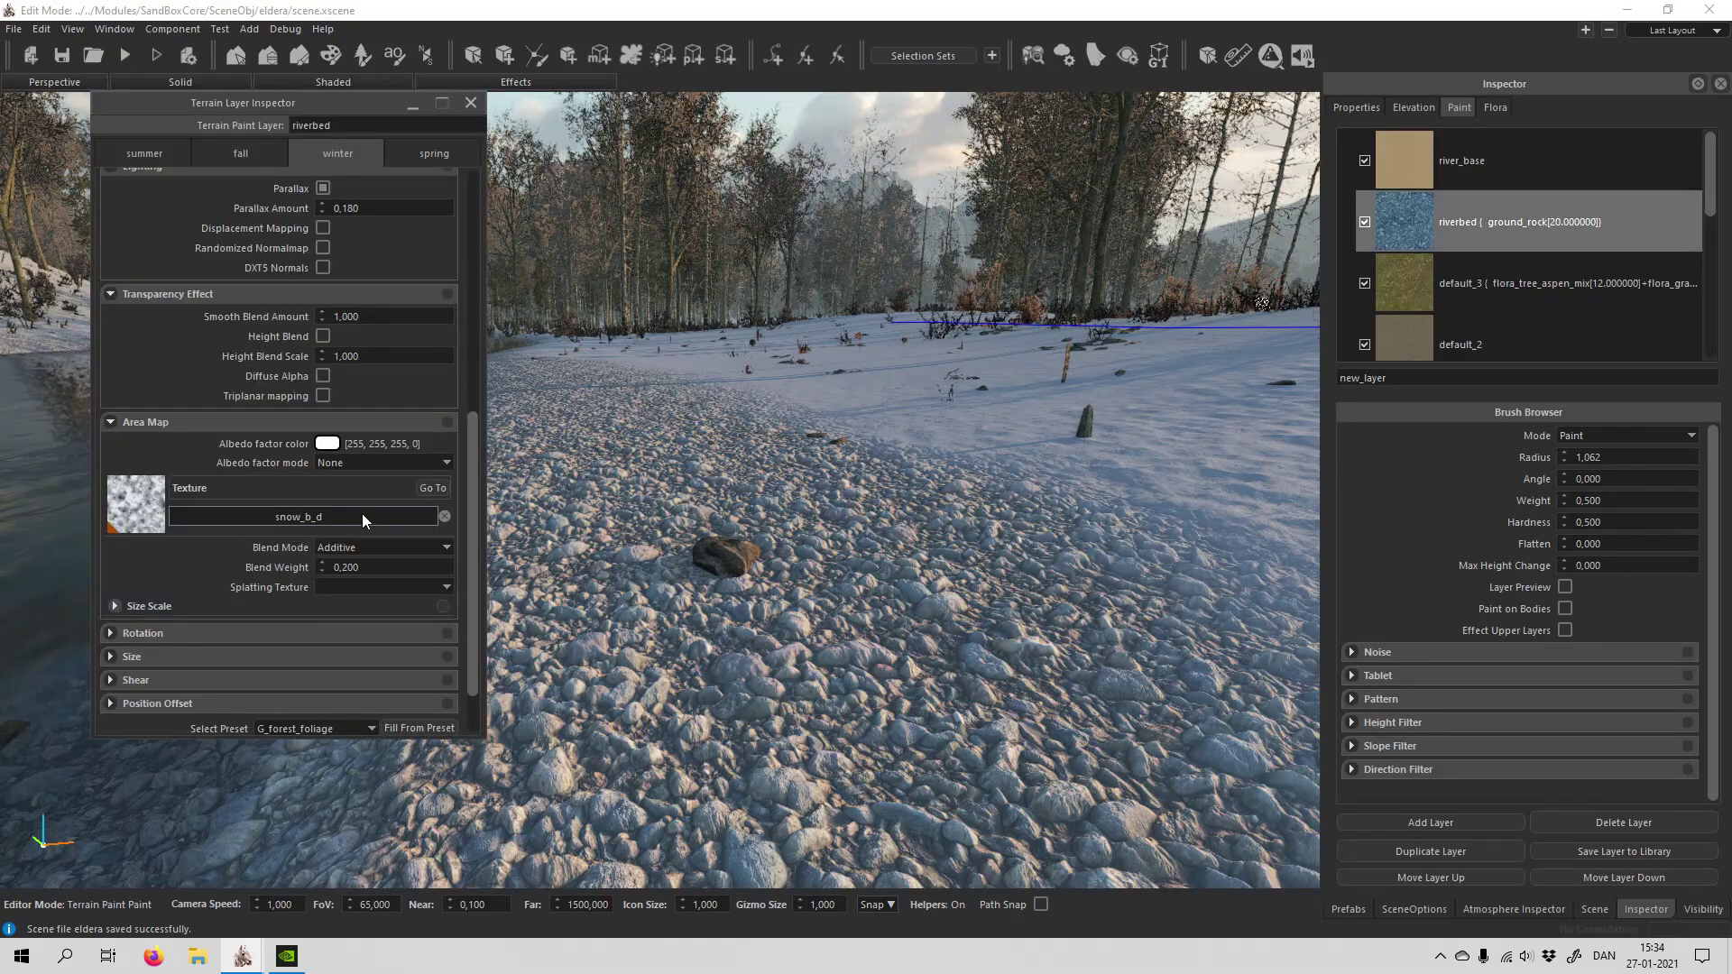
left_click(322, 562)
left_click(323, 562)
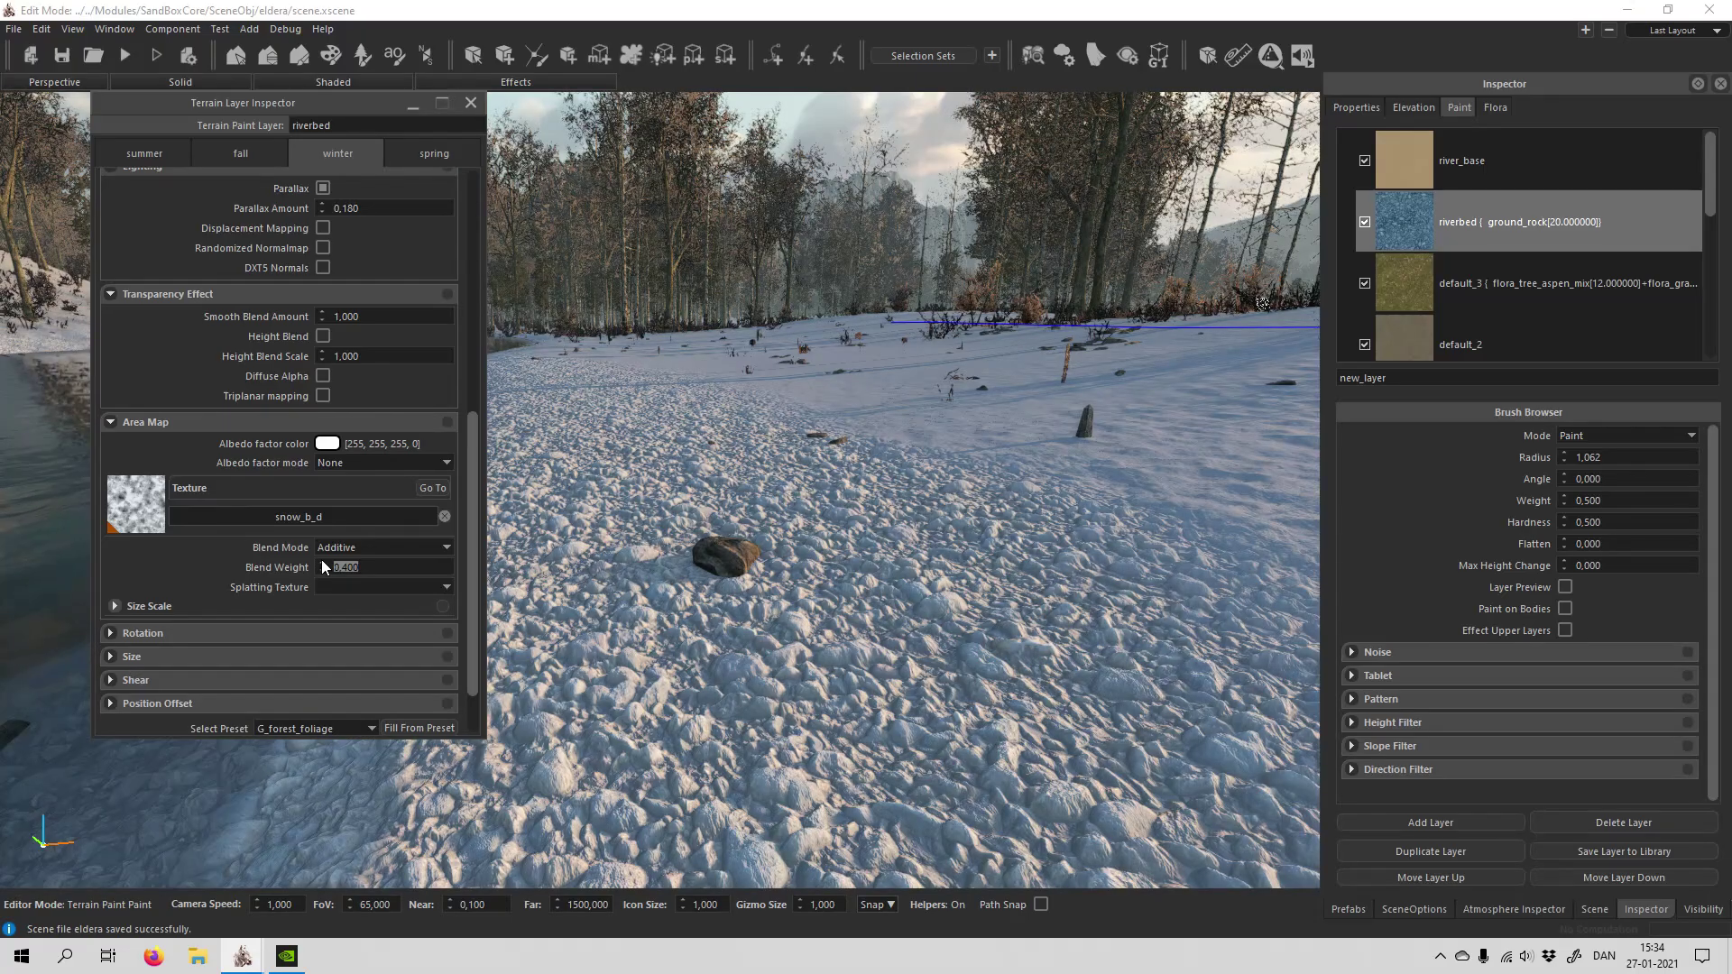
left_click(321, 570)
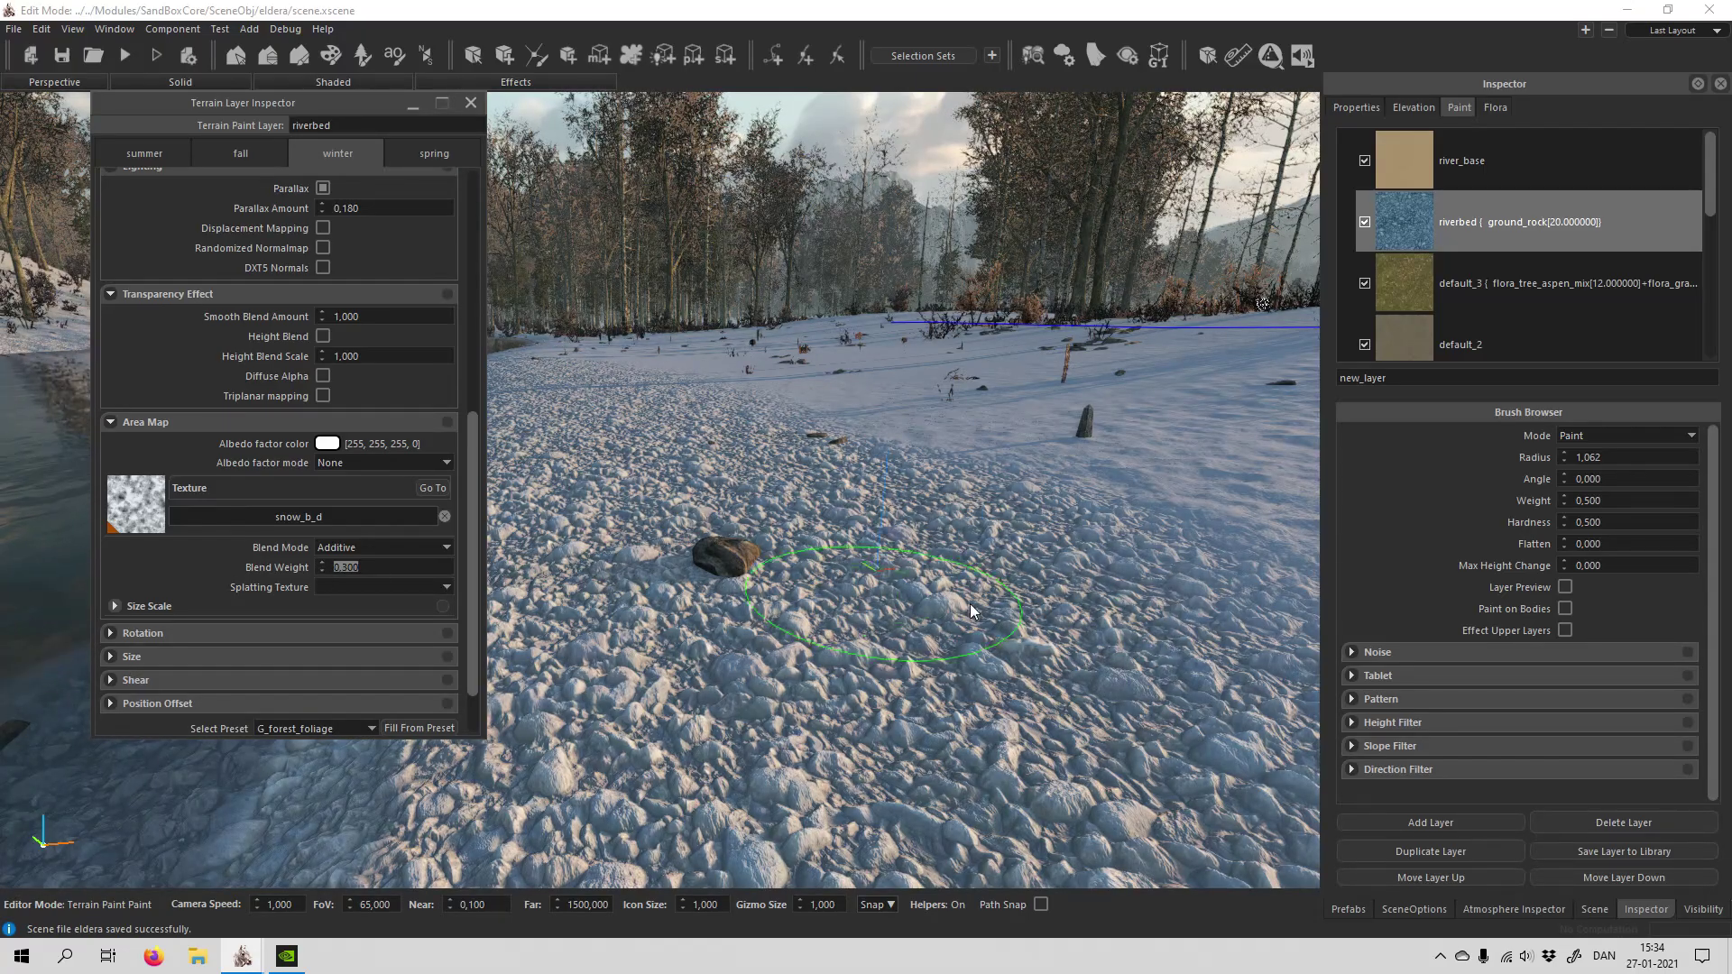
Step: Examine the snowy gravel bank and the surrounding terrain from several viewpoints
right_click_drag(971, 604, 993, 658)
key("w")
key("s")
key("w")
key("w")
mouse_move(889, 578)
right_mouse_down()
mouse_move(930, 598)
mouse_move(831, 587)
mouse_move(889, 584)
right_mouse_up()
key("w")
key("s")
key("w")
key("w")
key("s")
mouse_move(485, 581)
right_mouse_down()
mouse_move(602, 560)
mouse_move(630, 572)
right_mouse_up()
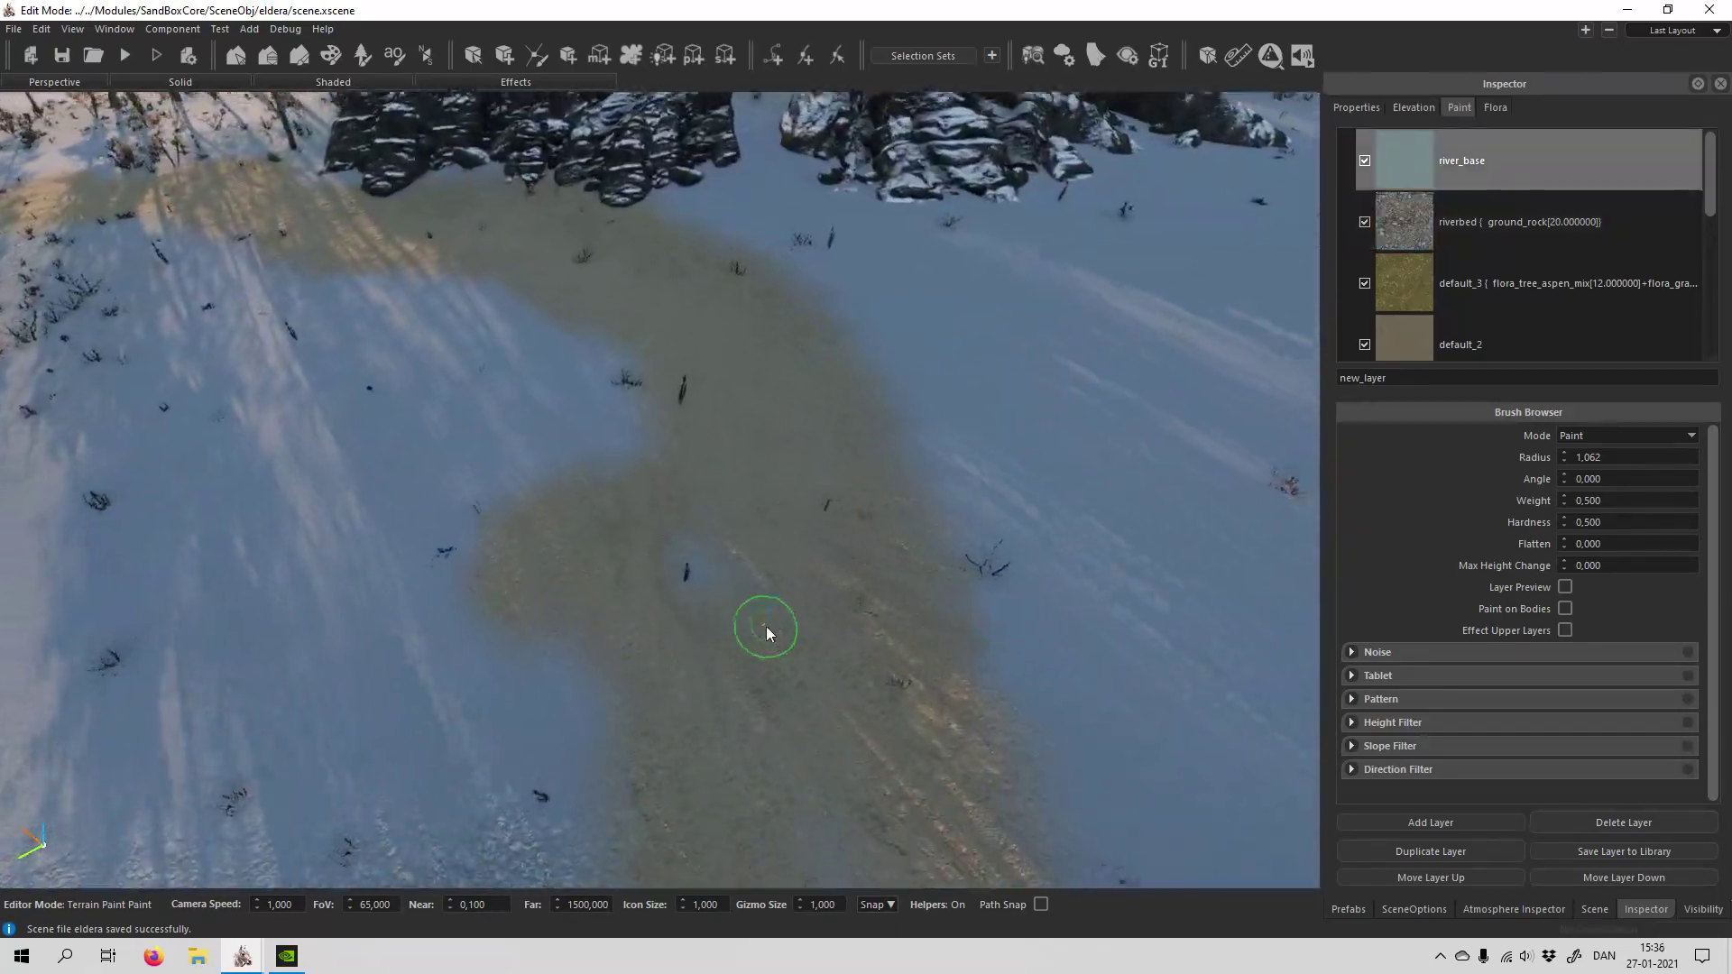
Step: Assign the texture snow as the winter area map texture of the river_base layer
mouse_move(766, 626)
right_mouse_down()
mouse_move(879, 613)
mouse_move(1016, 507)
right_mouse_up()
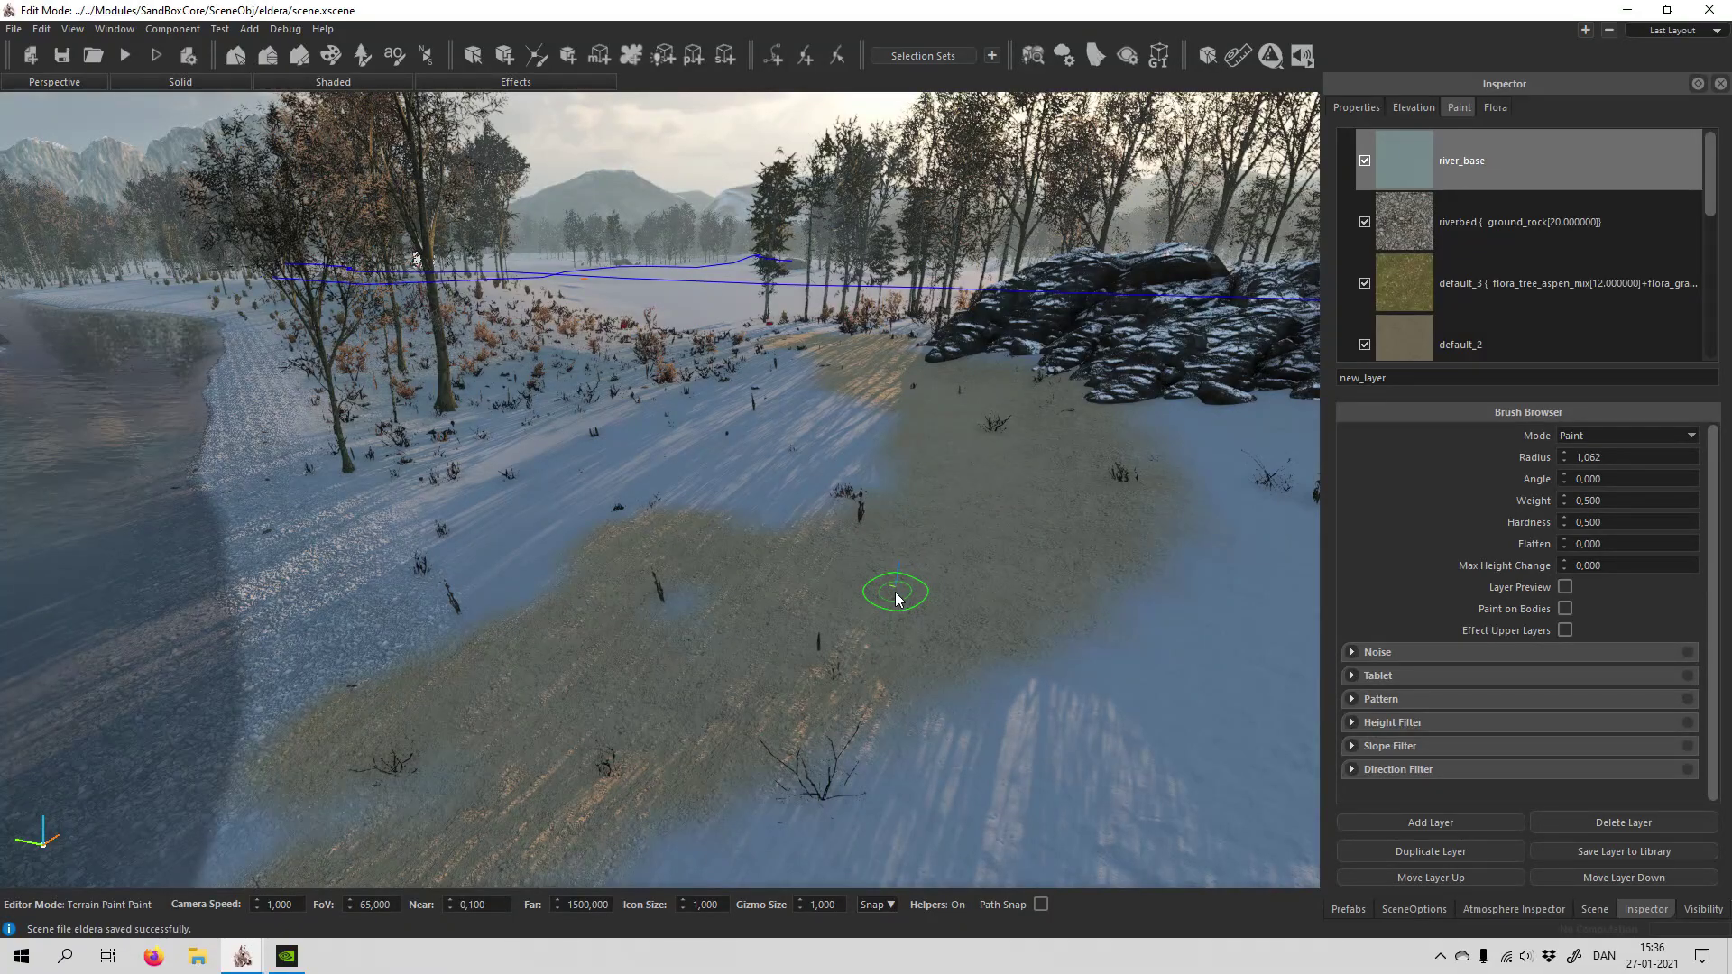
right_click_drag(768, 599, 765, 599)
key("w")
key("w")
key("s")
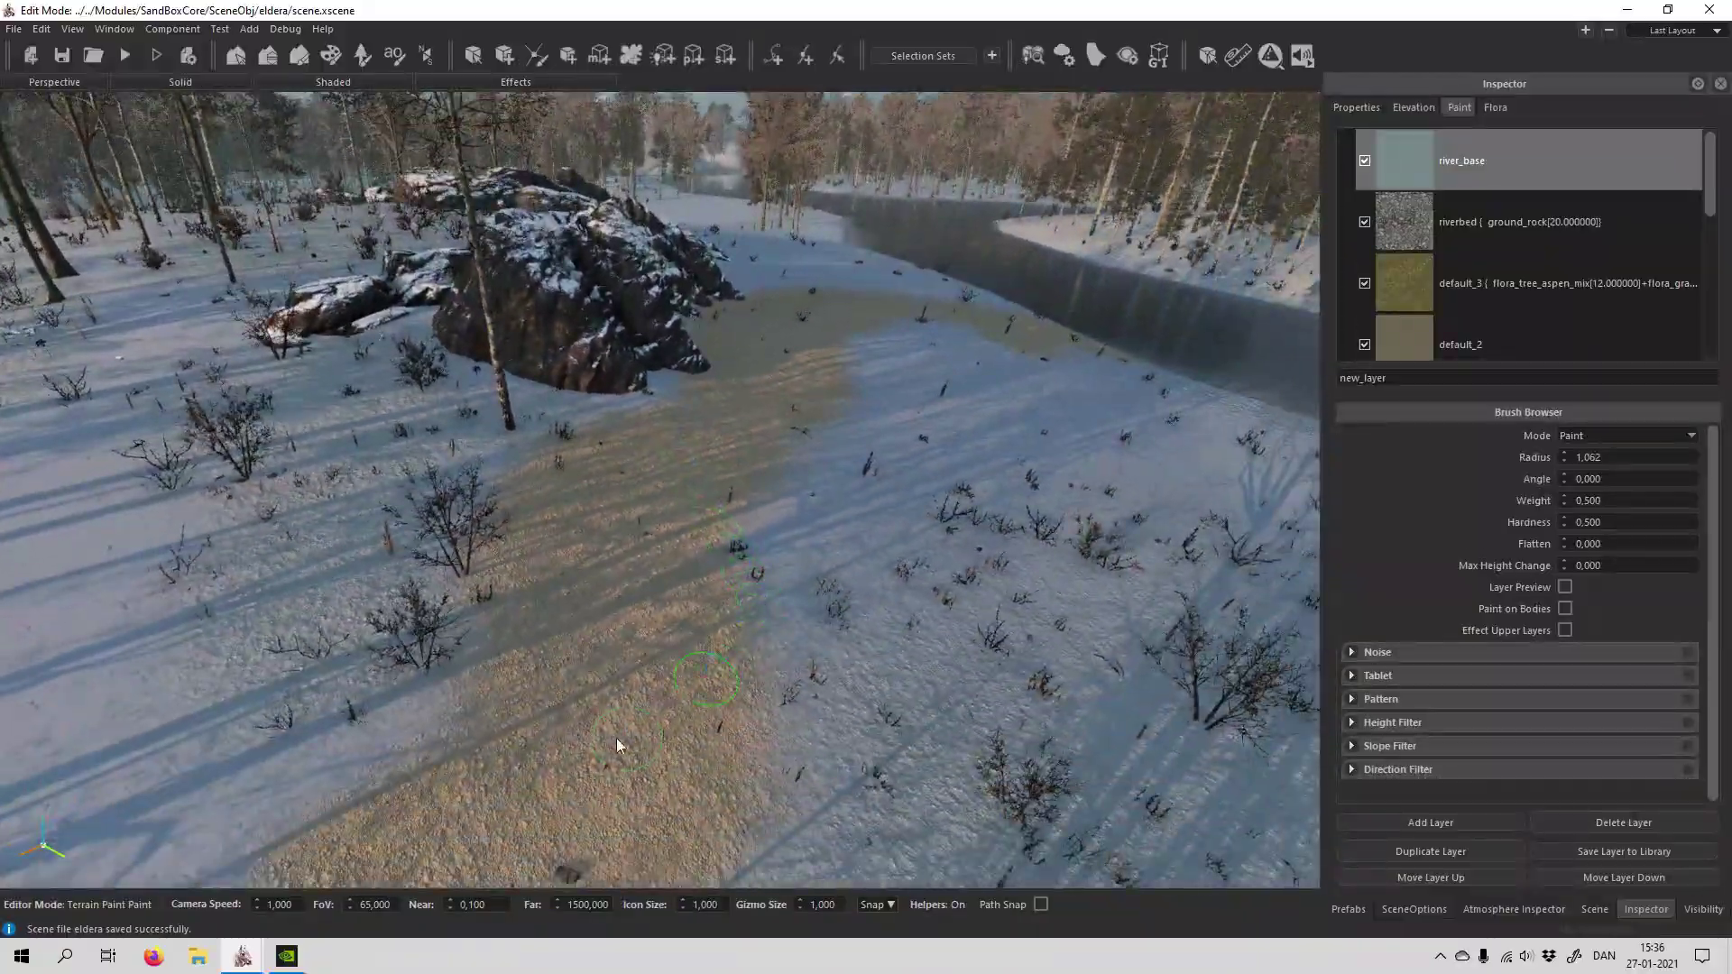
right_click_drag(644, 599, 793, 530)
key("w")
double_click(1480, 145)
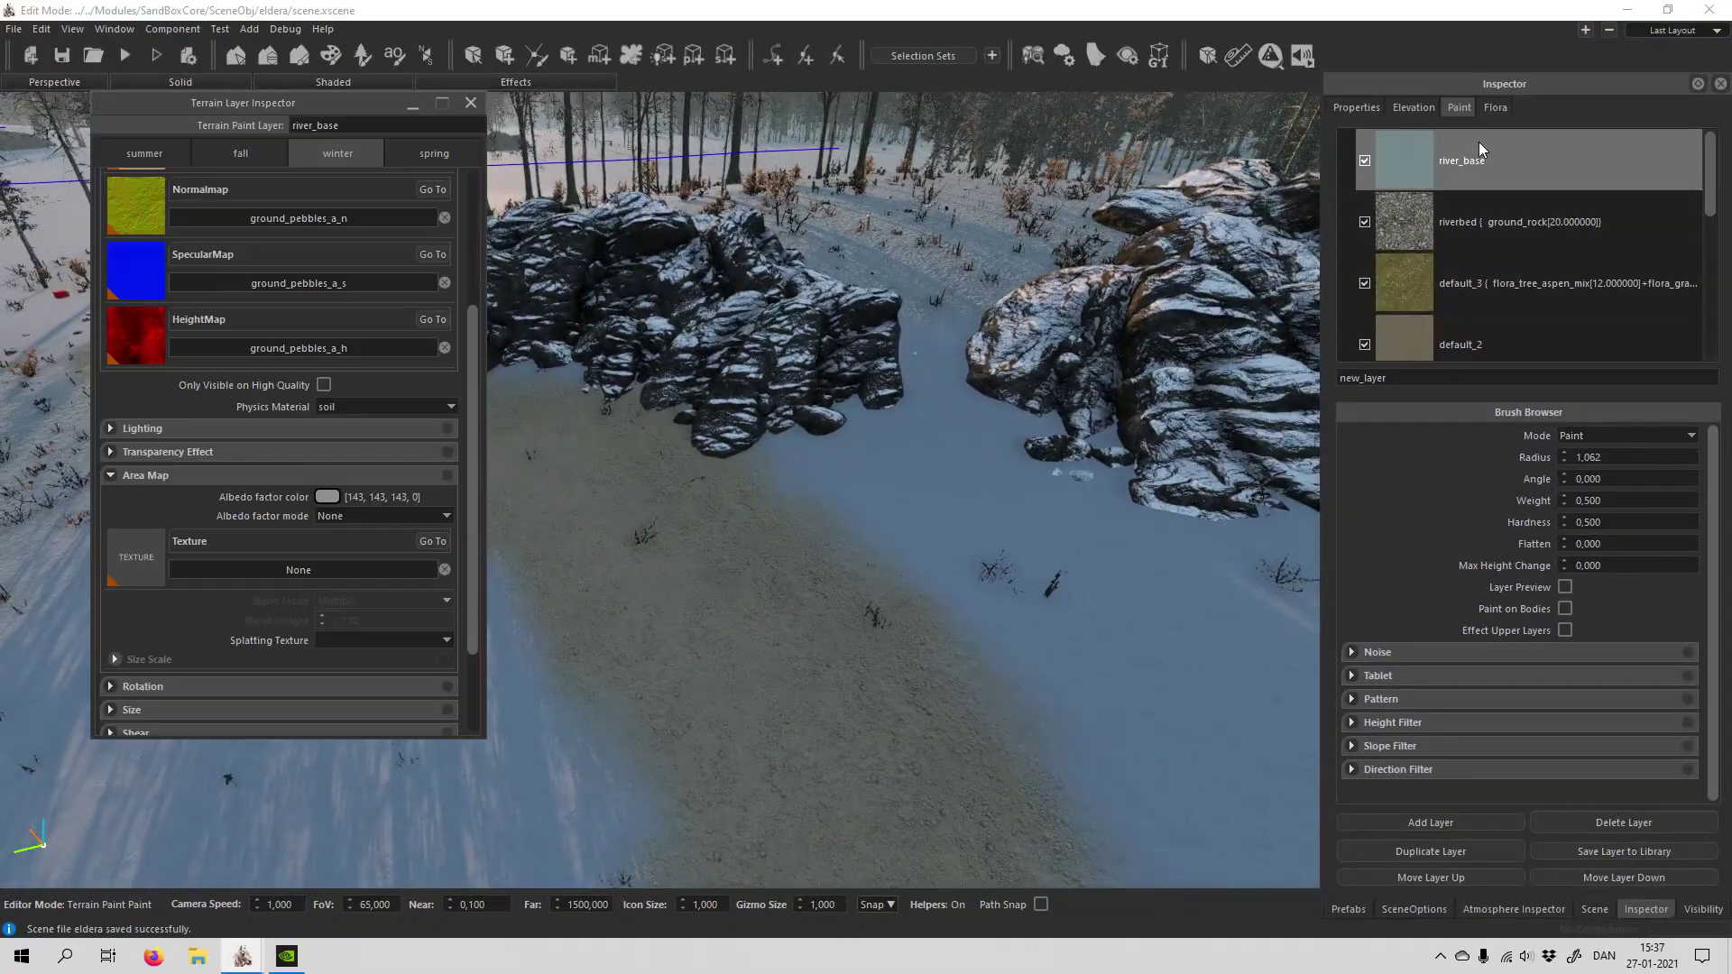
scroll(343, 539, "down", 3)
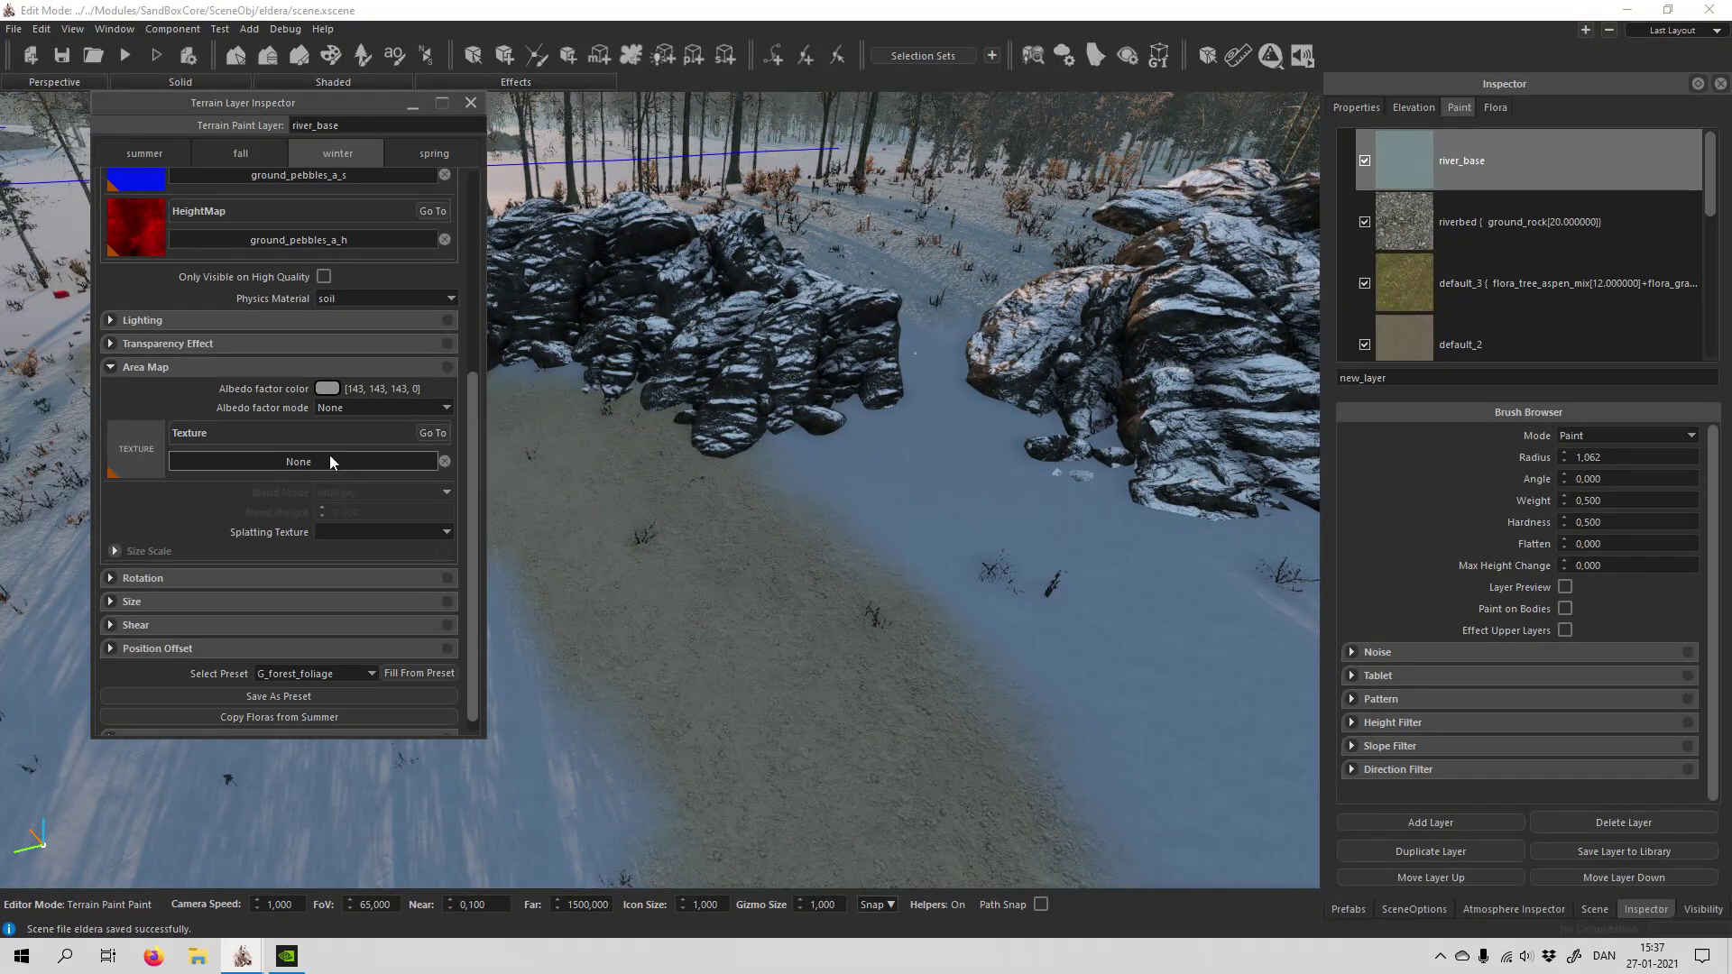
left_click(313, 459)
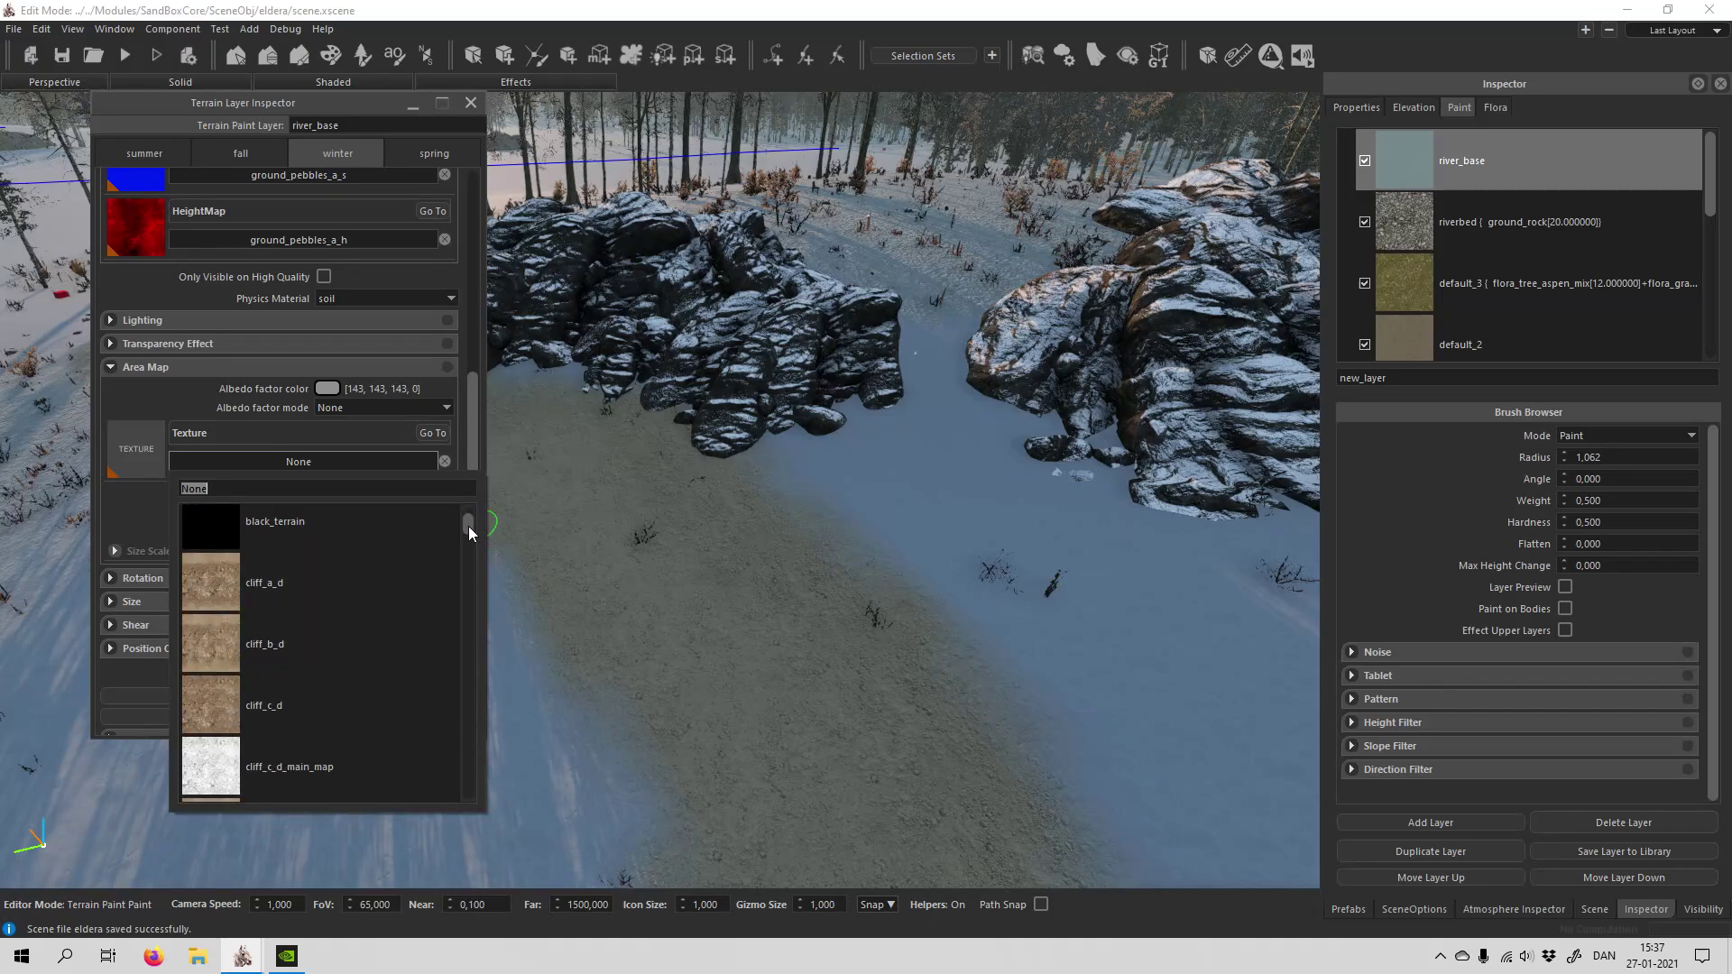
left_click_drag(469, 527, 454, 733)
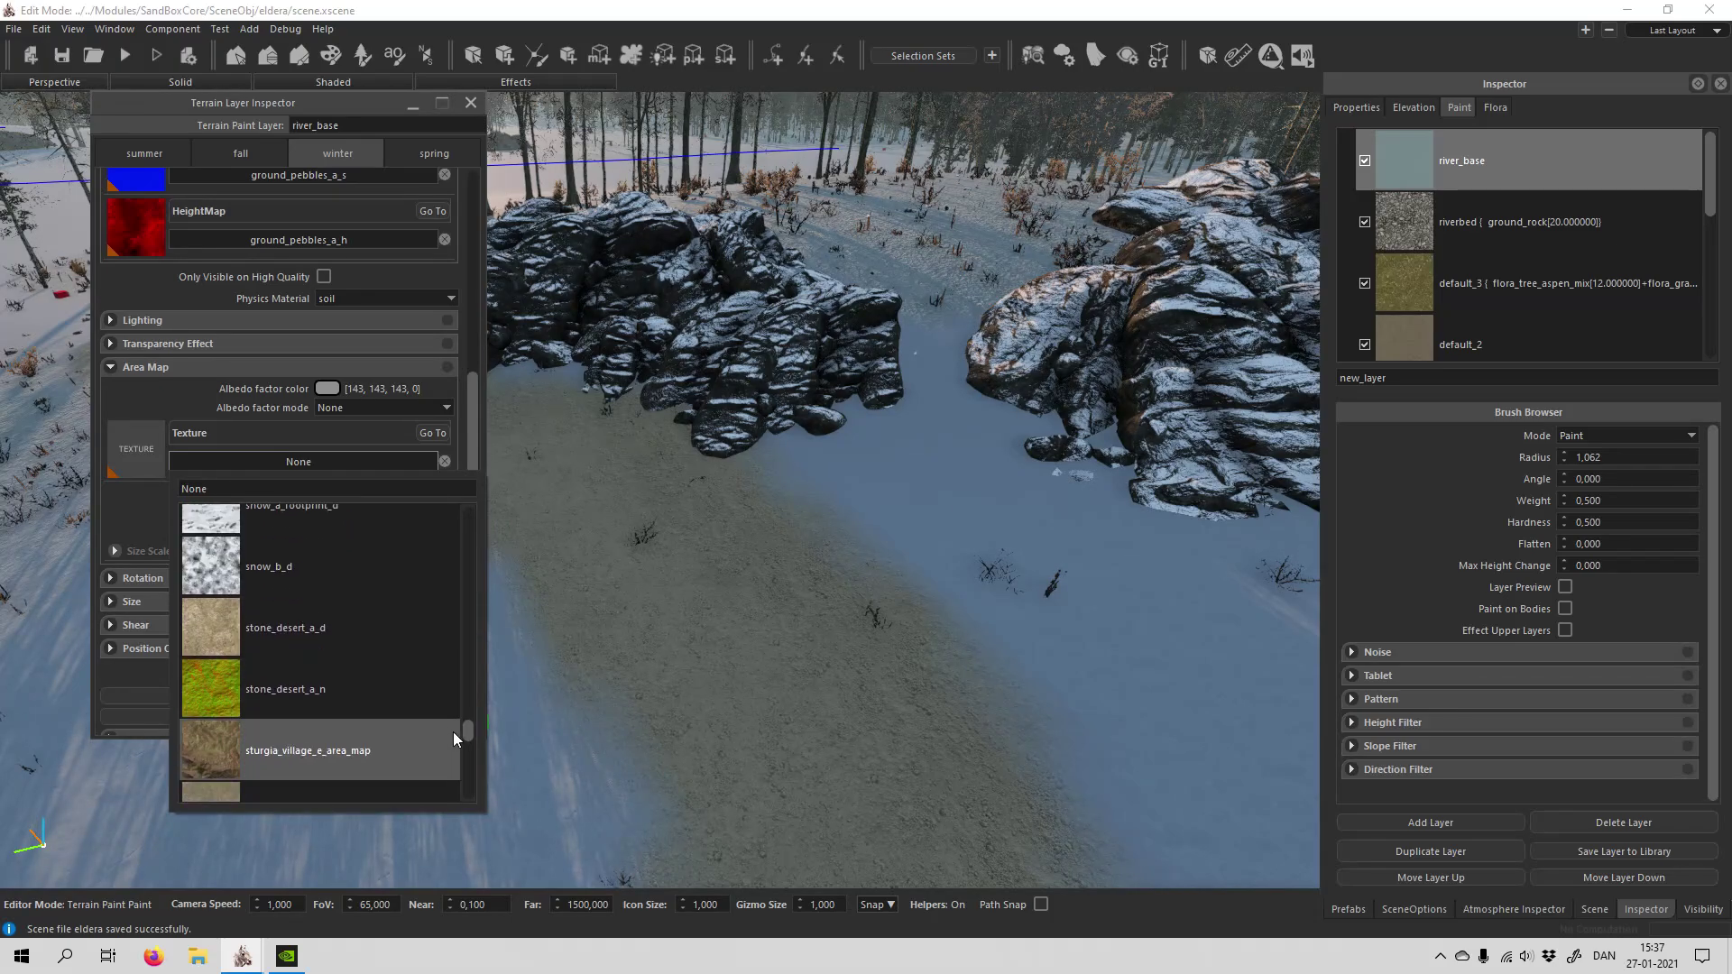
scroll(289, 576, "up", 2)
left_click(298, 595)
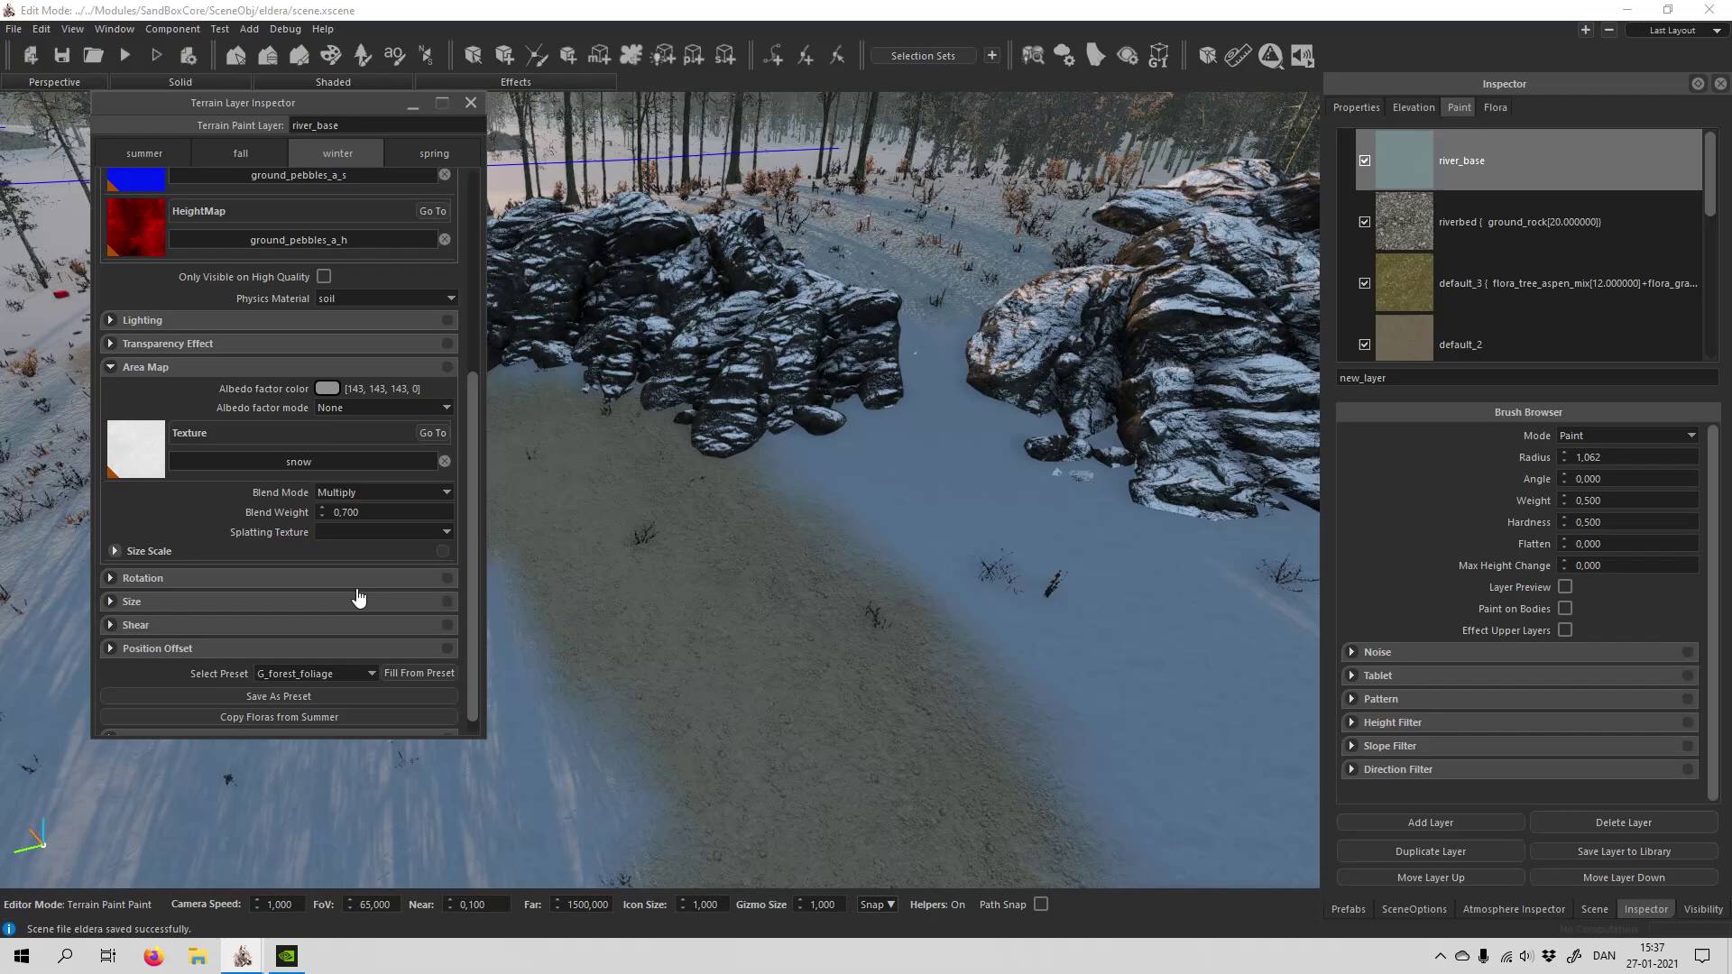
Step: Set the river_base layer's winter area map to Additive blending with a blend weight of 0.4
left_click(388, 495)
left_click(377, 514)
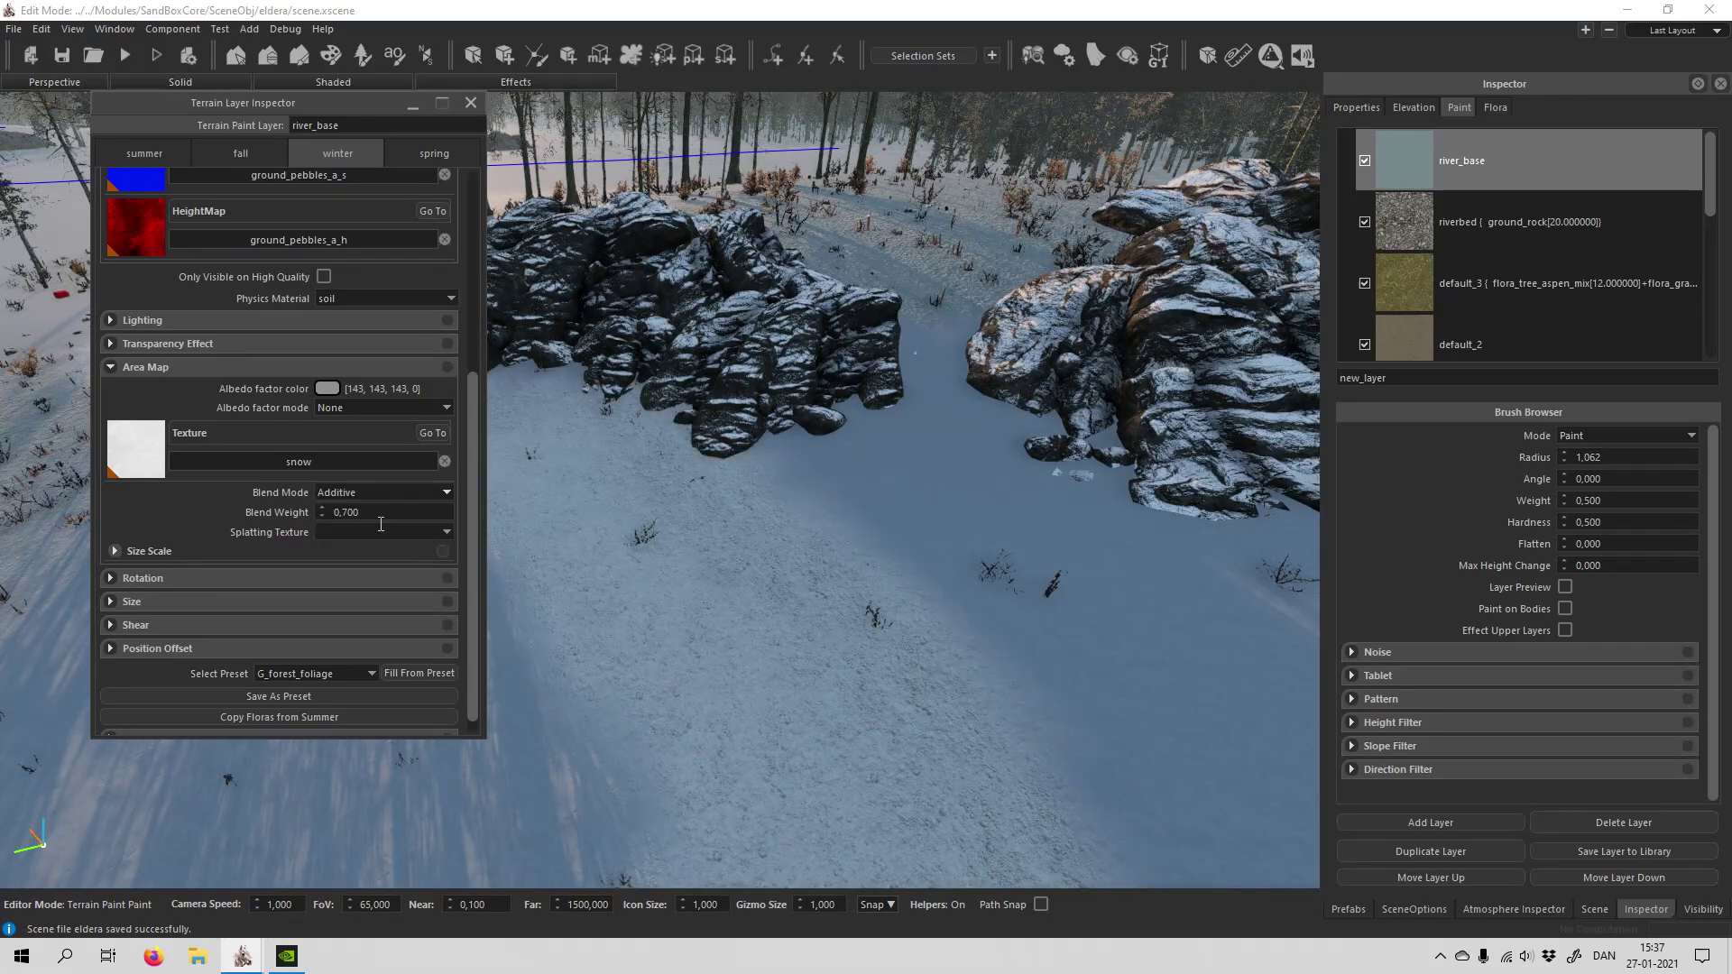
double_click(321, 515)
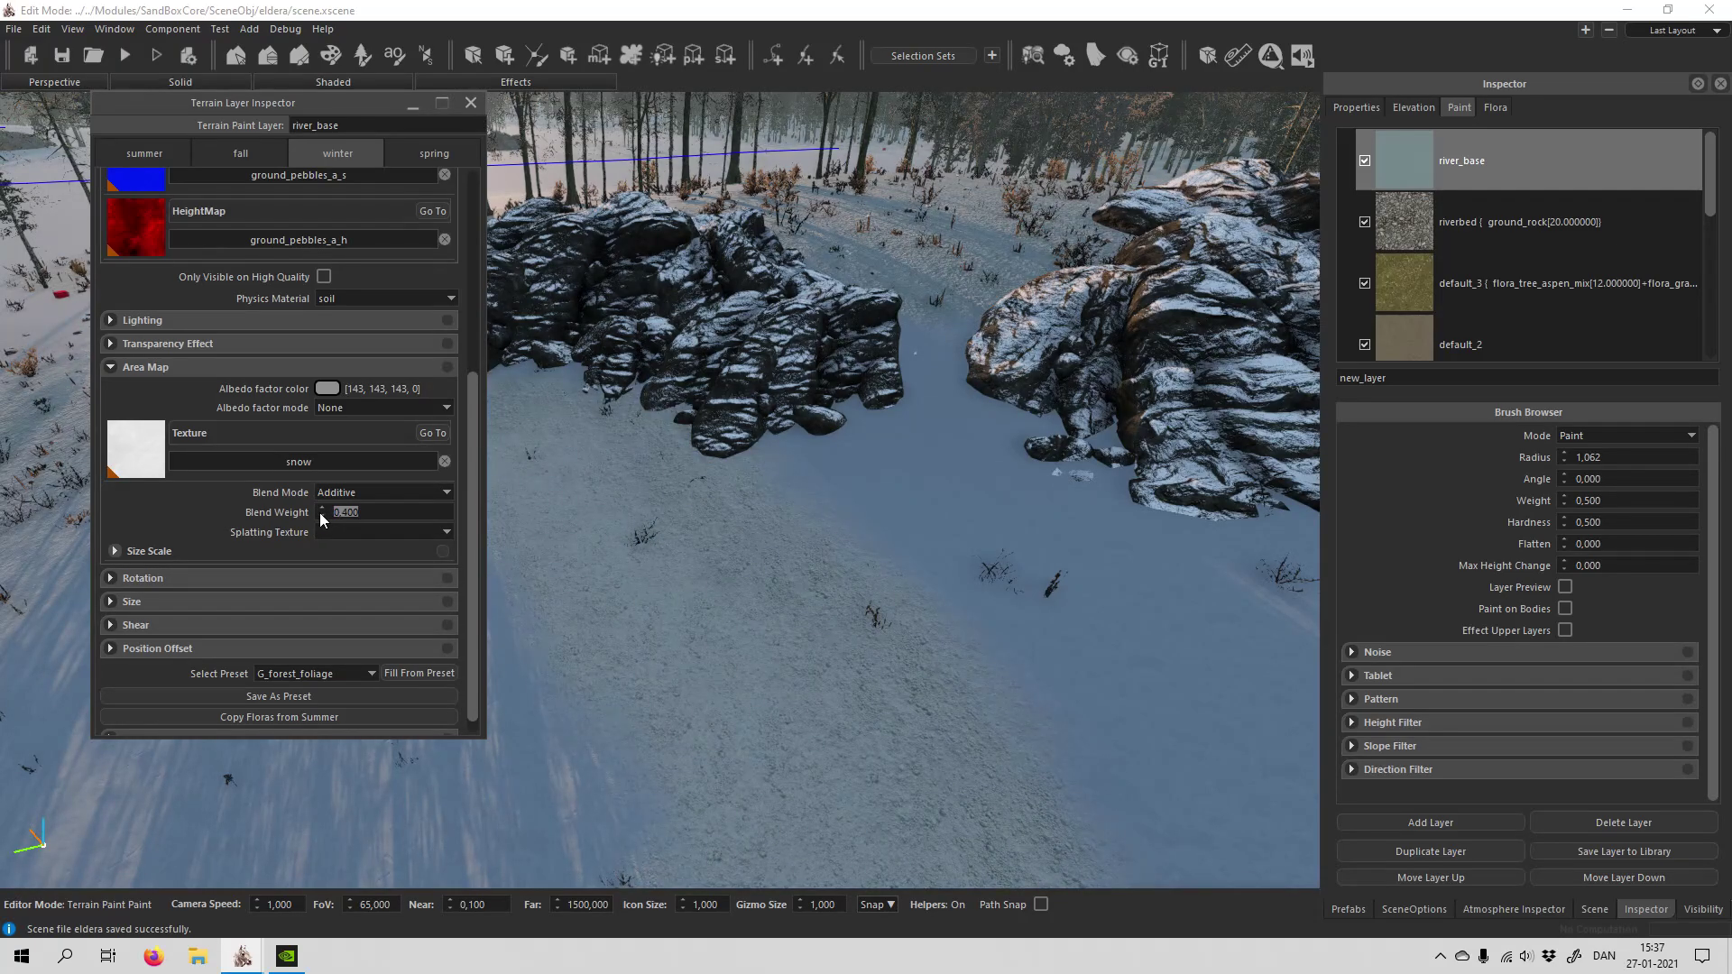
scroll(852, 623, "up", 3)
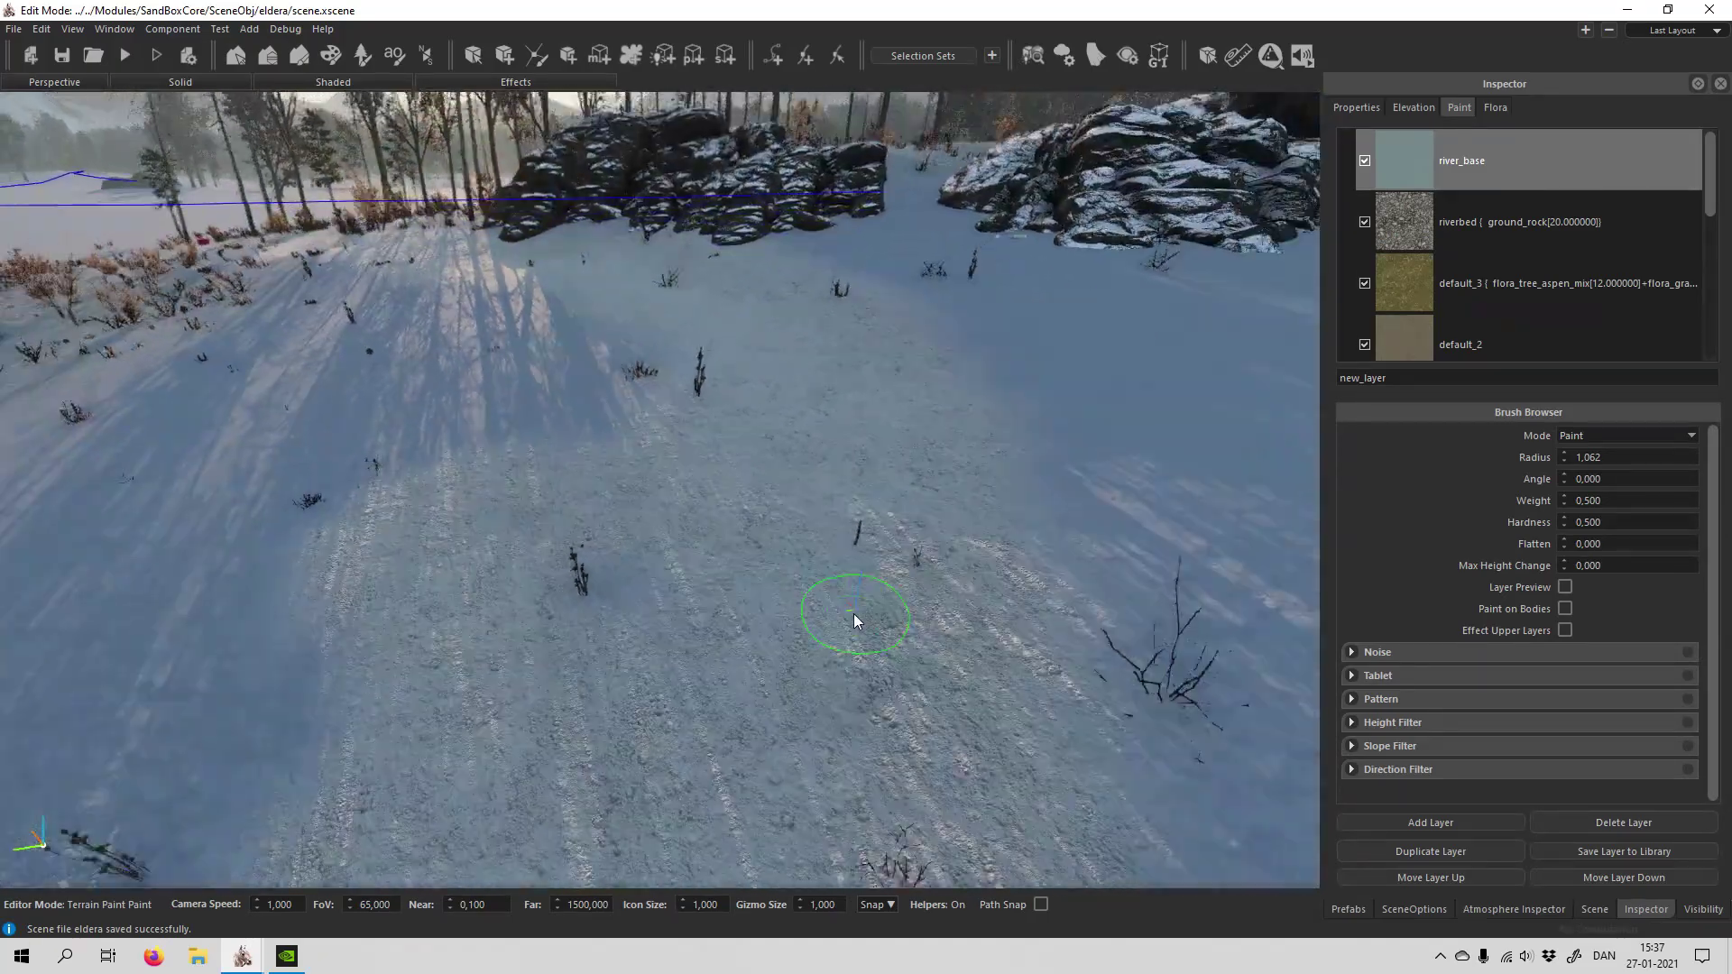
scroll(853, 614, "down", 5)
Step: Replace the winter diffuse texture of the river_base layer with the texture snow
double_click(1491, 178)
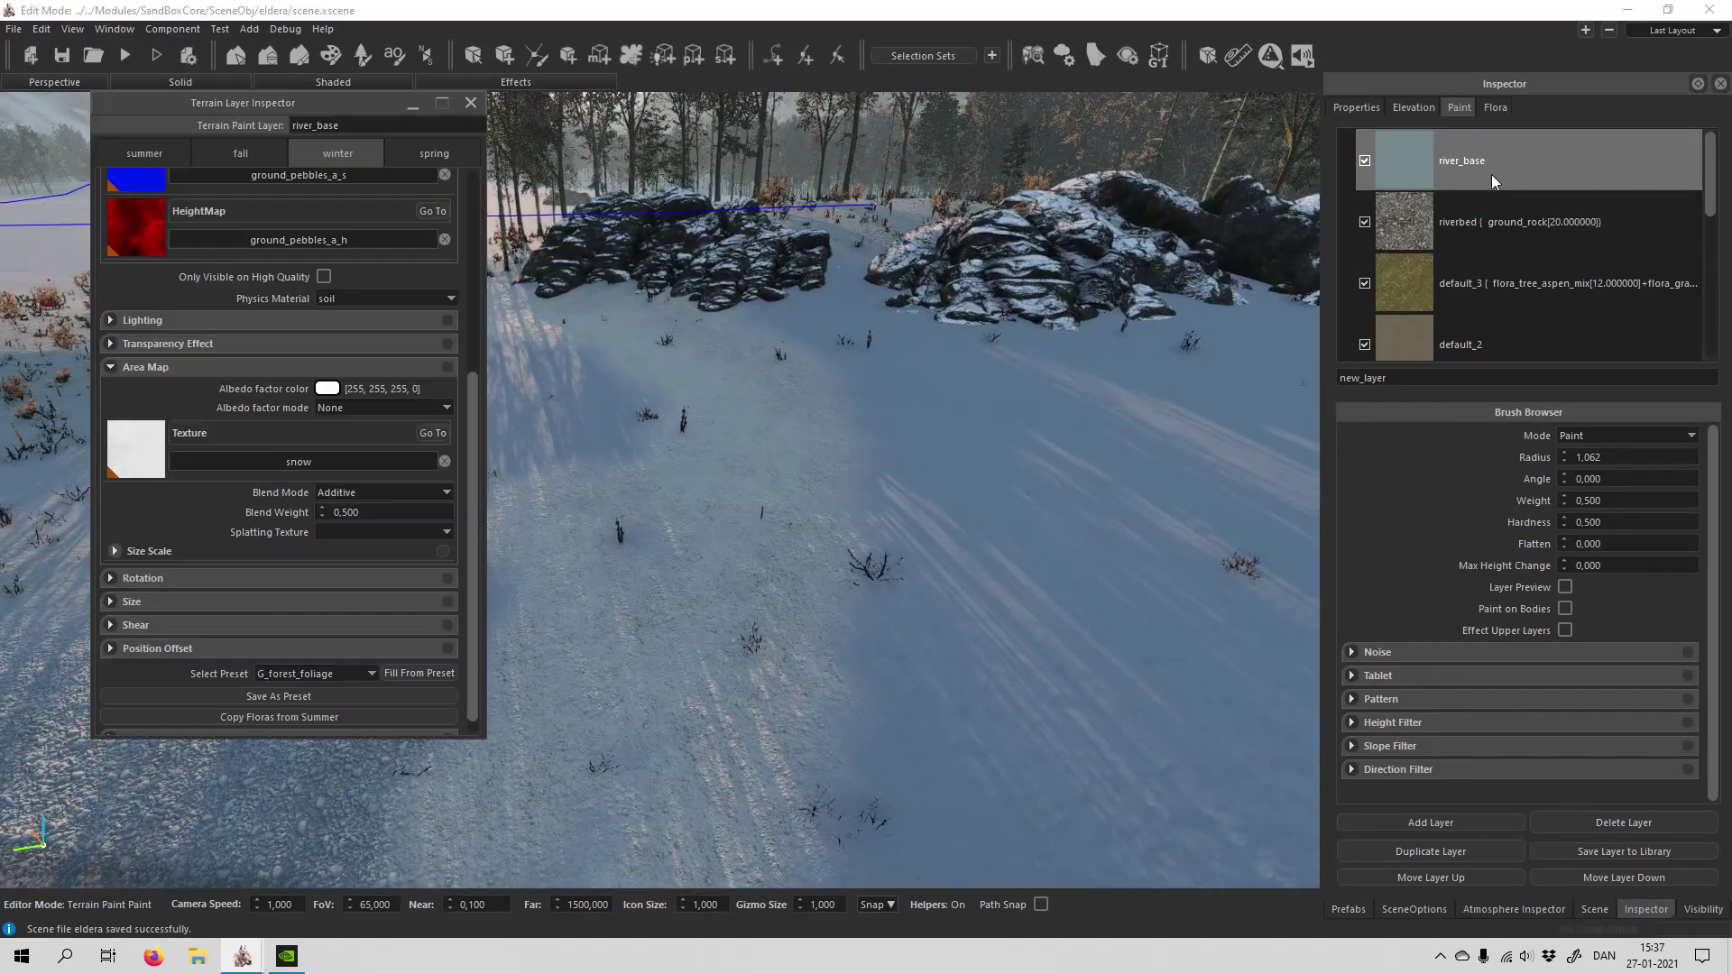
scroll(315, 404, "up", 5)
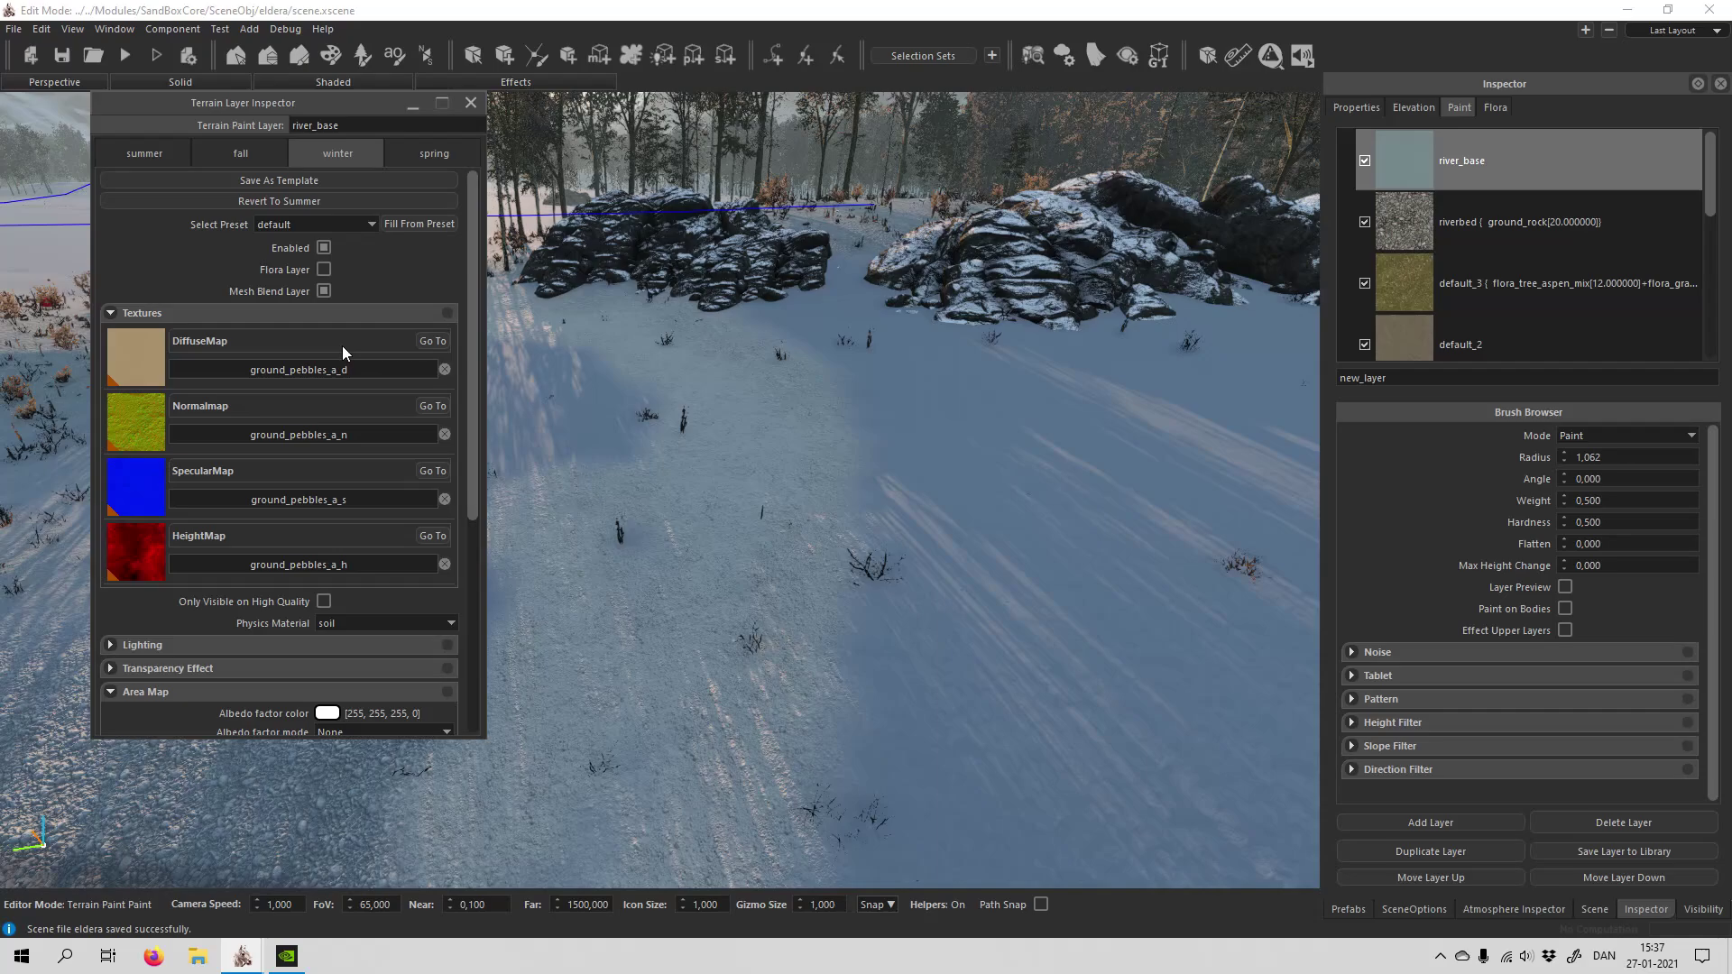
left_click(312, 368)
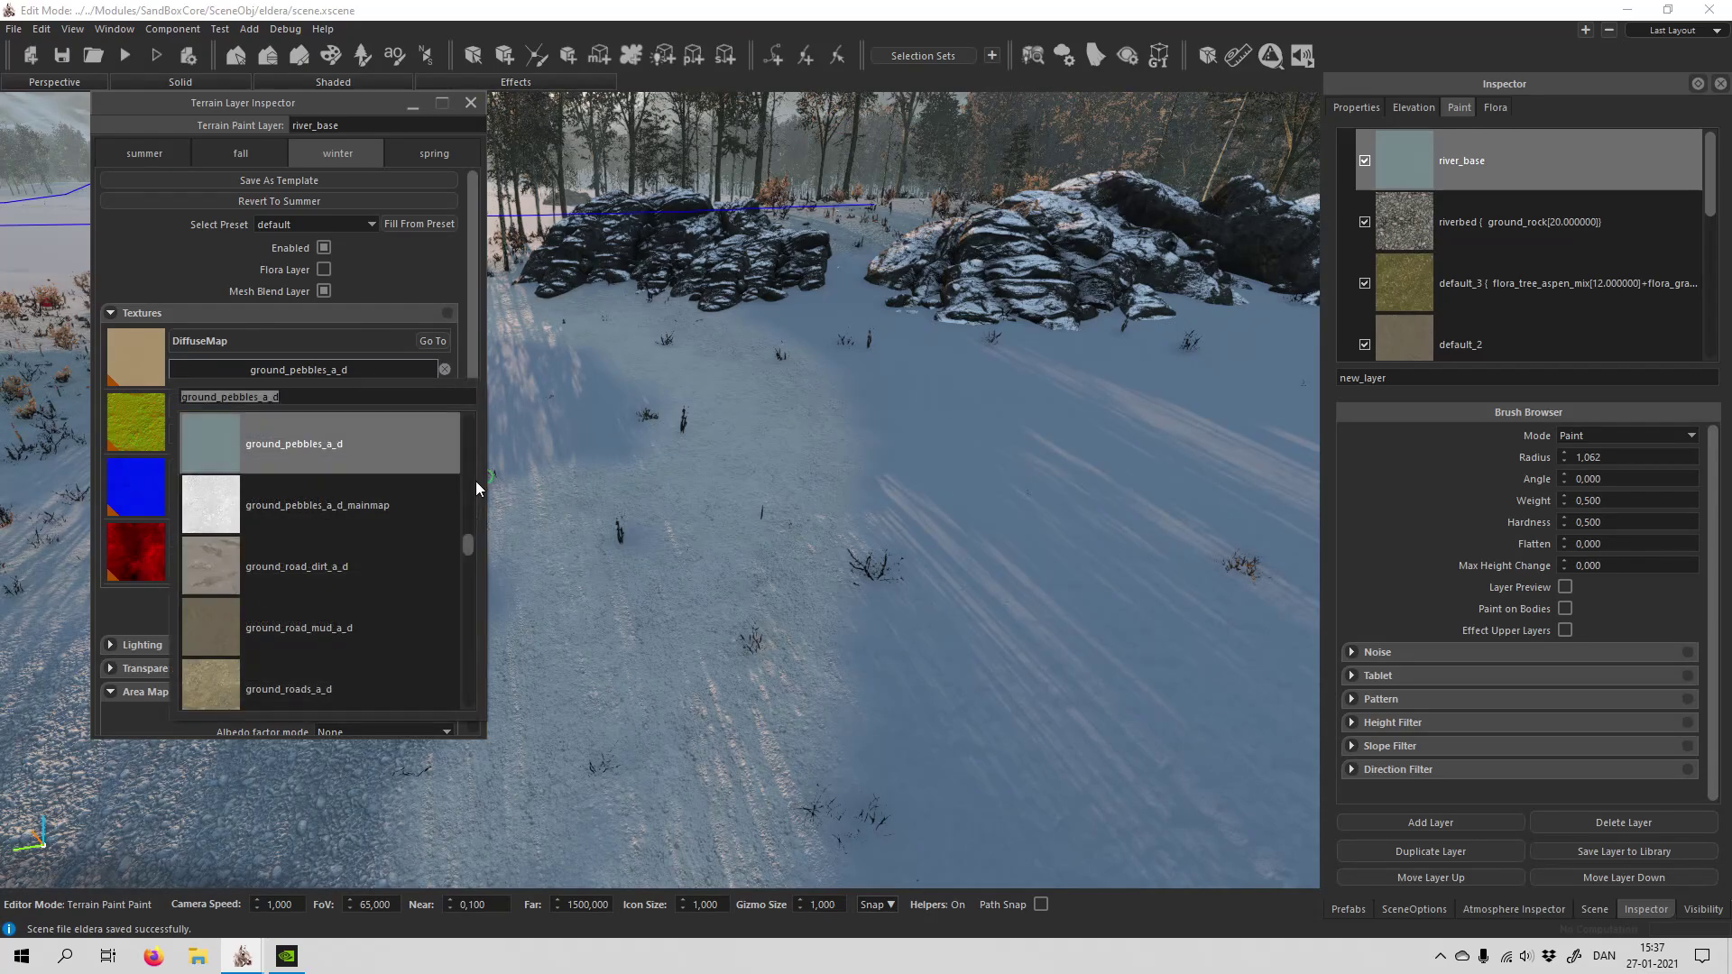
left_click_drag(471, 543, 469, 636)
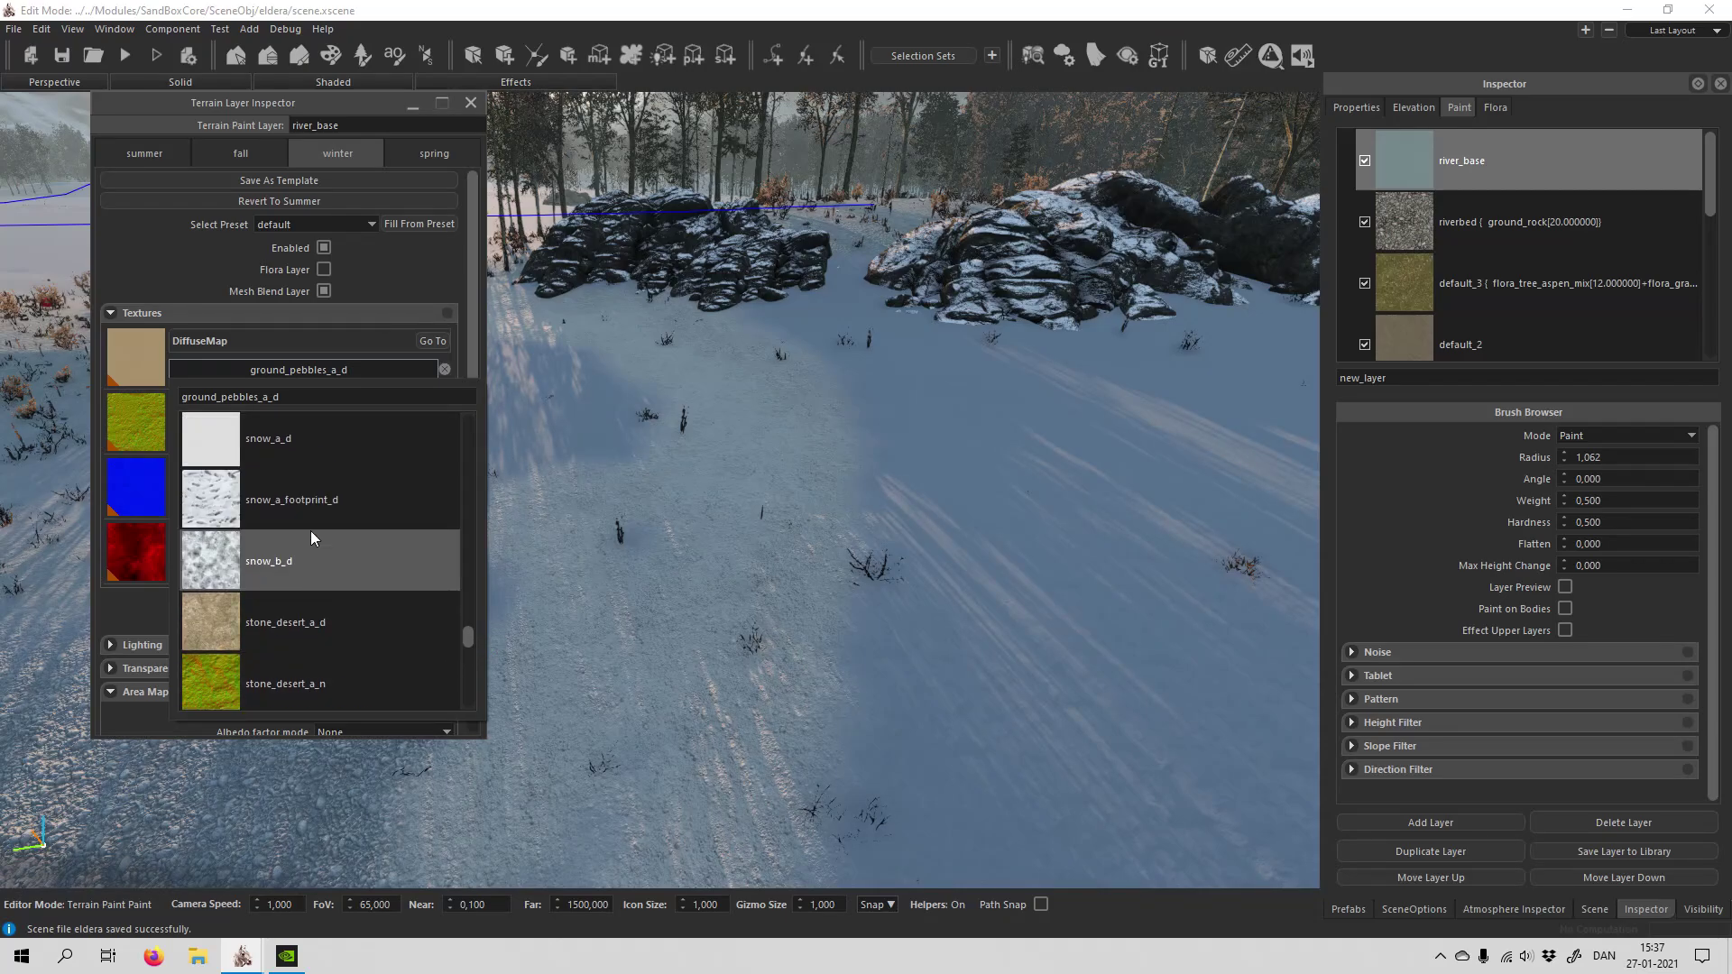
left_click(317, 442)
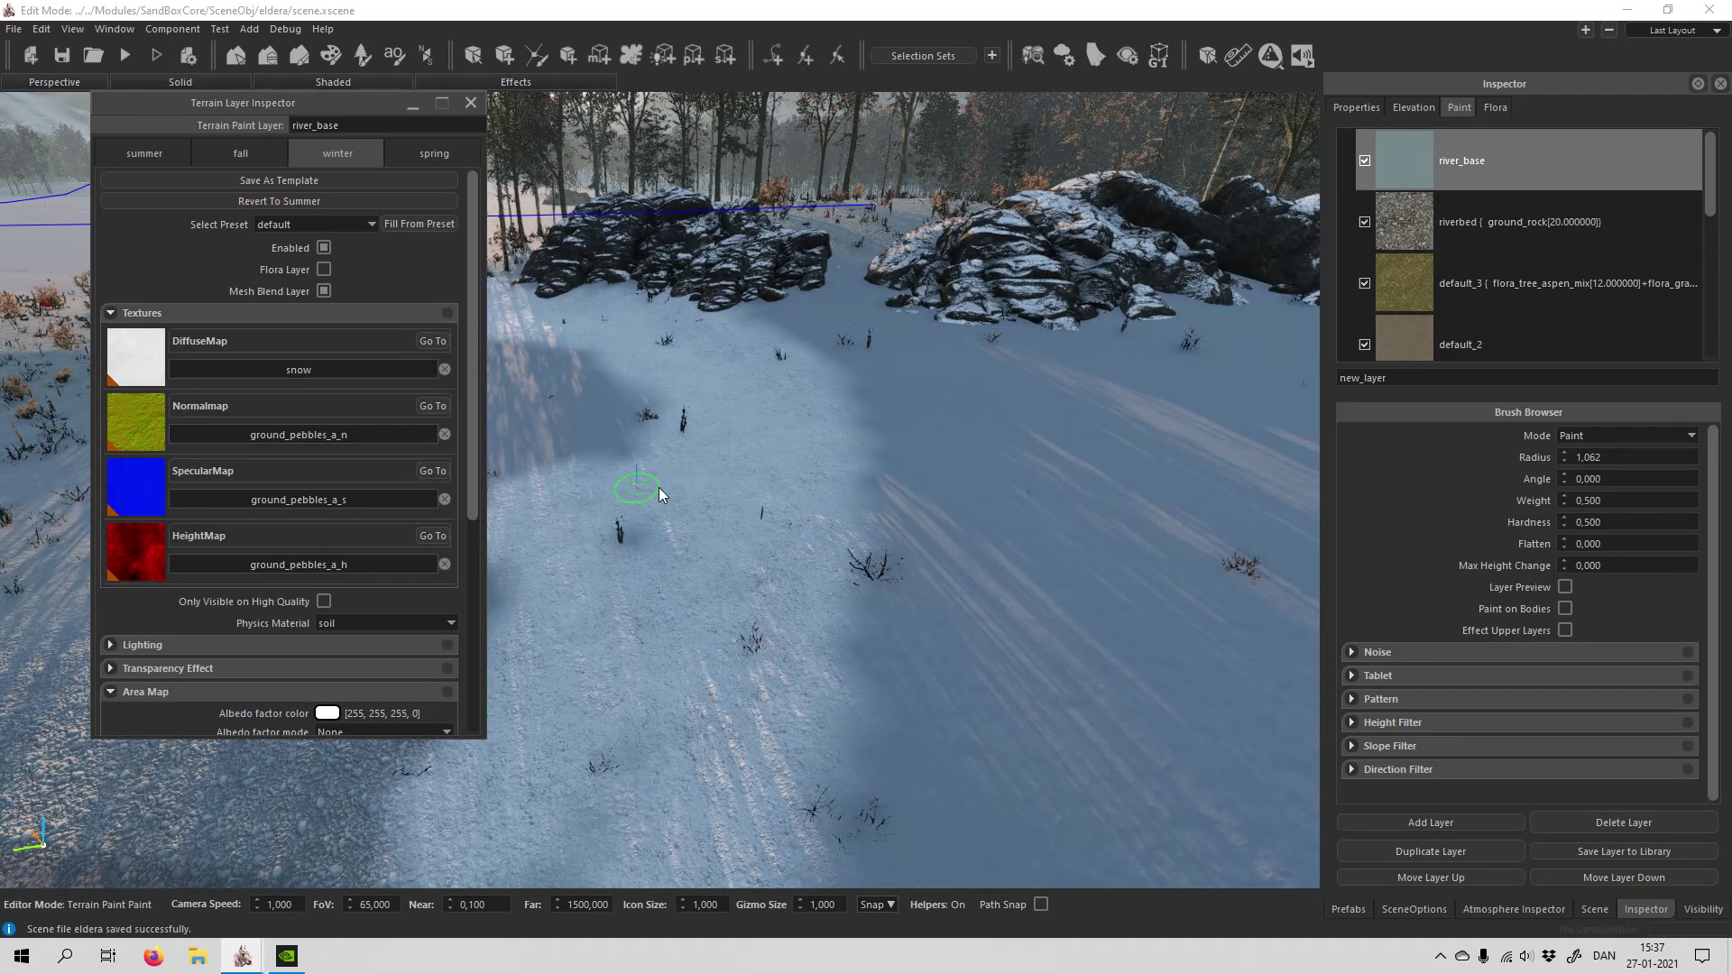
scroll(332, 605, "down", 3)
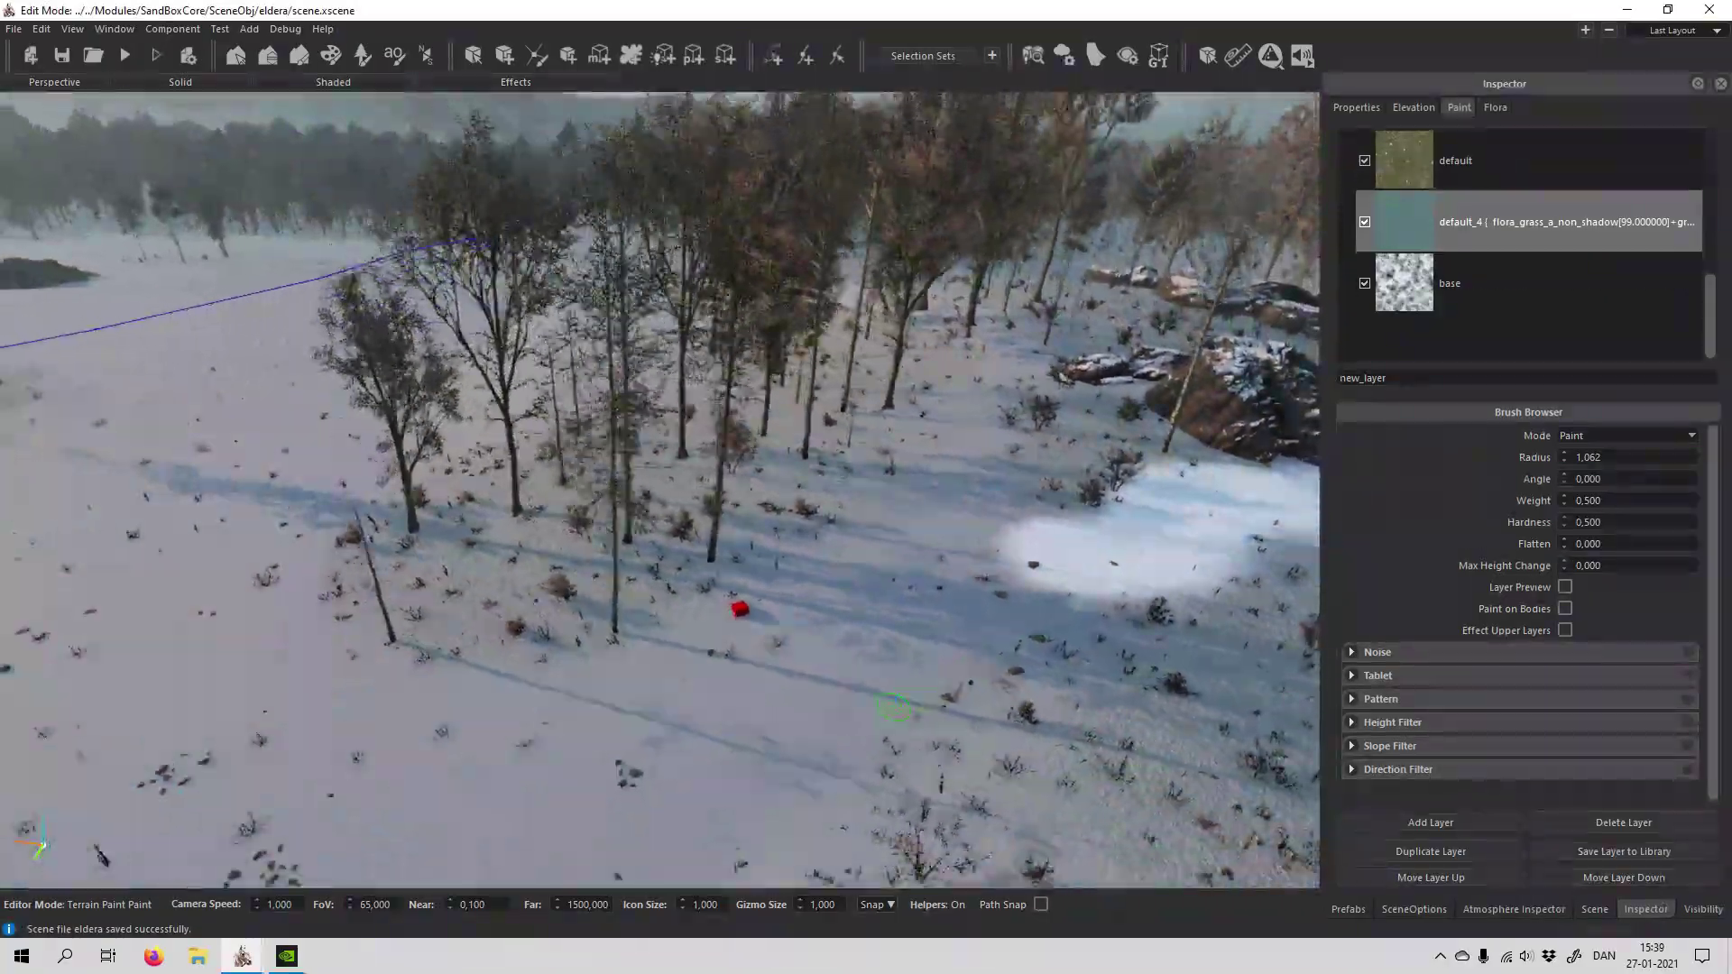
Step: Set the default_4 layer's winter area map to blend mode None and its blend weight to 0
right_click_drag(894, 706, 894, 707)
key("w")
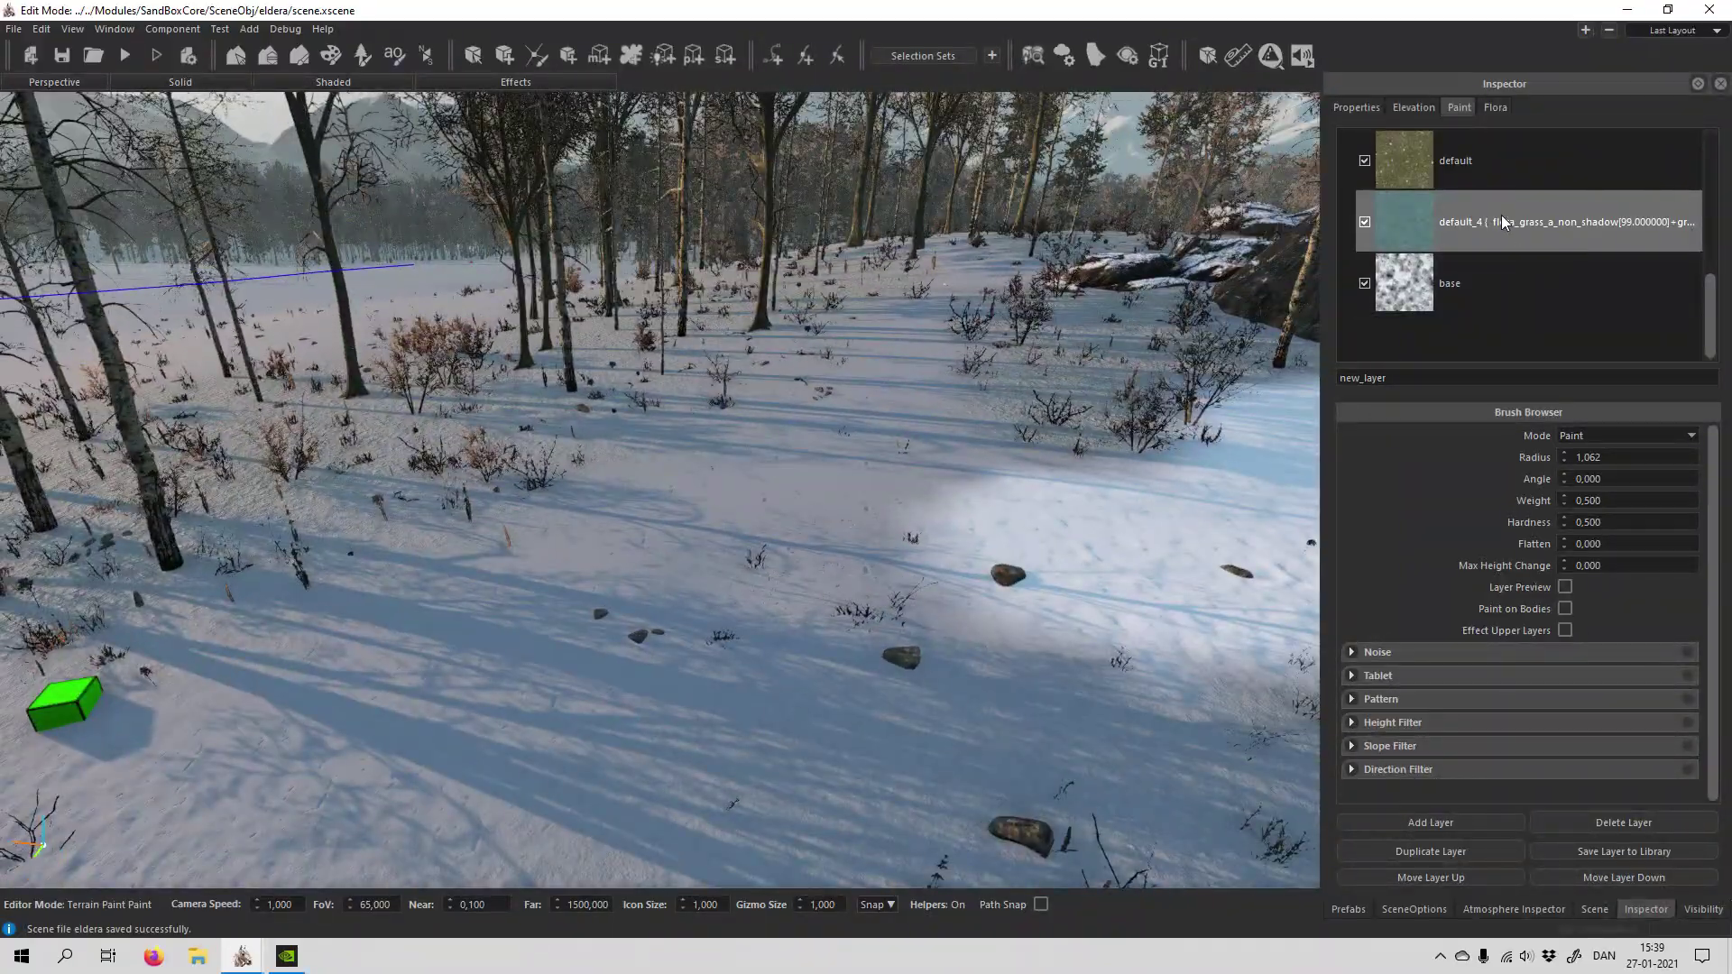
double_click(1502, 222)
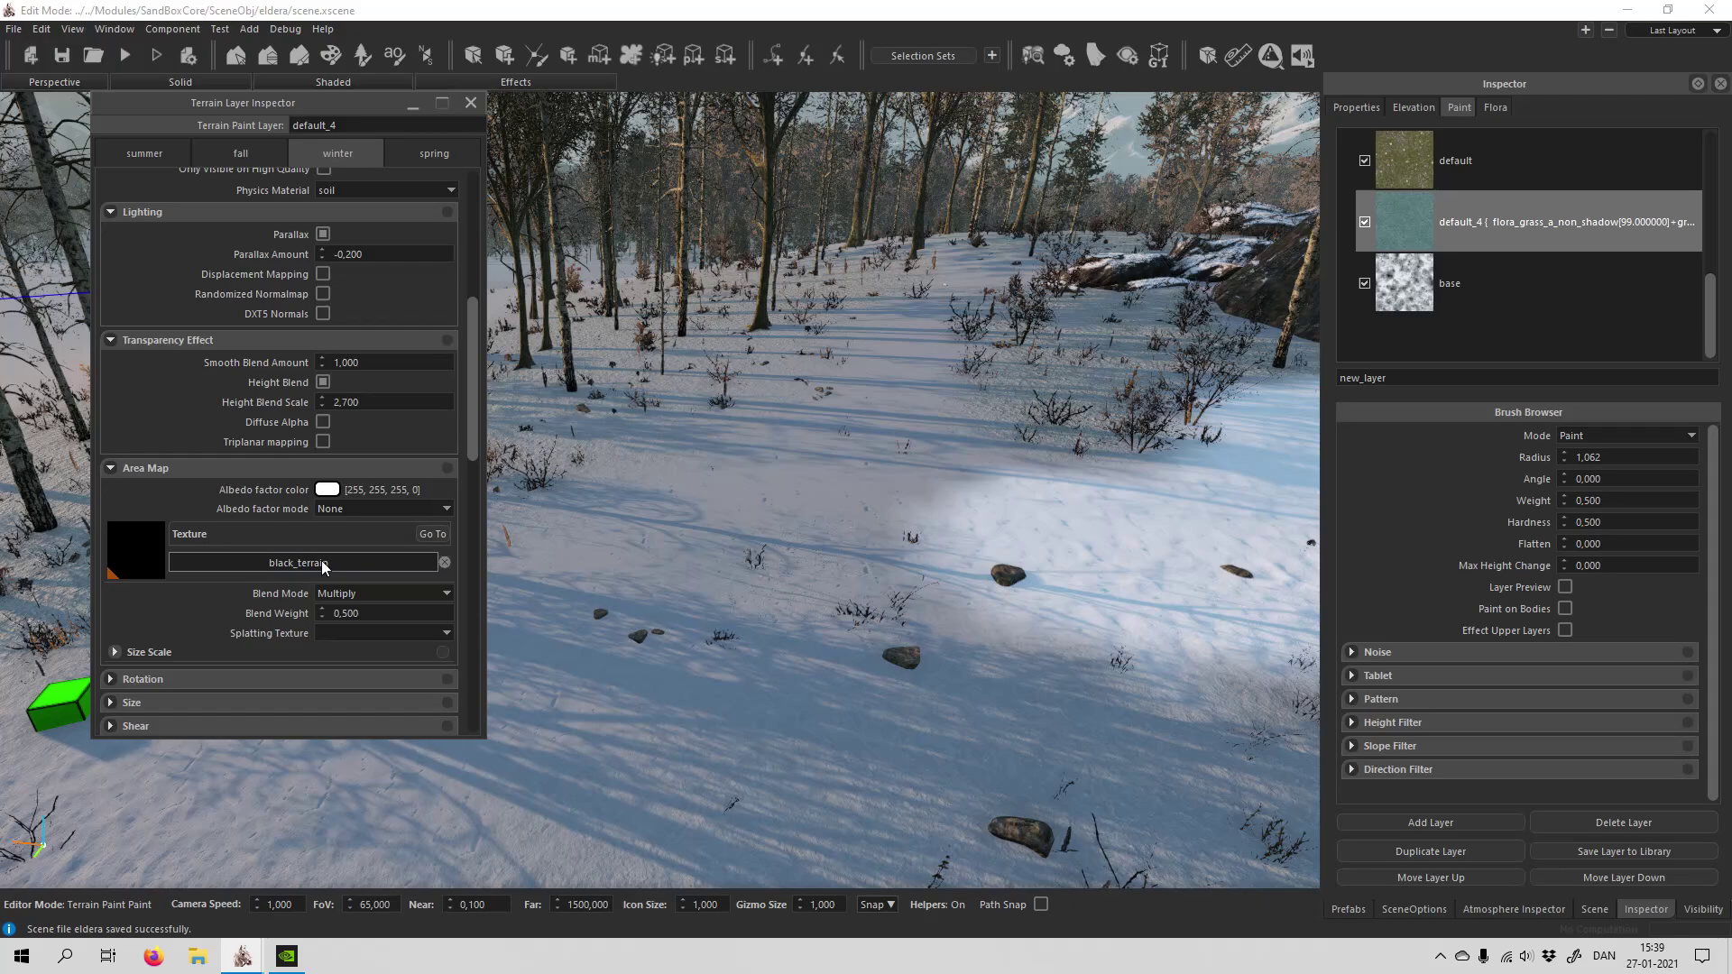
left_click(420, 586)
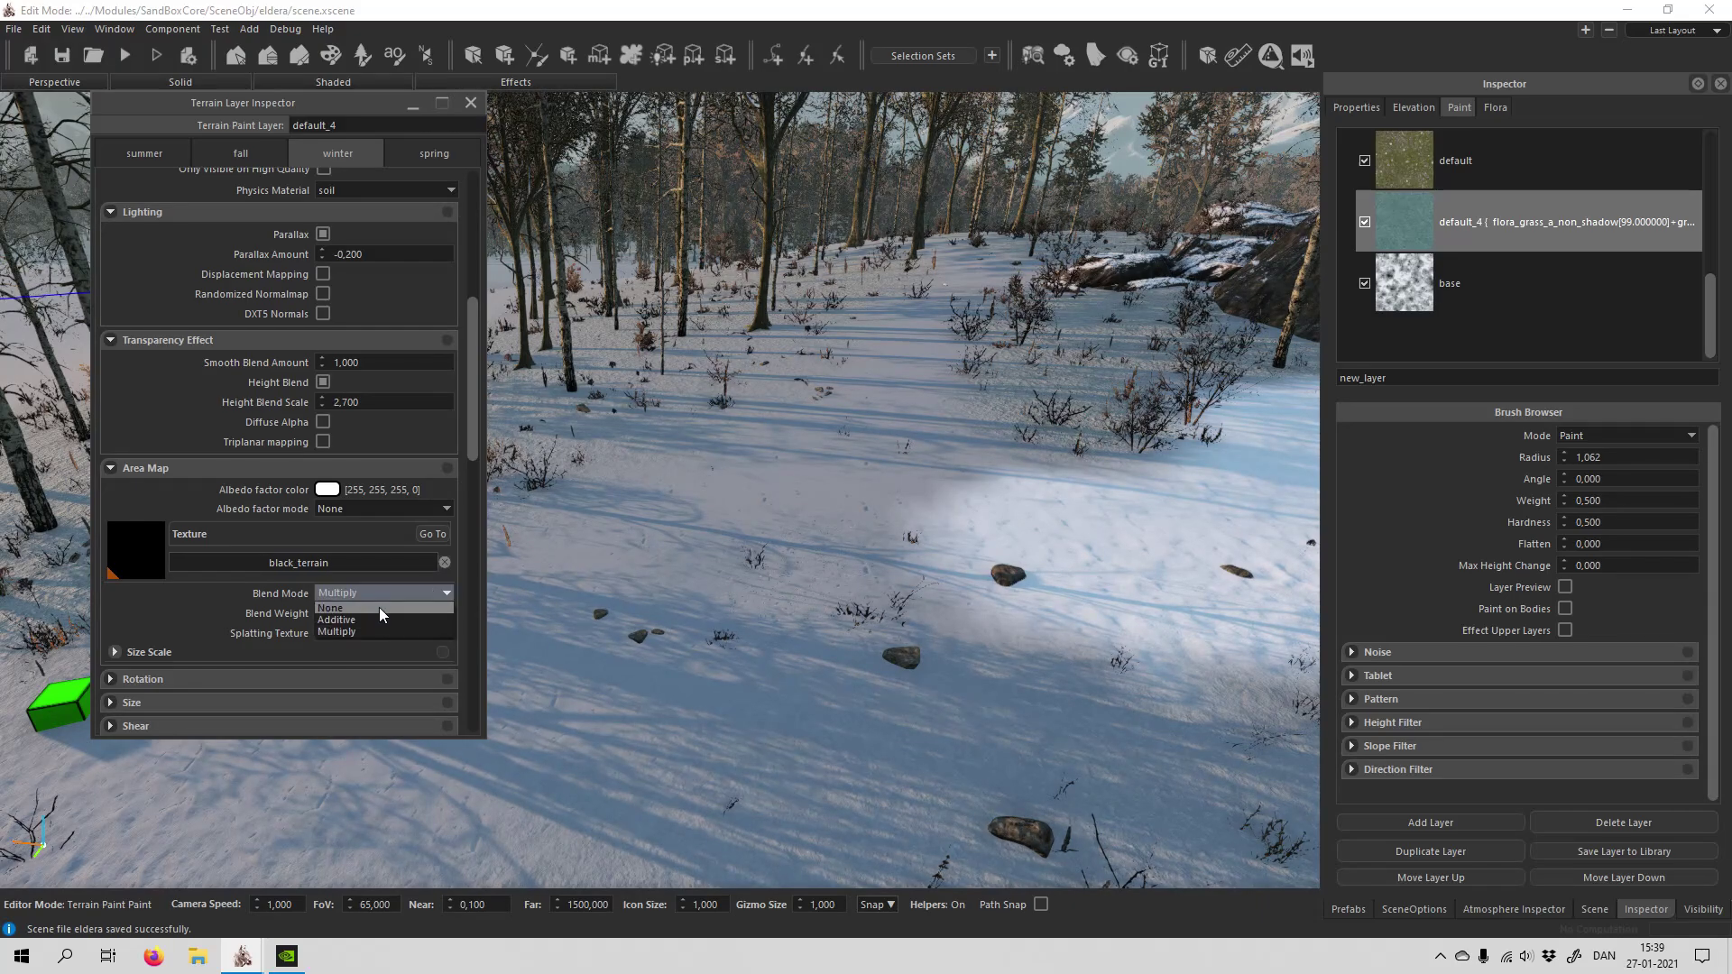
left_click(379, 609)
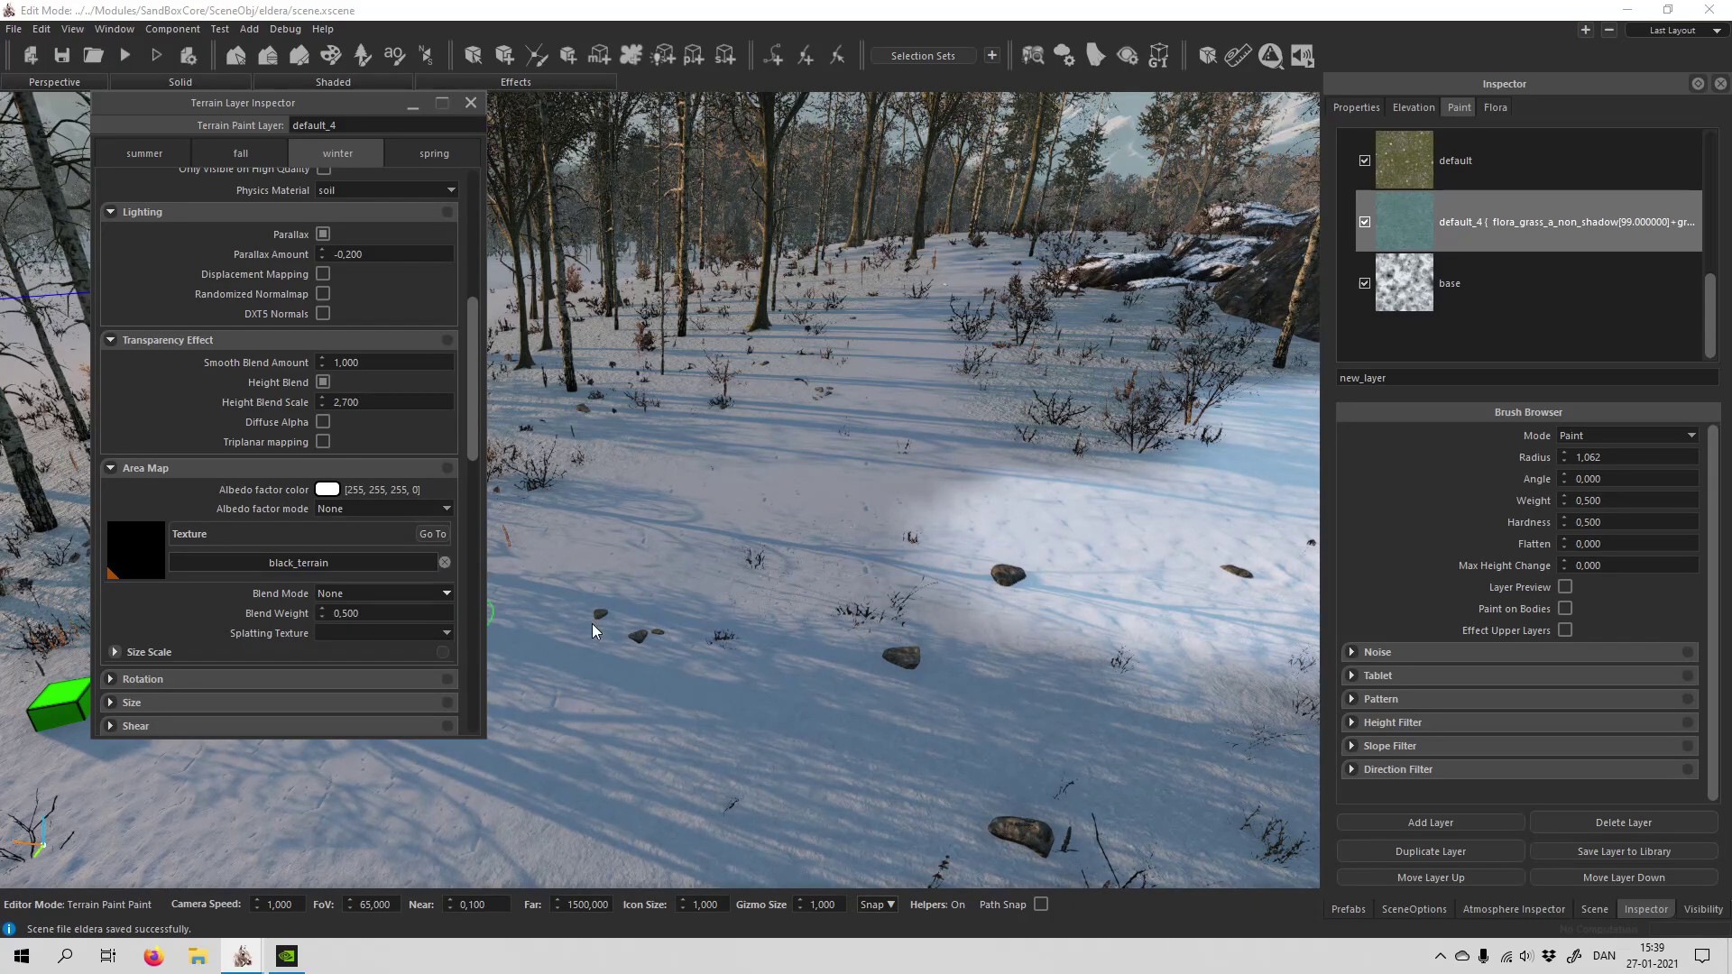
left_click(321, 618)
left_click(321, 617)
left_click(321, 618)
left_click(321, 617)
left_click(321, 617)
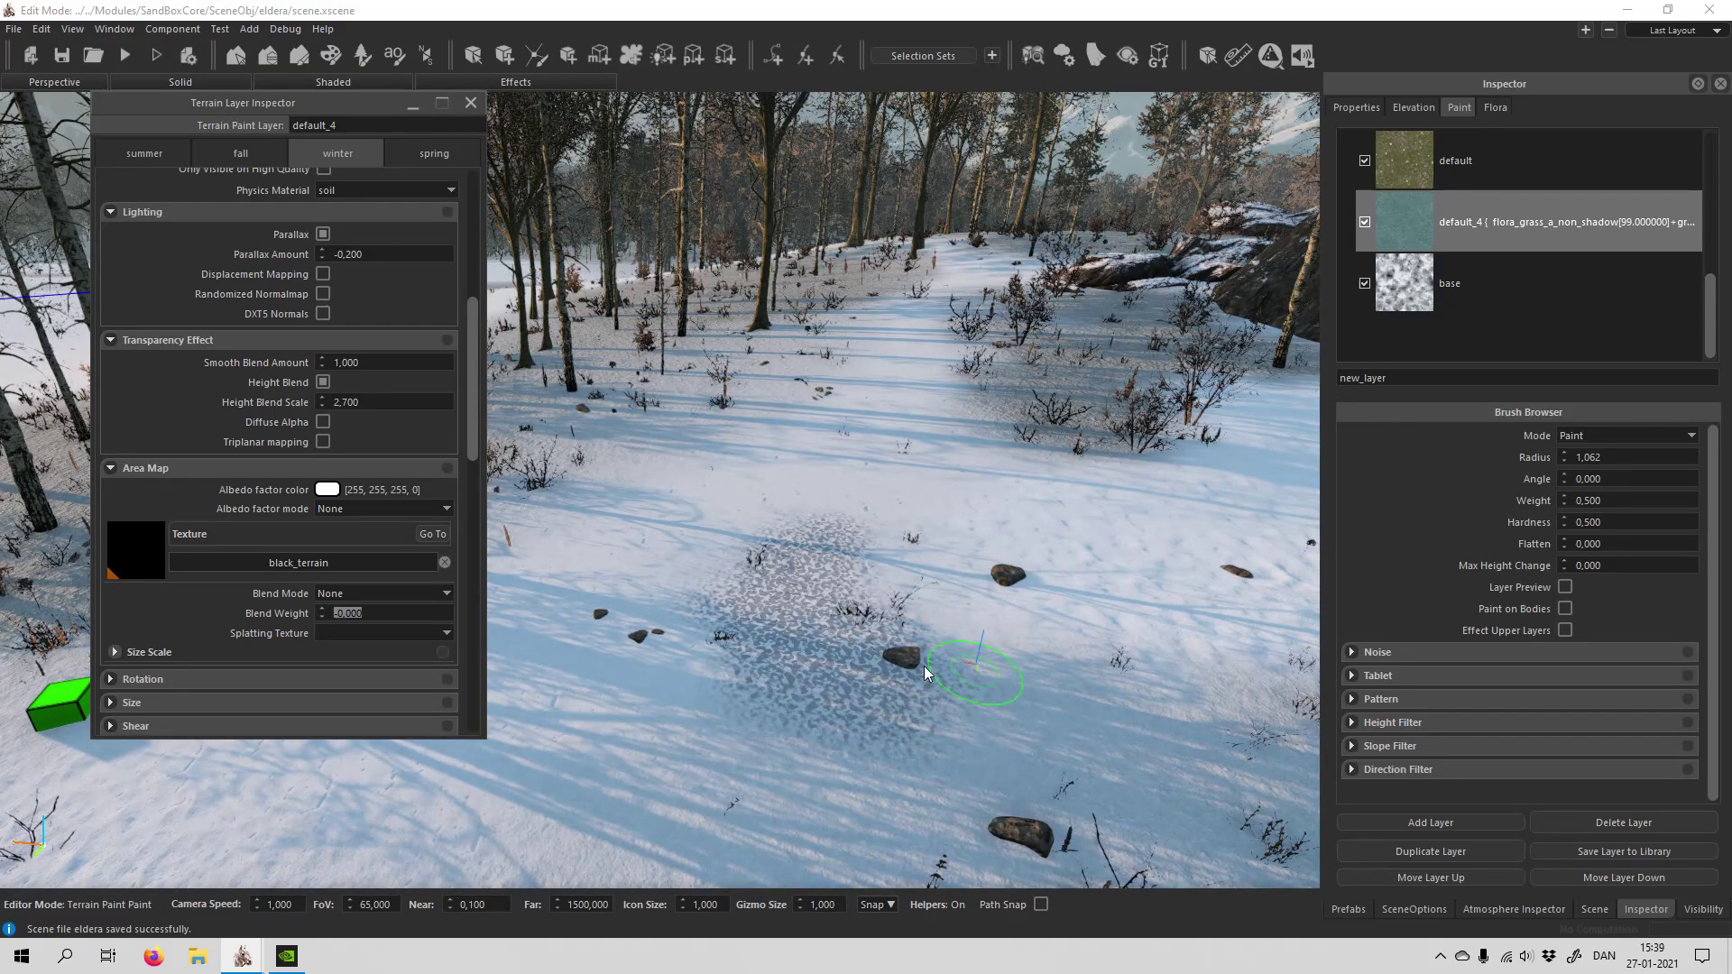
Step: Set the blend weight of the default_3 layer's winter area map to 0.5
mouse_move(889, 656)
right_mouse_down()
mouse_move(812, 665)
mouse_move(794, 635)
mouse_move(816, 639)
mouse_move(812, 696)
mouse_move(832, 661)
mouse_move(804, 666)
right_mouse_up()
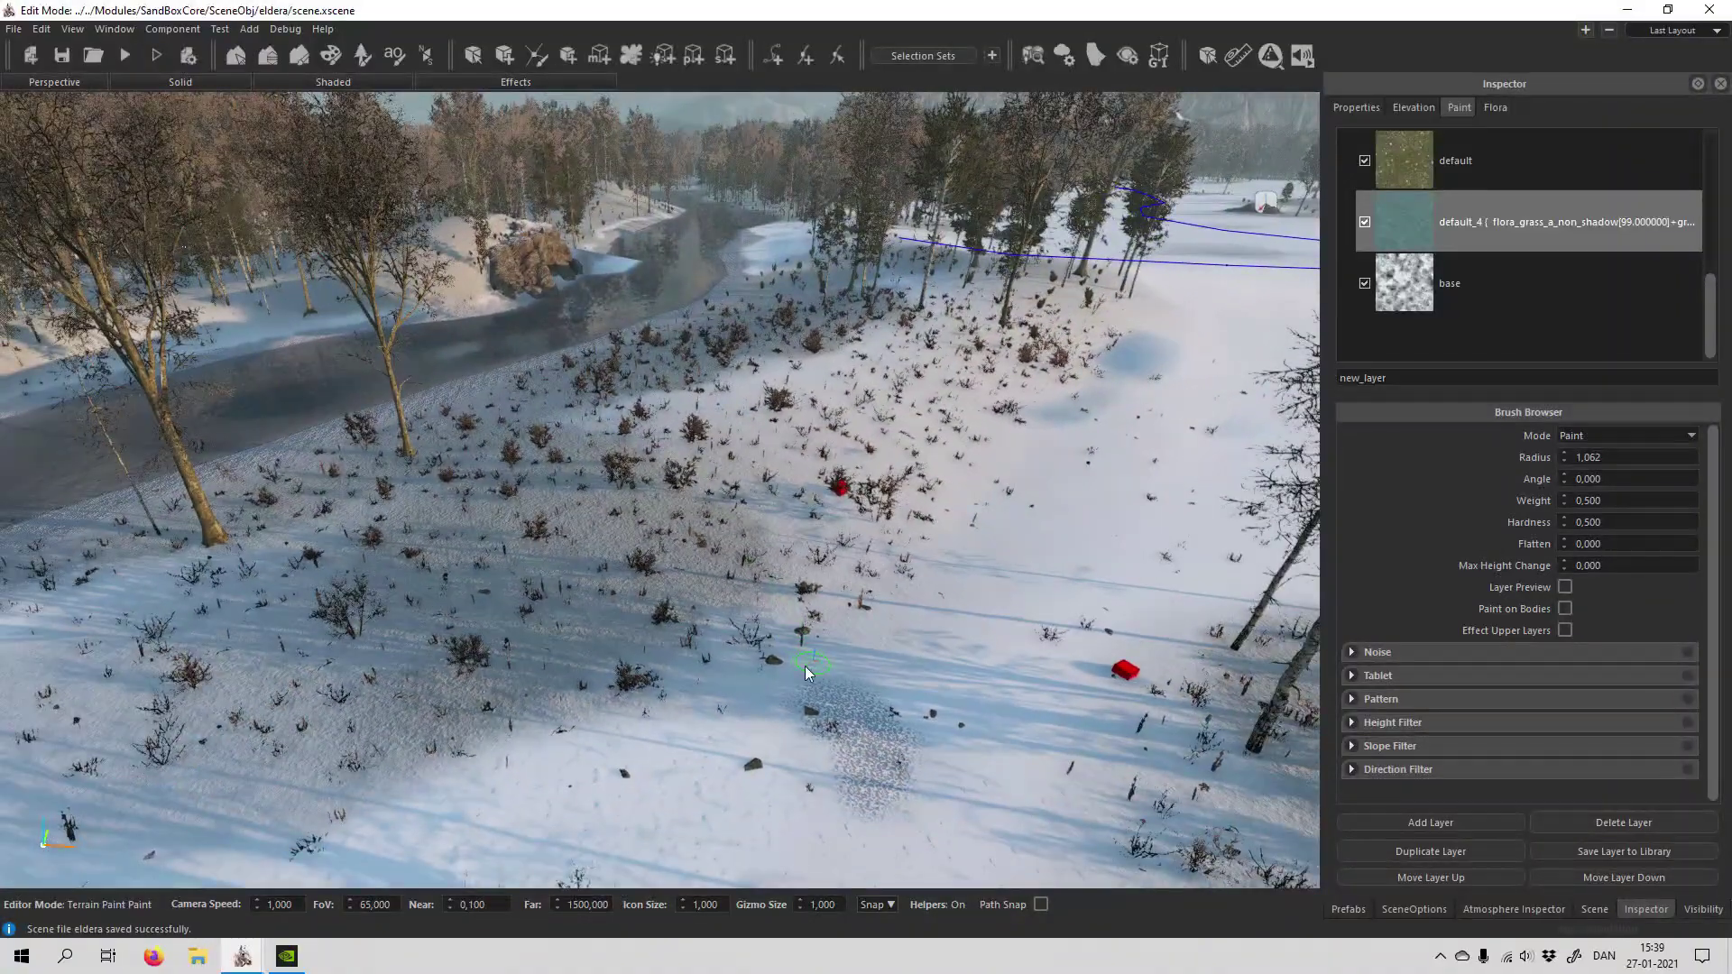
key("w")
key("a")
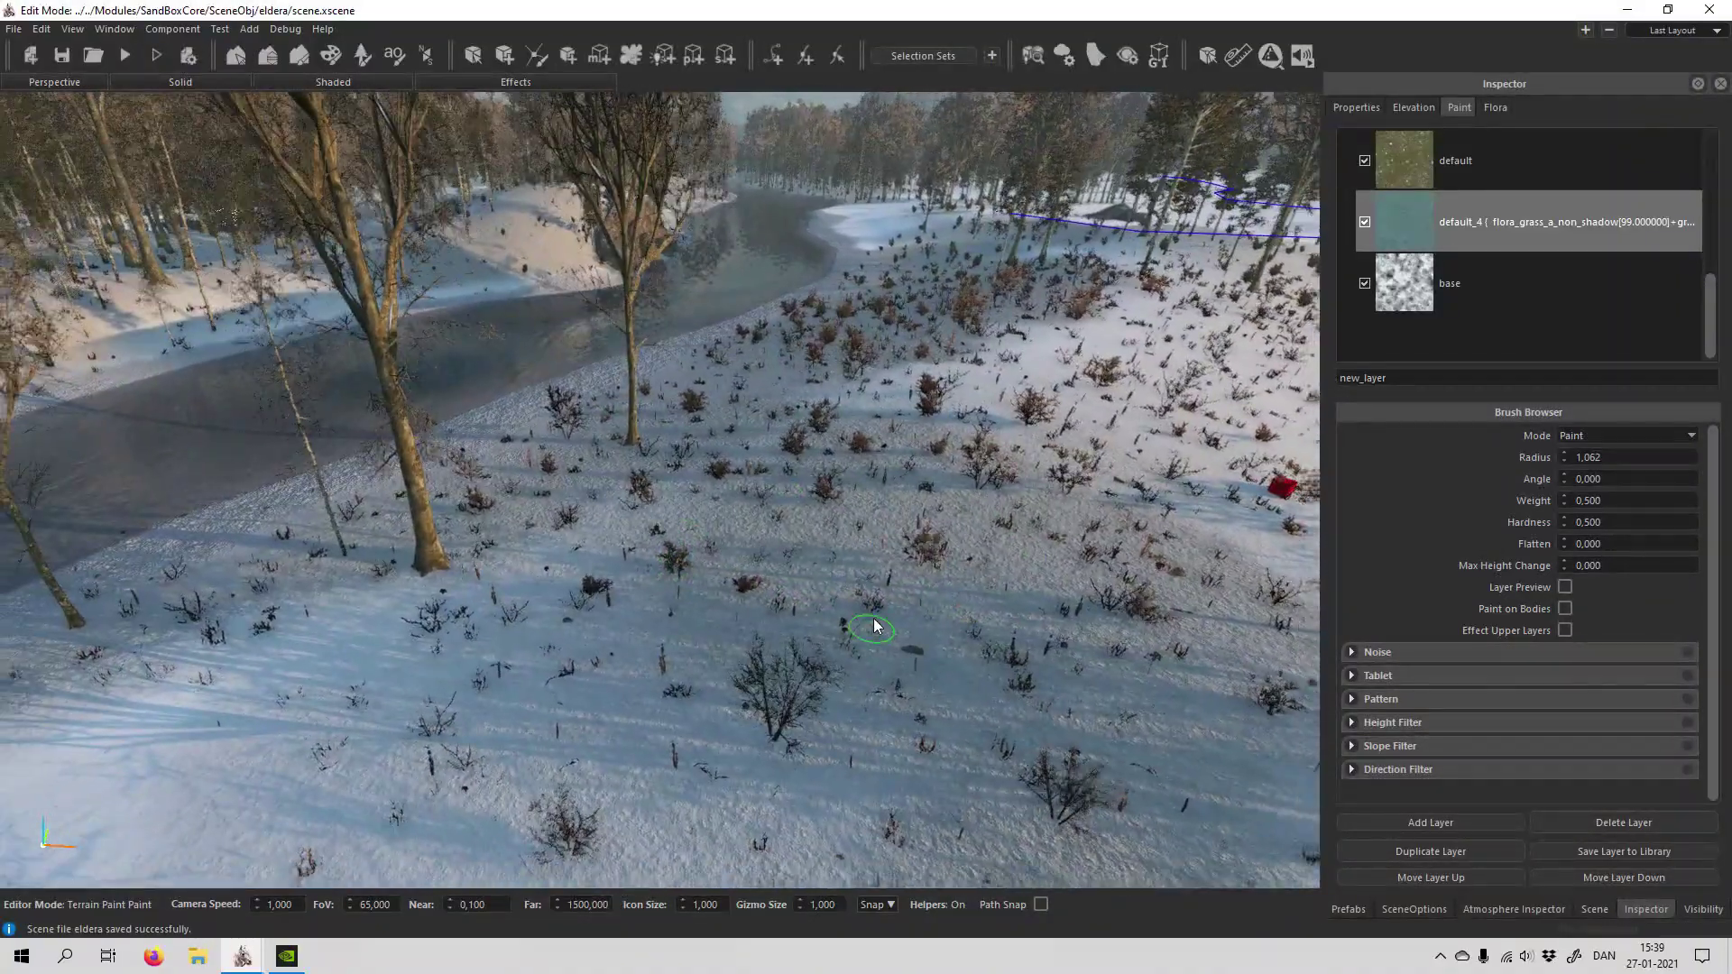
left_click_drag(1711, 297, 1714, 132)
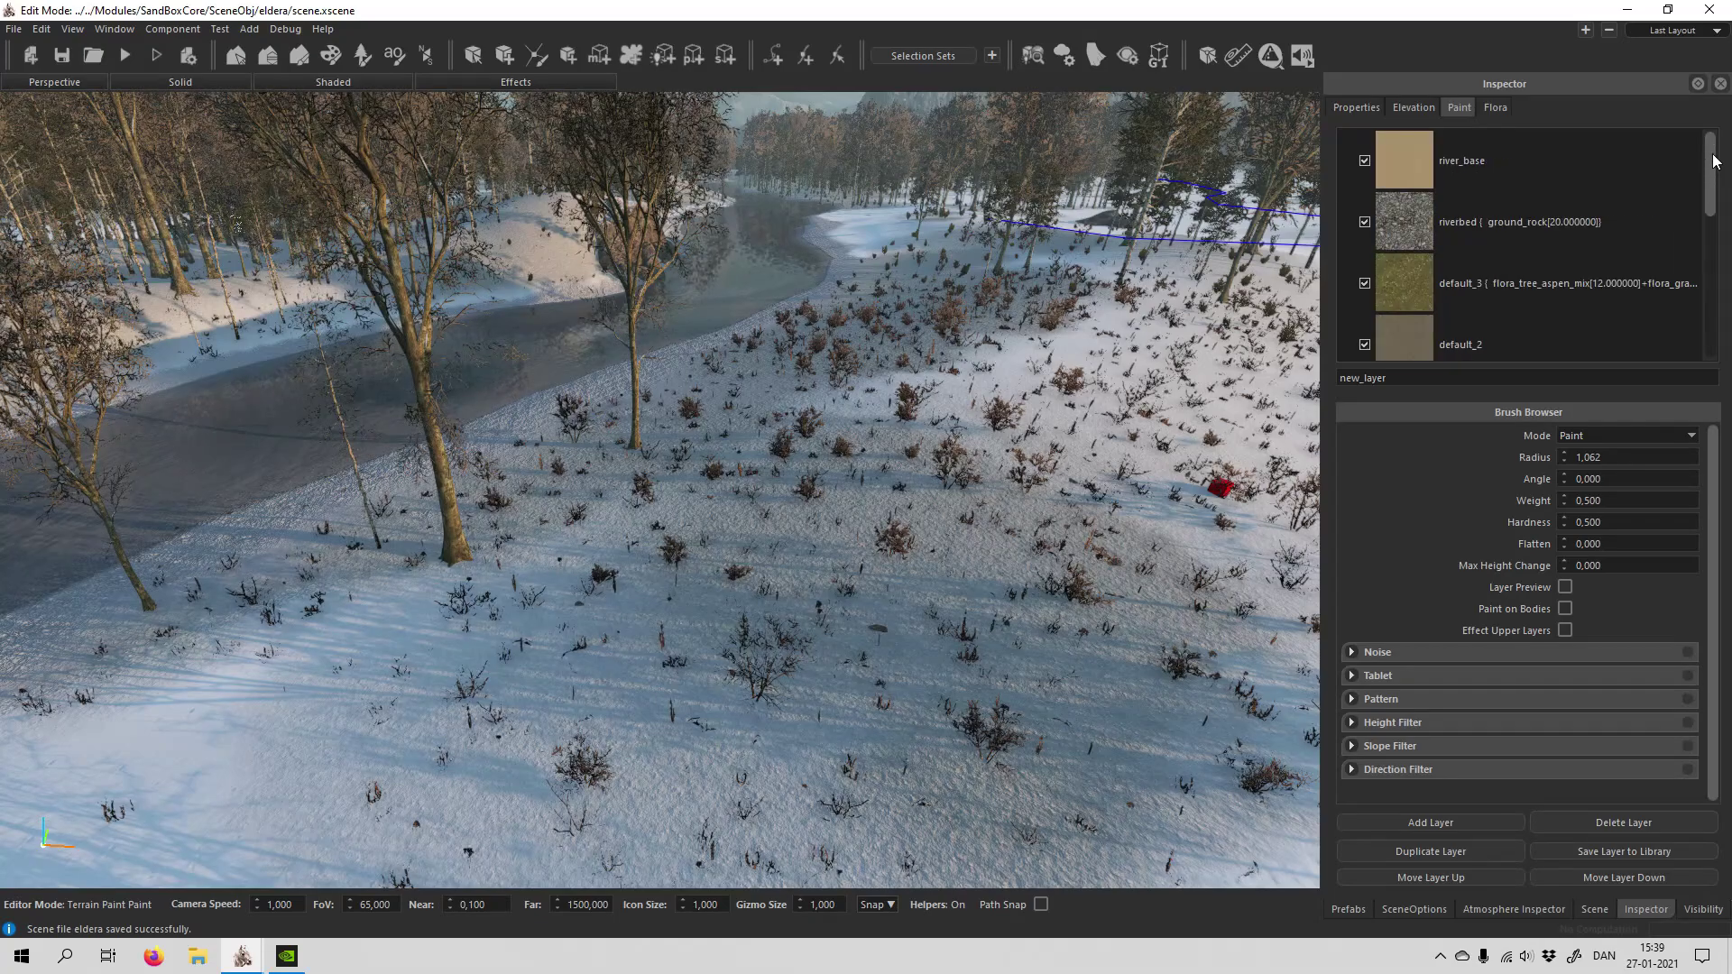
double_click(1564, 281)
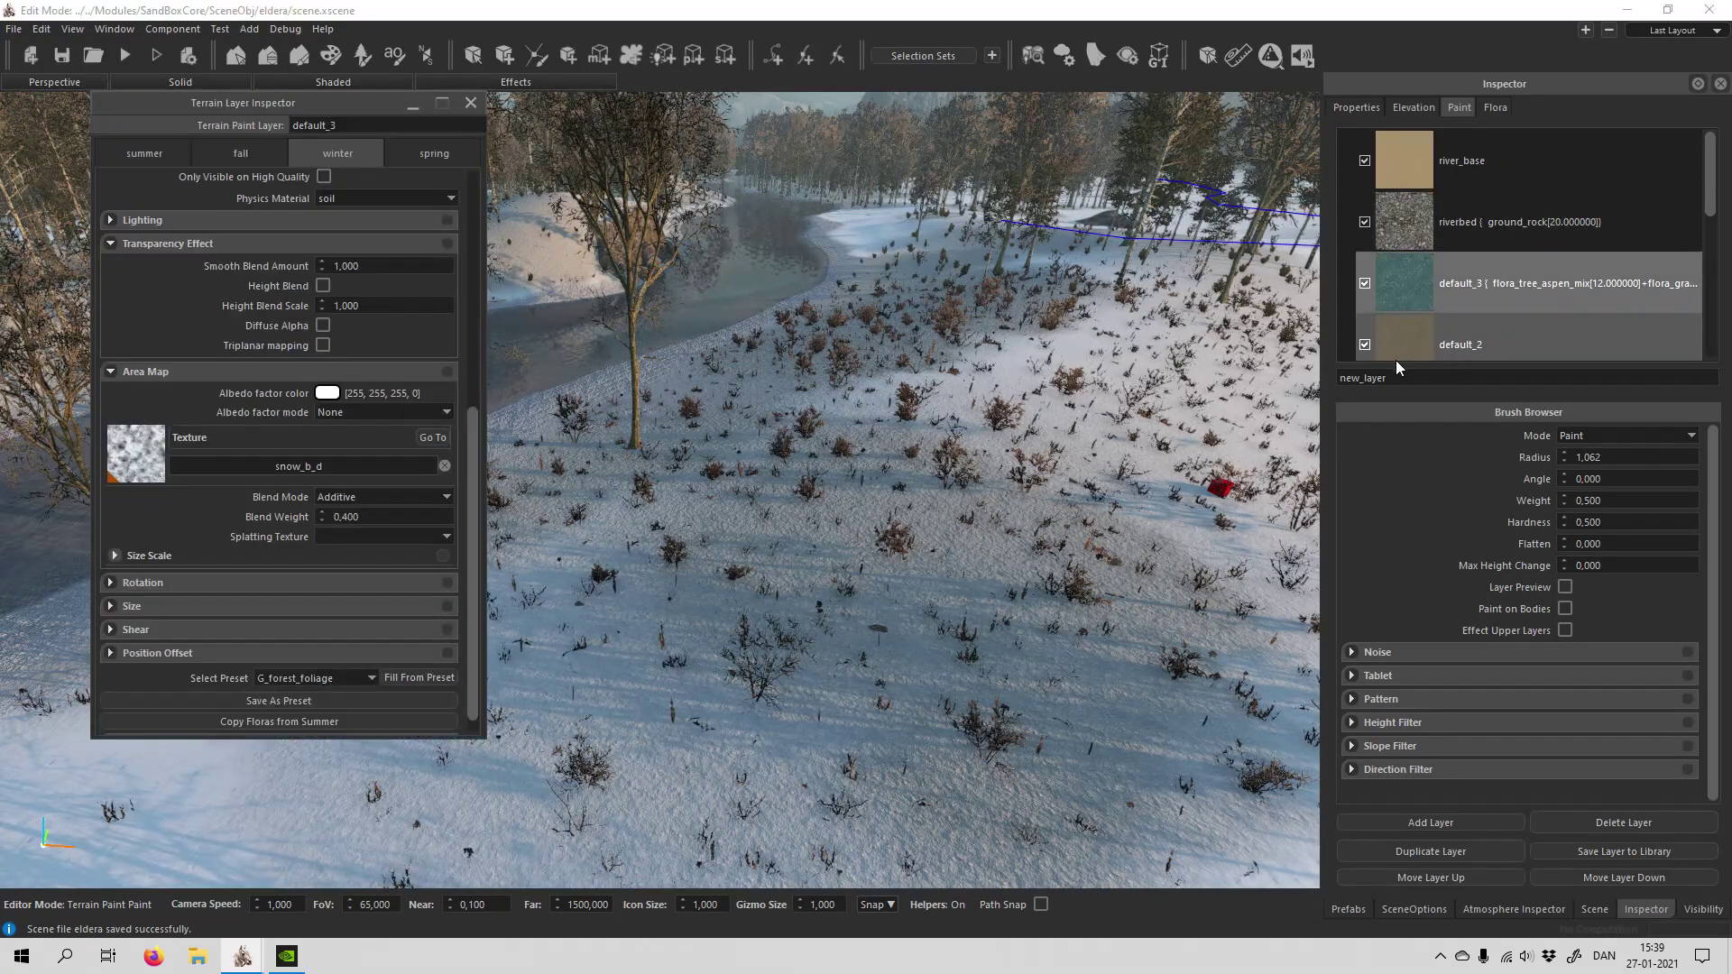
double_click(346, 519)
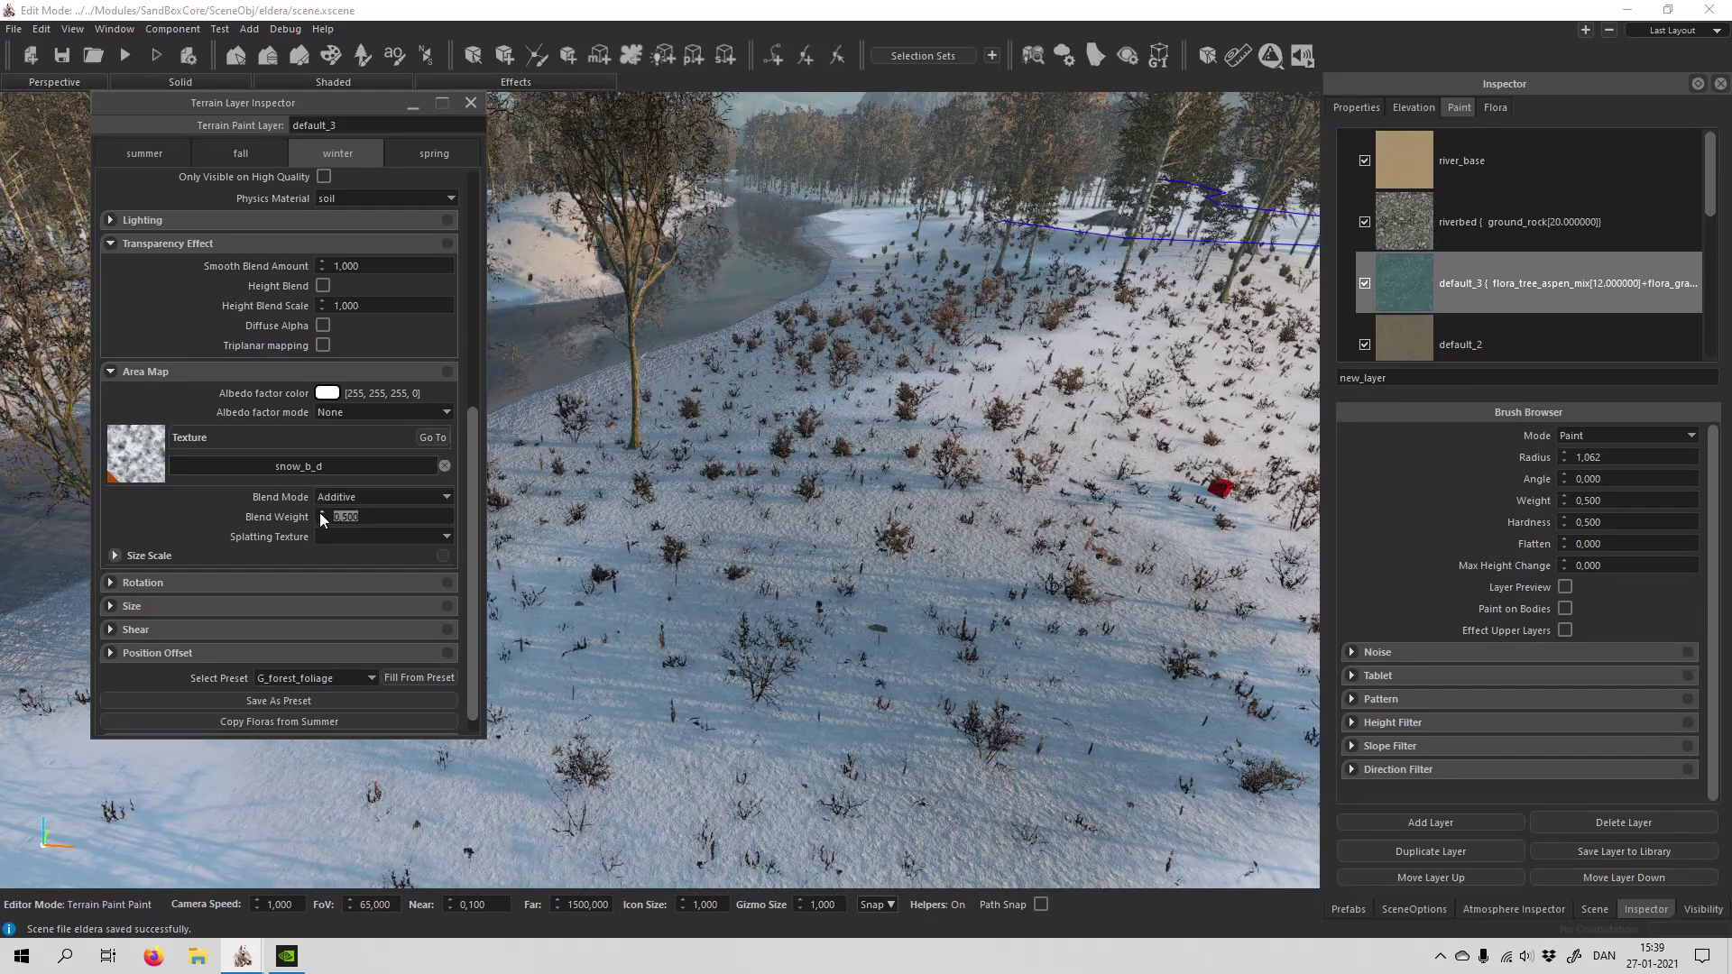
Step: Raise the blend weight of the default_3 layer's winter area map to 0.9 and close the layer inspector
scroll(321, 519, "up", 4)
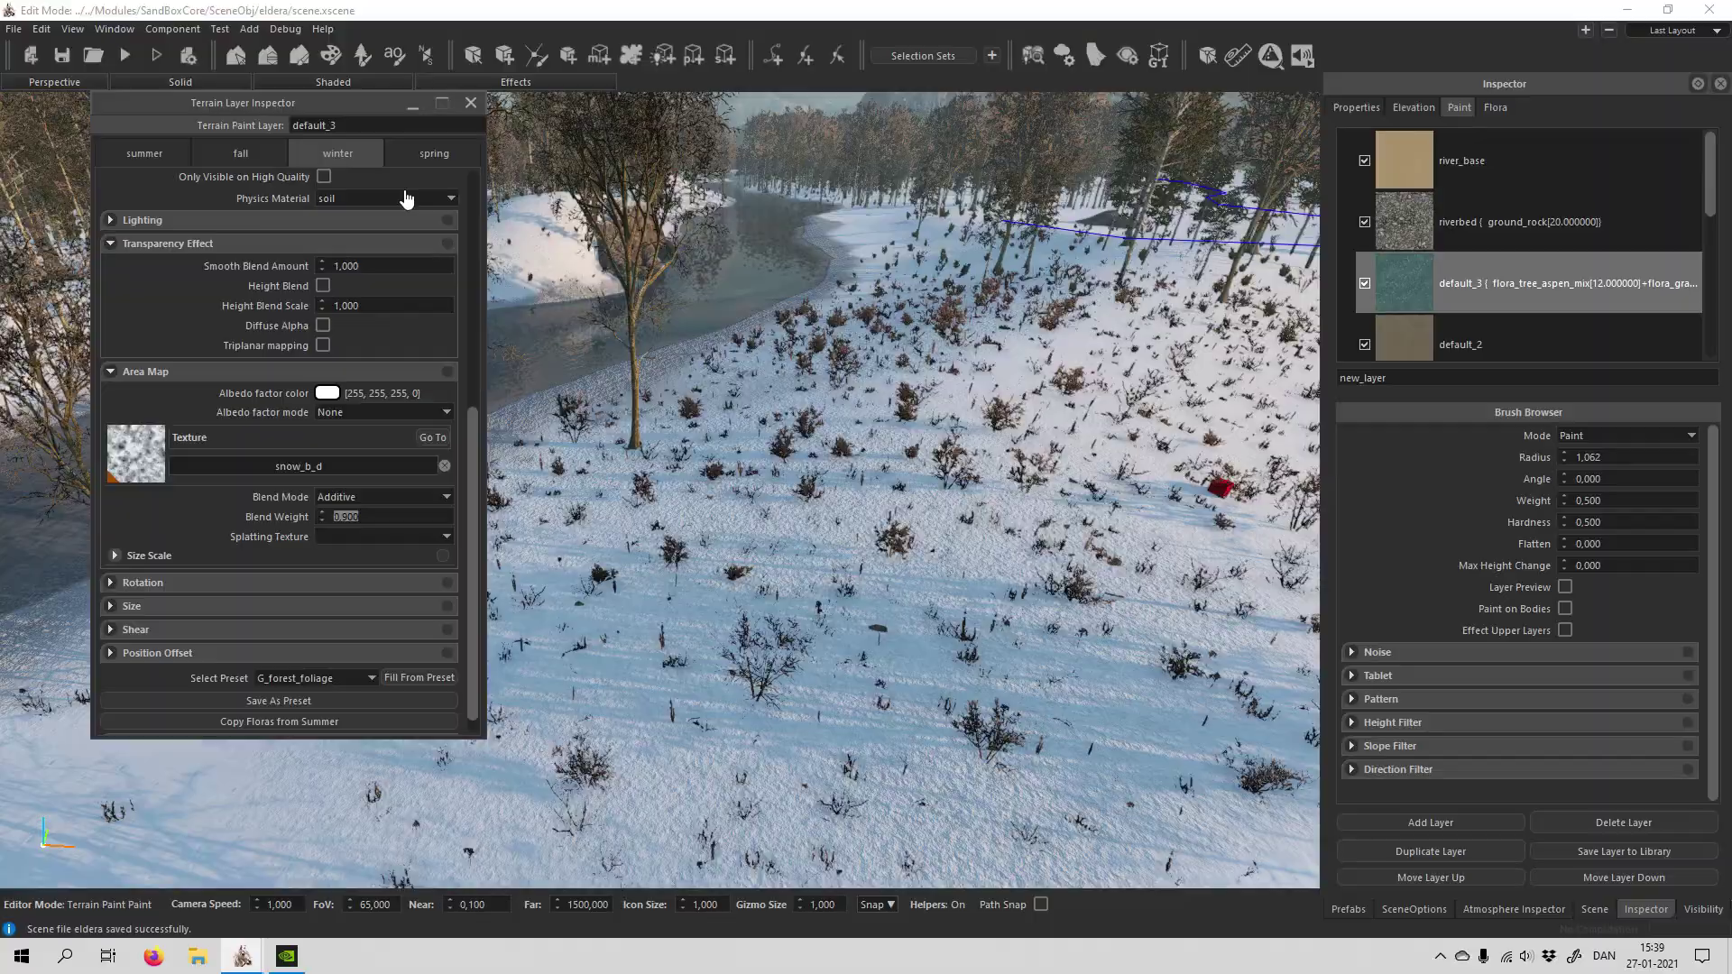
left_click(470, 103)
Step: Assign the texture snow_b_d to the winter area map of the default terrain layer
mouse_move(643, 607)
right_mouse_down()
mouse_move(681, 550)
mouse_move(688, 591)
right_mouse_up()
key("w")
key("w")
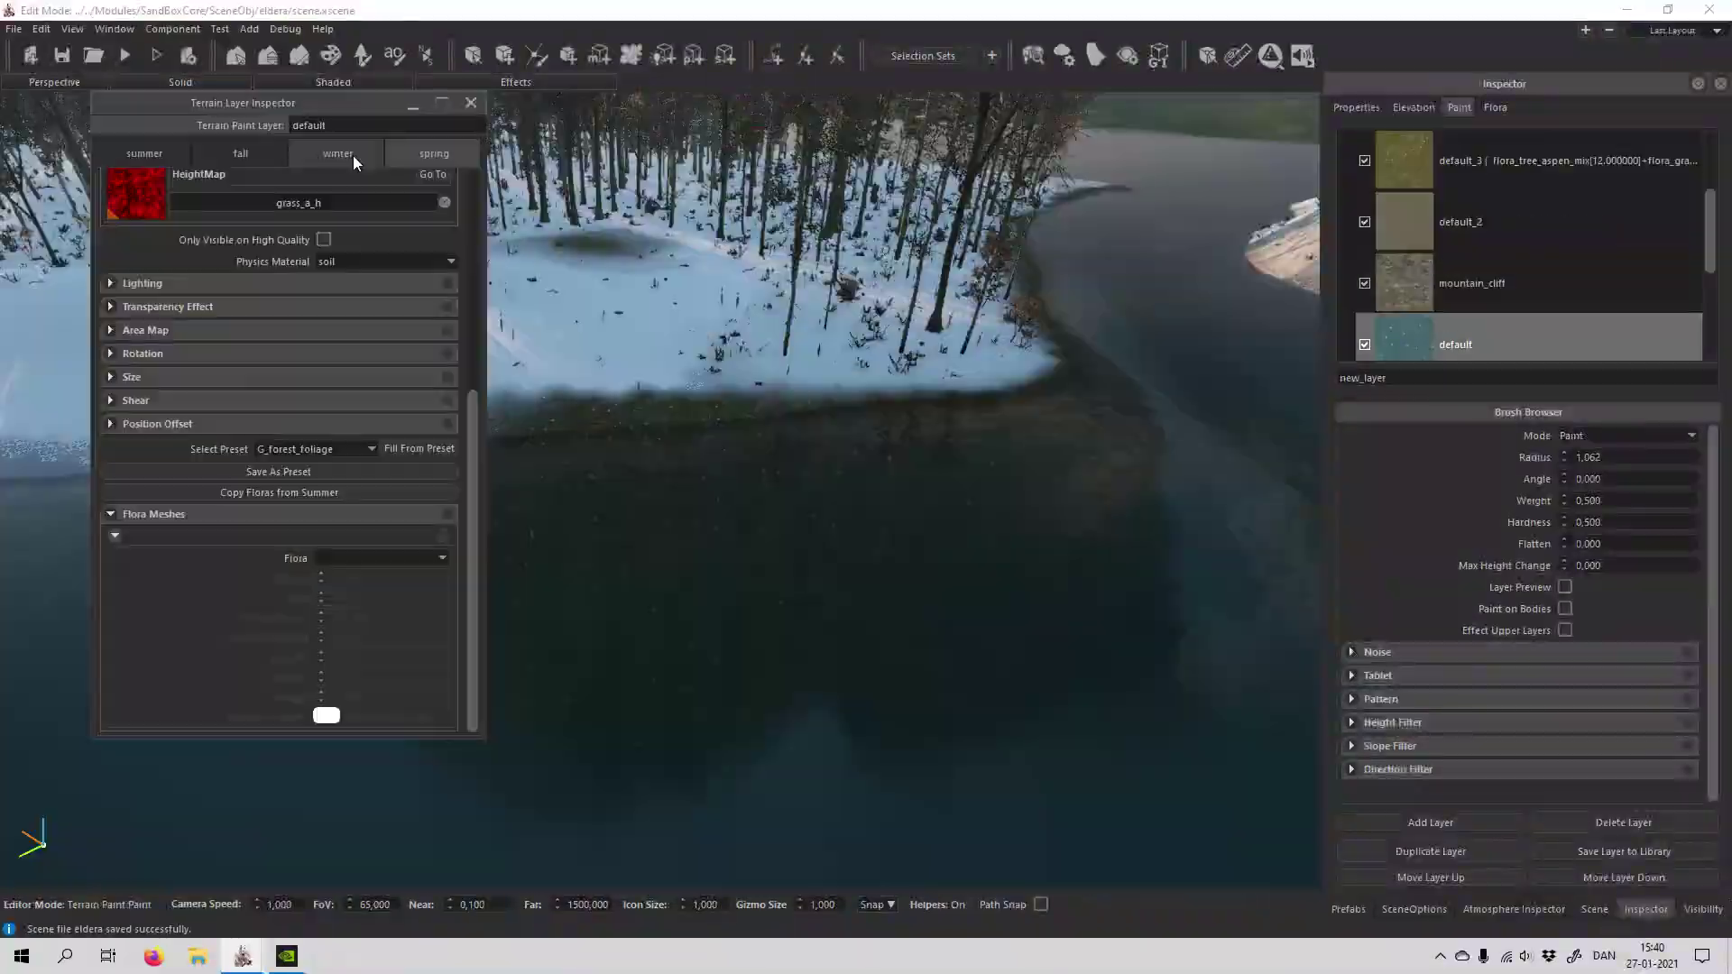
left_click(352, 155)
scroll(366, 442, "down", 5)
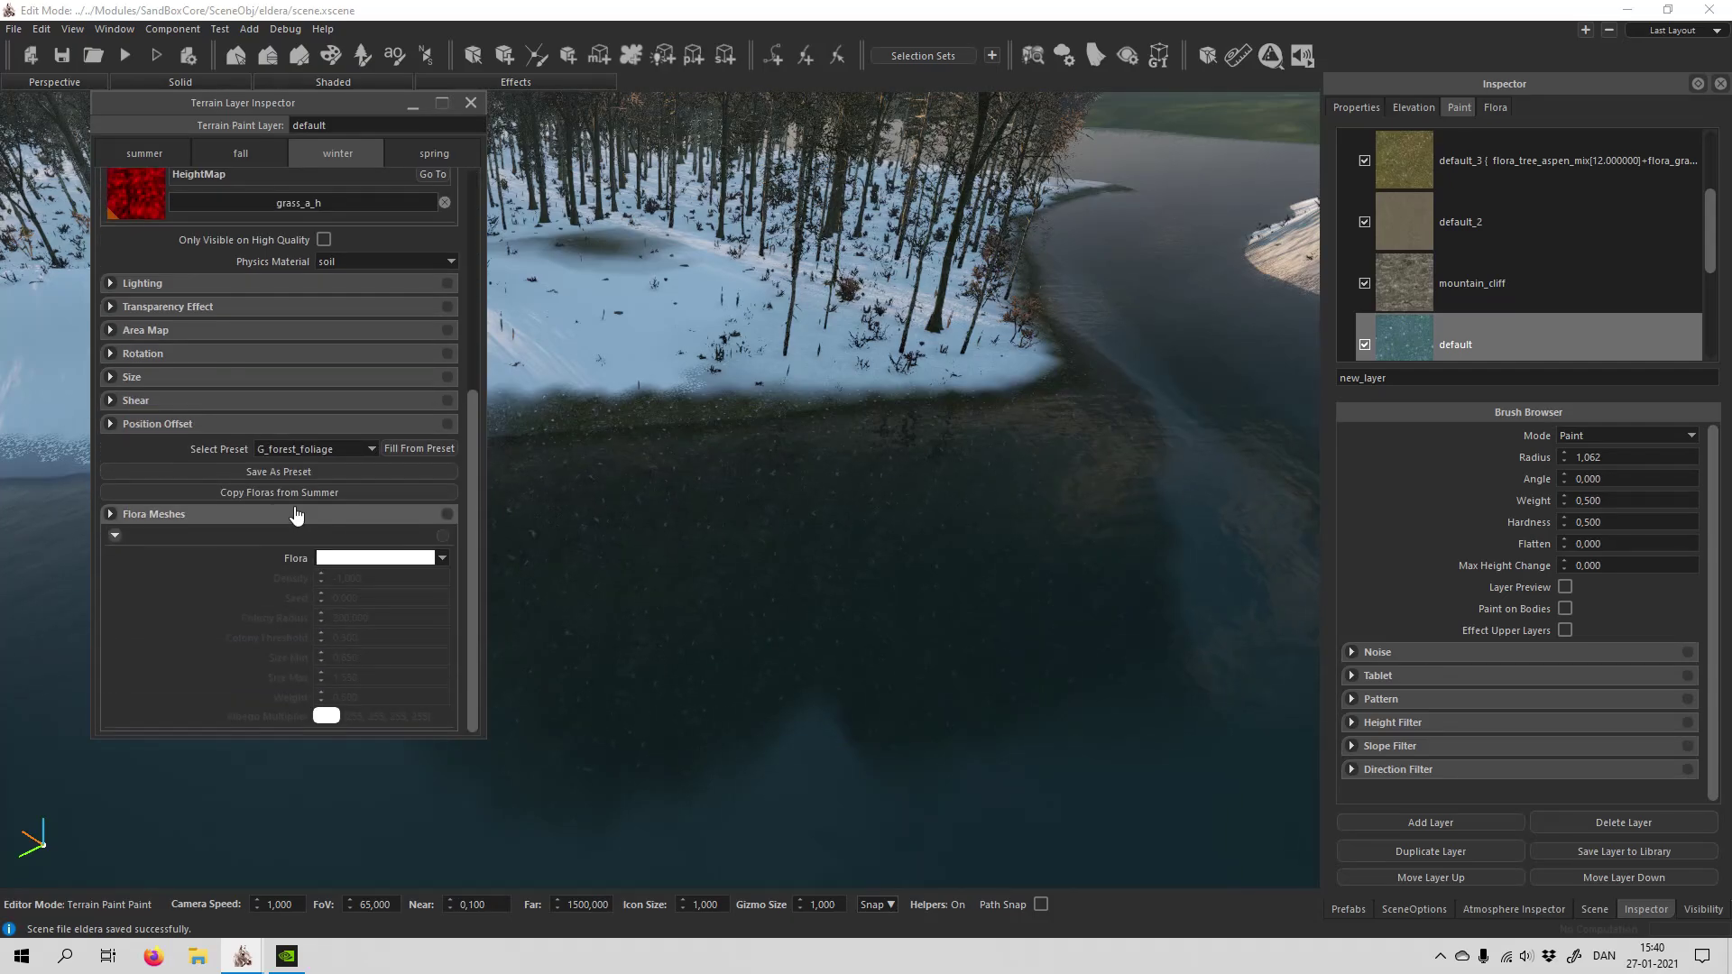
left_click(150, 332)
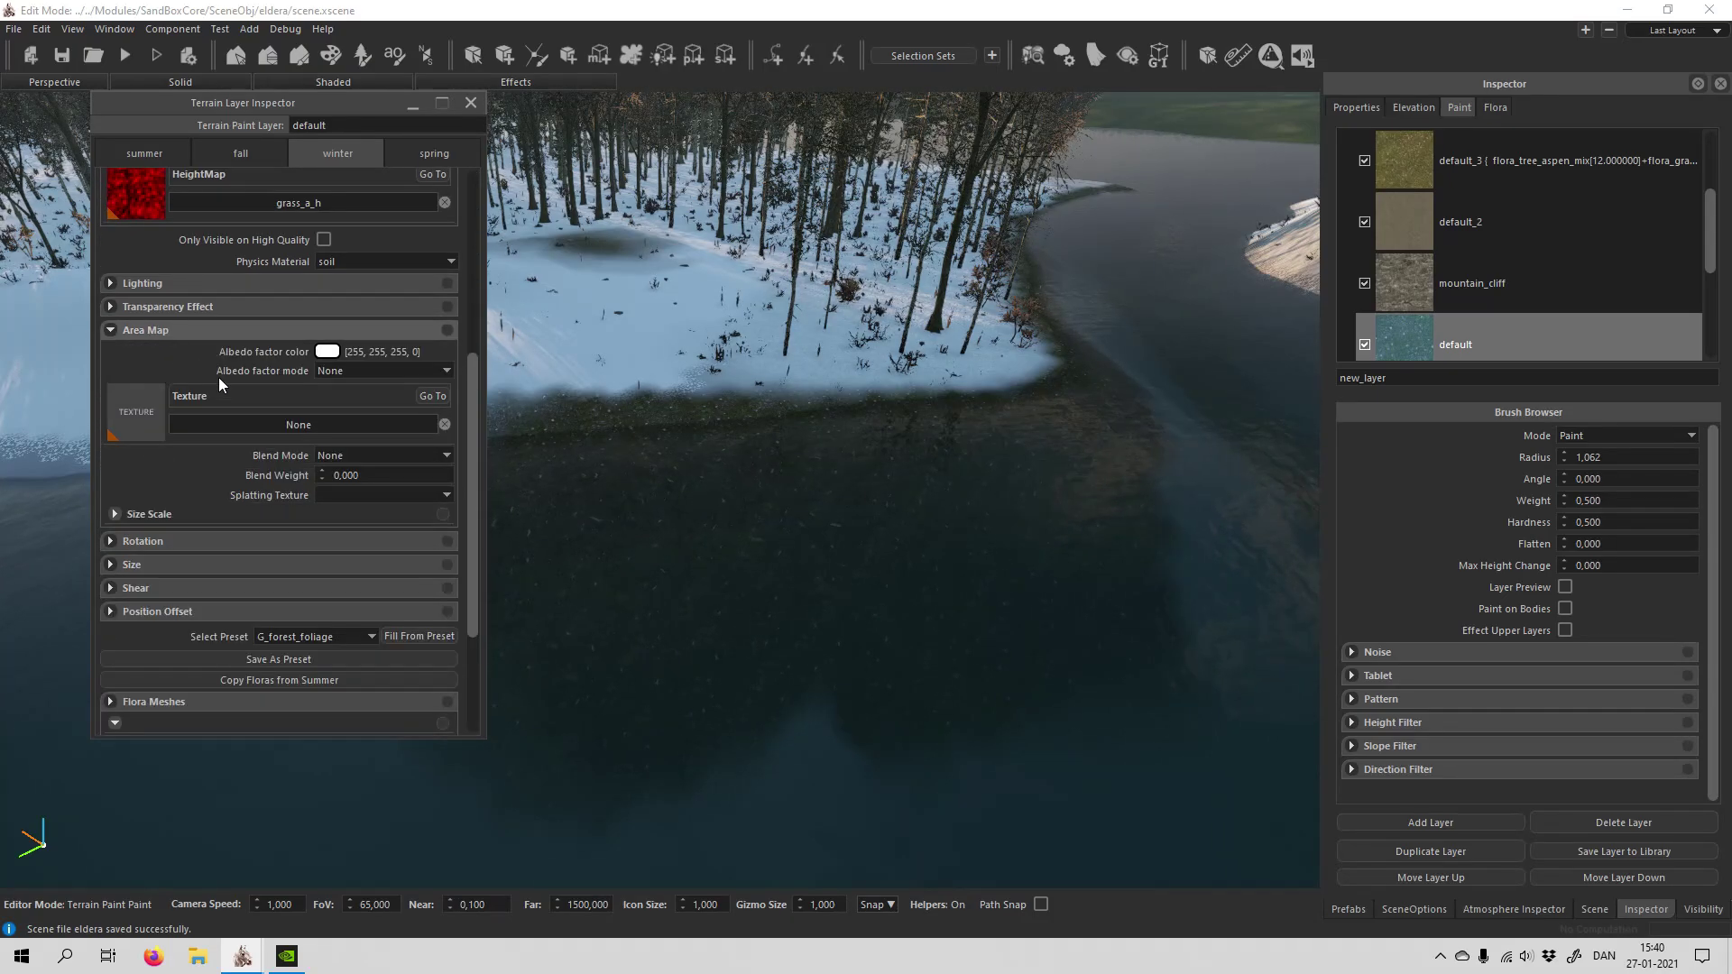
left_click(267, 425)
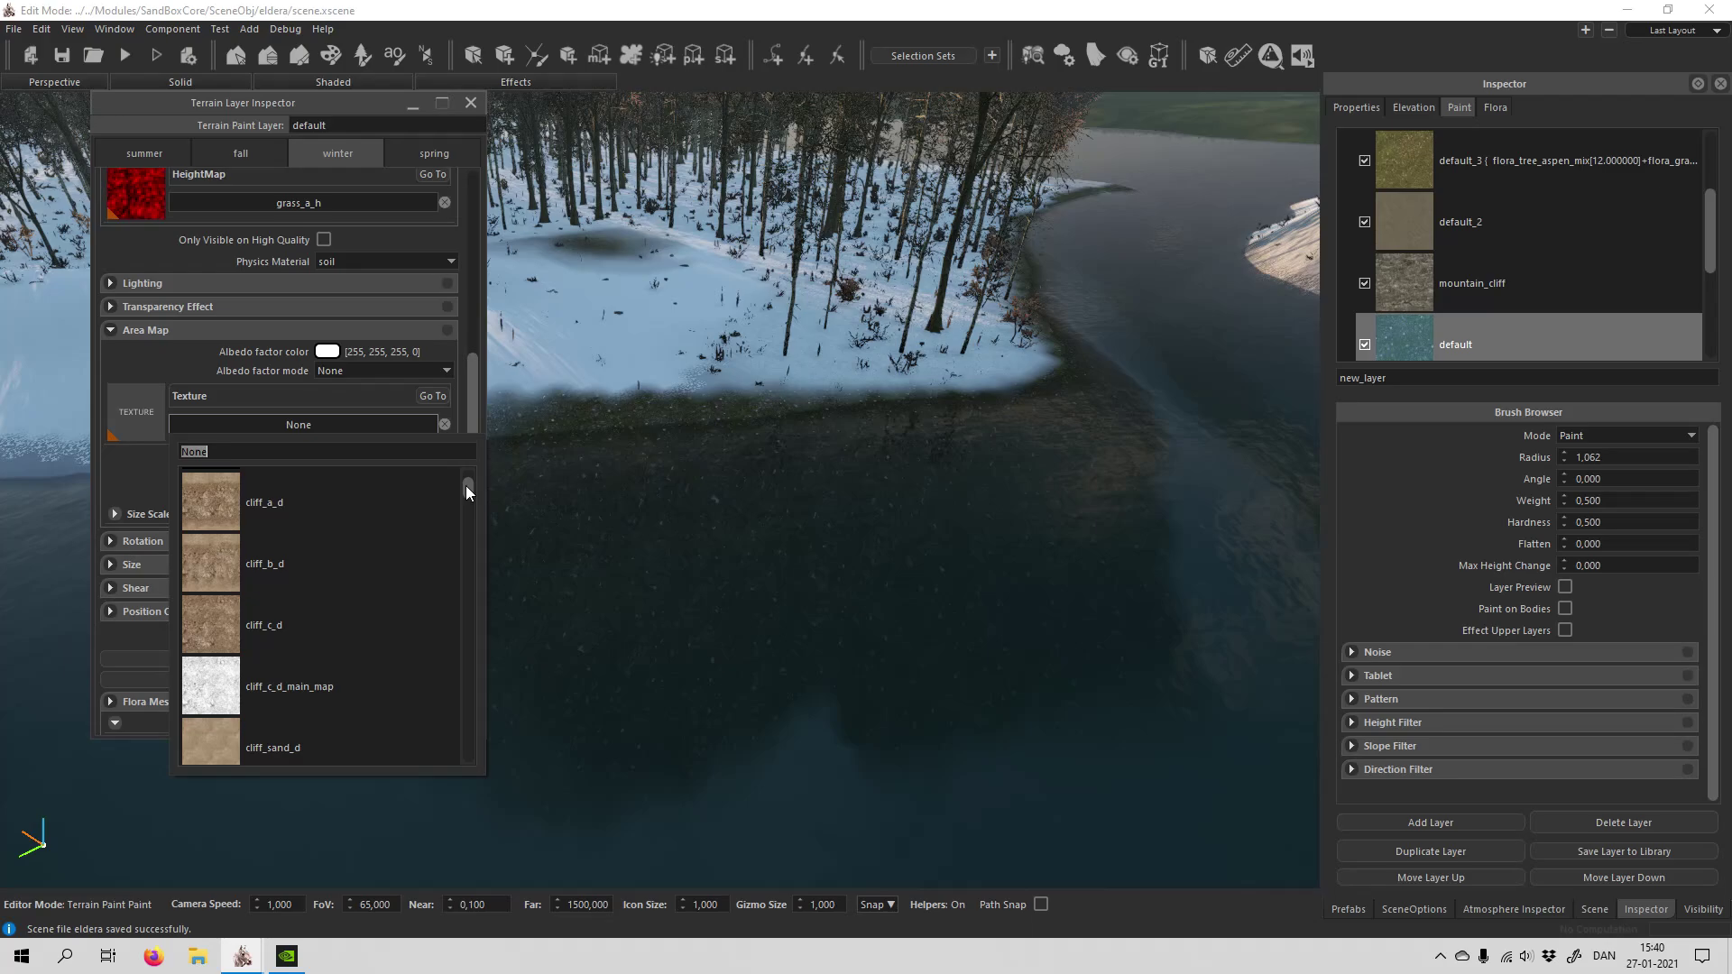
left_click_drag(465, 486, 464, 680)
scroll(335, 632, "down", 5)
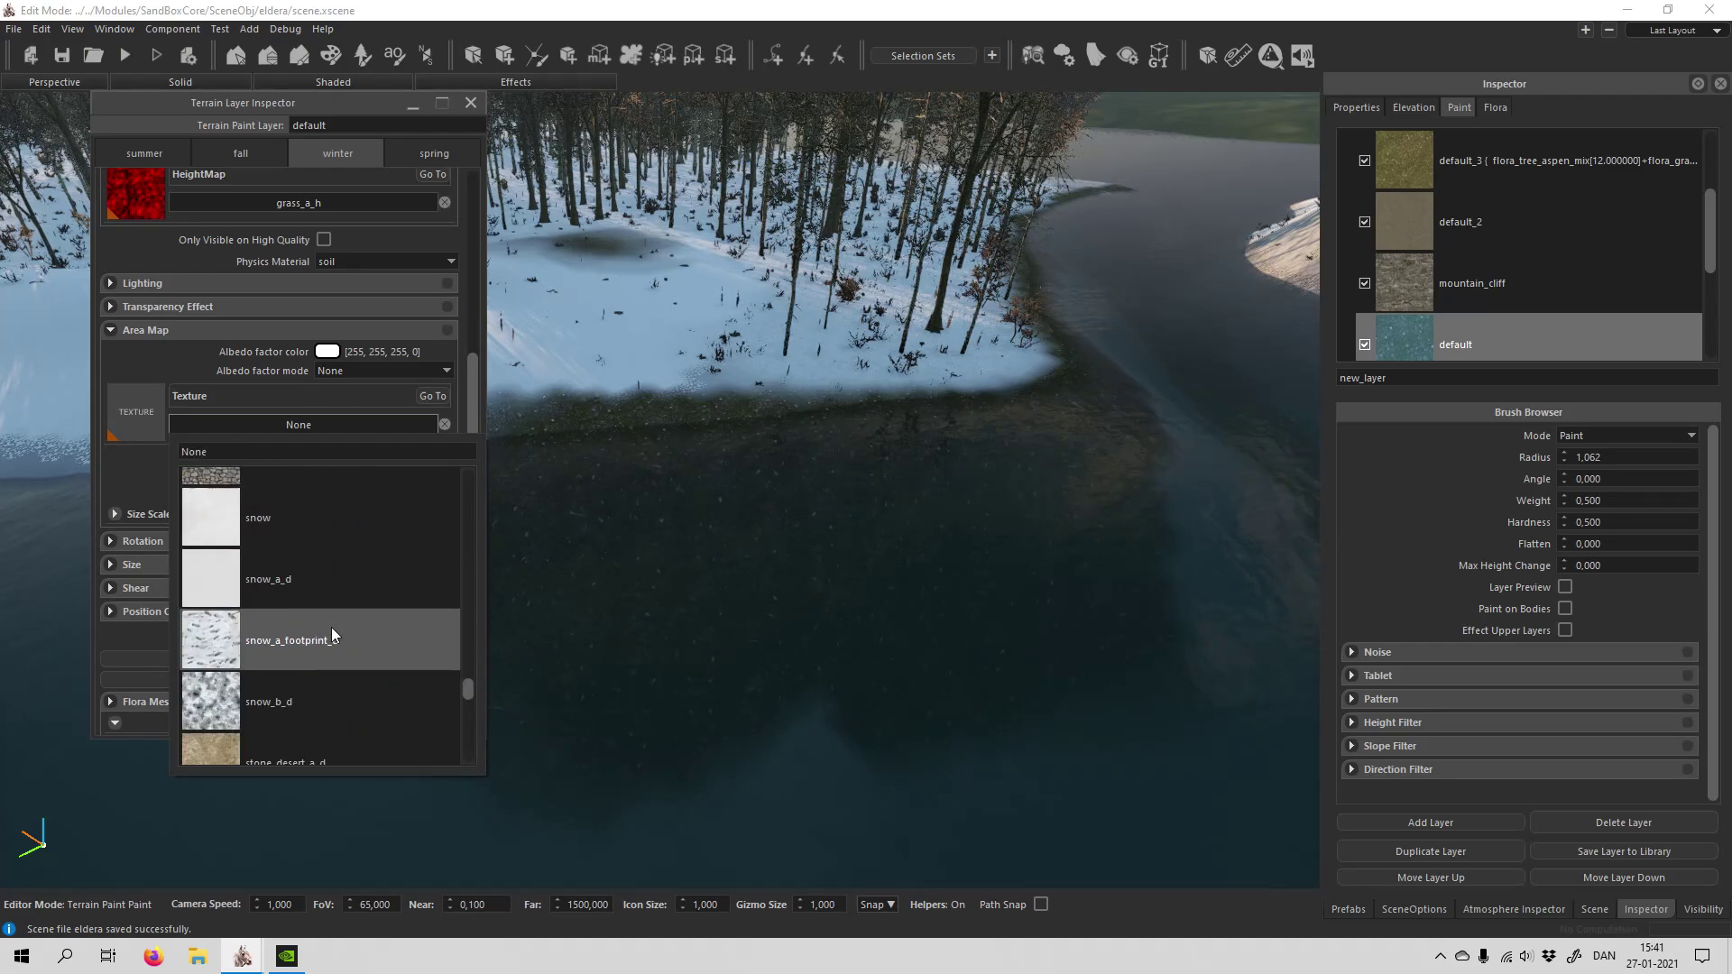
left_click(302, 699)
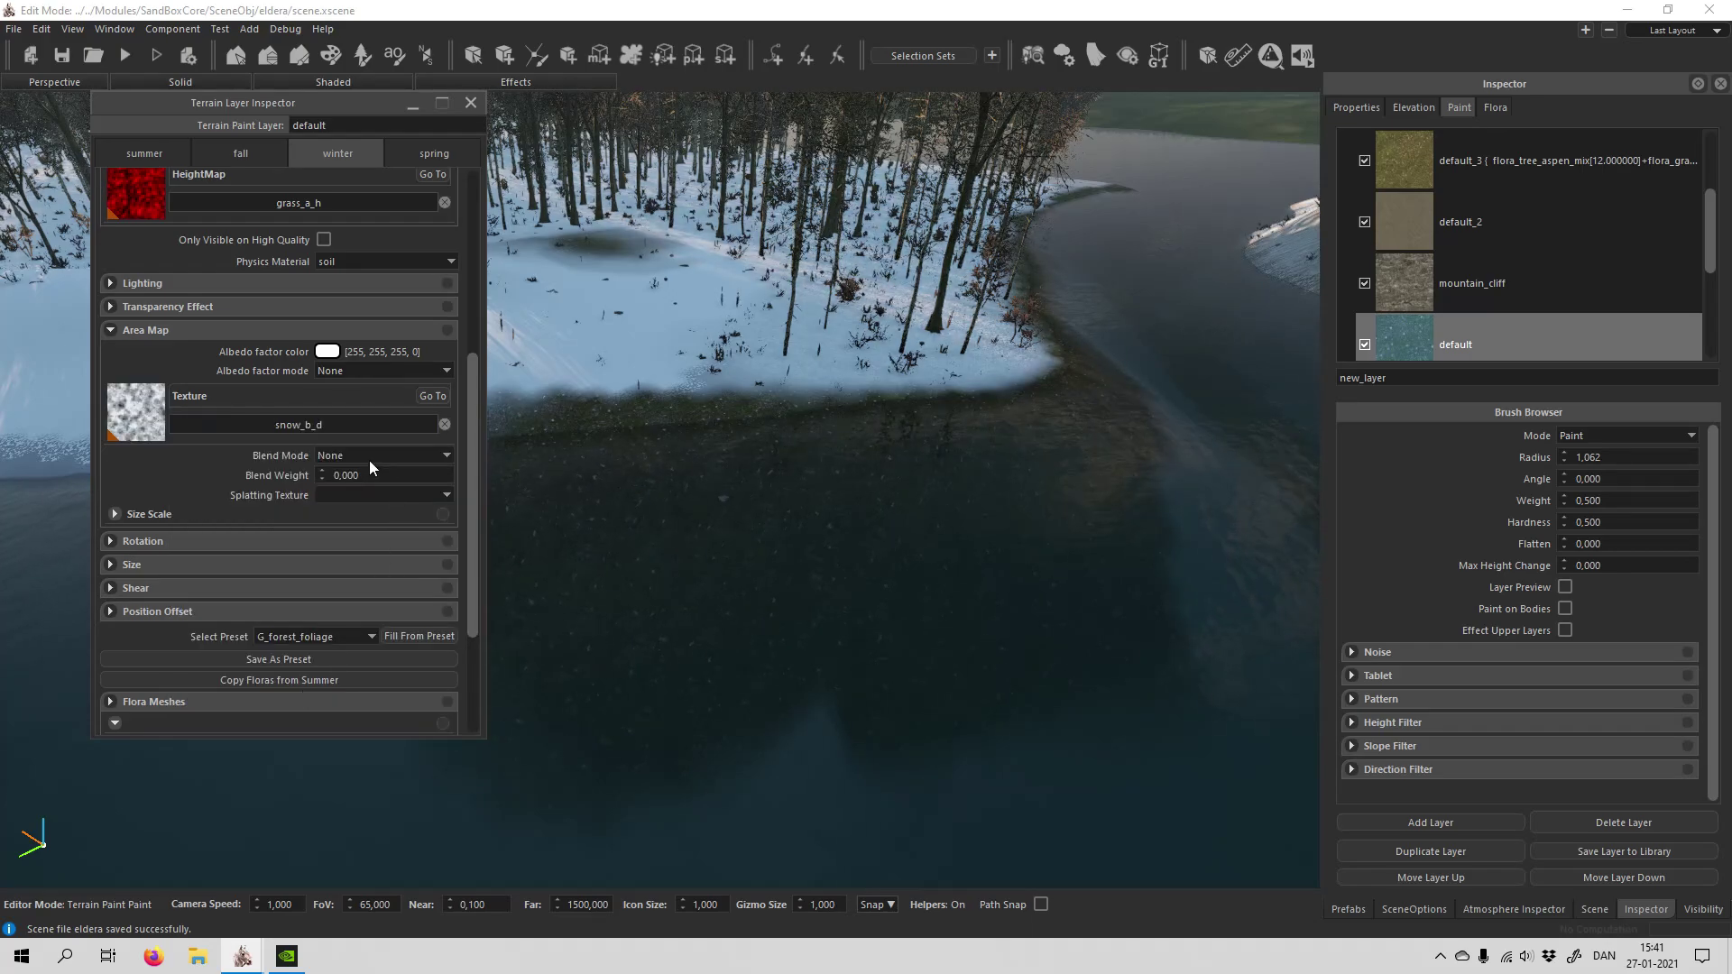
Step: Set the default layer's winter area map to Additive blending with a blend weight of 0.8 and close the layer inspector
left_click(321, 470)
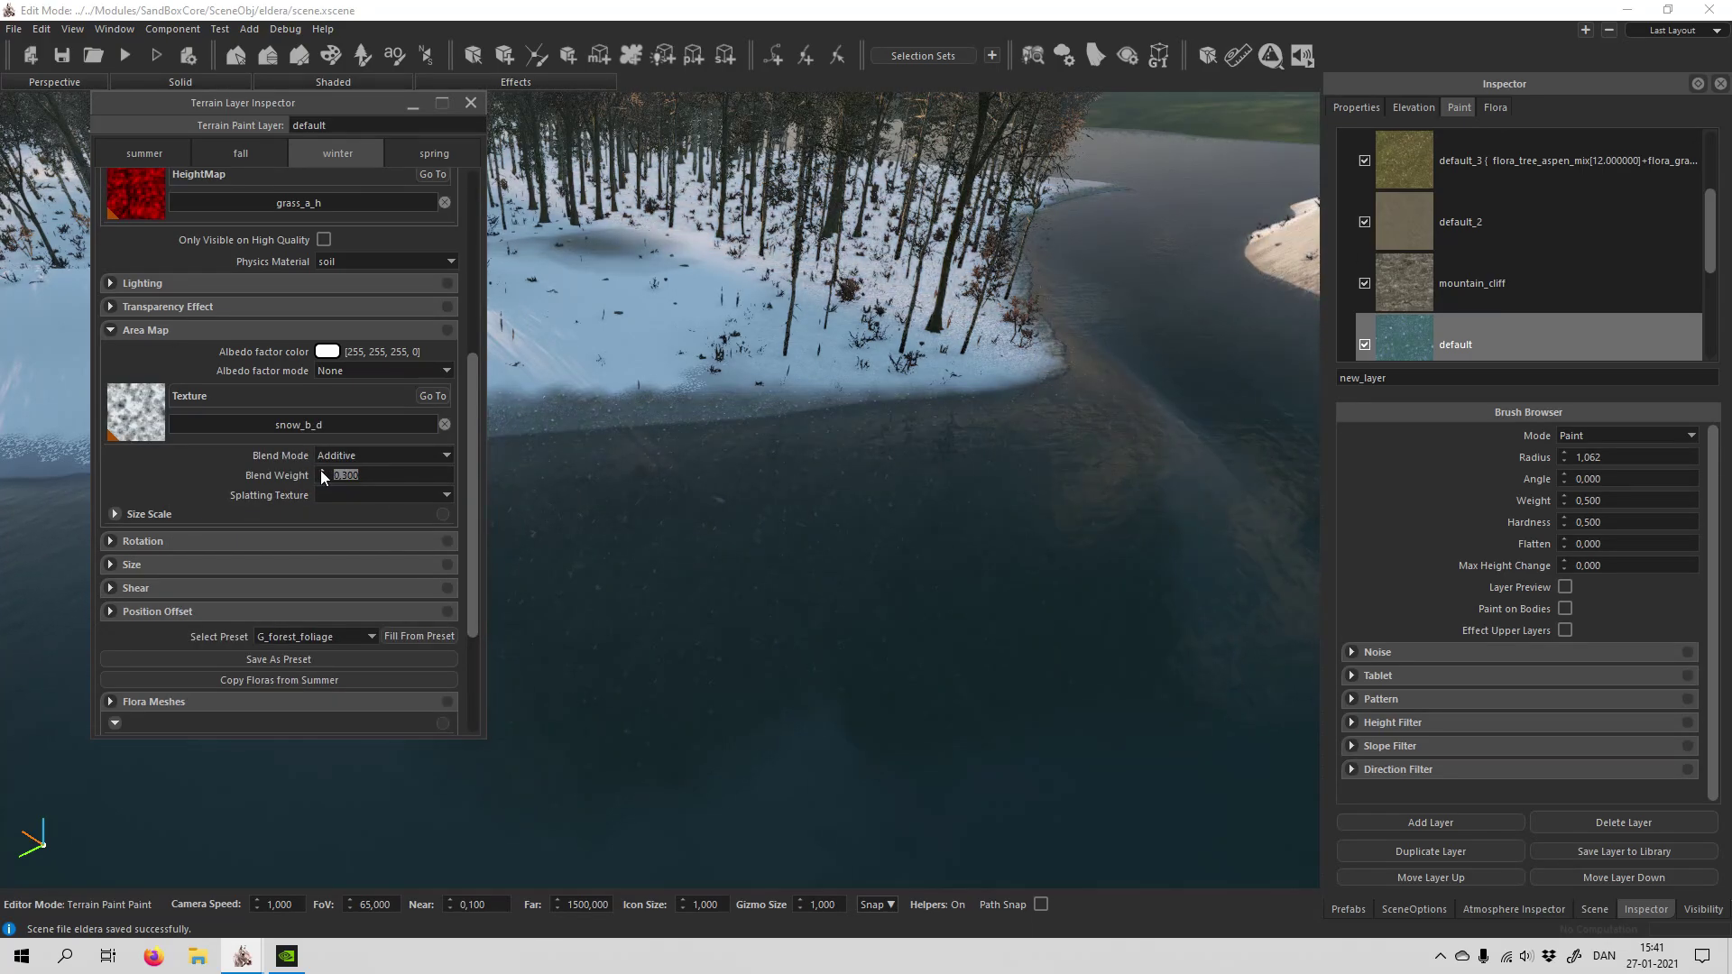
left_click(322, 471)
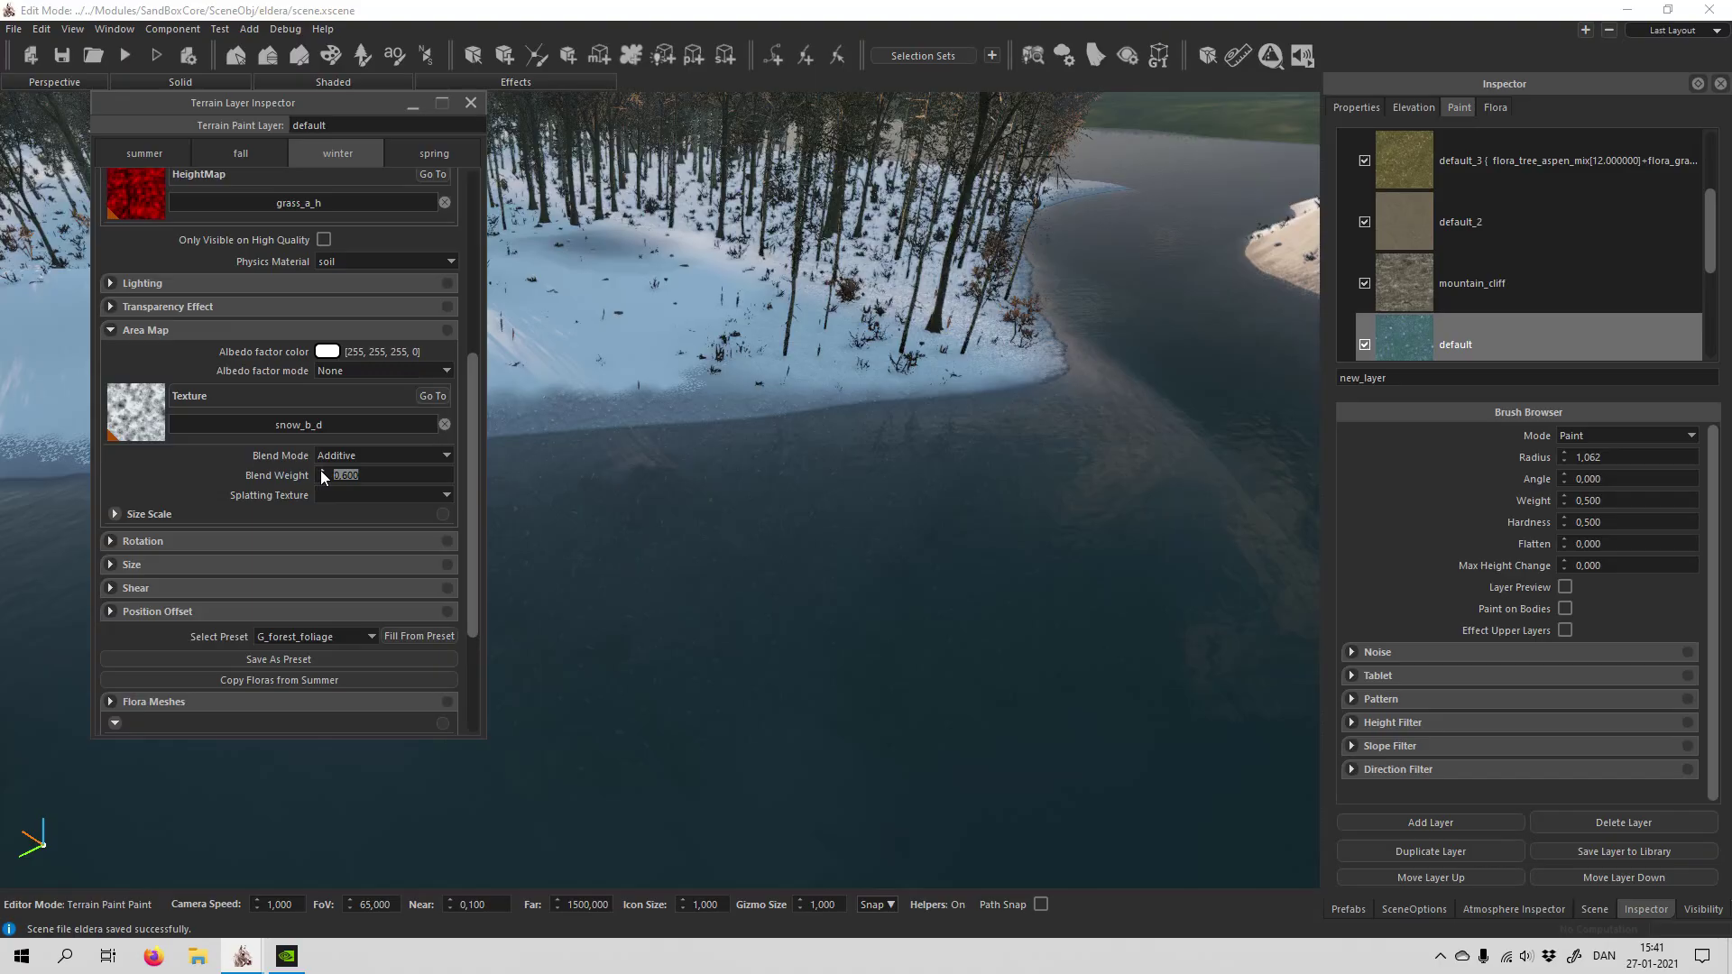
left_click(470, 103)
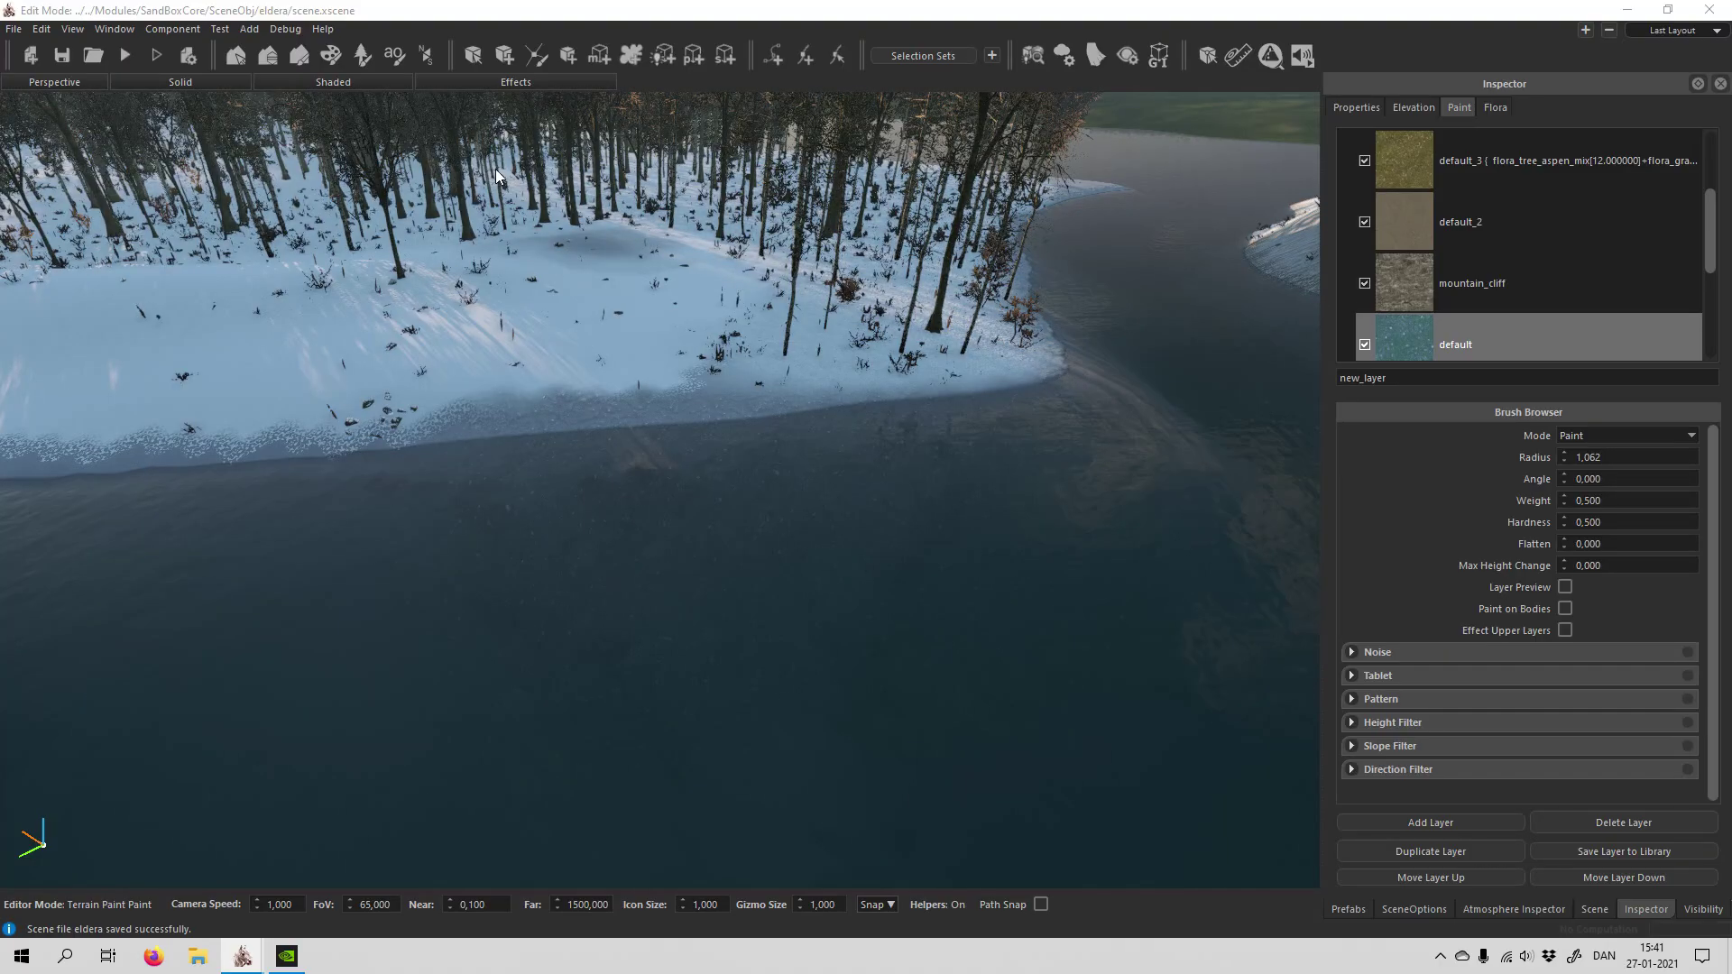
Step: Fly over the scene to examine the winter snow cover on the riverbanks, forests, open fields and distant mountains
key("w")
mouse_move(769, 575)
right_mouse_down()
mouse_move(667, 517)
mouse_move(671, 532)
right_mouse_up()
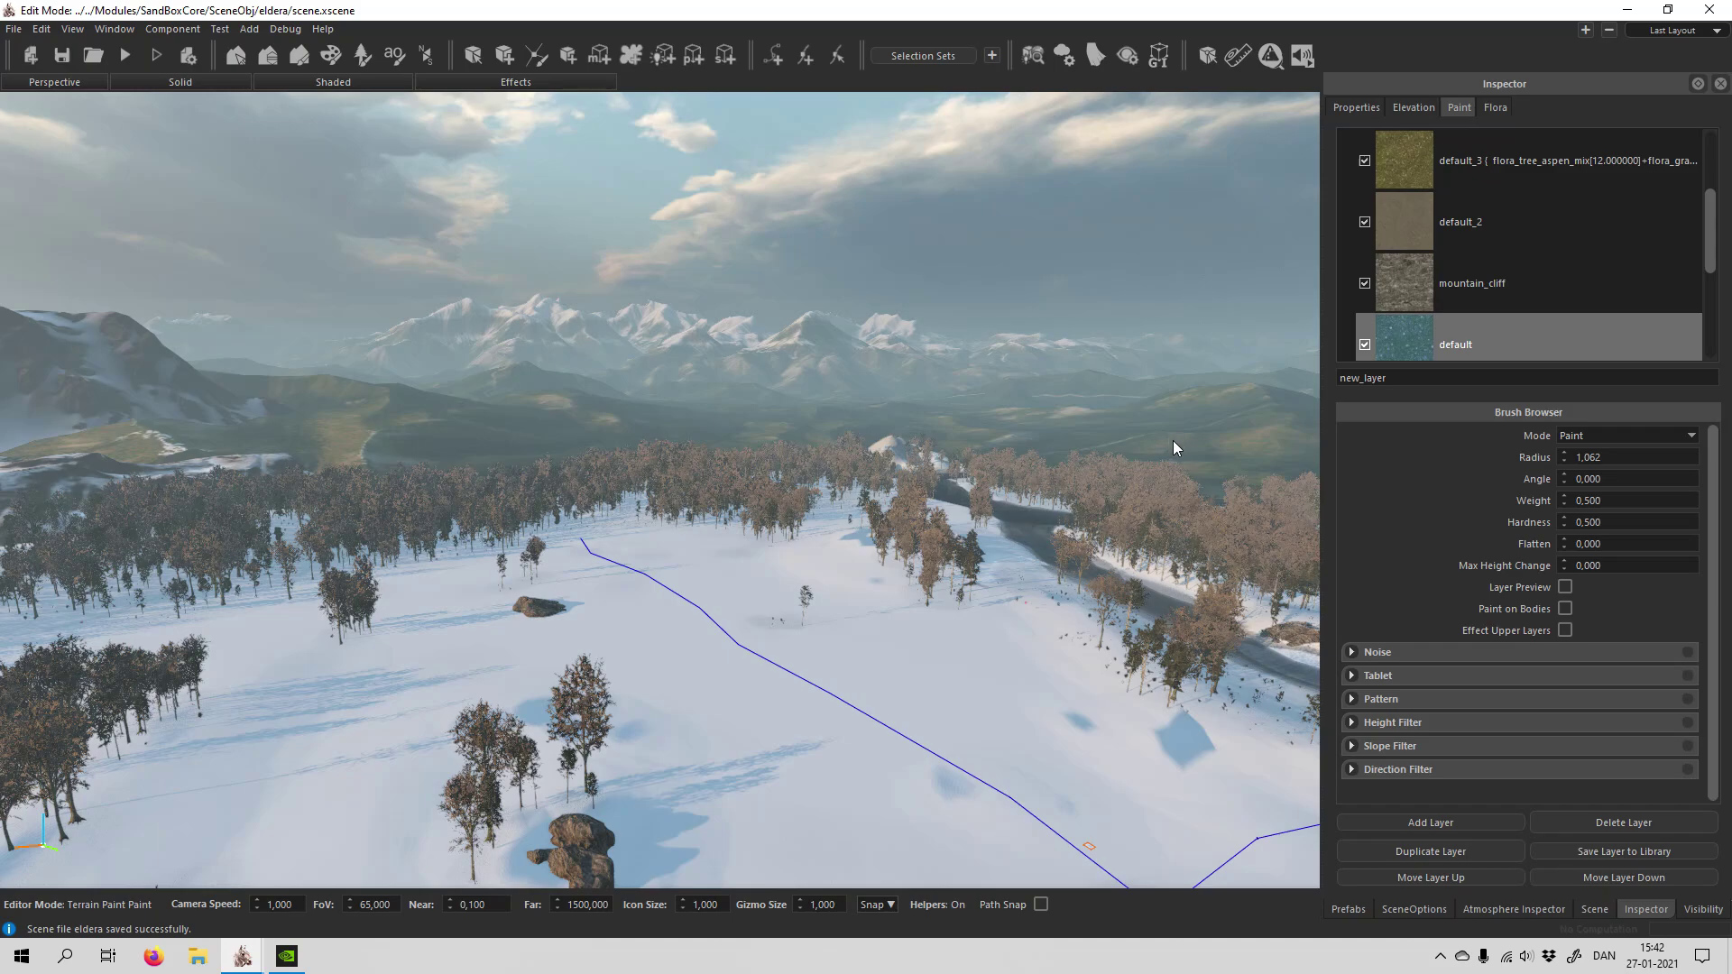
right_click_drag(1174, 442, 1149, 545)
key("w")
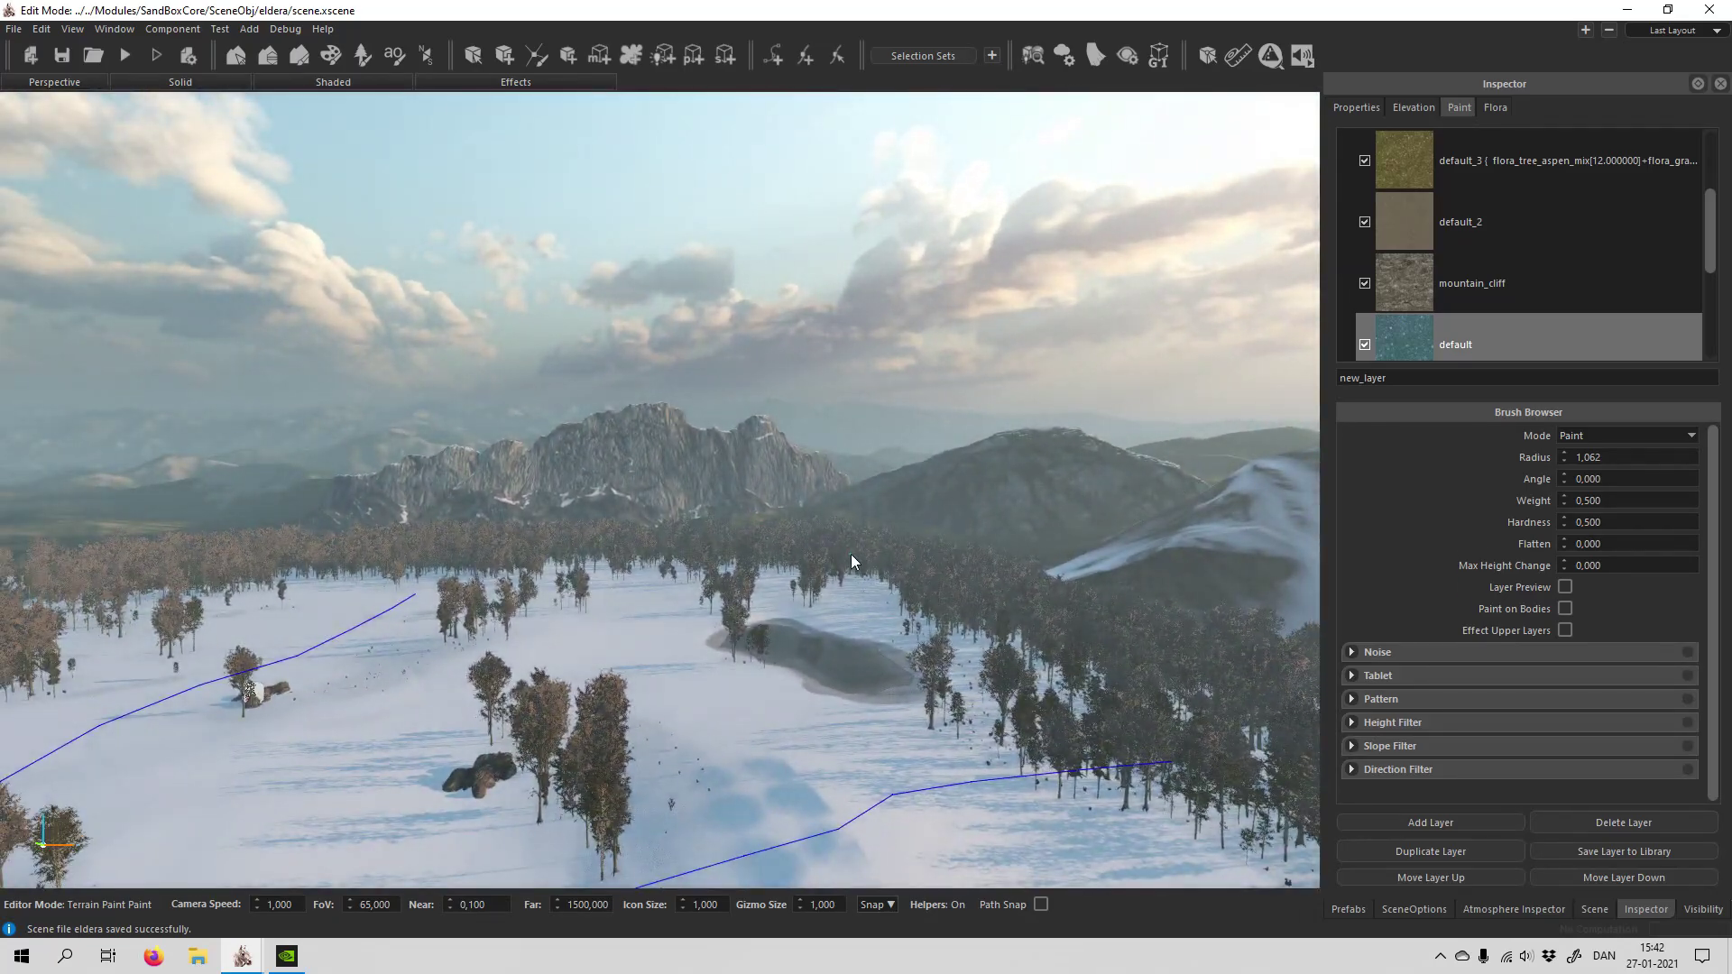
right_click_drag(788, 577, 74, 515)
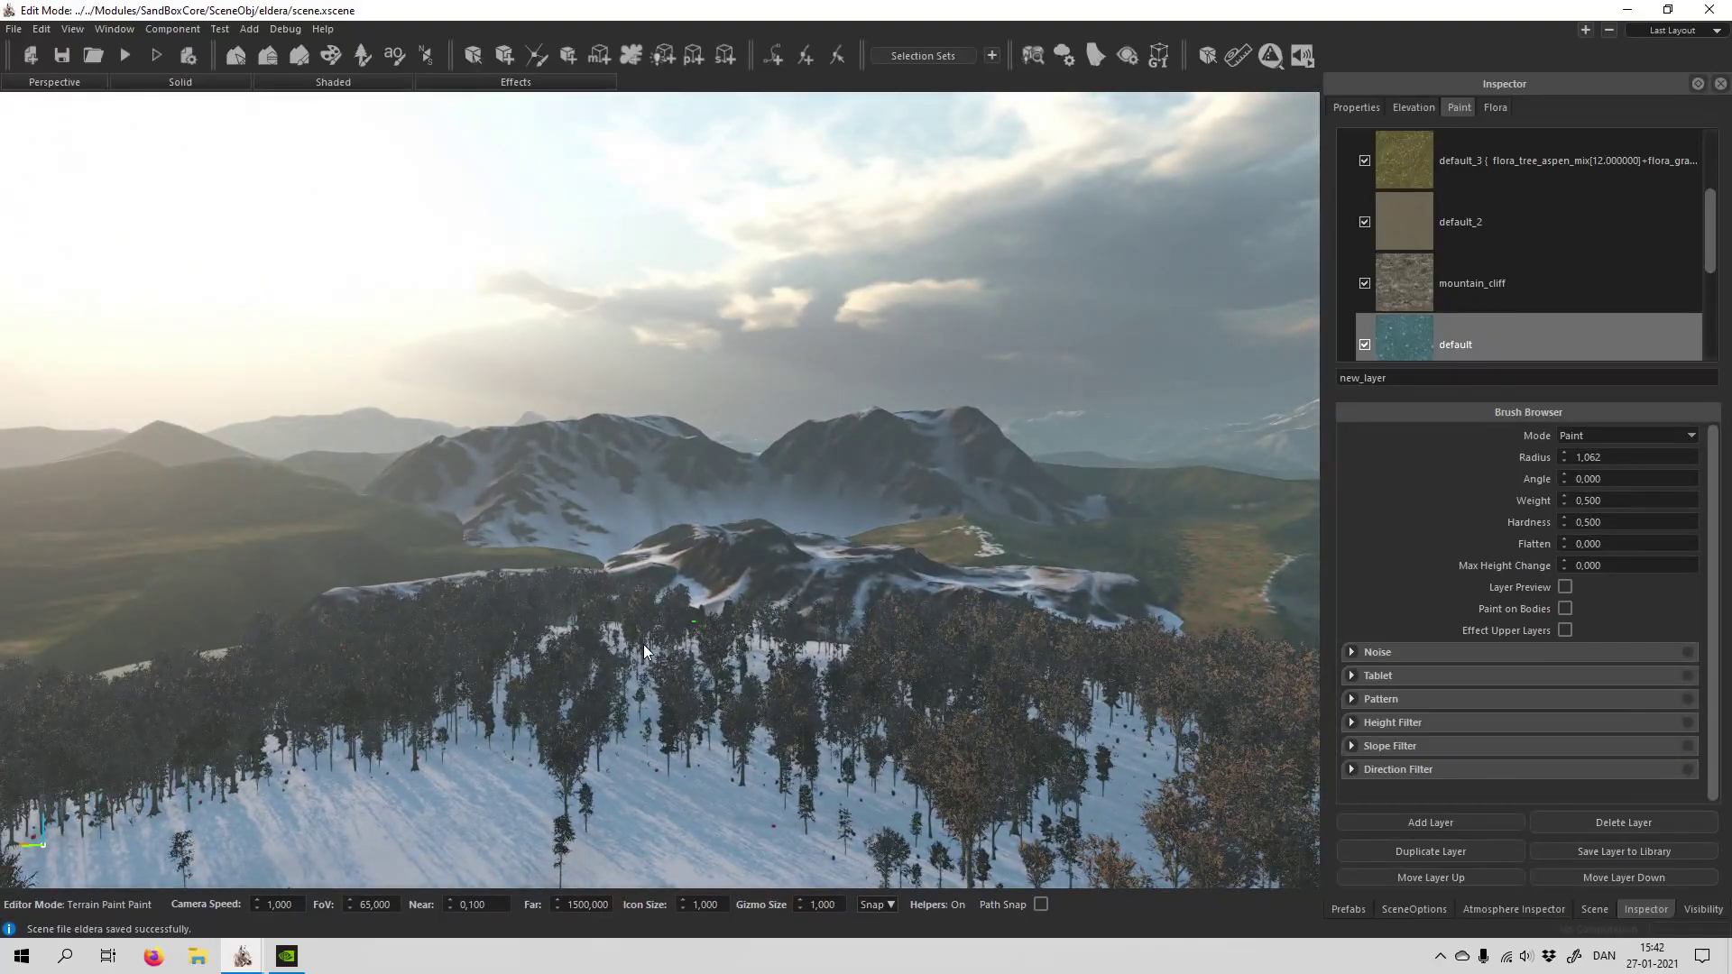
right_click_drag(644, 645, 635, 647)
key("w")
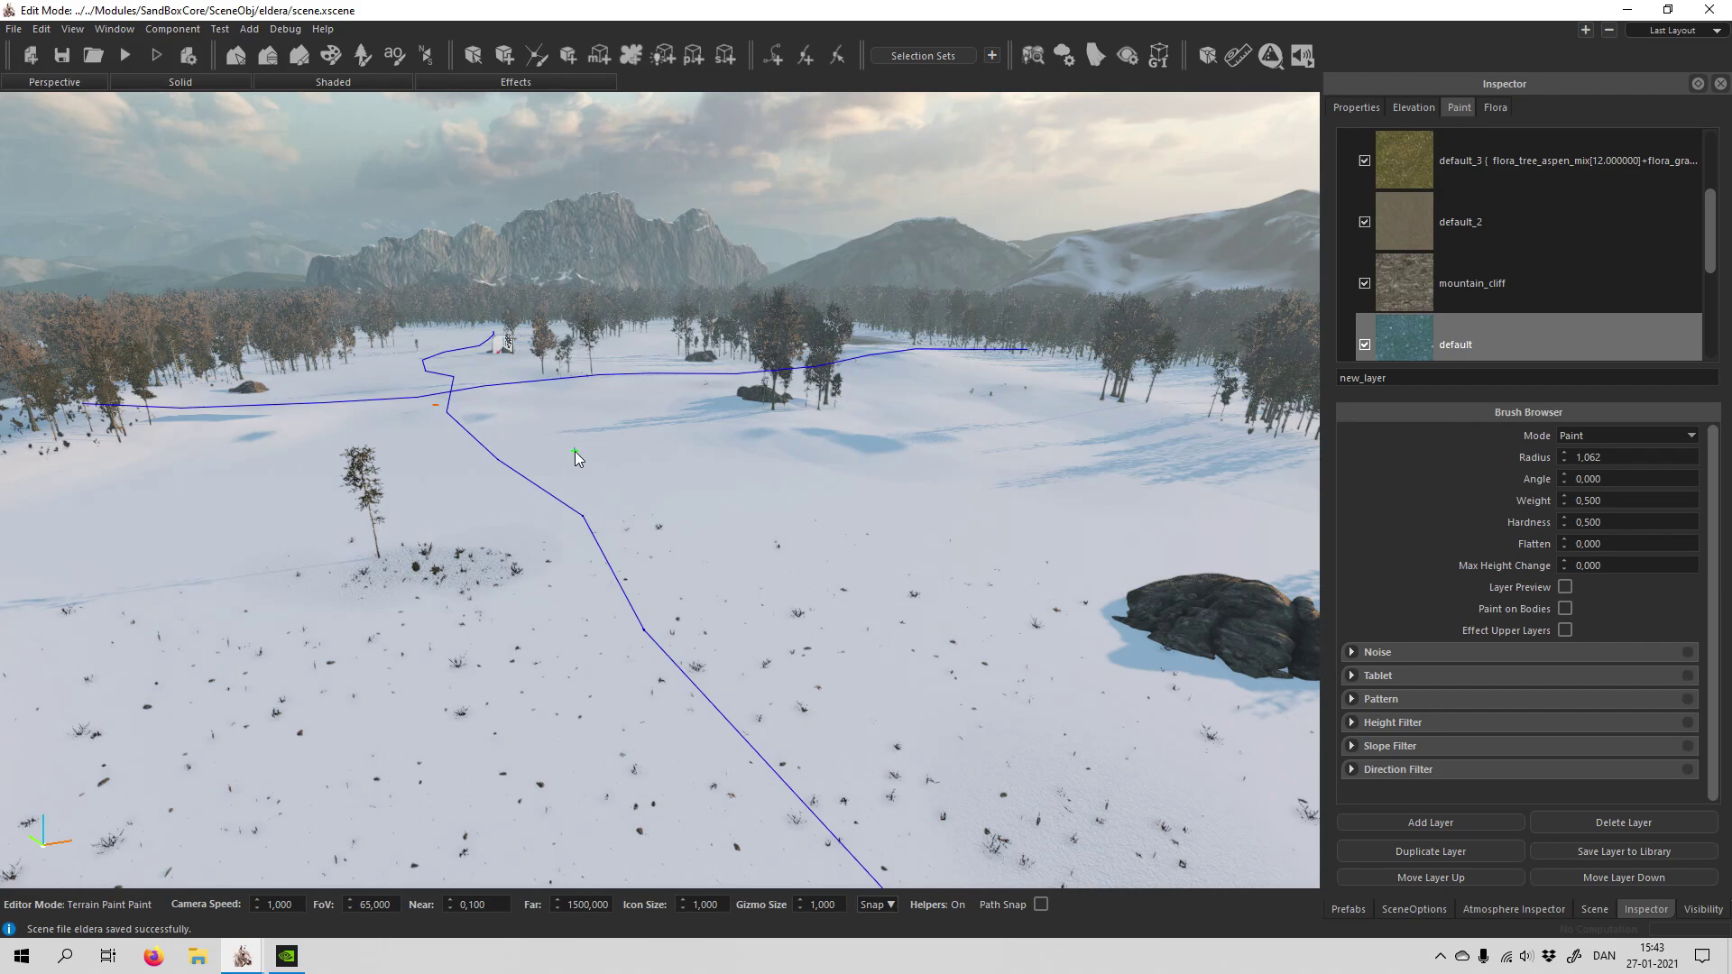
right_click_drag(928, 585, 1281, 559)
key("w")
key("w")
right_click_drag(550, 539, 505, 540)
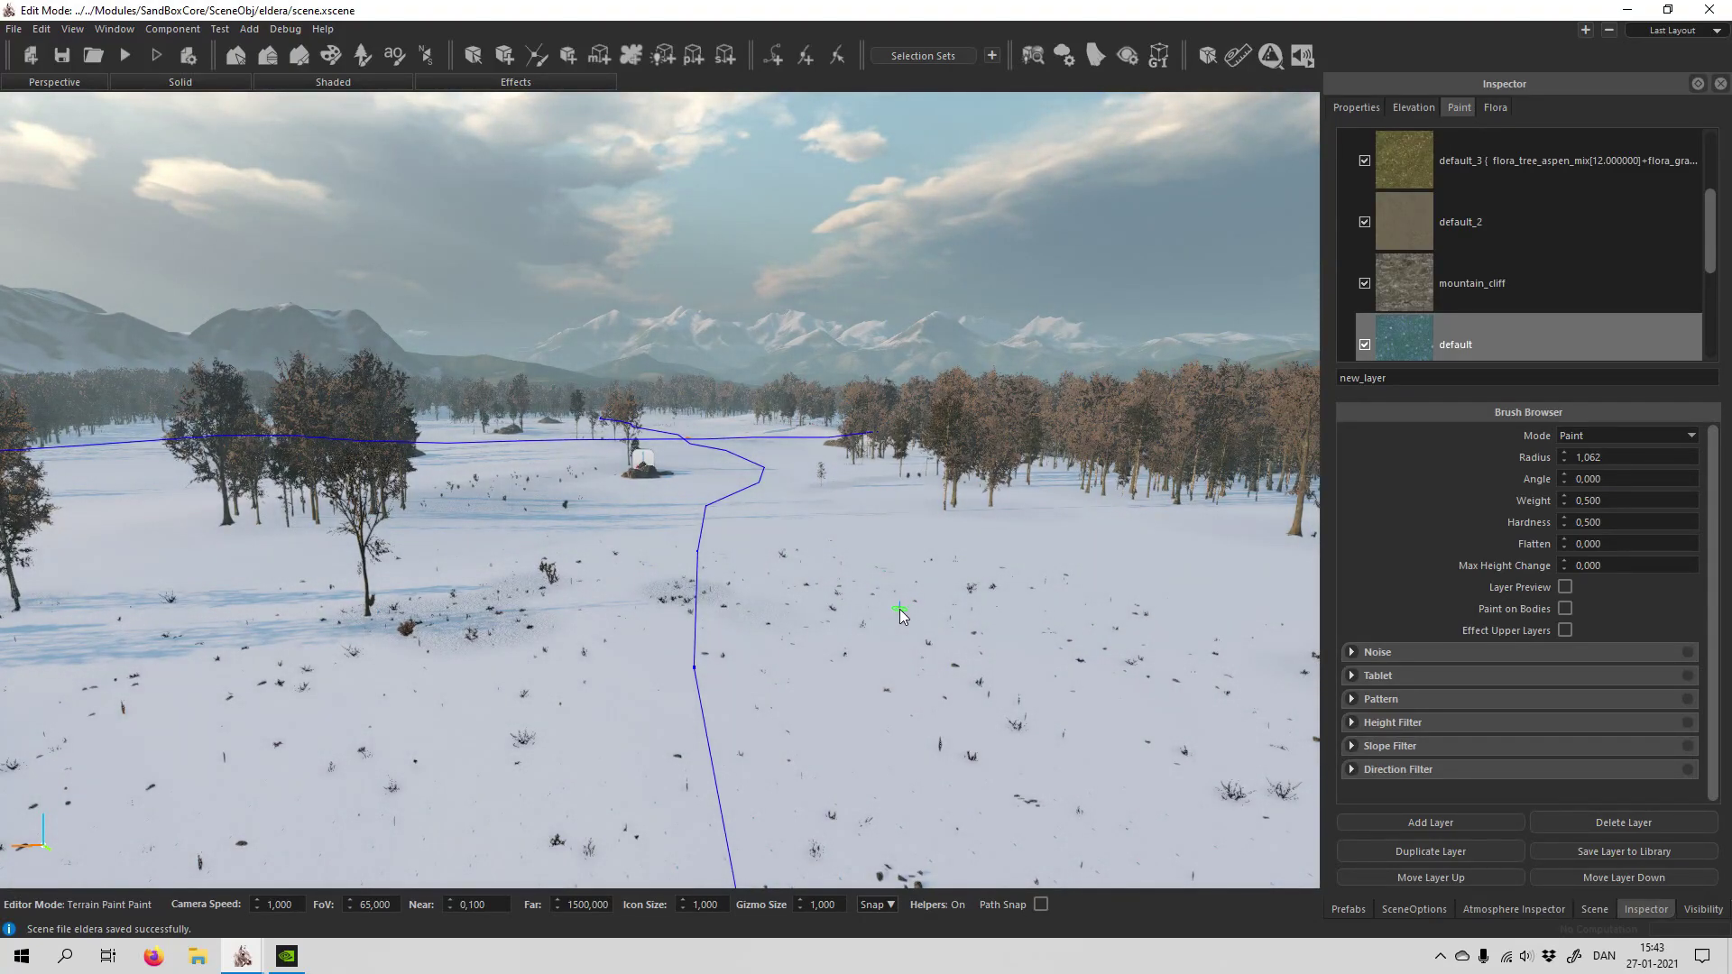